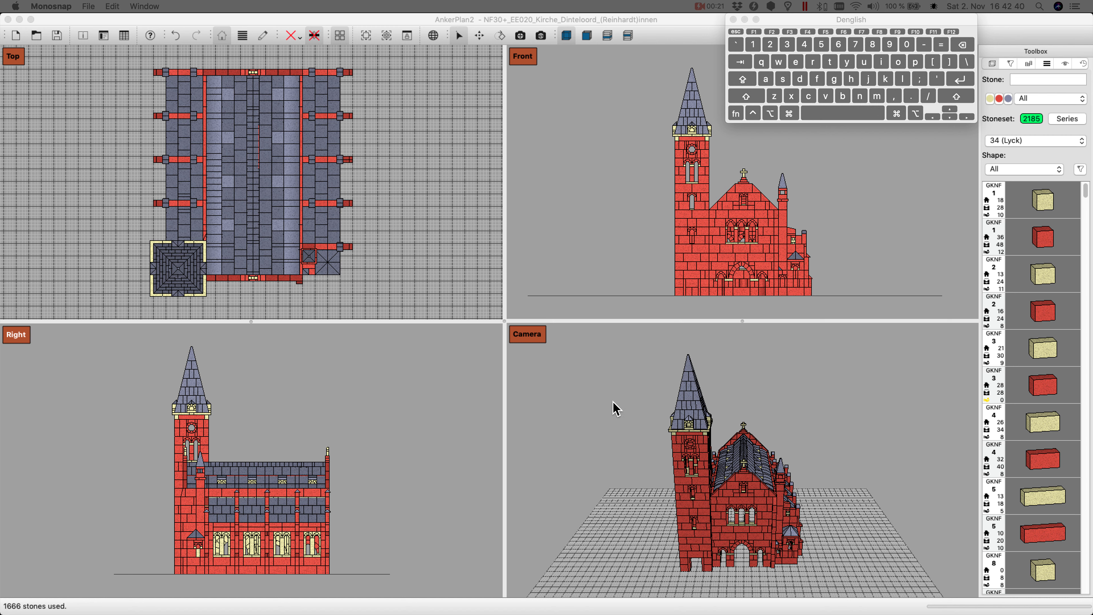
# Step: Widen the Top and Right views by moving the vertical divider between the four views
pyautogui.moveTo(895, 20); pyautogui.dragTo(892, 25)
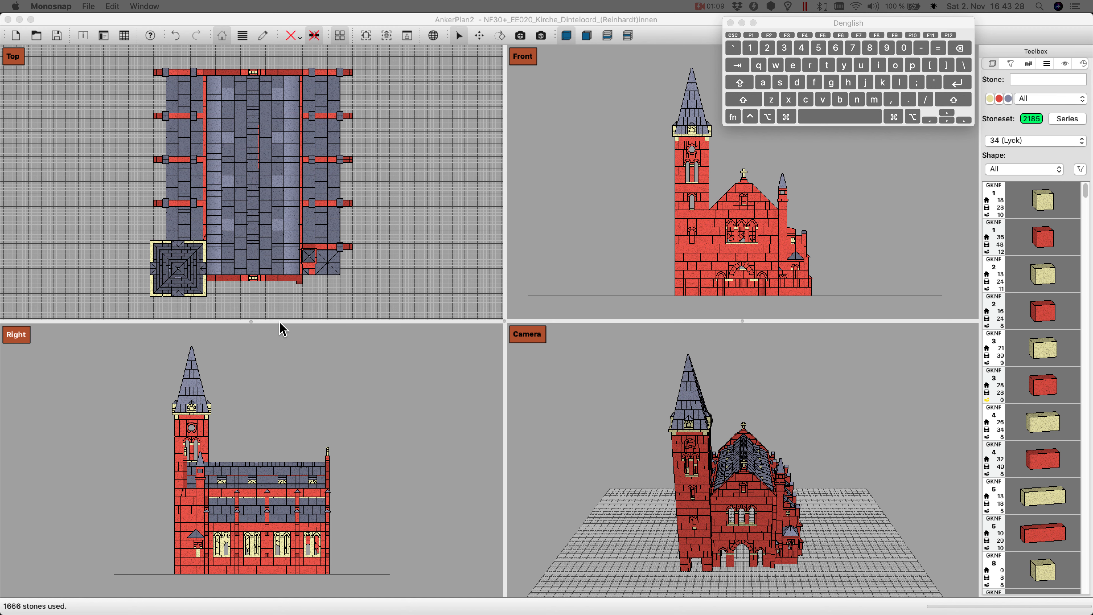
pyautogui.moveTo(280, 323)
pyautogui.mouseDown()
pyautogui.moveTo(290, 316)
pyautogui.moveTo(280, 402)
pyautogui.moveTo(294, 275)
pyautogui.moveTo(298, 335)
pyautogui.moveTo(300, 321)
pyautogui.mouseUp()
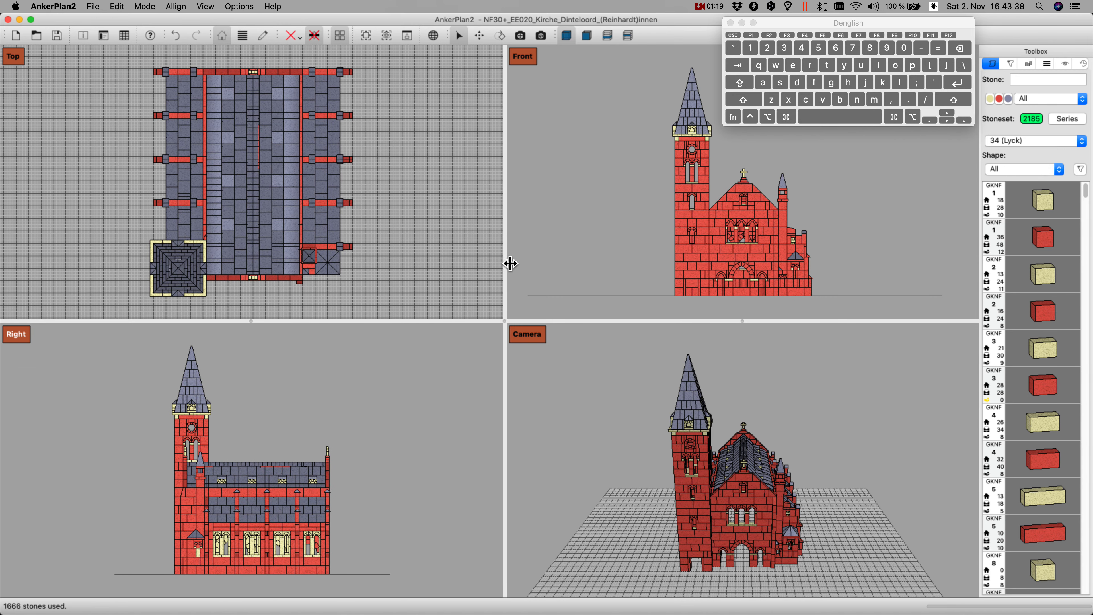
pyautogui.moveTo(524, 262)
pyautogui.mouseDown()
pyautogui.moveTo(608, 259)
pyautogui.moveTo(541, 248)
pyautogui.moveTo(544, 267)
pyautogui.mouseUp()
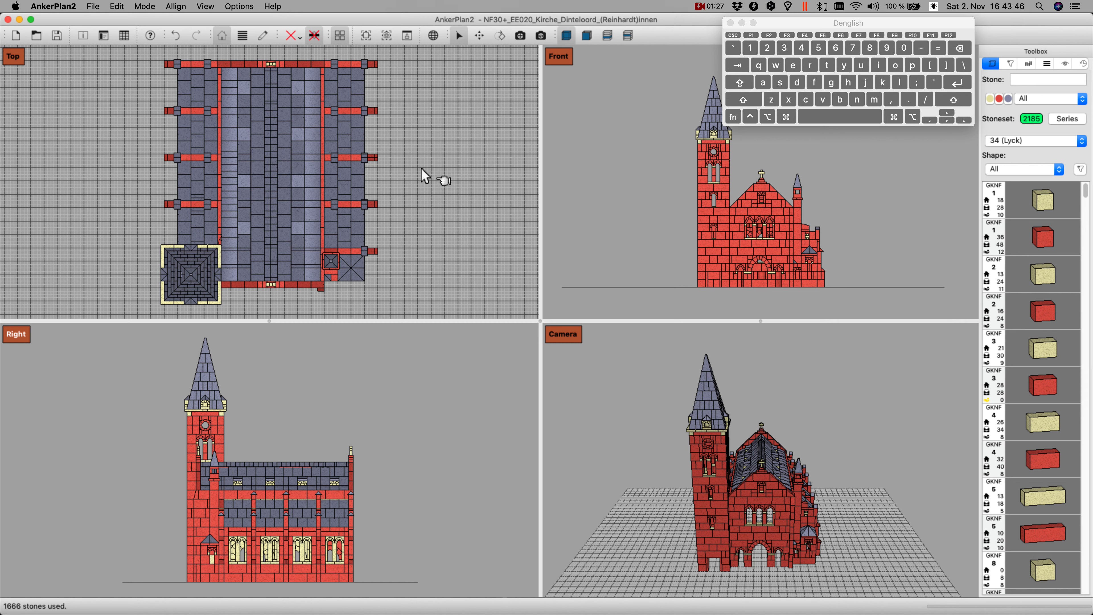
# Step: Zoom the Top view out and in to examine the church's plan at different scales
pyautogui.scroll(-2, 421, 168)
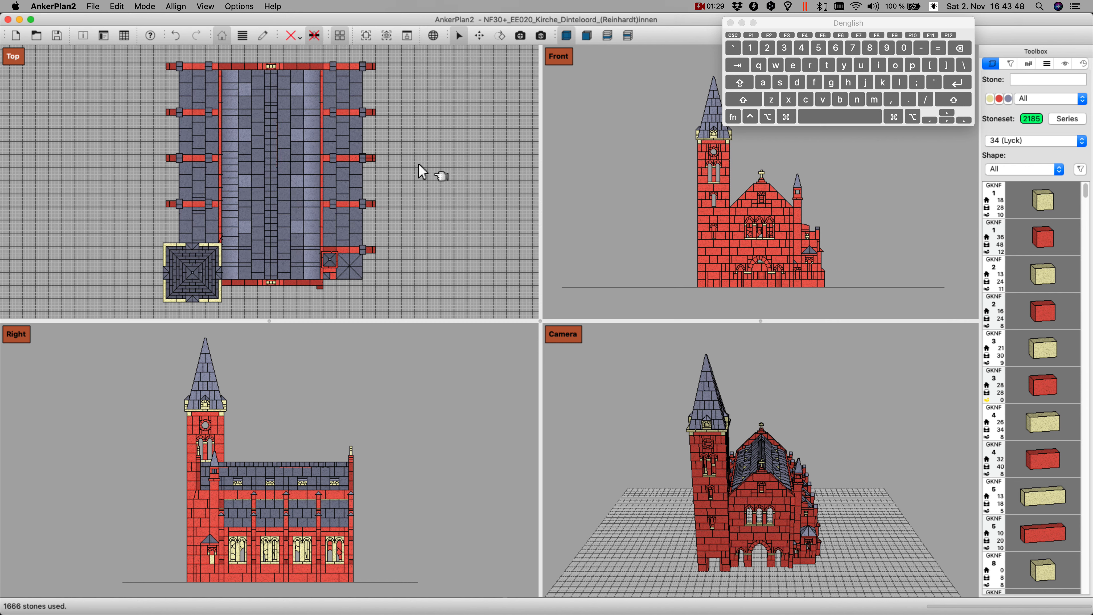
pyautogui.scroll(-5, 419, 167)
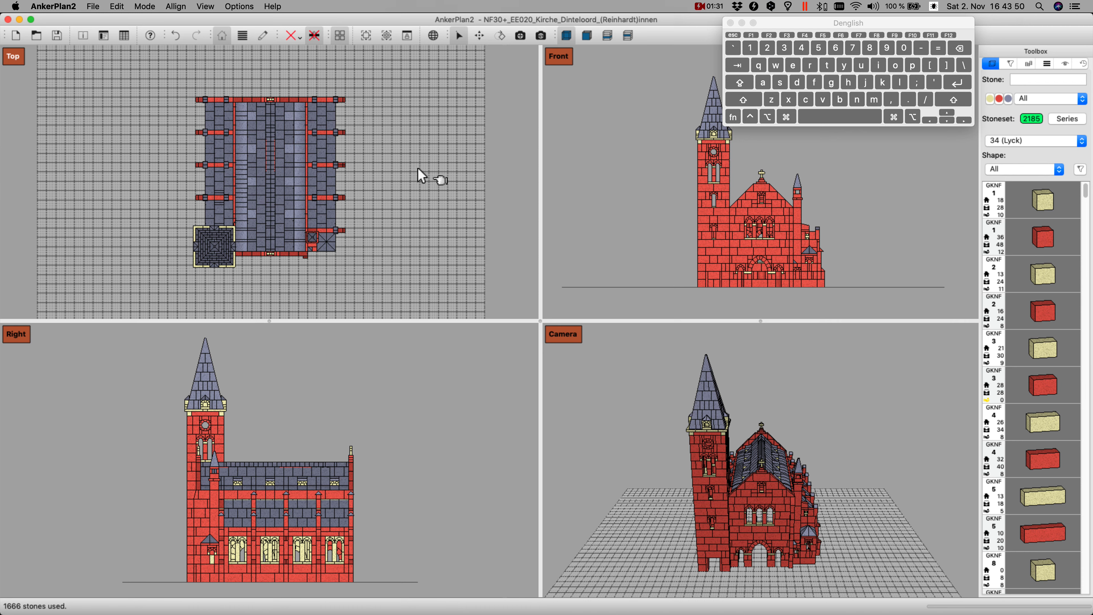
pyautogui.scroll(-1, 418, 169)
pyautogui.scroll(6, 361, 182)
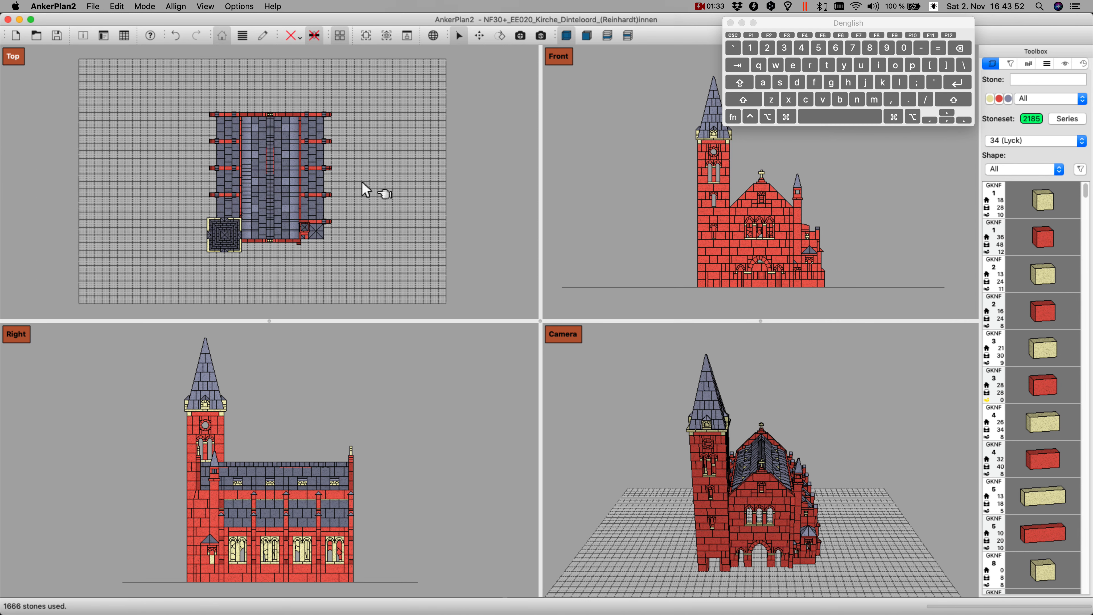
pyautogui.scroll(8, 361, 182)
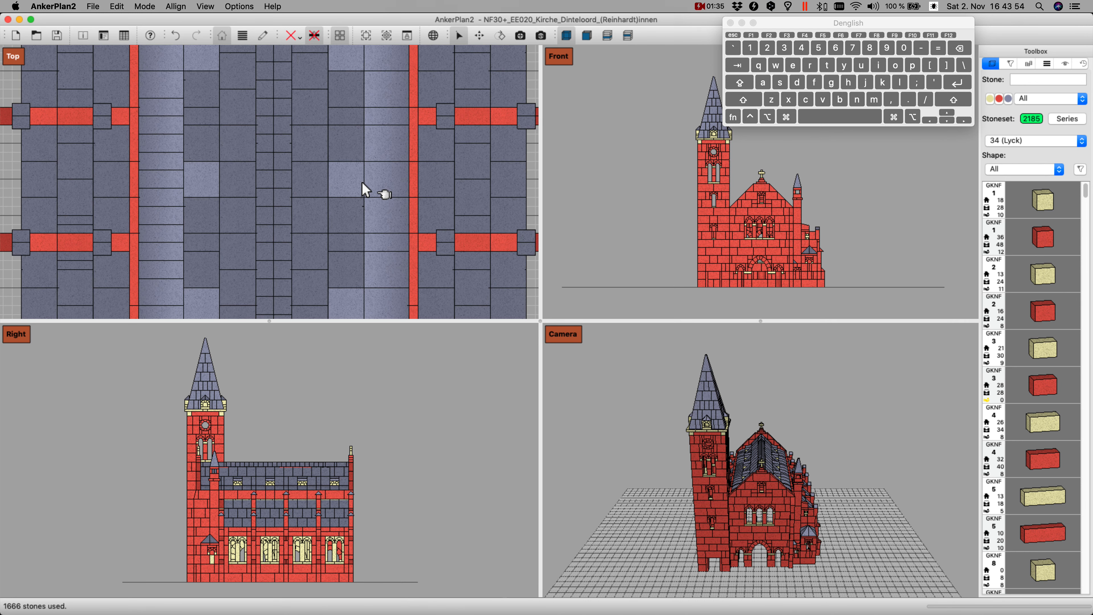
pyautogui.scroll(-4, 364, 190)
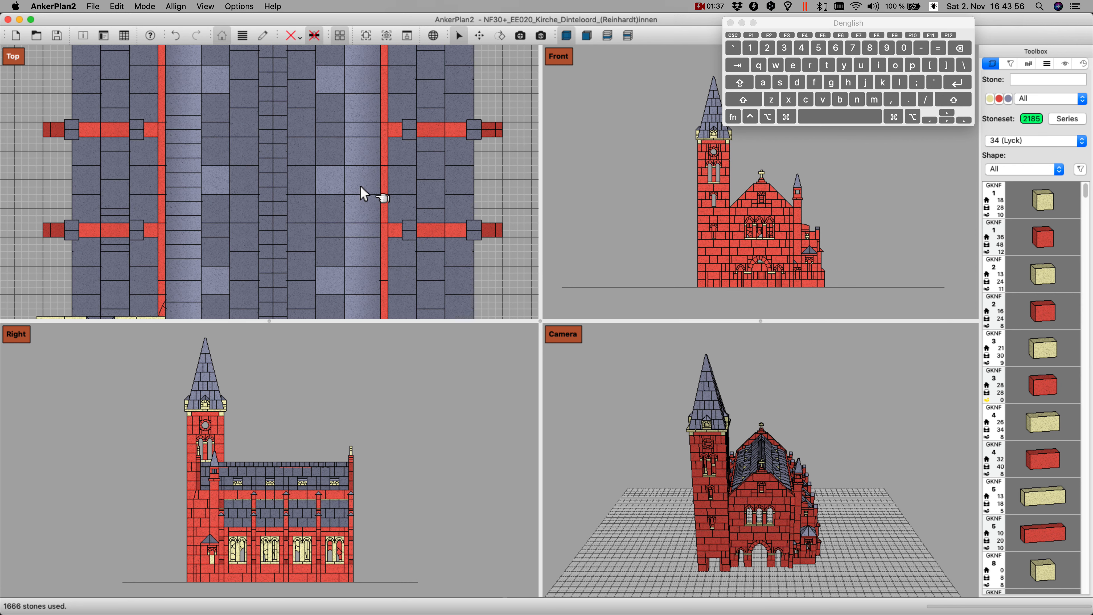
pyautogui.scroll(-4, 360, 189)
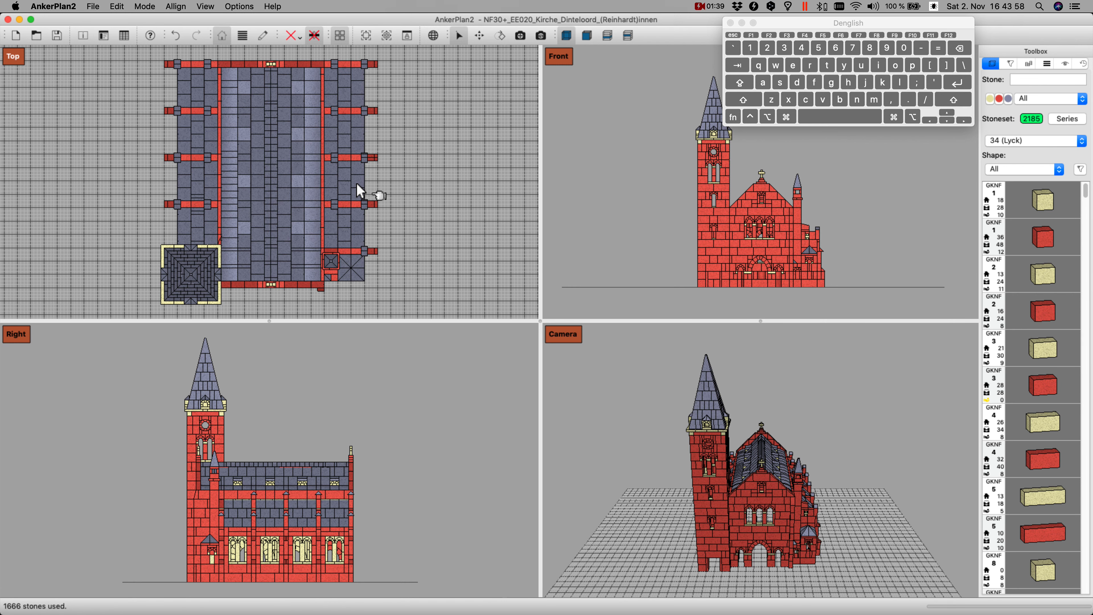
# Step: Pan the church sideways within the Top view and adjust its position in the Right view
pyautogui.press('shift')
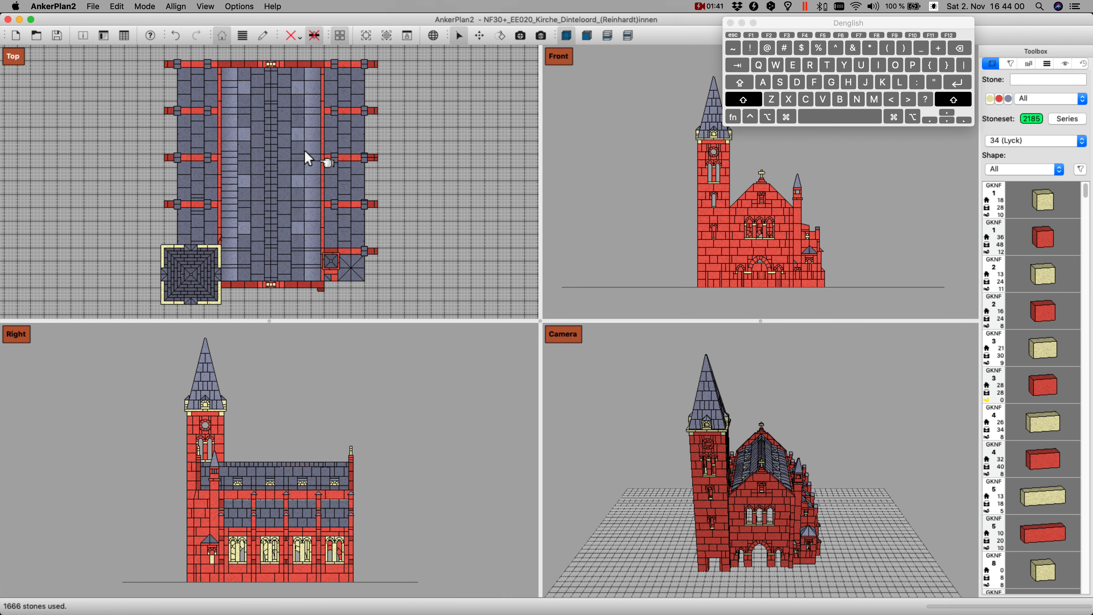
pyautogui.keyDown('shift'); pyautogui.moveTo(269, 151); pyautogui.dragTo(292, 153); pyautogui.keyUp('shift')
pyautogui.keyDown('shift'); pyautogui.moveTo(295, 501); pyautogui.dragTo(256, 500); pyautogui.keyUp('shift')
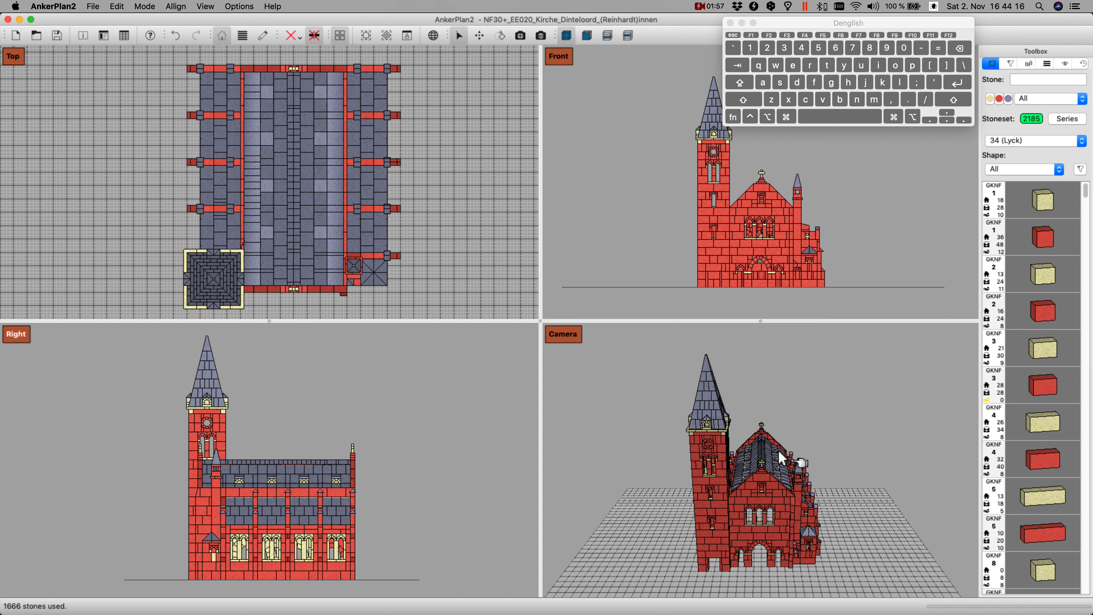
# Step: Orbit the Camera view to see the church's front from a lower angle
pyautogui.press('alt')
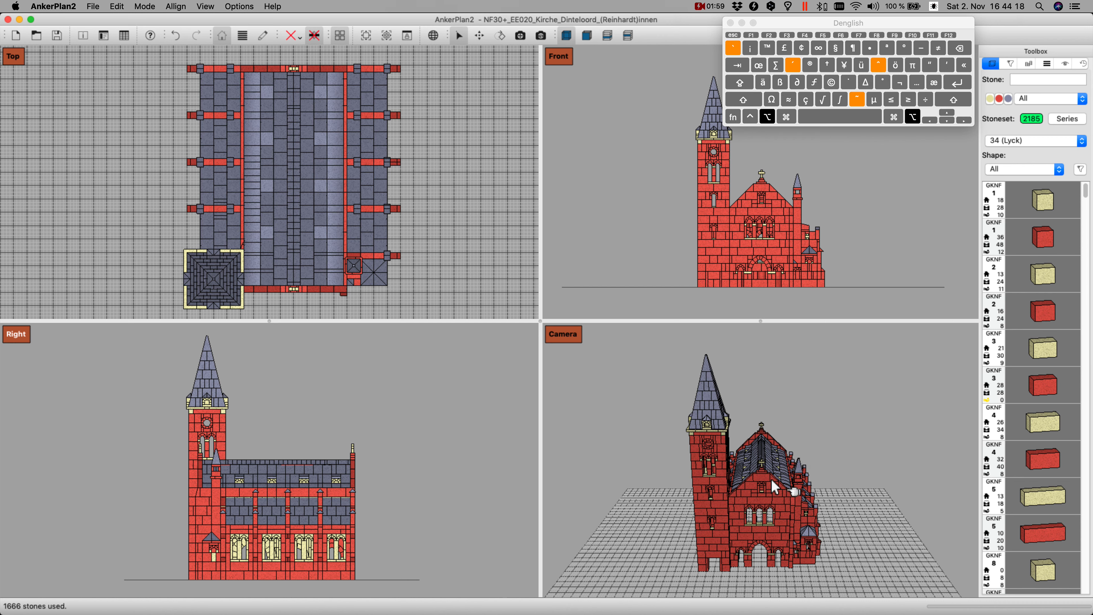
pyautogui.keyDown('alt'); pyautogui.moveTo(762, 486); pyautogui.dragTo(602, 435); pyautogui.keyUp('alt')
pyautogui.keyDown('alt'); pyautogui.moveTo(796, 443); pyautogui.dragTo(842, 476); pyautogui.keyUp('alt')
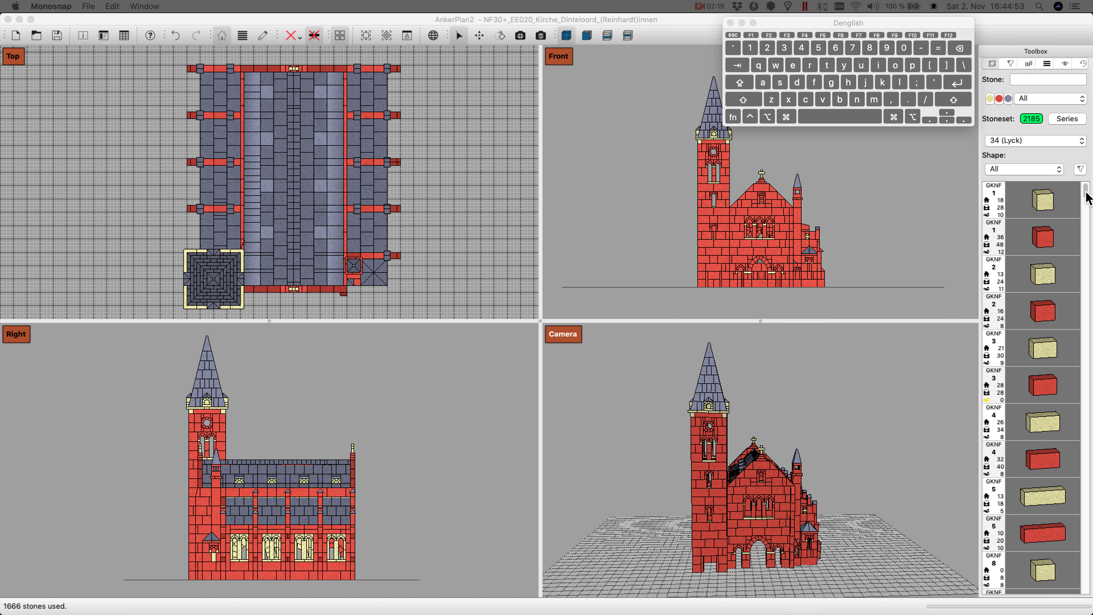
# Step: Examine the details of the red stone GKNF 1 in the stone list, including its measures and availability, and close them
pyautogui.moveTo(1088, 196)
pyautogui.mouseDown()
pyautogui.moveTo(1089, 218)
pyautogui.moveTo(1087, 186)
pyautogui.mouseUp()
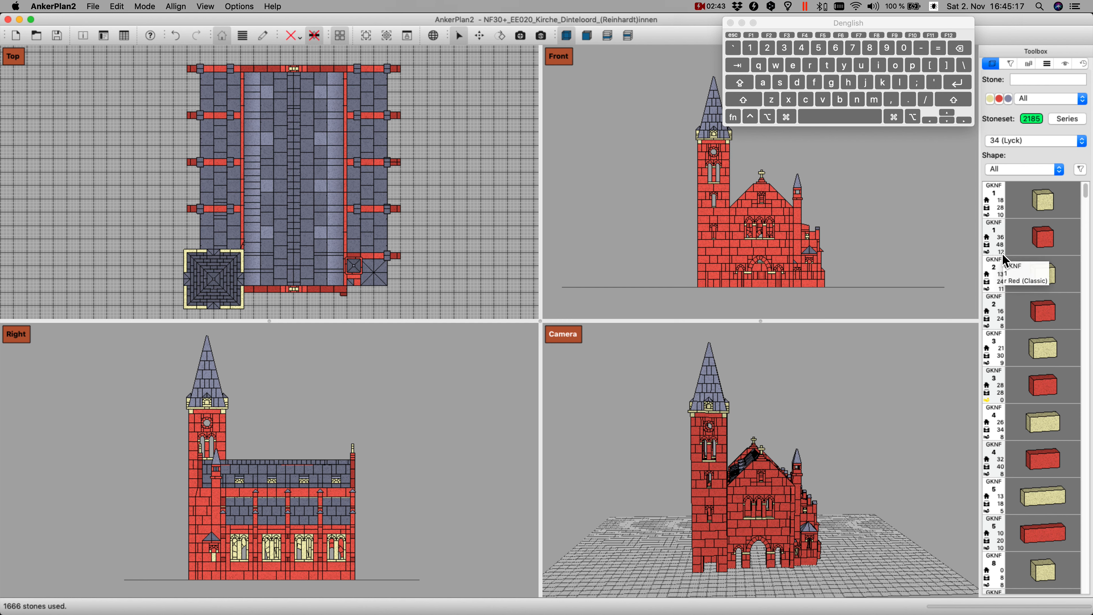
pyautogui.moveTo(1048, 241); pyautogui.dragTo(1023, 241)
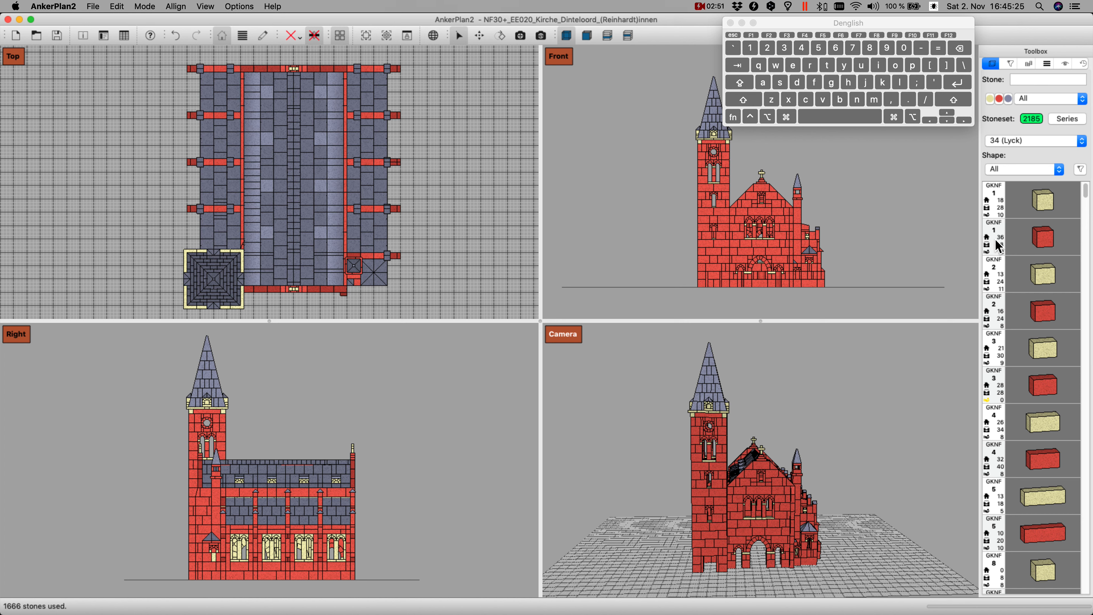
pyautogui.doubleClick(998, 246)
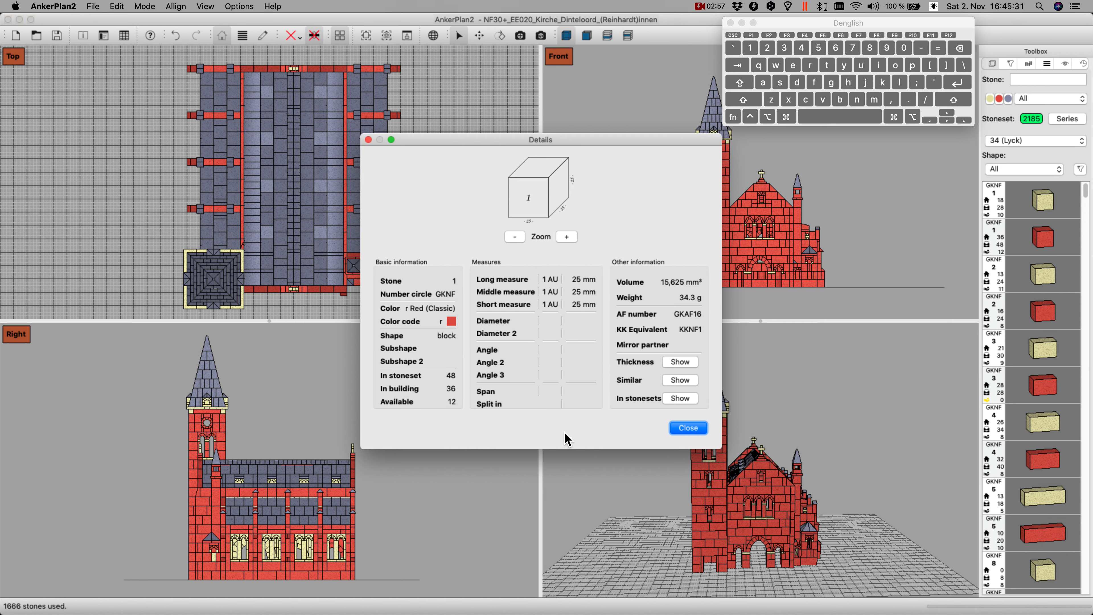
pyautogui.click(688, 428)
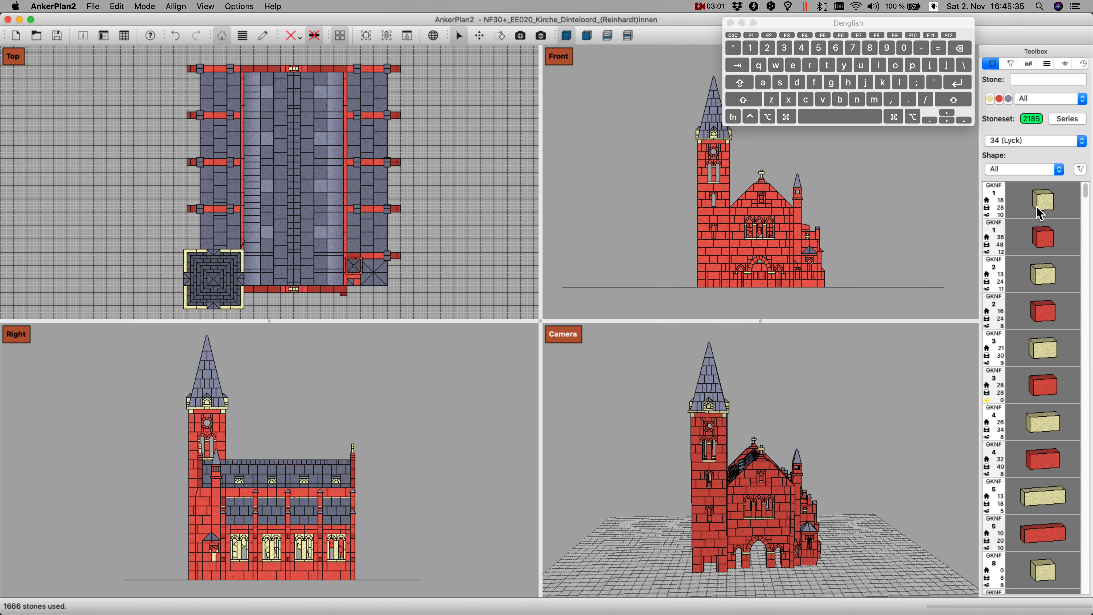
# Step: Look through the available stonesets and change the stoneset to 32
pyautogui.click(1045, 142)
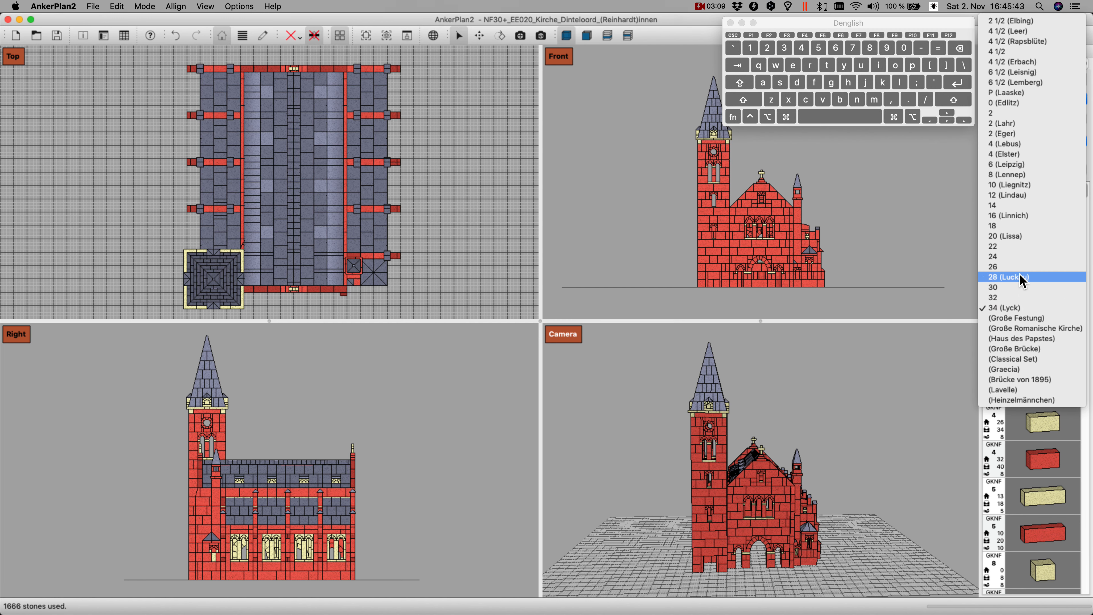
pyautogui.click(937, 358)
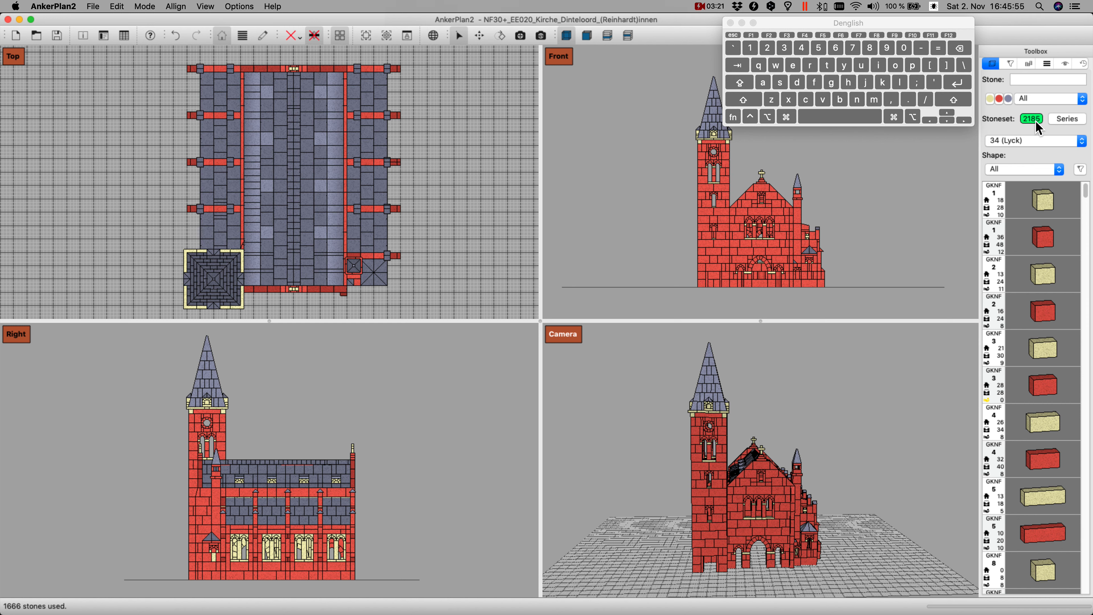
pyautogui.click(1036, 142)
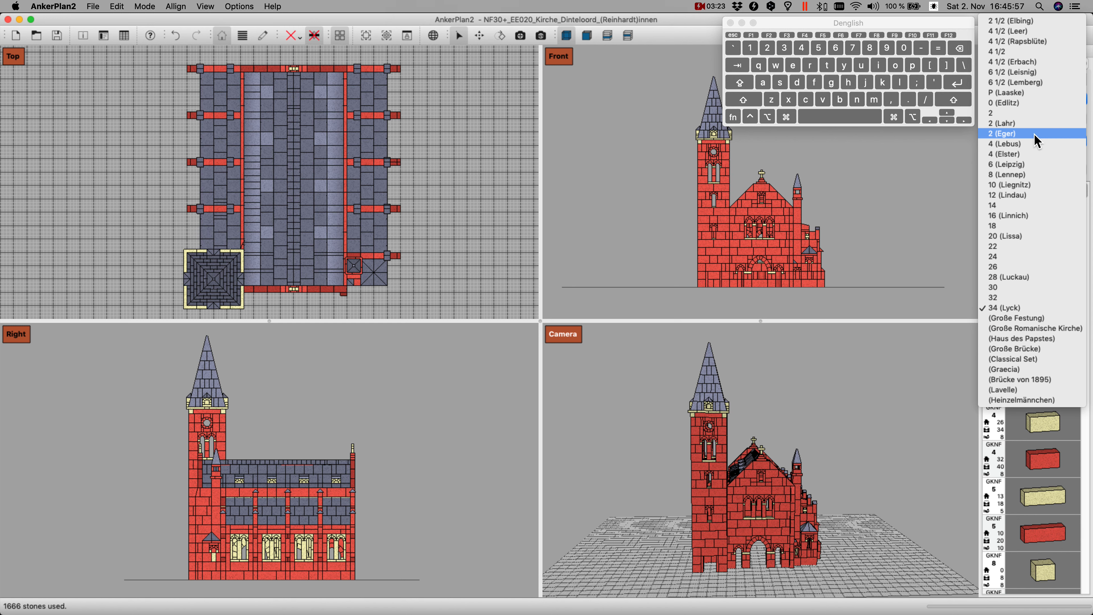
pyautogui.click(1025, 298)
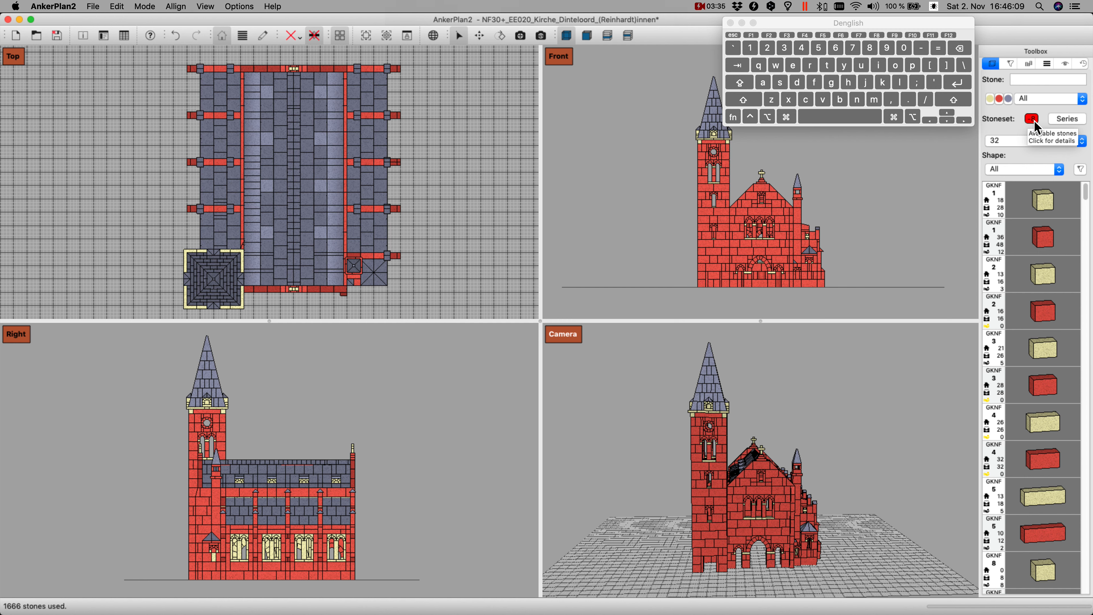
# Step: Check in detail which stones the building uses beyond those available in stoneset 32
pyautogui.click(1034, 119)
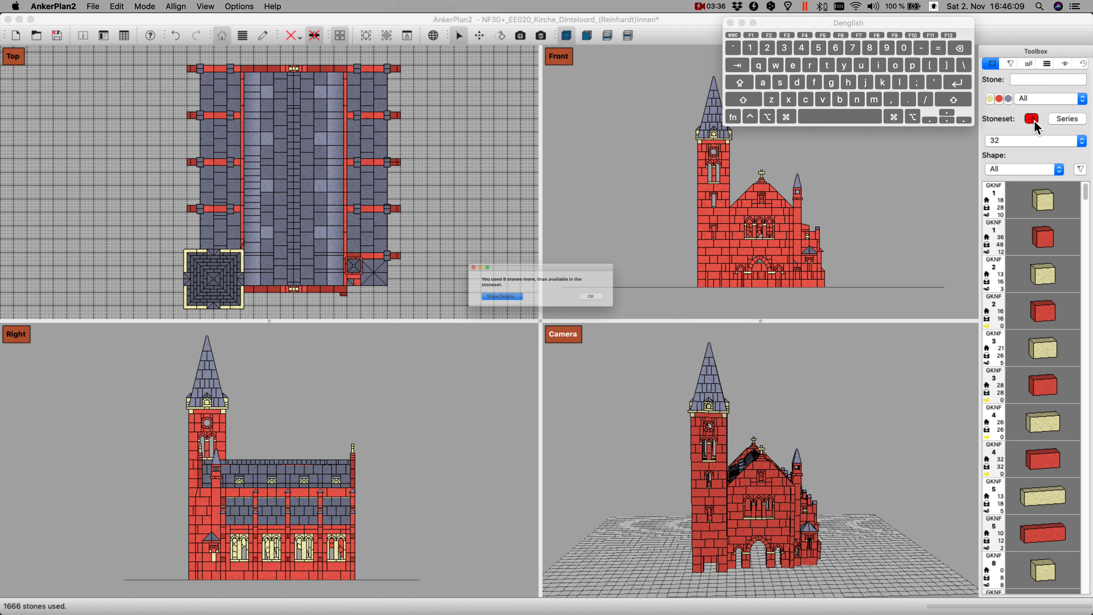
pyautogui.click(495, 304)
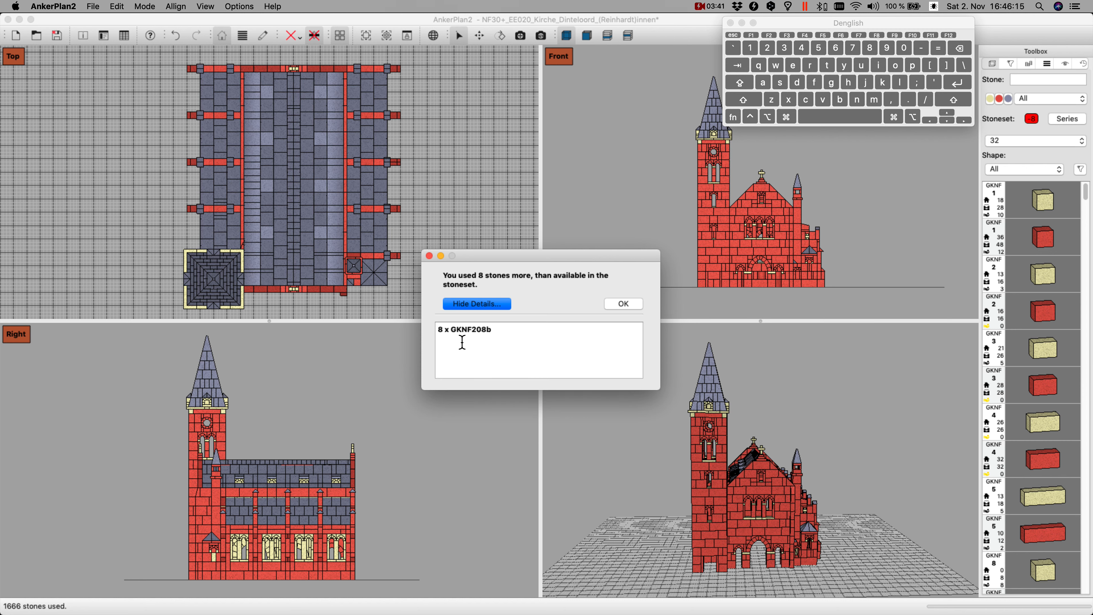
pyautogui.click(623, 303)
# Step: Set the stoneset back to 34 (Lyck)
pyautogui.click(1015, 141)
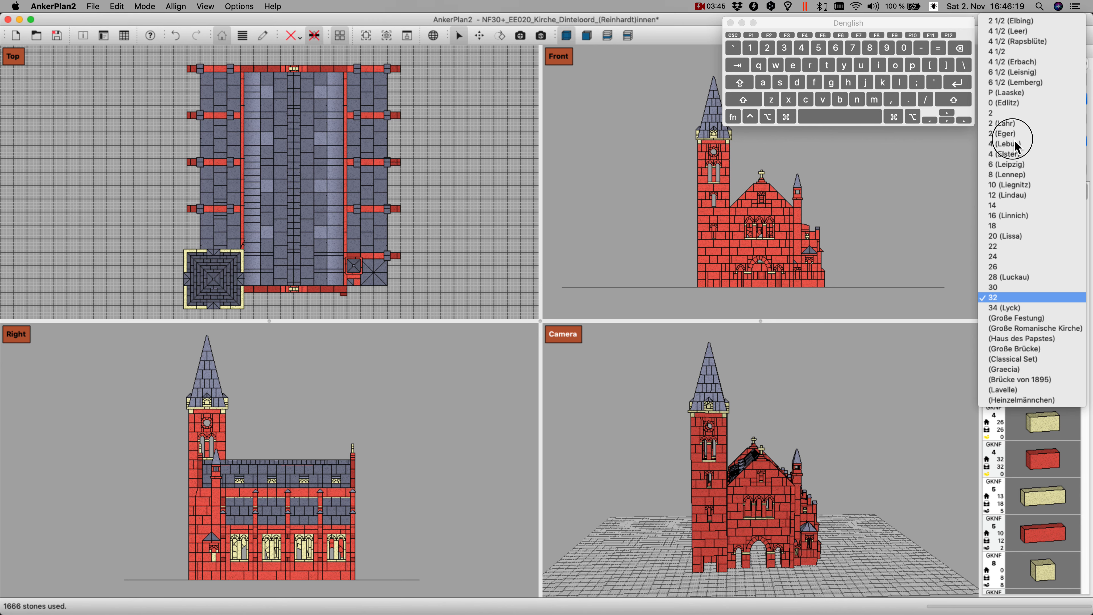
pyautogui.click(1025, 308)
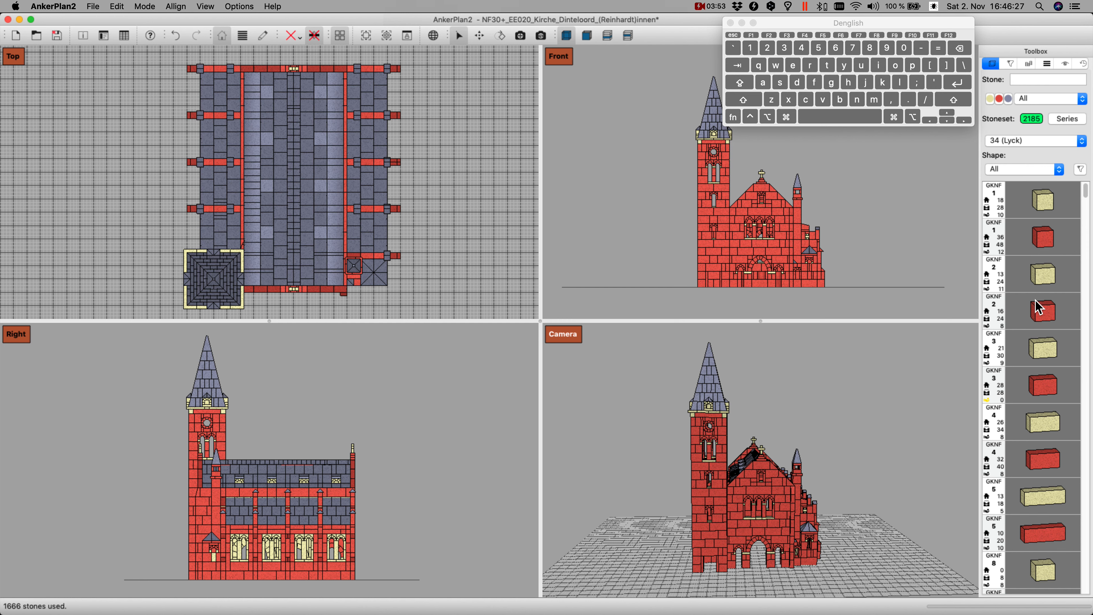
# Step: Filter the stone list to the round arch shape and look through the matching stones
pyautogui.click(1030, 169)
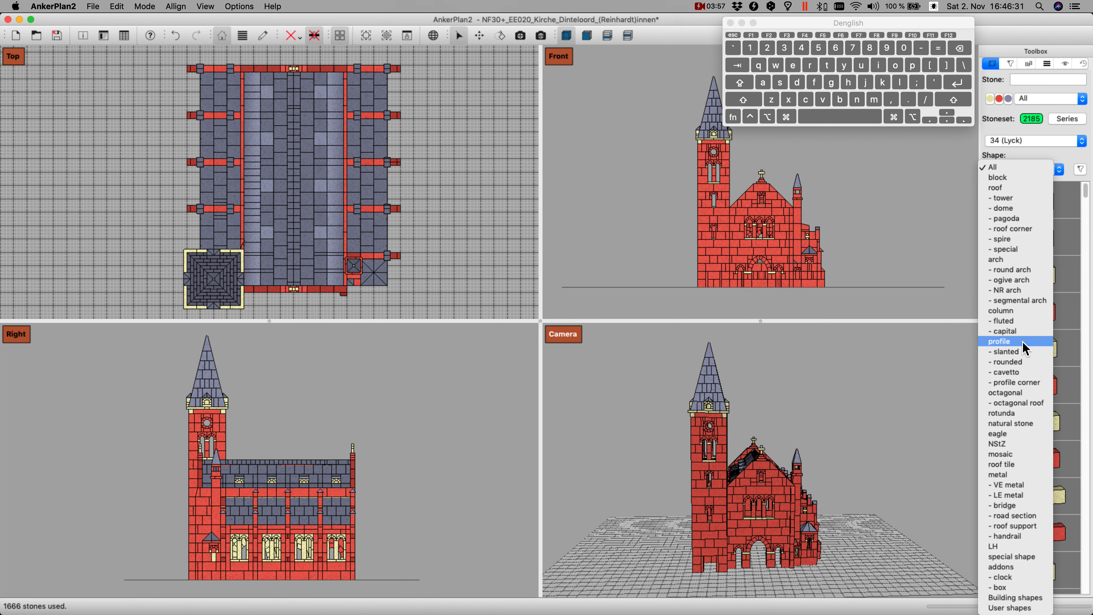
pyautogui.click(1035, 269)
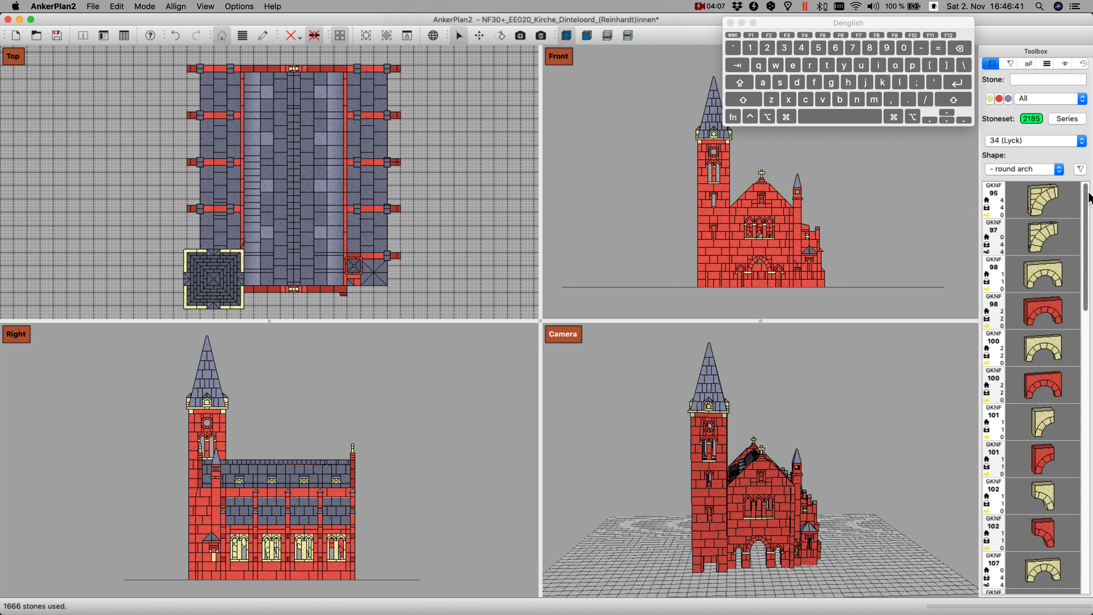
pyautogui.click(1089, 333)
pyautogui.moveTo(1089, 332); pyautogui.dragTo(1088, 181)
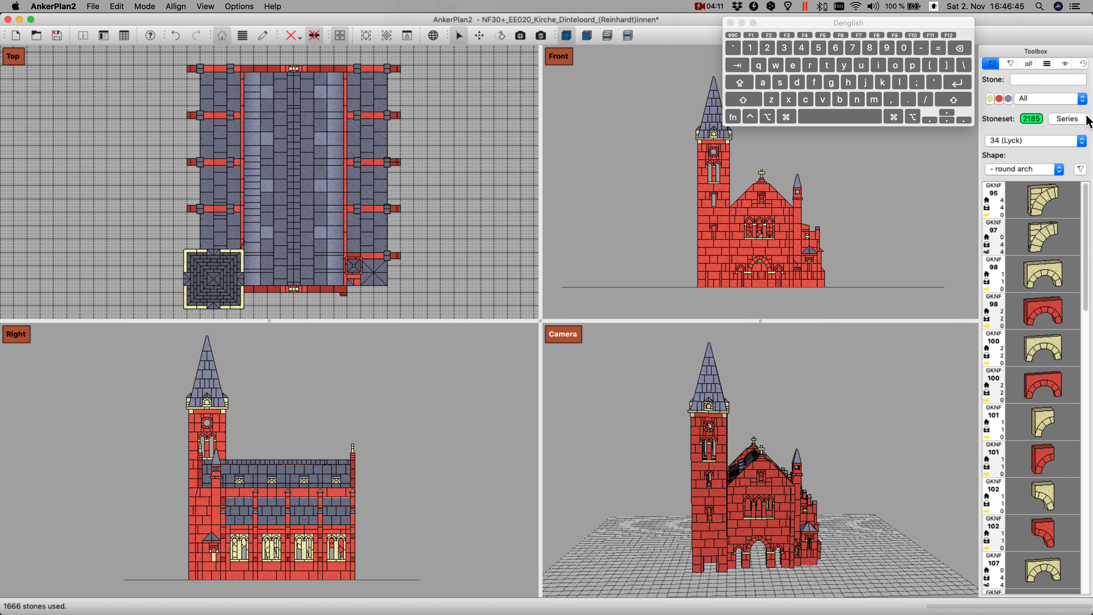
# Step: Look at the Expert Search criteria, close the search, and reset the shape filter to All
pyautogui.click(1080, 170)
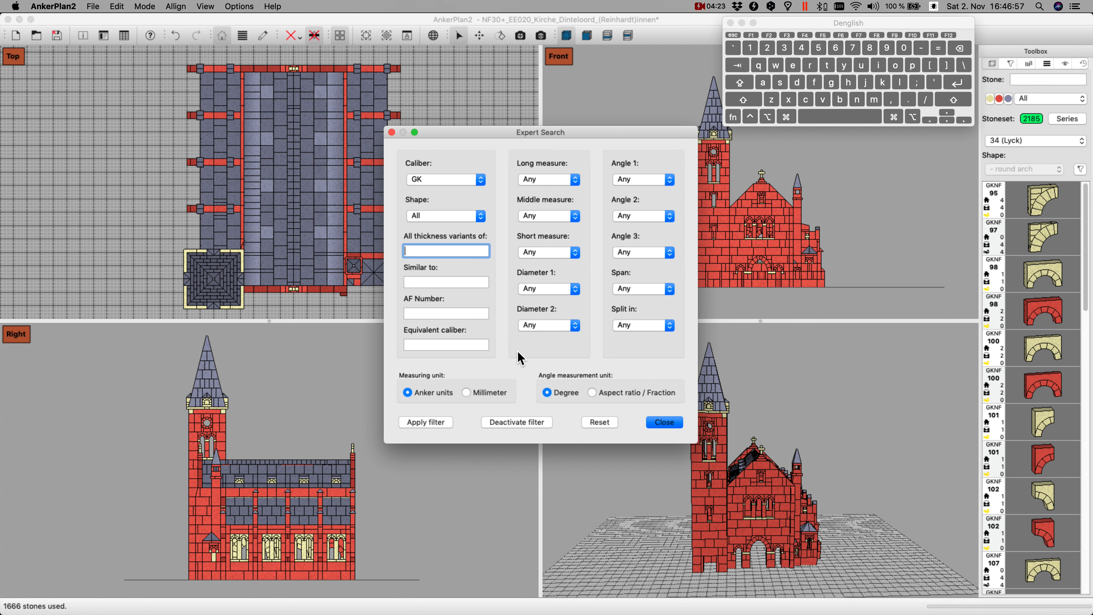
pyautogui.click(665, 422)
pyautogui.click(1059, 169)
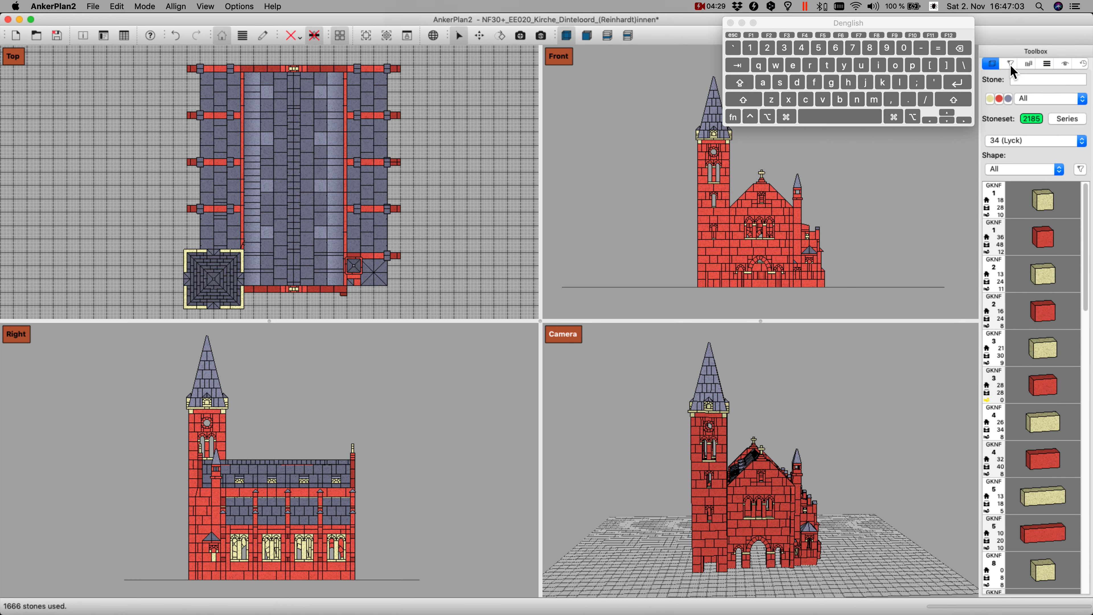
# Step: Switch to Turmschule.pdf in Preview, examine the school's exterior views on pages 1 to 4, and return to AnkerPlan2
pyautogui.click(1014, 71)
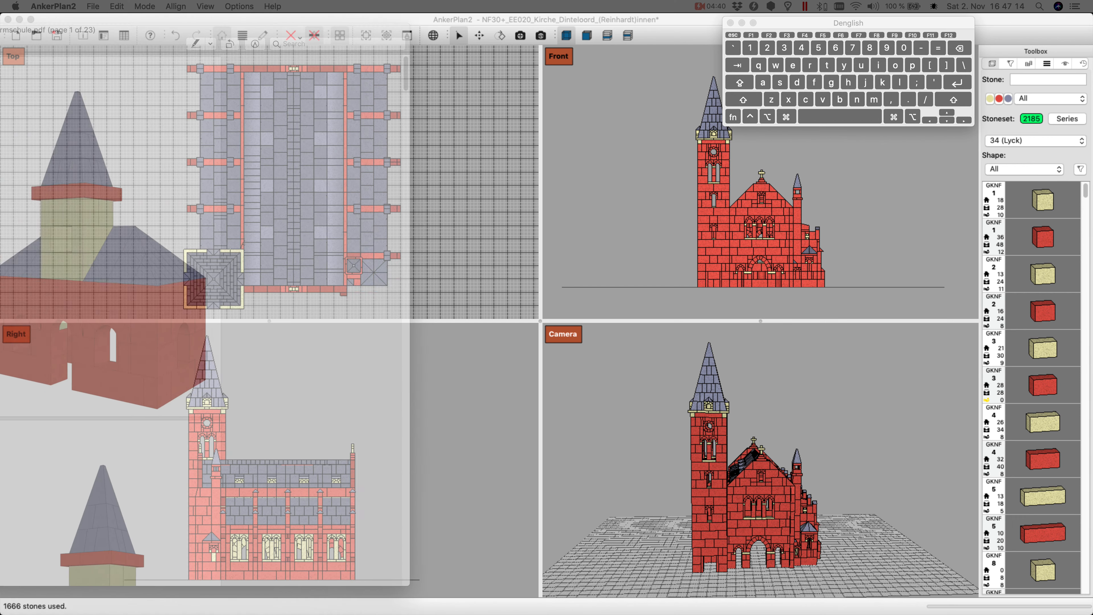
pyautogui.moveTo(0, 41); pyautogui.dragTo(257, 51)
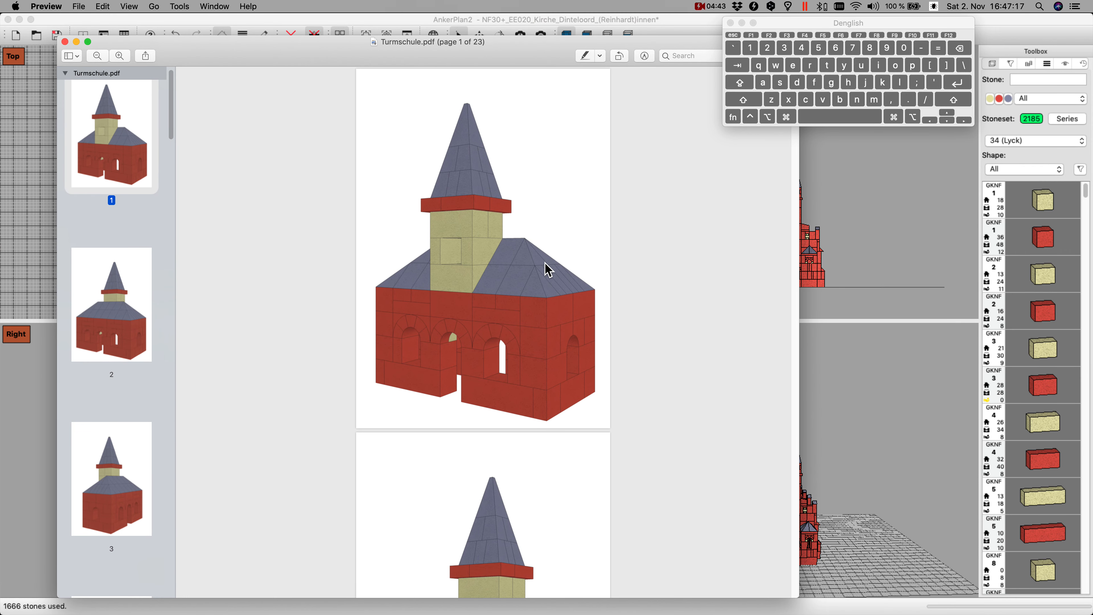
pyautogui.scroll(-10, 549, 270)
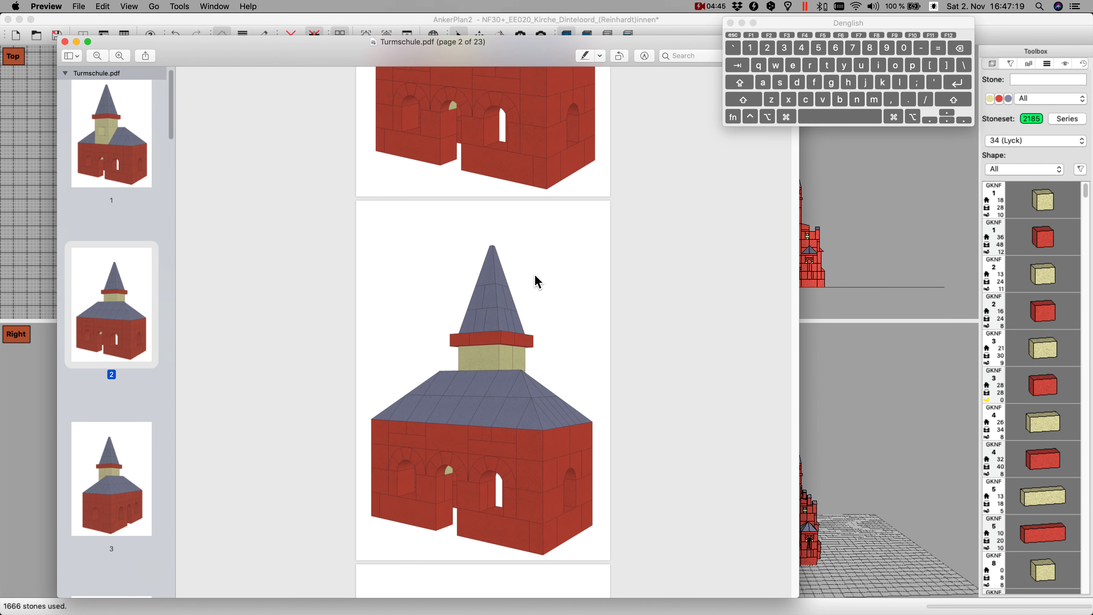
pyautogui.scroll(-15, 538, 282)
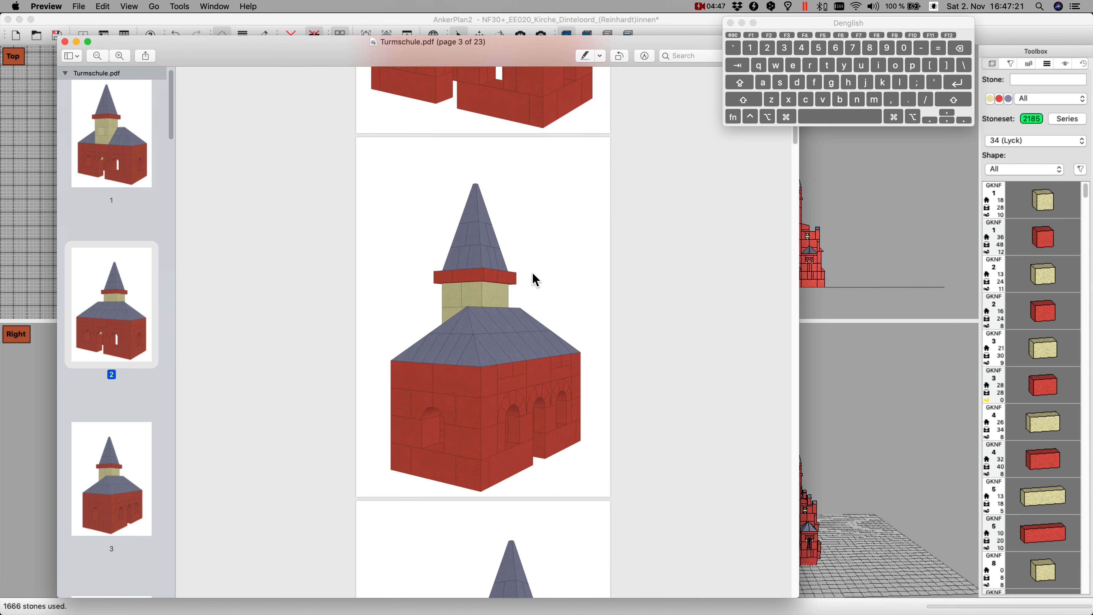
pyautogui.scroll(-15, 533, 274)
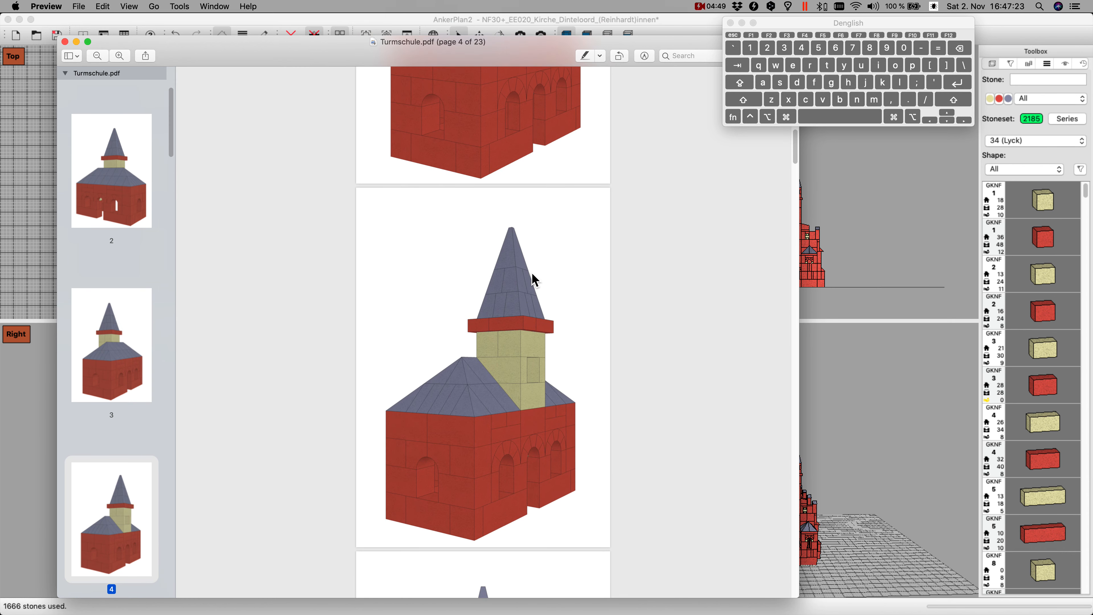
pyautogui.scroll(-3, 535, 281)
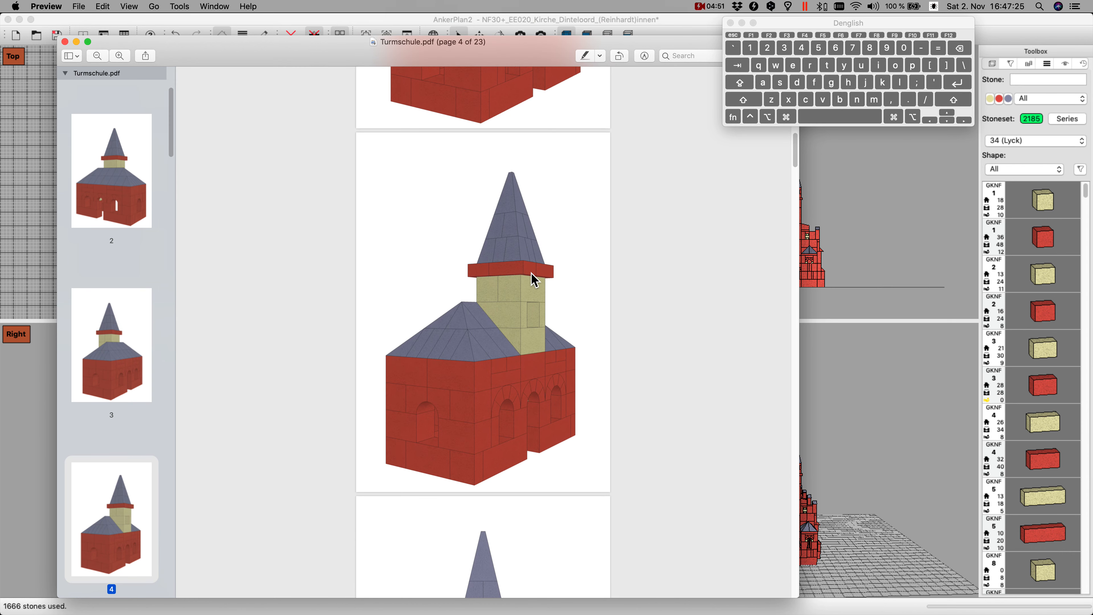
pyautogui.scroll(20, 535, 281)
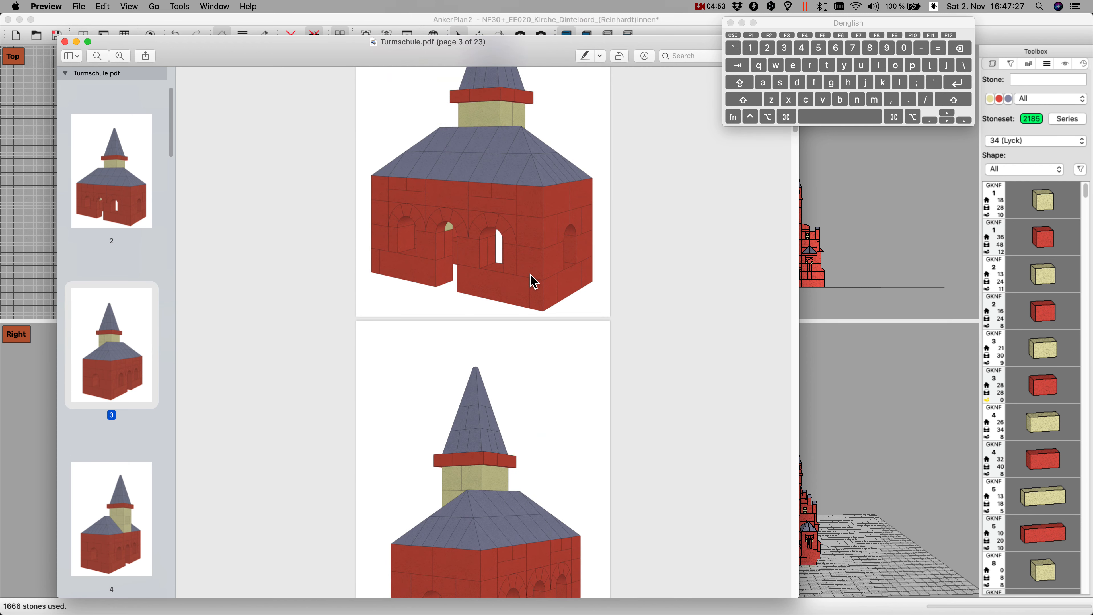
pyautogui.scroll(12, 534, 281)
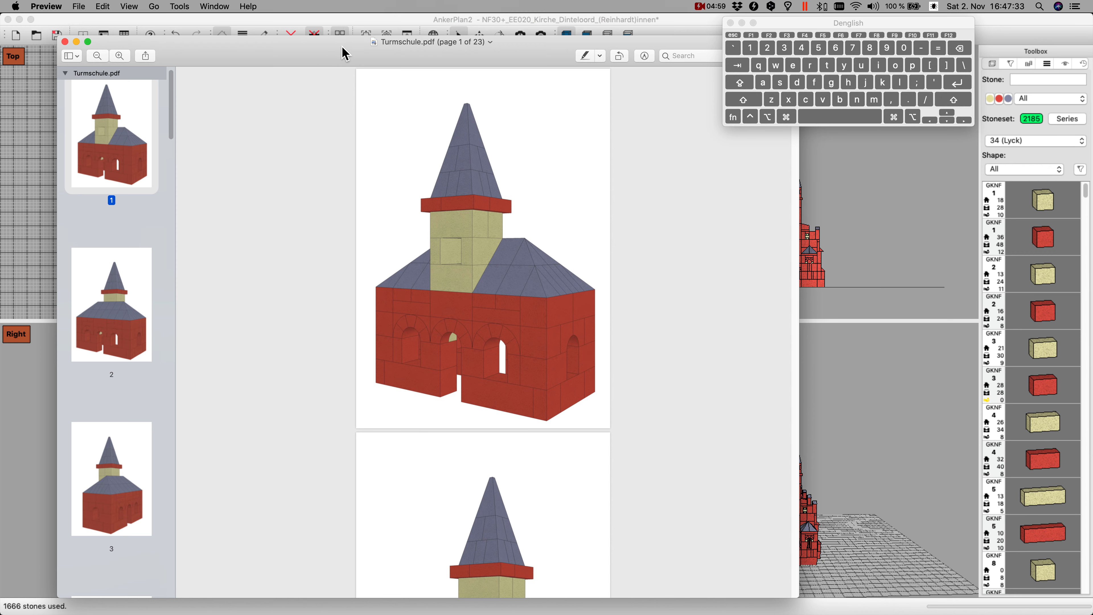
pyautogui.moveTo(333, 54); pyautogui.dragTo(0, 151)
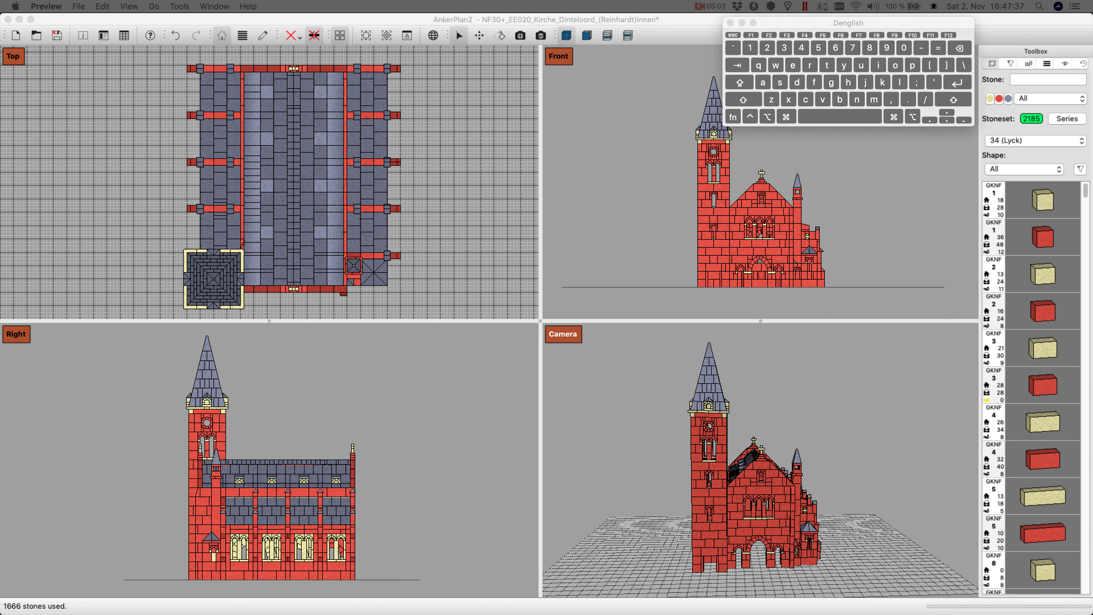
# Step: Start a new building without saving the church, naming it Turmschule in German and School with tower in English
pyautogui.click(19, 39)
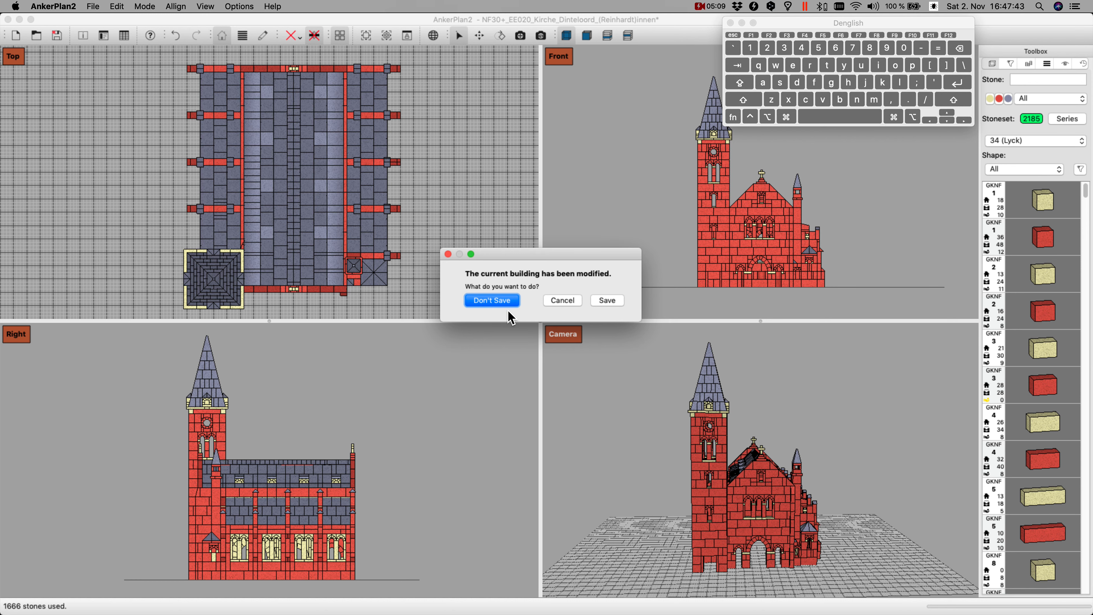
pyautogui.click(492, 301)
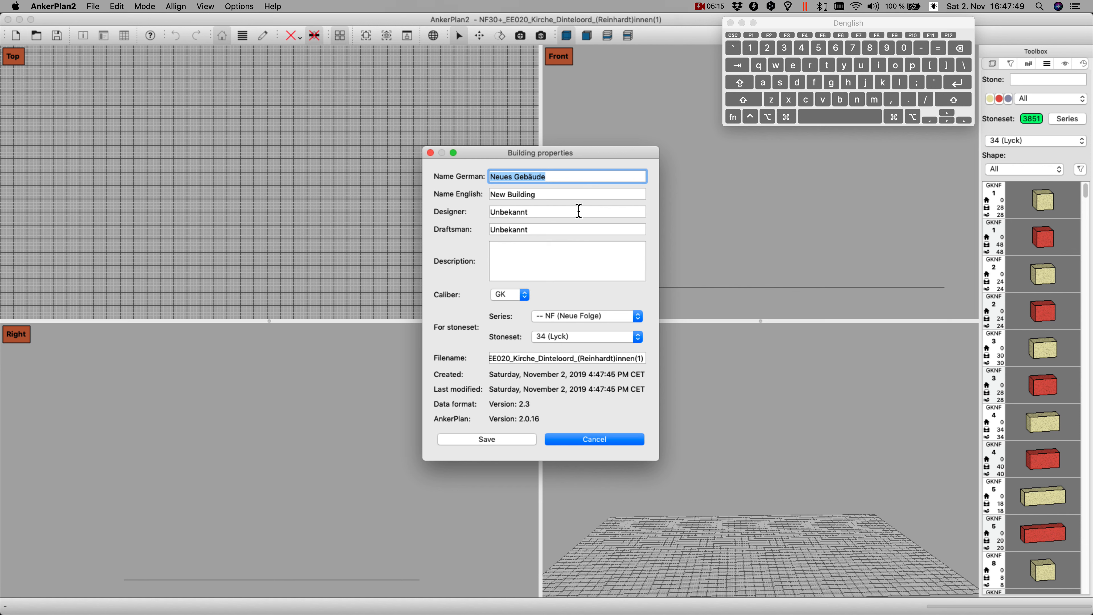
pyautogui.write('Turmschul')
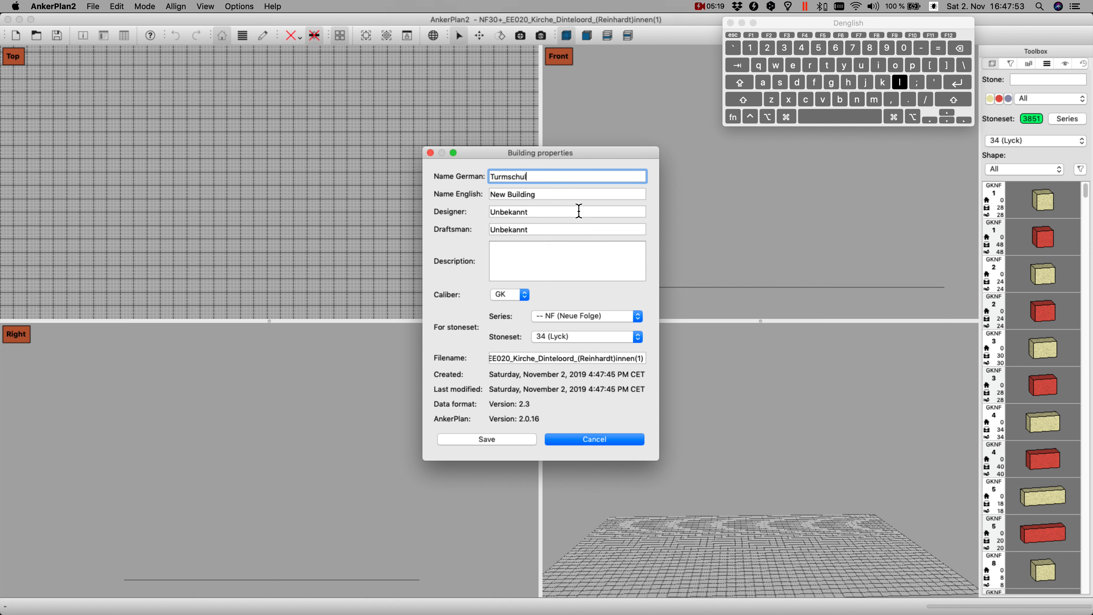
pyautogui.write('e')
pyautogui.press('Tab')
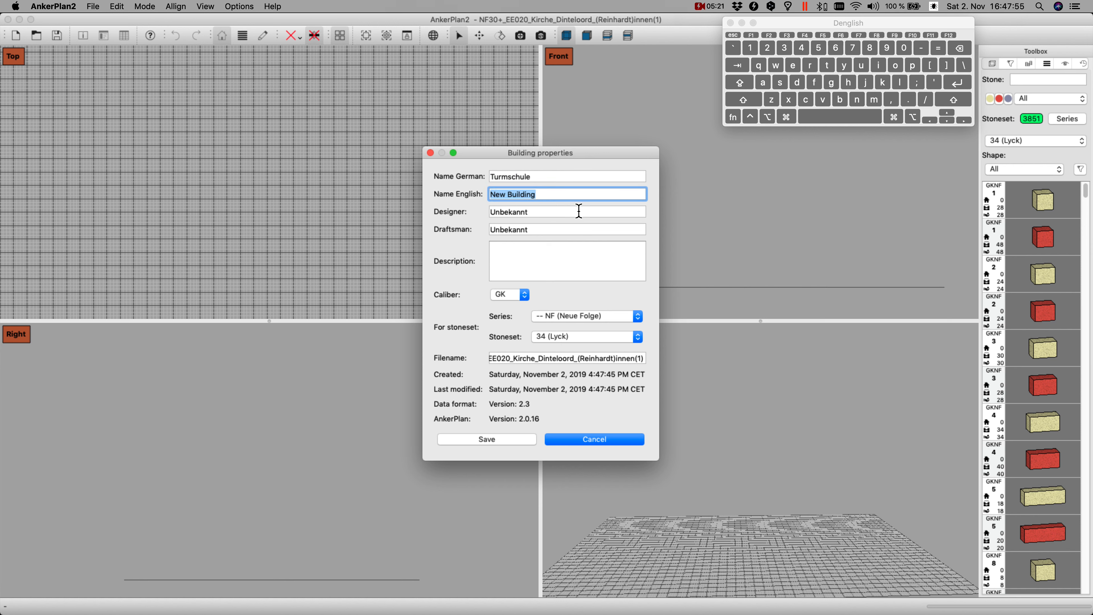
pyautogui.write('School')
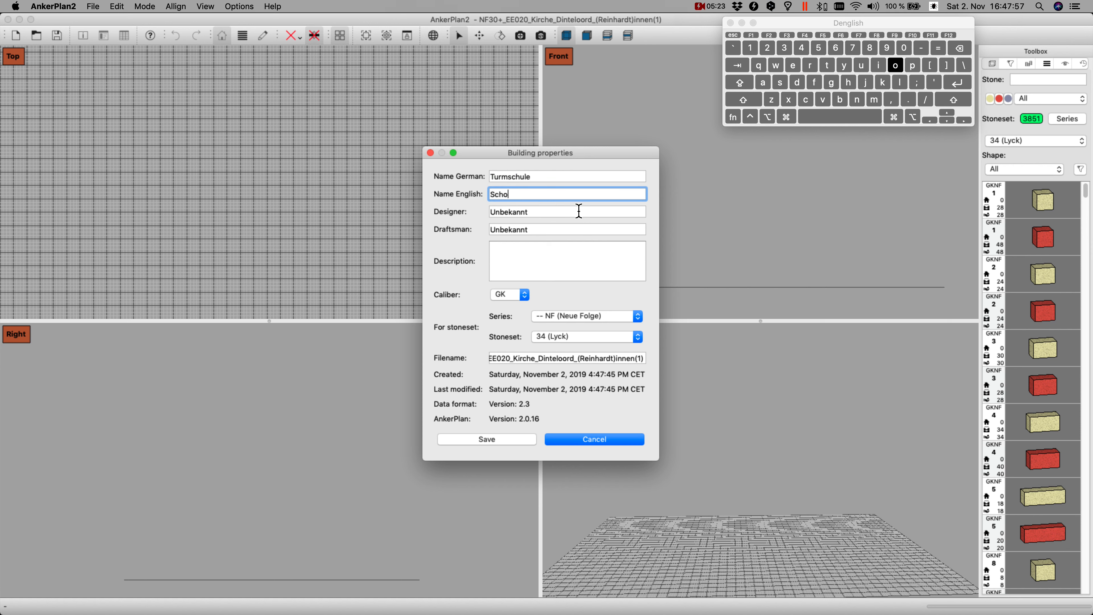
pyautogui.write(' with tower')
# Step: Fill in the designer's and the draftsman's full names in the building properties
pyautogui.click(563, 215)
pyautogui.moveTo(562, 215); pyautogui.dragTo(466, 215)
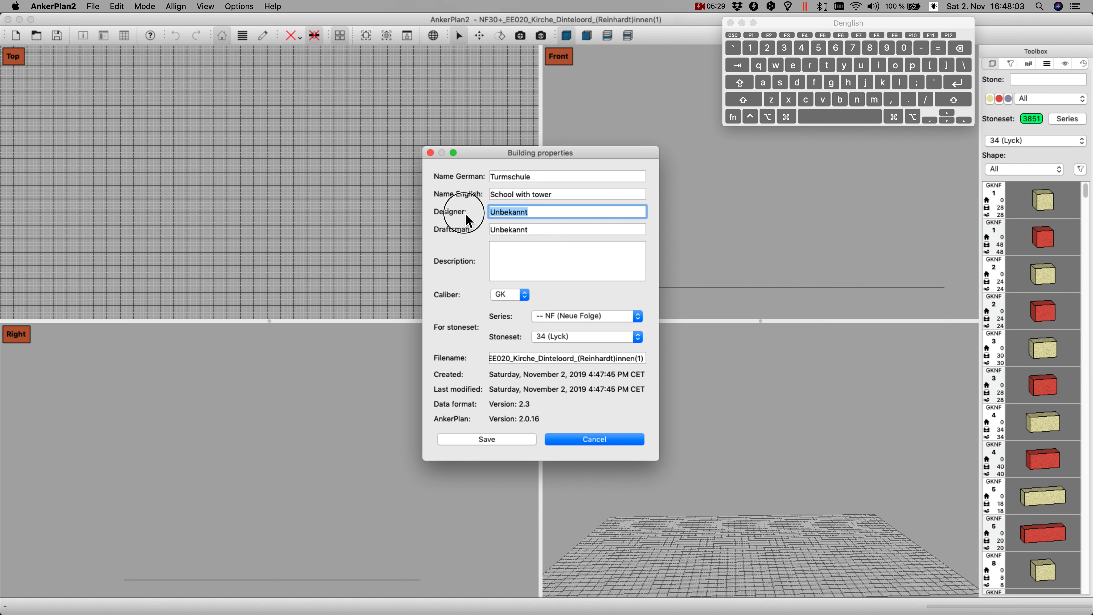
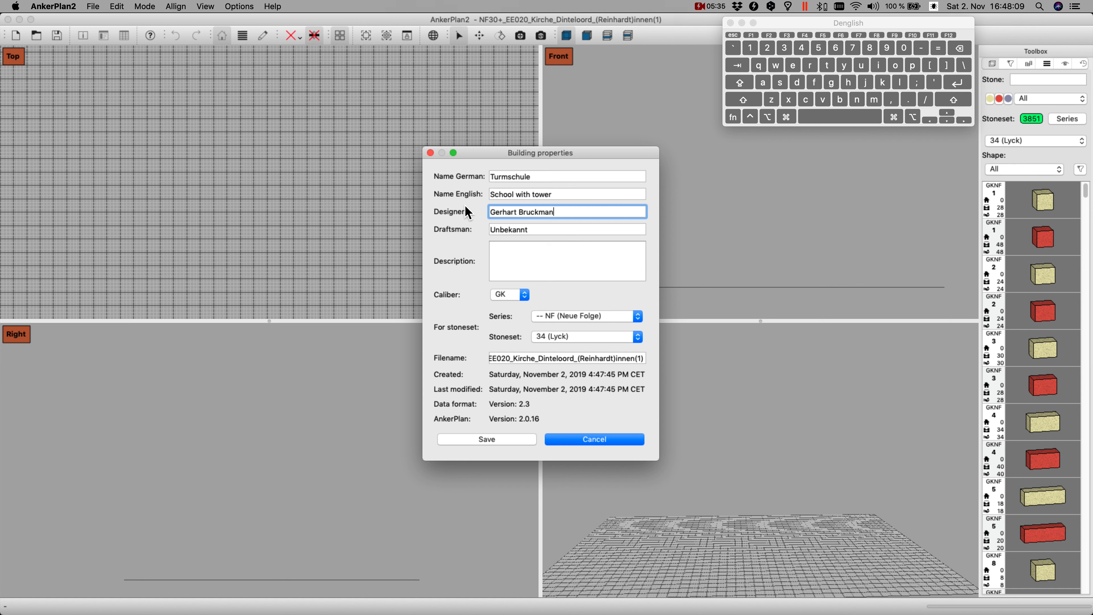
pyautogui.press('Tab')
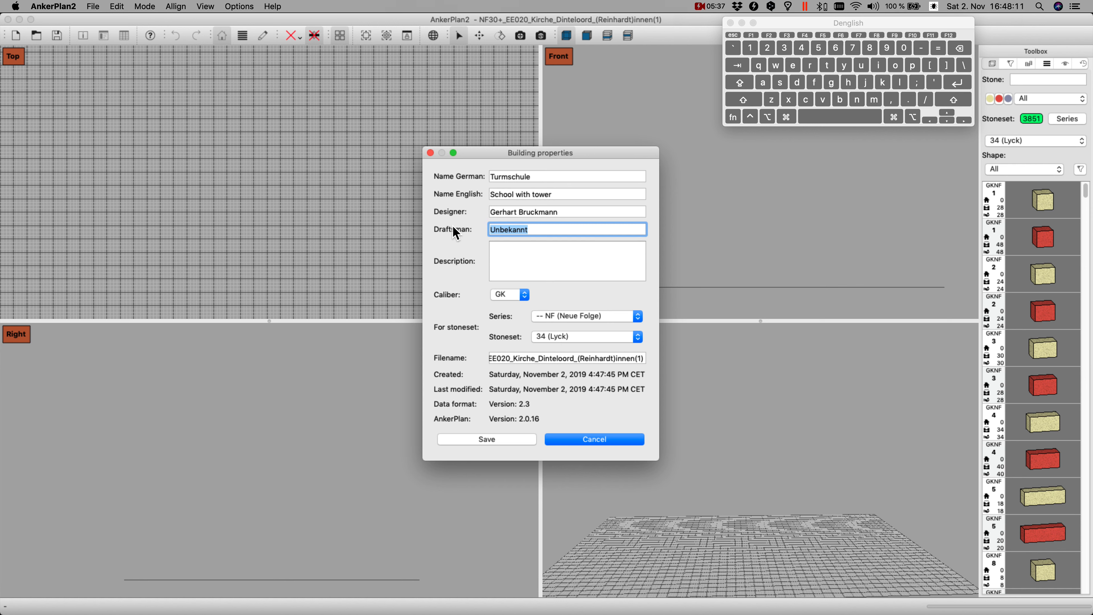
# Step: Set the building's stoneset to 8 (Lennep) and its filename to school, and save the properties
pyautogui.click(641, 338)
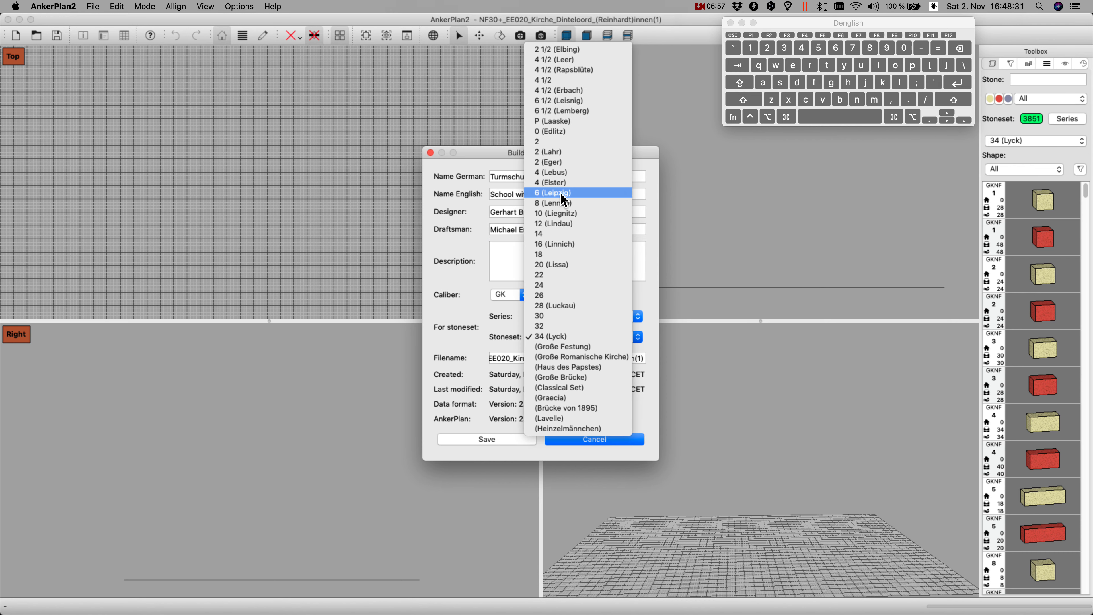
pyautogui.click(574, 204)
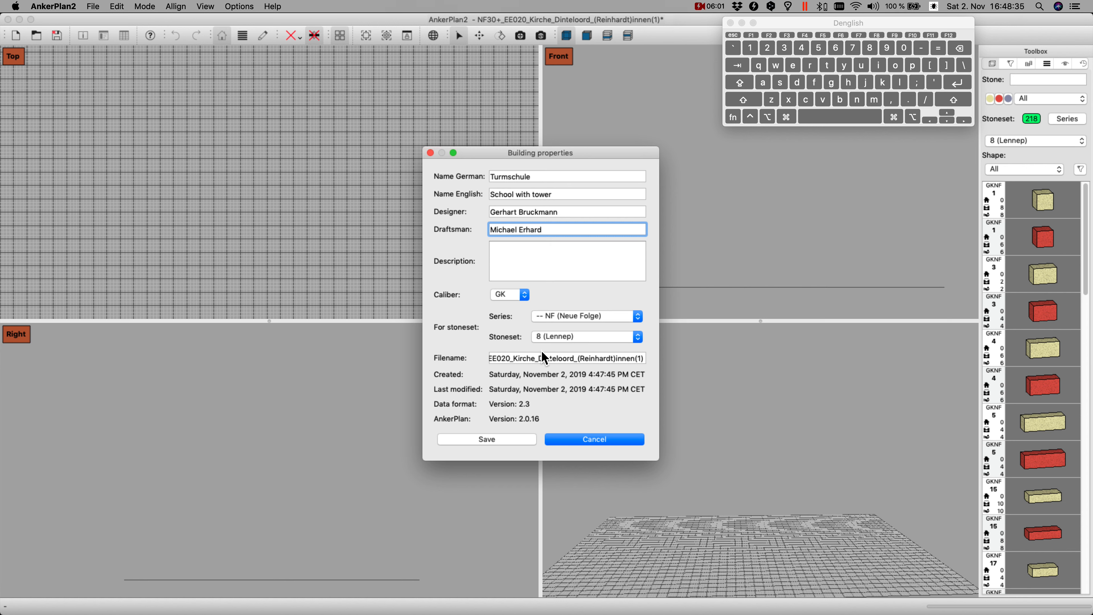
pyautogui.tripleClick(541, 359)
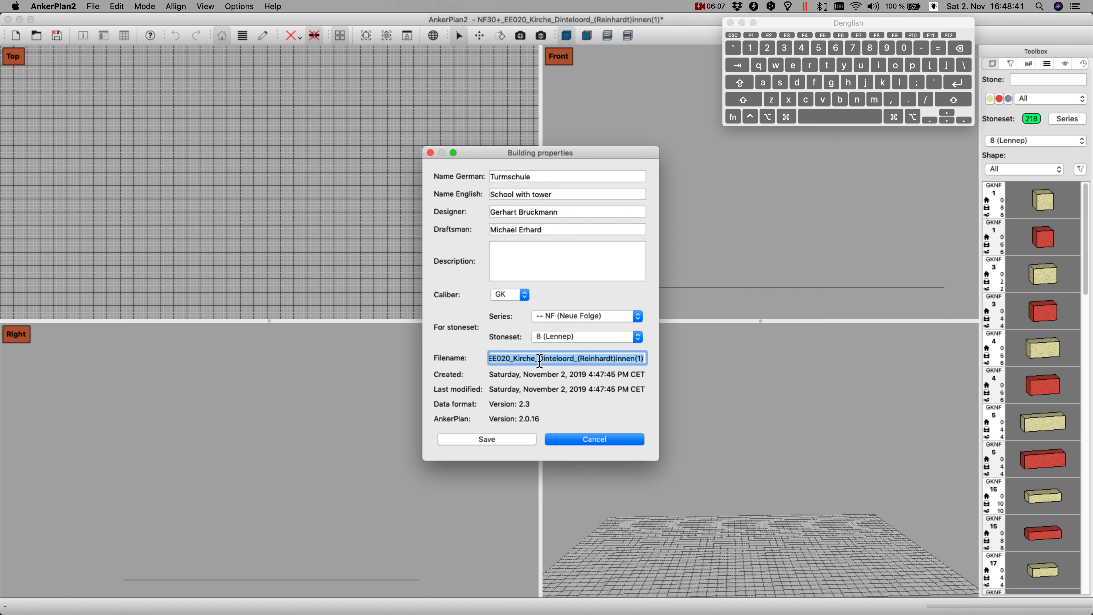
pyautogui.write('school')
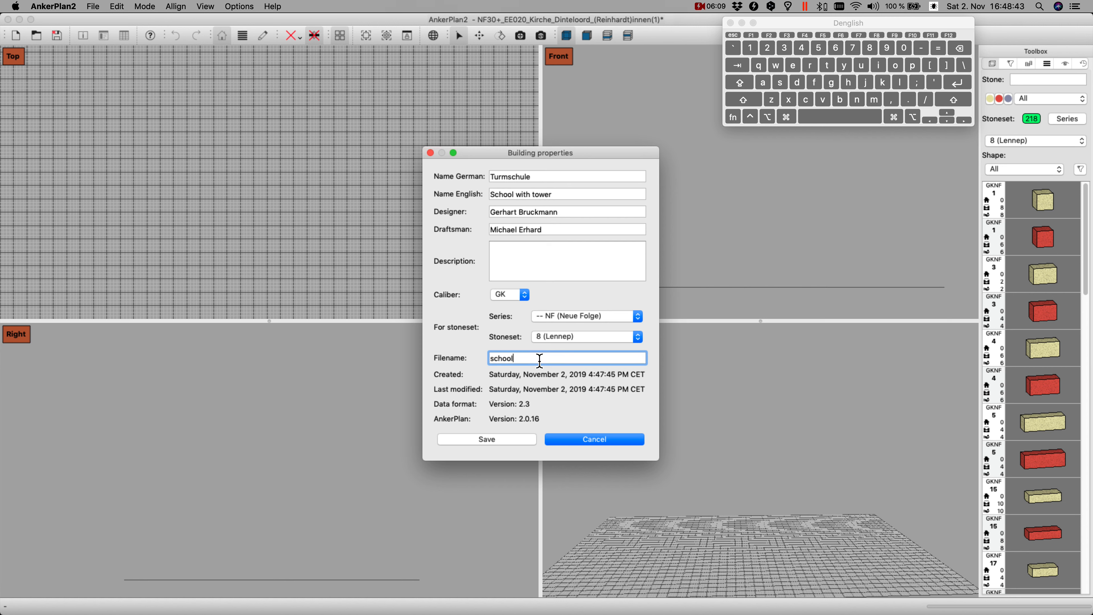
pyautogui.click(495, 442)
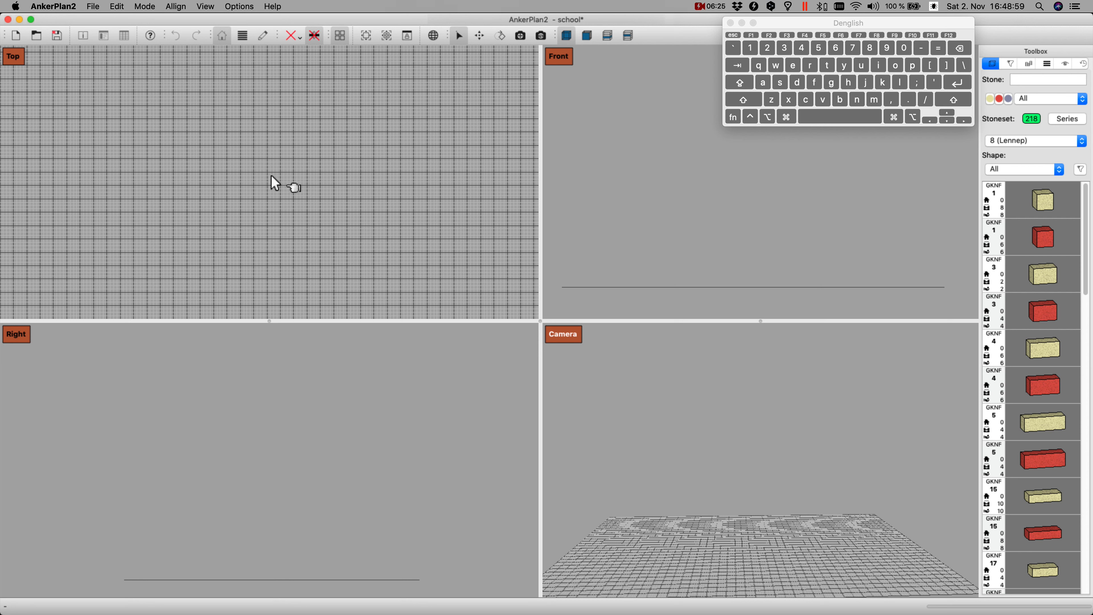
# Step: Add a red GKNF 5 stone to the empty building and enlarge the Top view in height and width
pyautogui.click(1050, 463)
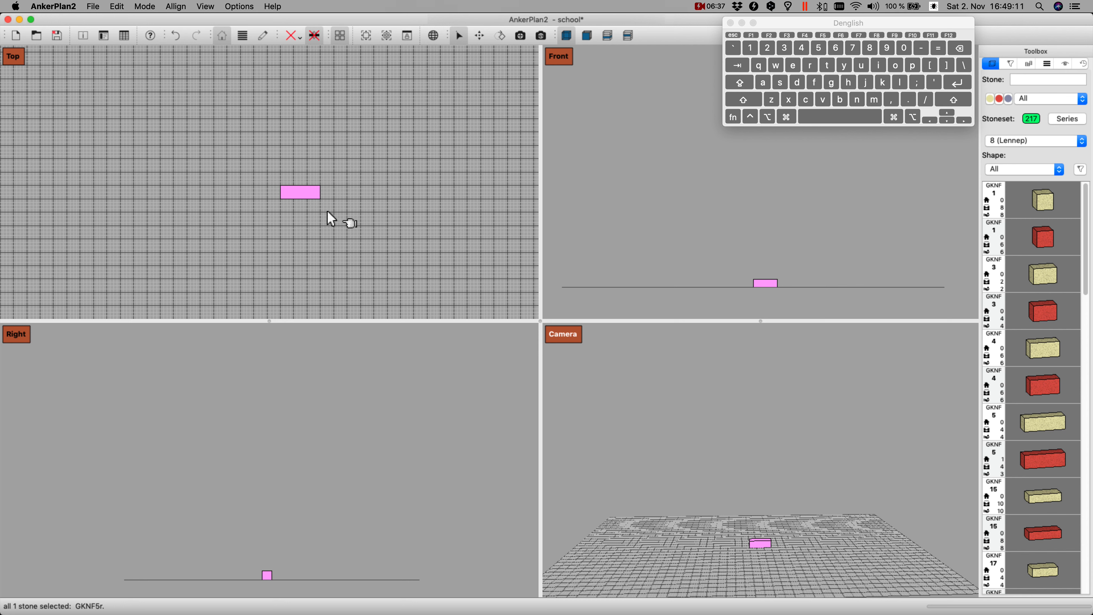
pyautogui.scroll(5, 402, 212)
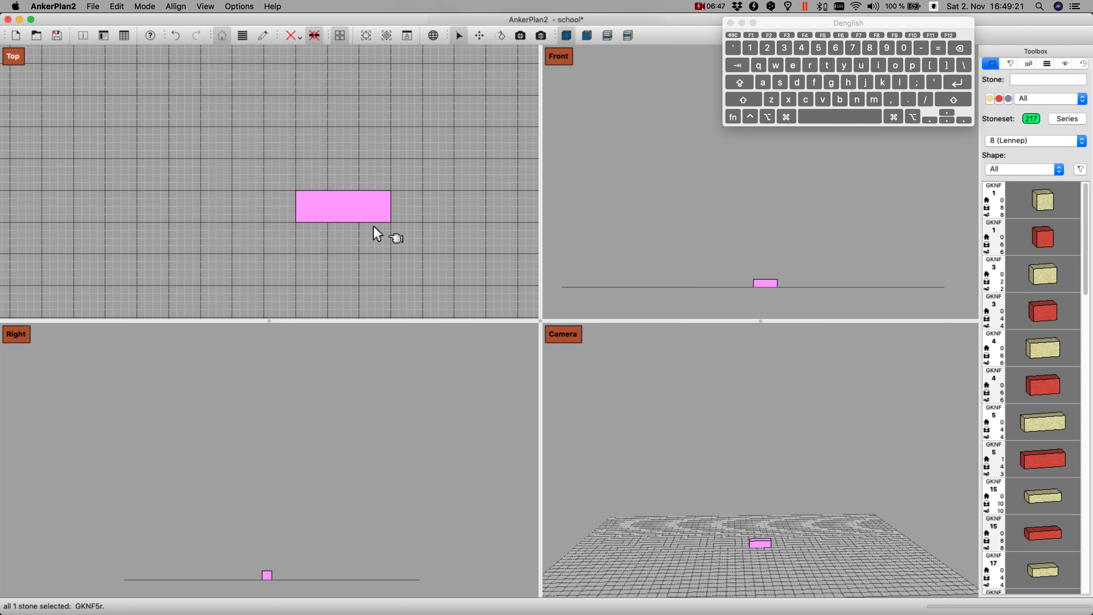
pyautogui.scroll(-1, 403, 230)
pyautogui.scroll(-1, 407, 239)
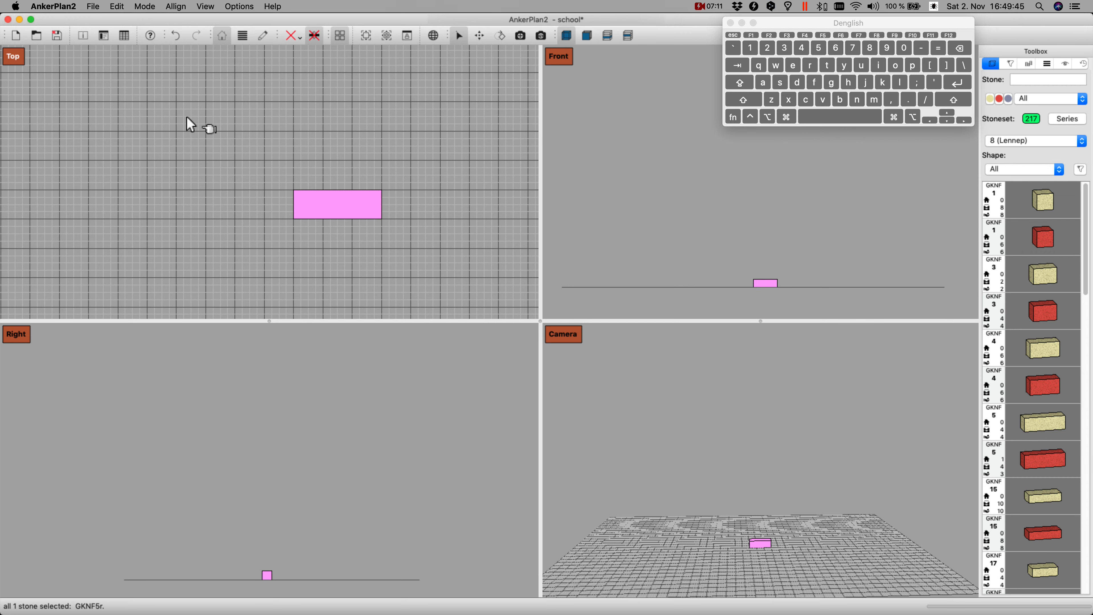
pyautogui.moveTo(310, 322); pyautogui.dragTo(311, 367)
pyautogui.moveTo(540, 237); pyautogui.dragTo(573, 240)
pyautogui.scroll(-5, 387, 416)
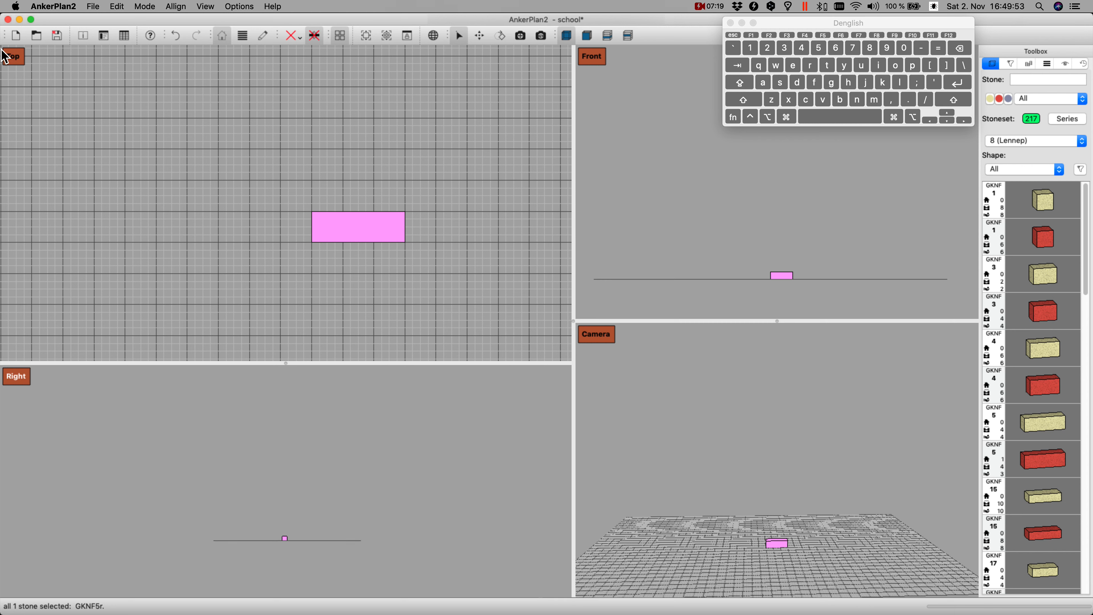
# Step: Try moving the red stone back and forth along the vertical grid direction in the Top view
pyautogui.click(112, 95)
pyautogui.press('Up')
pyautogui.press('Up')
pyautogui.press('Up')
pyautogui.press('Up')
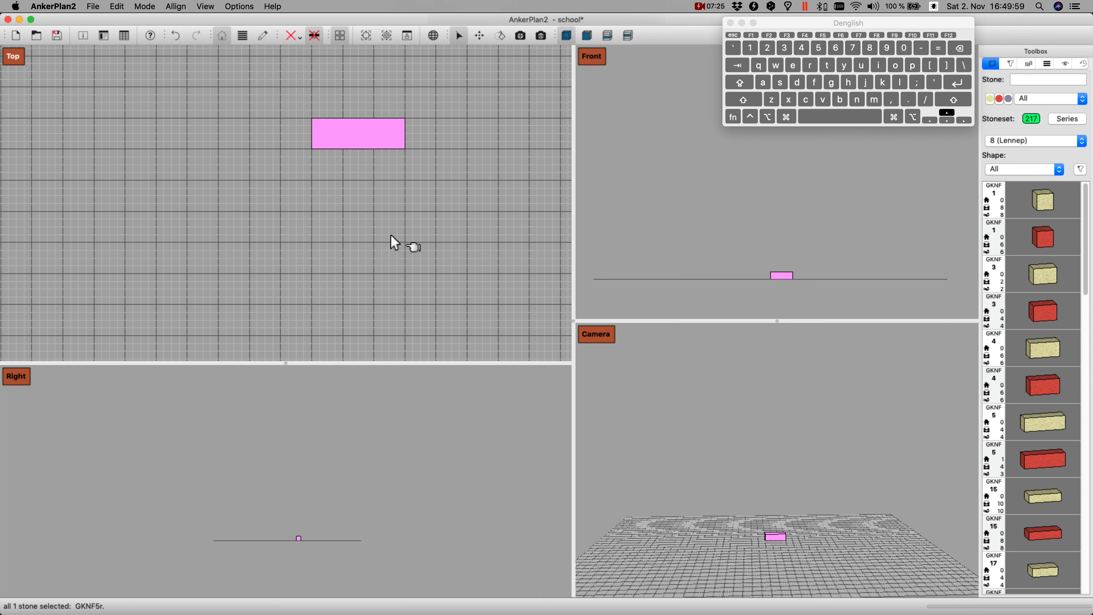
pyautogui.press('Down')
pyautogui.press('Down')
pyautogui.press('Down')
pyautogui.press('Down')
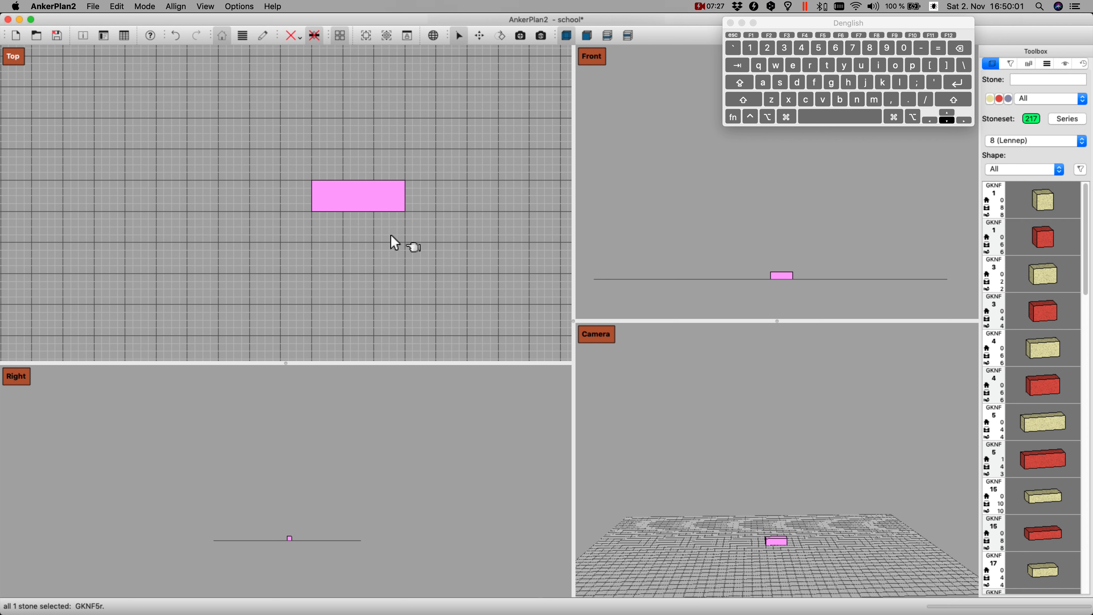
pyautogui.press('Down')
pyautogui.press('Down')
pyautogui.press('Up')
pyautogui.press('Up')
pyautogui.press('Up')
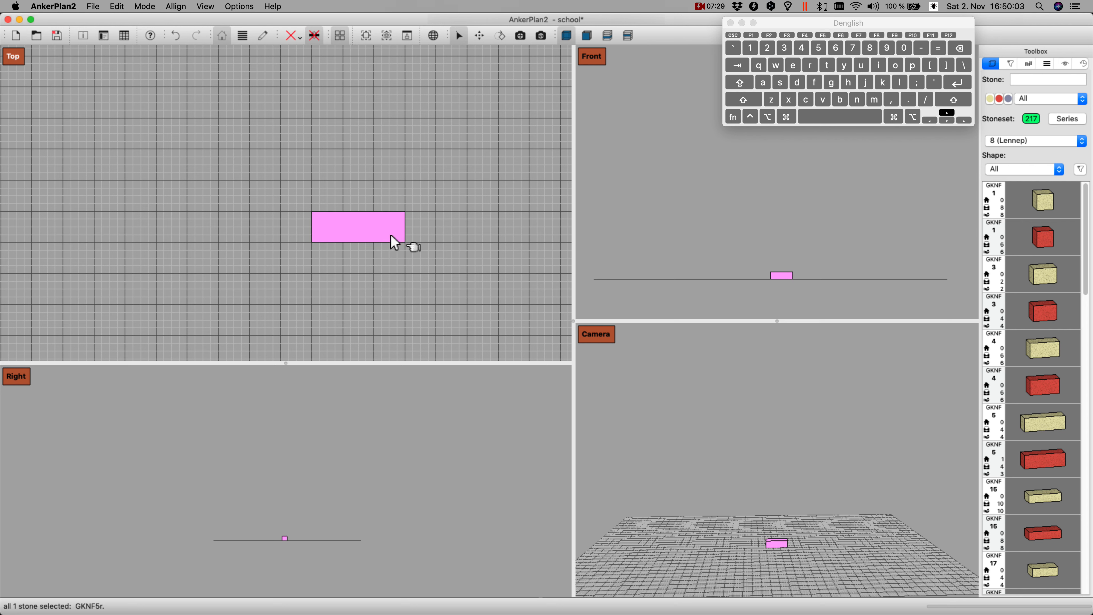
# Step: Position the red stone two grid squares further left and three grid squares further up in the Top view
pyautogui.press('Left')
pyautogui.press('Left')
pyautogui.press('Left')
pyautogui.press('Left')
pyautogui.press('Left')
pyautogui.press('Left')
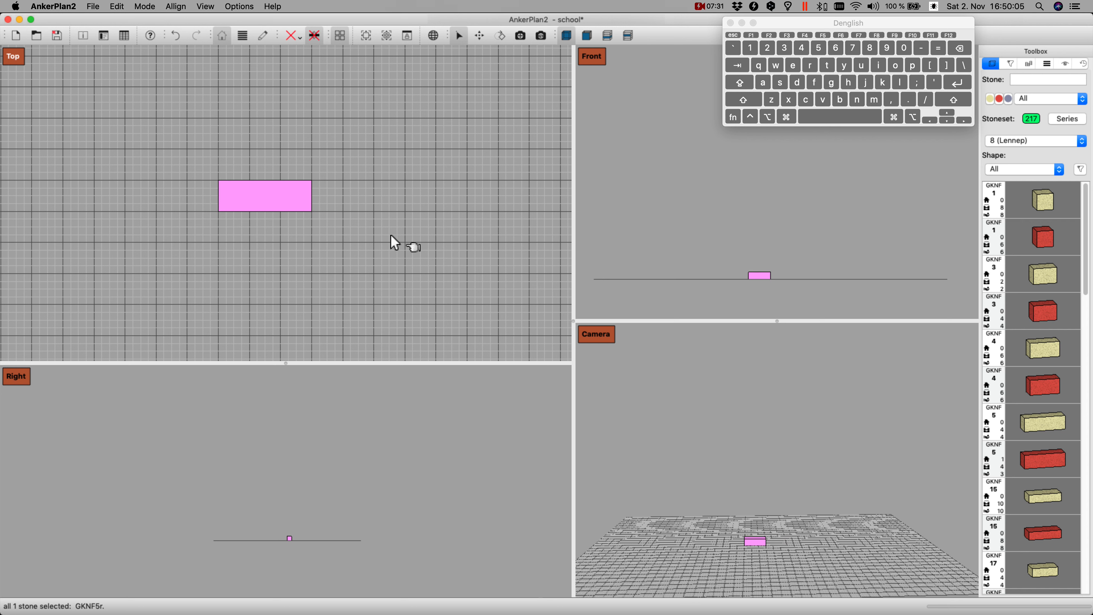
pyautogui.press('Right')
pyautogui.press('Right')
pyautogui.press('Right')
pyautogui.press('Right')
pyautogui.press('Right')
pyautogui.press('Right')
pyautogui.press('Left')
pyautogui.press('Left')
pyautogui.press('Up')
pyautogui.press('Up')
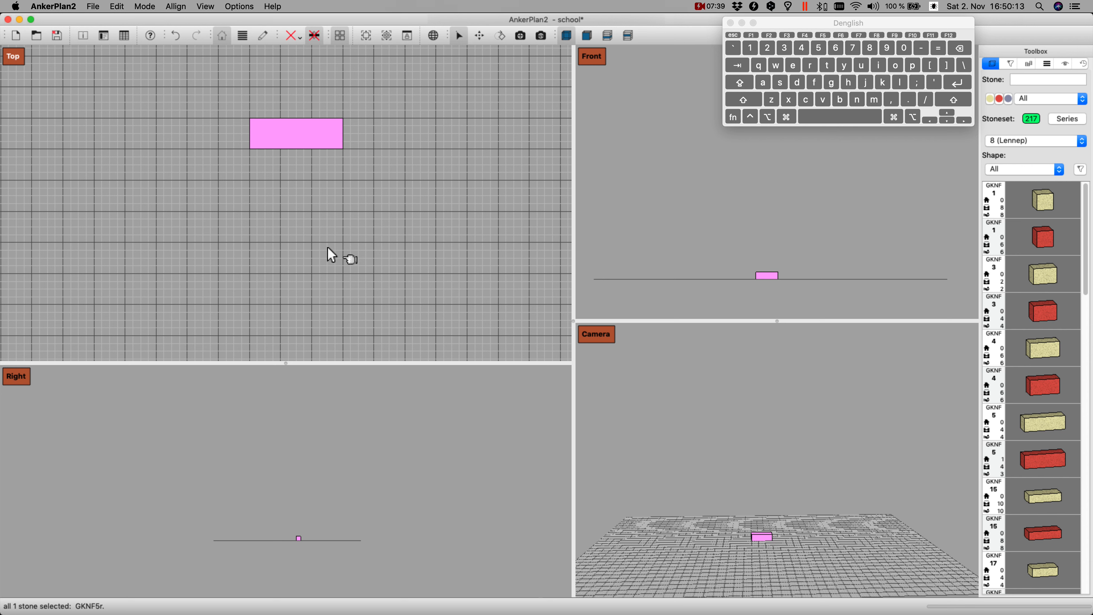
# Step: Add a second red GKNF 5 stone and move it three grid squares down from the first in the Top view
pyautogui.click(1051, 462)
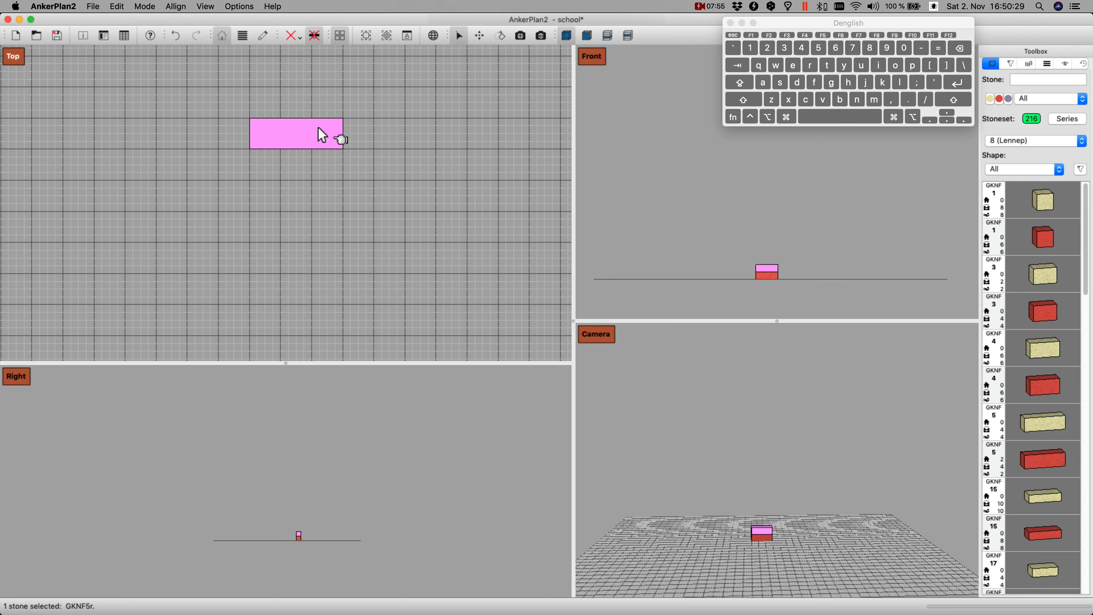
pyautogui.press('Down')
pyautogui.press('Down')
pyautogui.press('Down')
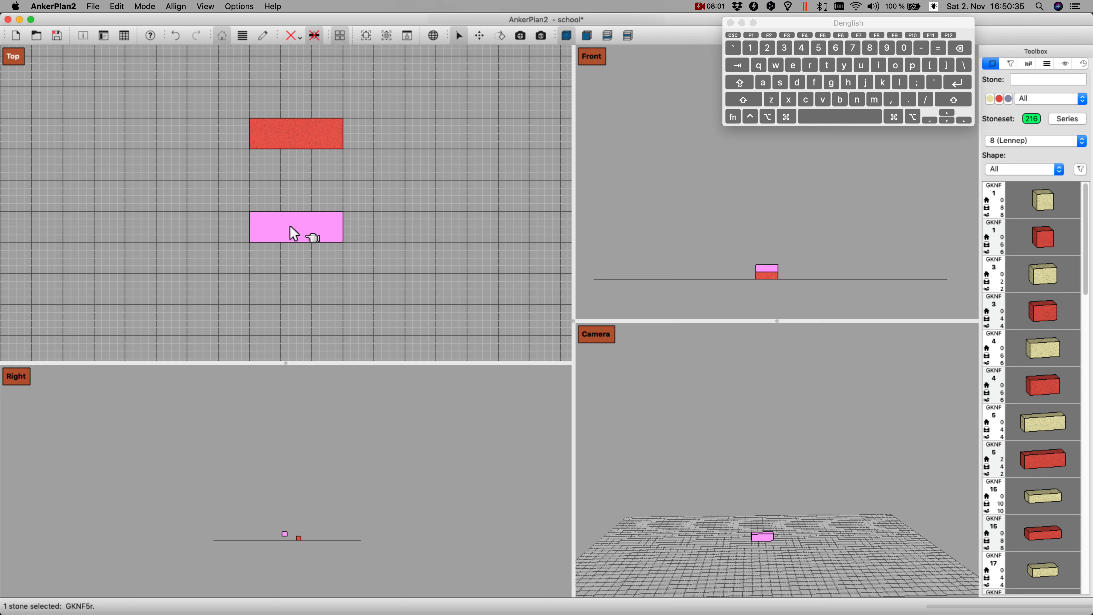
# Step: Select both red GKNF 5 stones together, move them one grid square left in the Top view, and deselect them
pyautogui.click(314, 135)
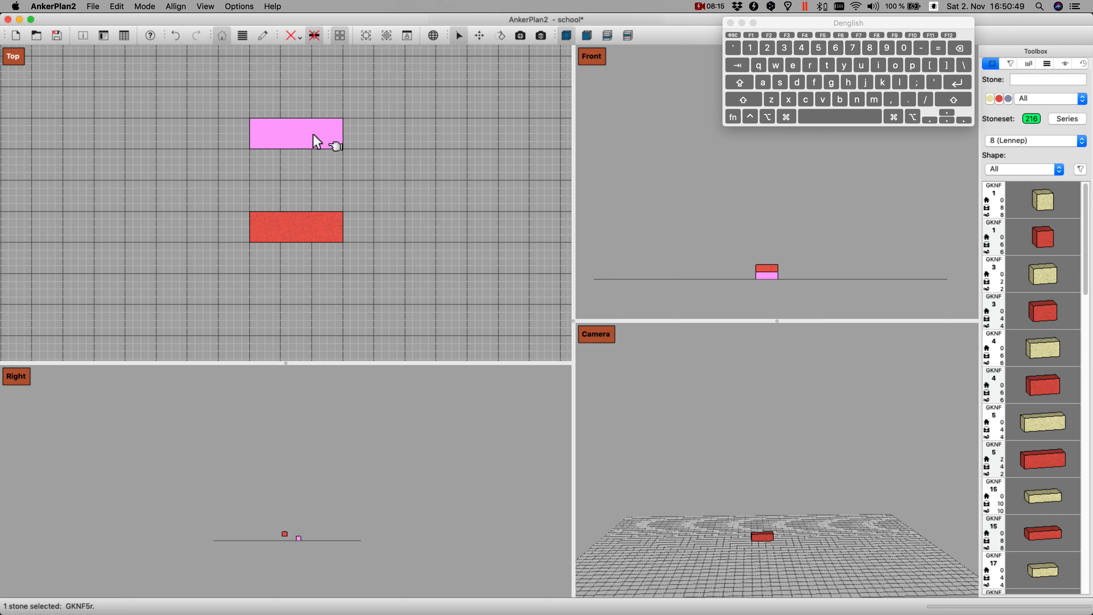
pyautogui.press('super')
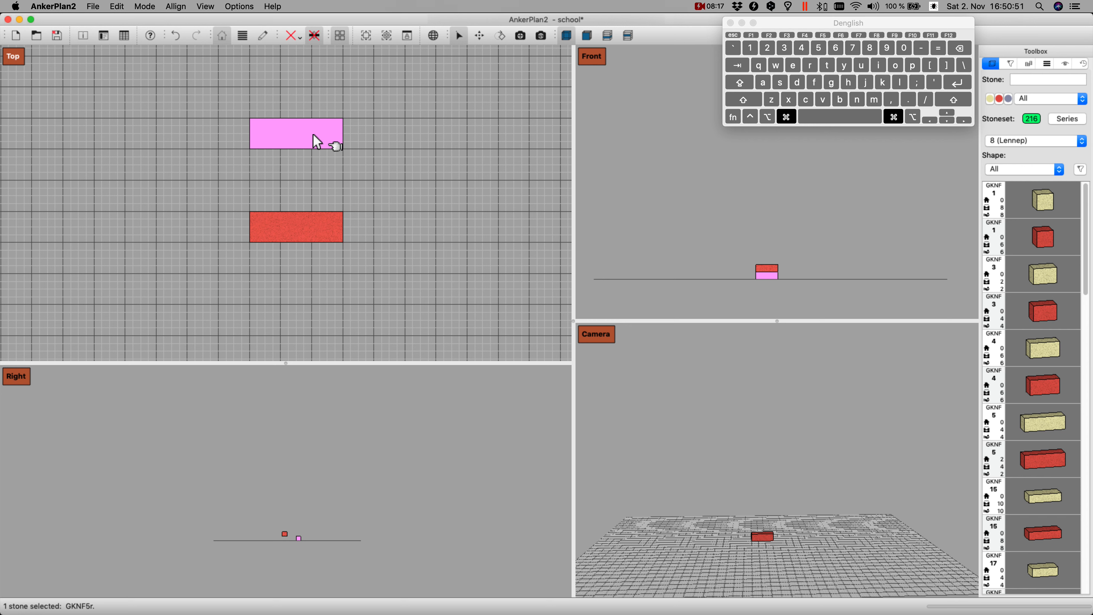
pyautogui.keyDown('super'); pyautogui.click(312, 229); pyautogui.keyUp('super')
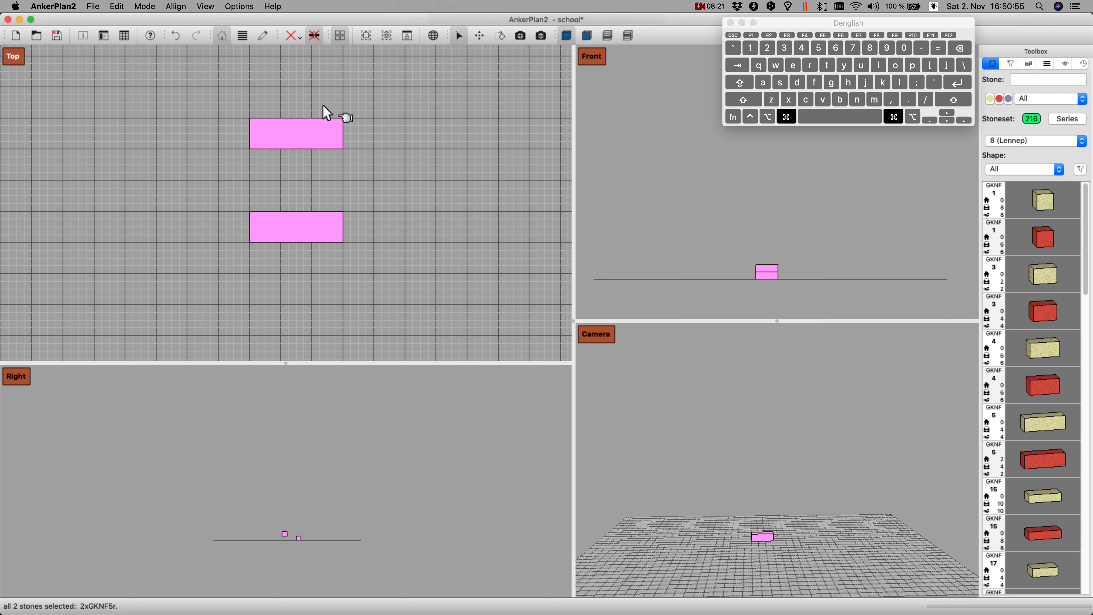
pyautogui.keyDown('super'); pyautogui.click(328, 137); pyautogui.keyUp('super')
pyautogui.keyDown('super'); pyautogui.click(325, 136); pyautogui.keyUp('super')
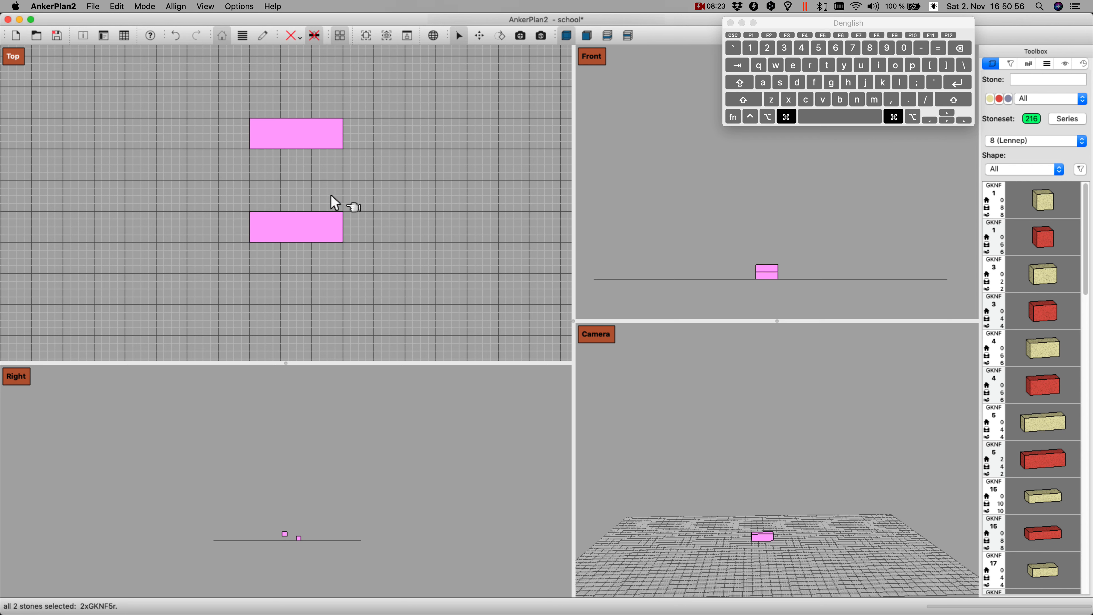
pyautogui.keyDown('super'); pyautogui.click(327, 238); pyautogui.keyUp('super')
pyautogui.keyDown('super'); pyautogui.click(327, 238); pyautogui.keyUp('super')
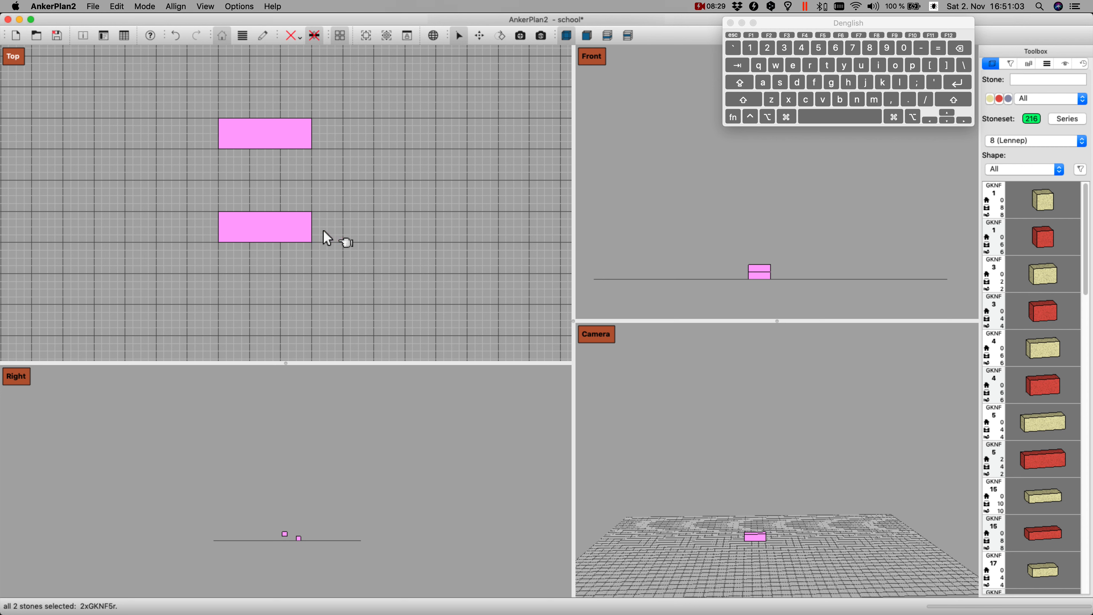
pyautogui.press('Up')
pyautogui.click(384, 265)
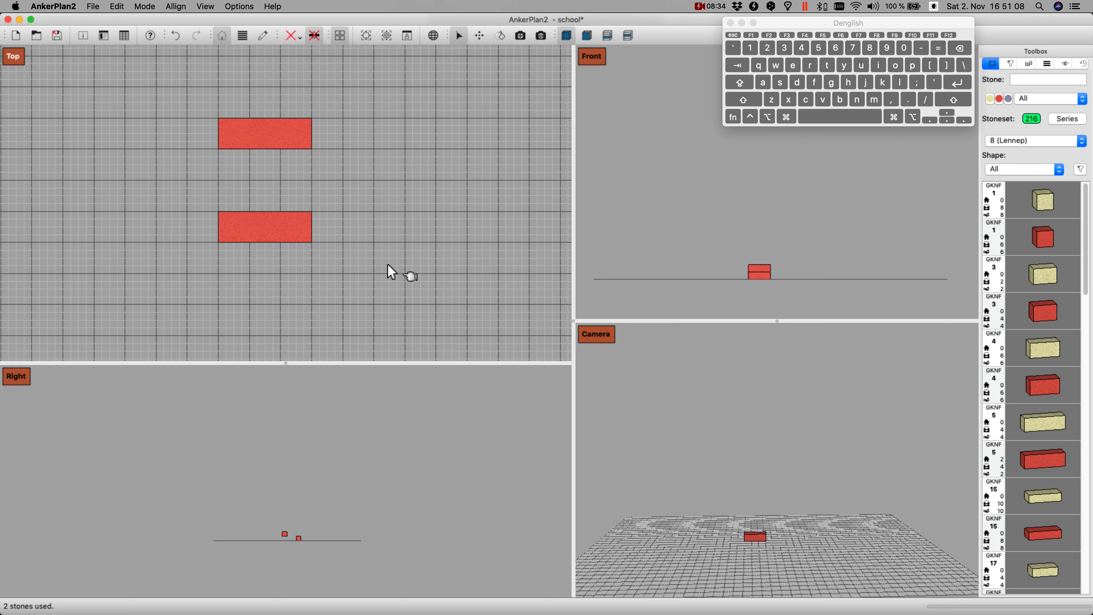
# Step: Select the lower red stone and try moving it back and forth by full and half grid squares in the Top view
pyautogui.click(275, 231)
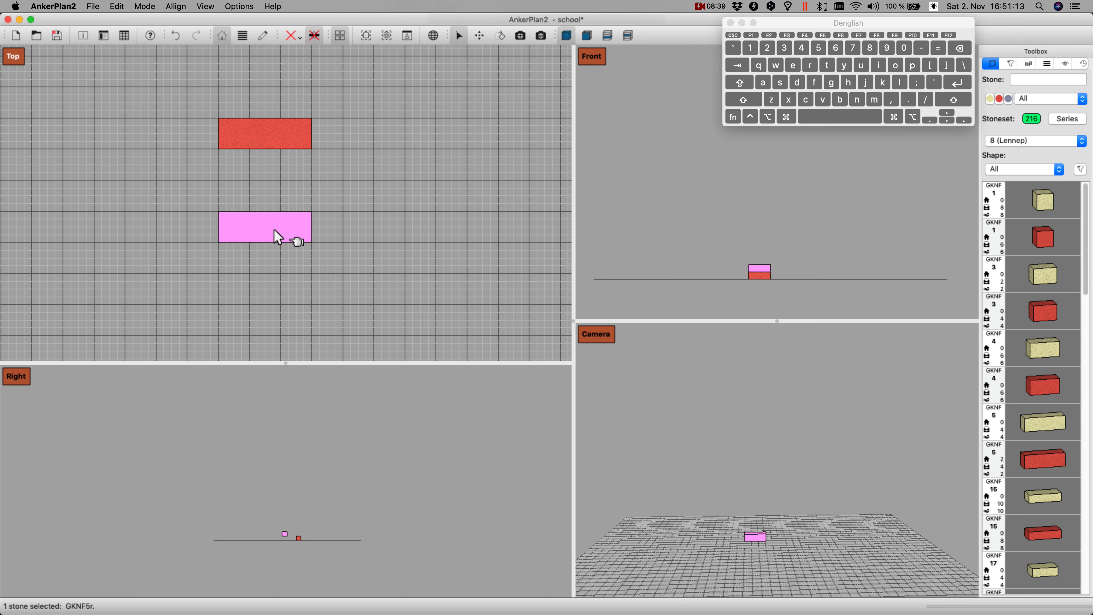
pyautogui.press('Right')
pyautogui.press('Left')
pyautogui.press('shift')
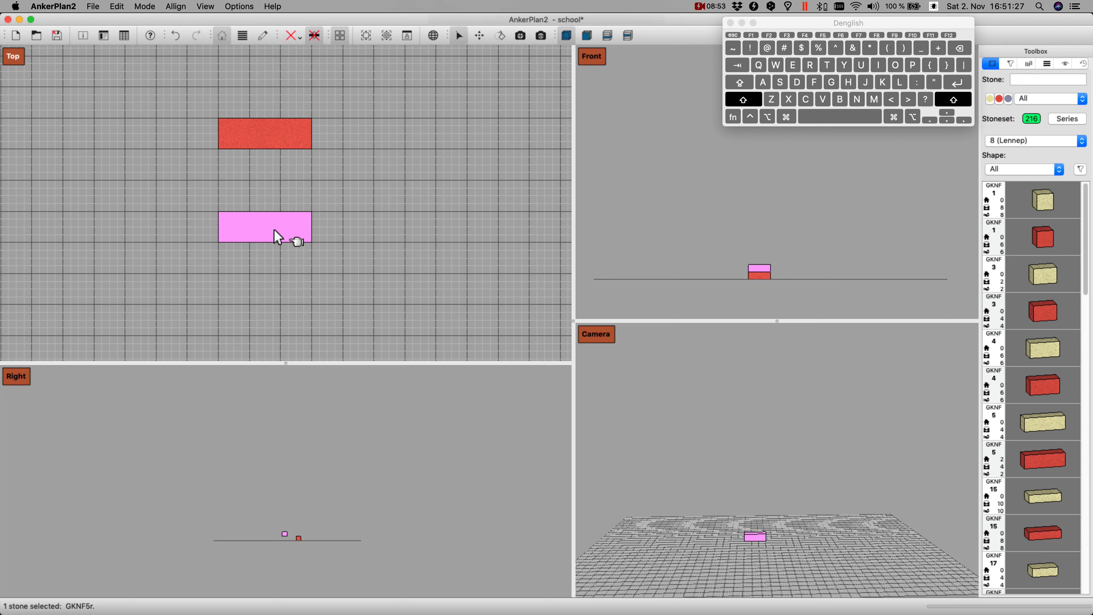
pyautogui.hotkey('shift', 'Right')
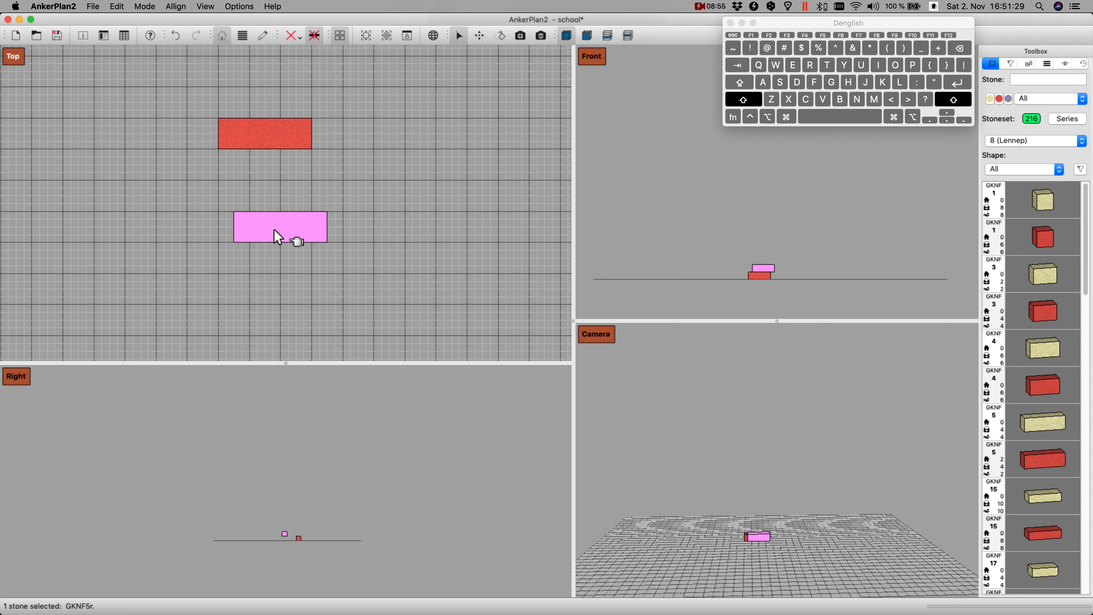
pyautogui.hotkey('shift', 'Down')
pyautogui.hotkey('shift', 'Up')
pyautogui.hotkey('shift', 'Left')
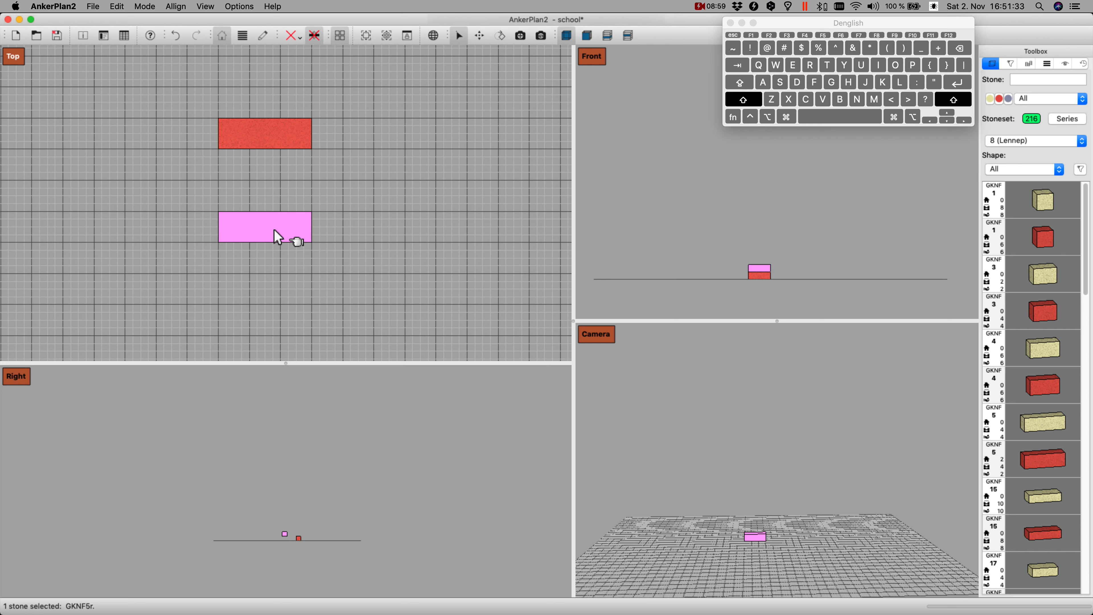
pyautogui.hotkey('shift', 'Right')
pyautogui.hotkey('shift', 'Left')
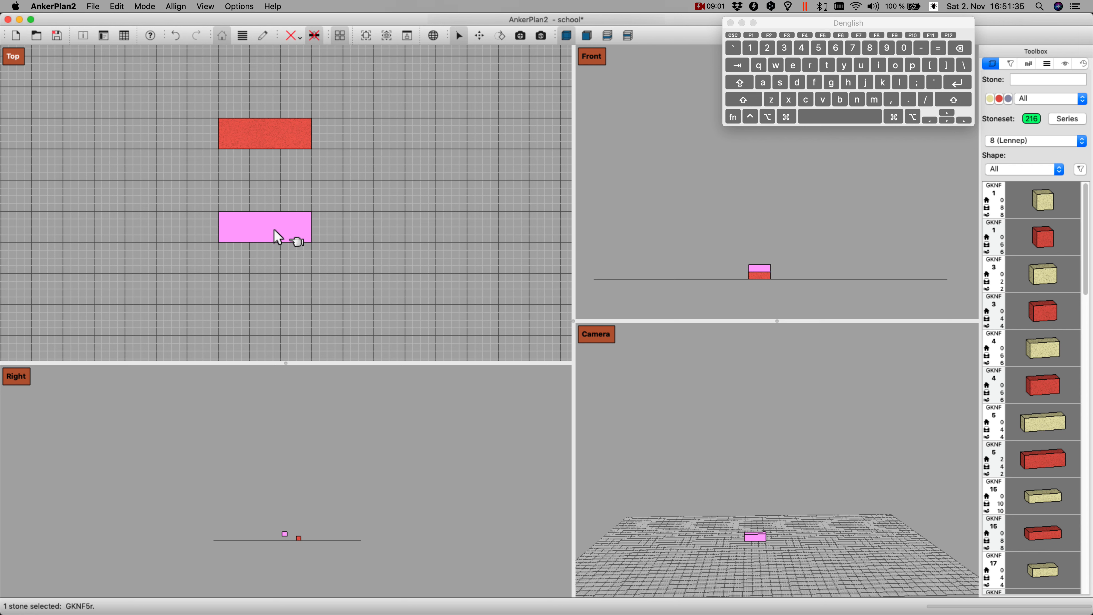
# Step: Try moving the lower red stone three quarter-square steps right and back in the Top view
pyautogui.press('super')
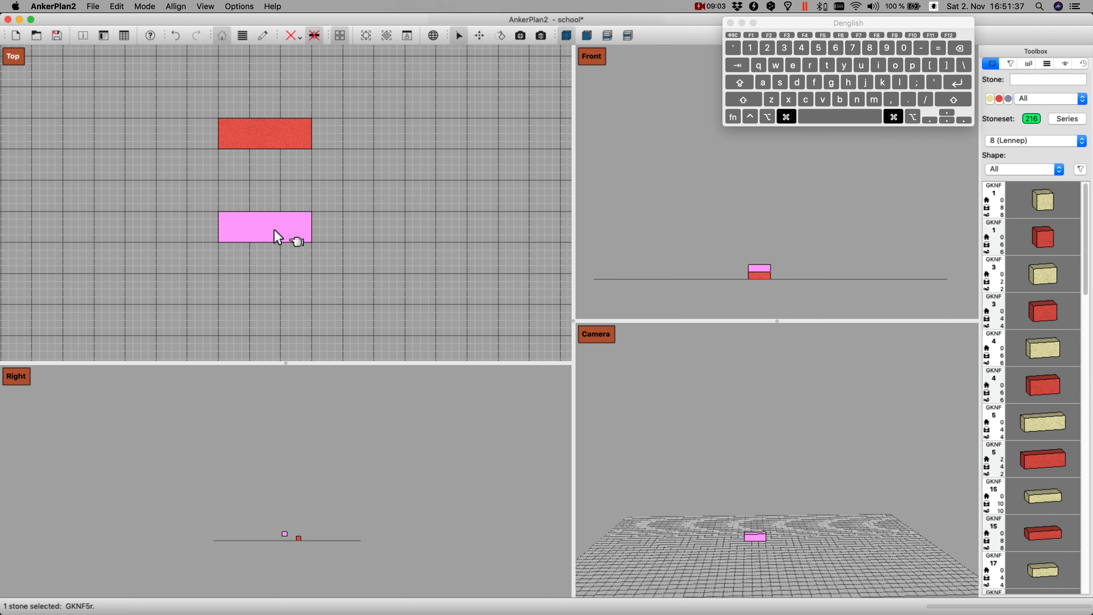
pyautogui.press('super+Right')
pyautogui.press('super+Right')
pyautogui.press('super+Right')
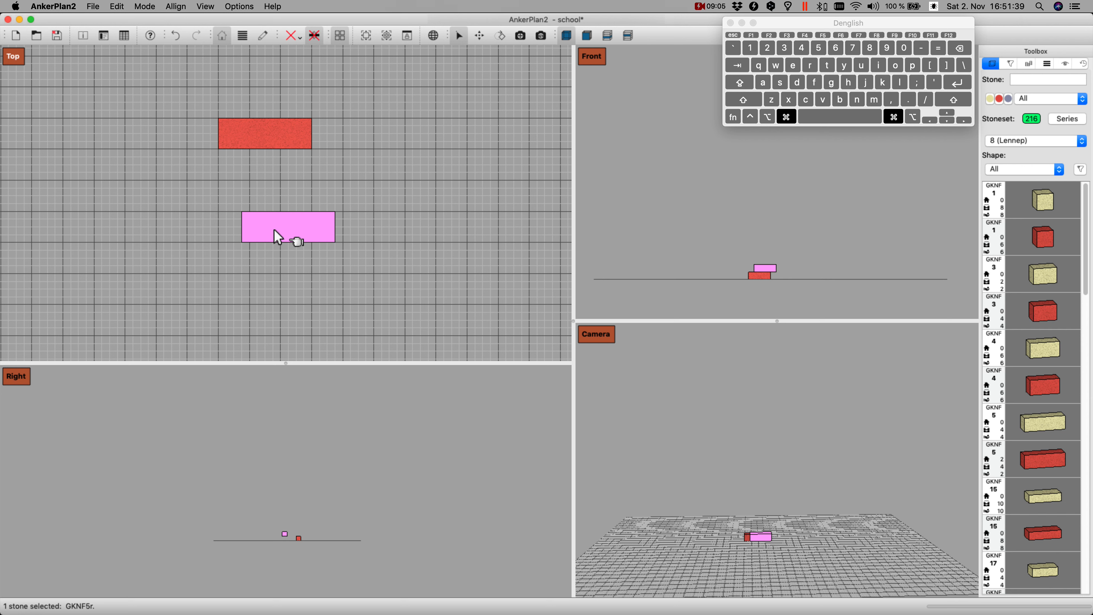
pyautogui.press('super+Left')
pyautogui.press('super+Left')
pyautogui.press('super+Left')
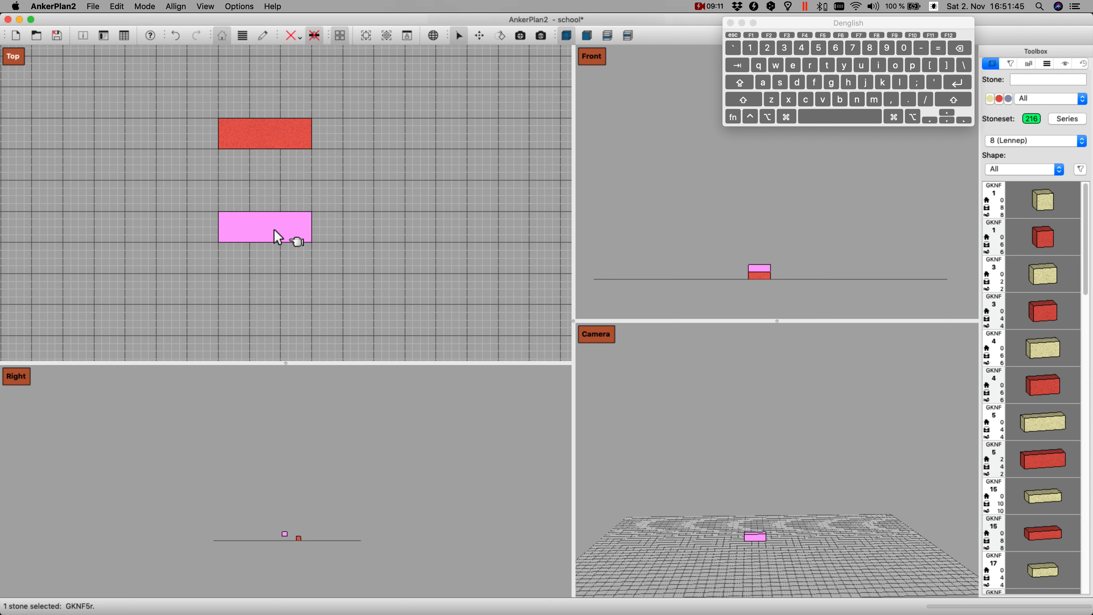
# Step: Try nudging the lower red stone left and back in eighth-square steps in the Top view
pyautogui.press('super')
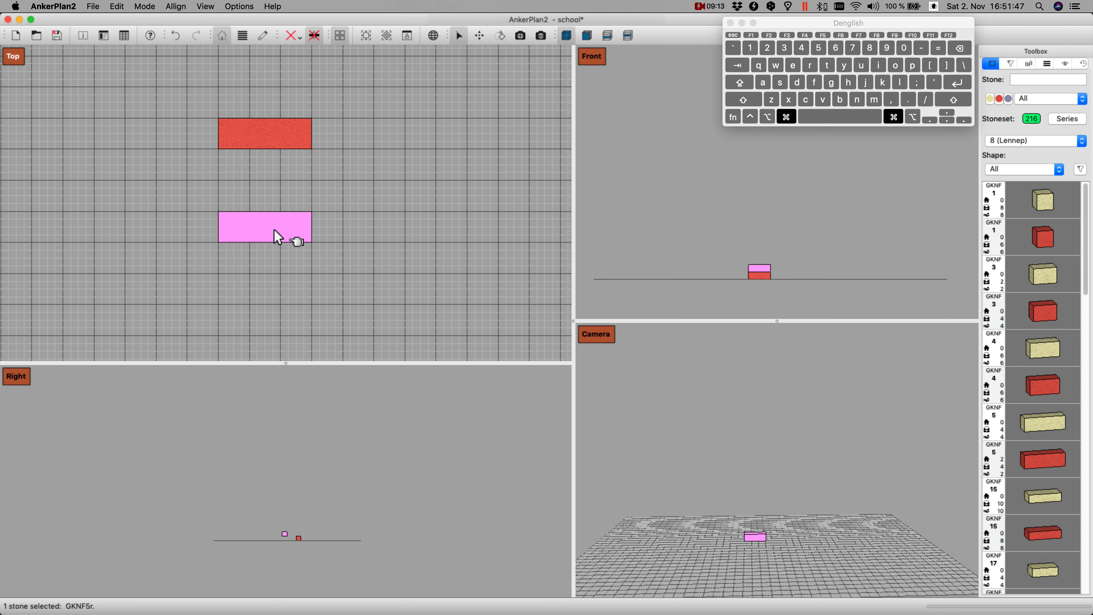
pyautogui.press('shift')
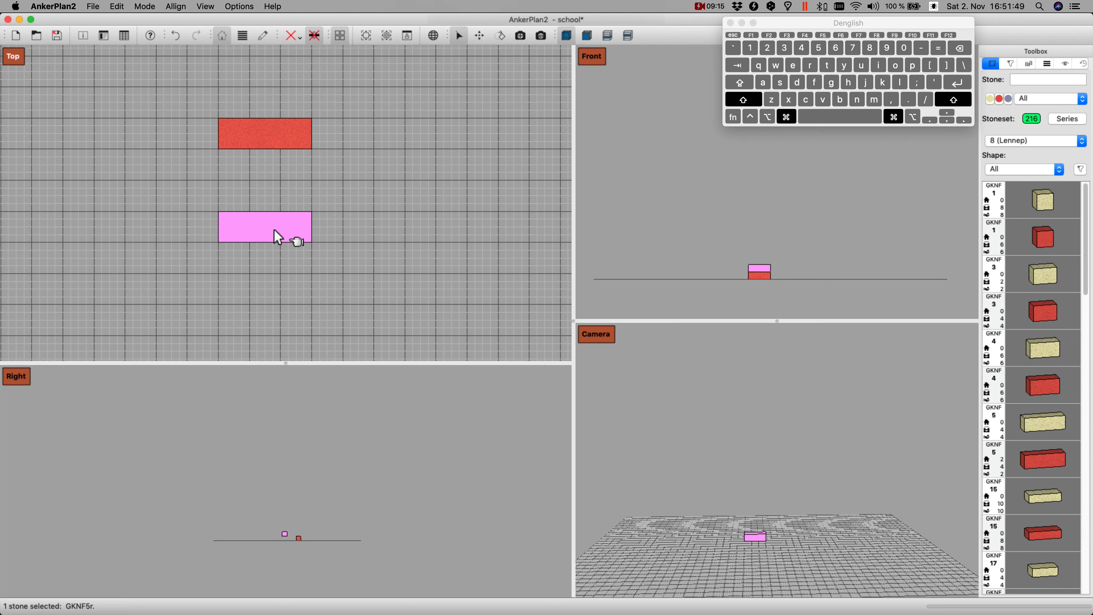
pyautogui.press('super+shift+Left')
pyautogui.press('super+shift+Left')
pyautogui.press('super+shift+Left')
pyautogui.press('super+shift+Left')
pyautogui.press('super+shift+Left')
pyautogui.press('super+shift+Left')
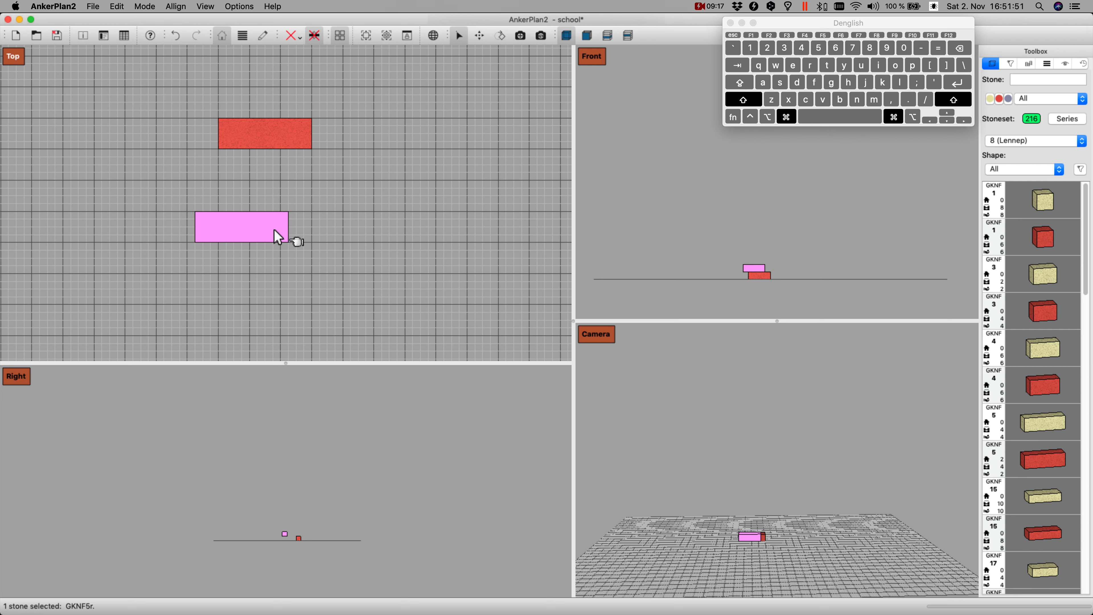
pyautogui.press('super+shift+Left')
pyautogui.press('super+shift+Right')
pyautogui.press('super+shift+Right')
pyautogui.press('super+shift+Right')
pyautogui.press('super+shift+Right')
pyautogui.press('super+shift+Right')
pyautogui.press('super+shift+Right')
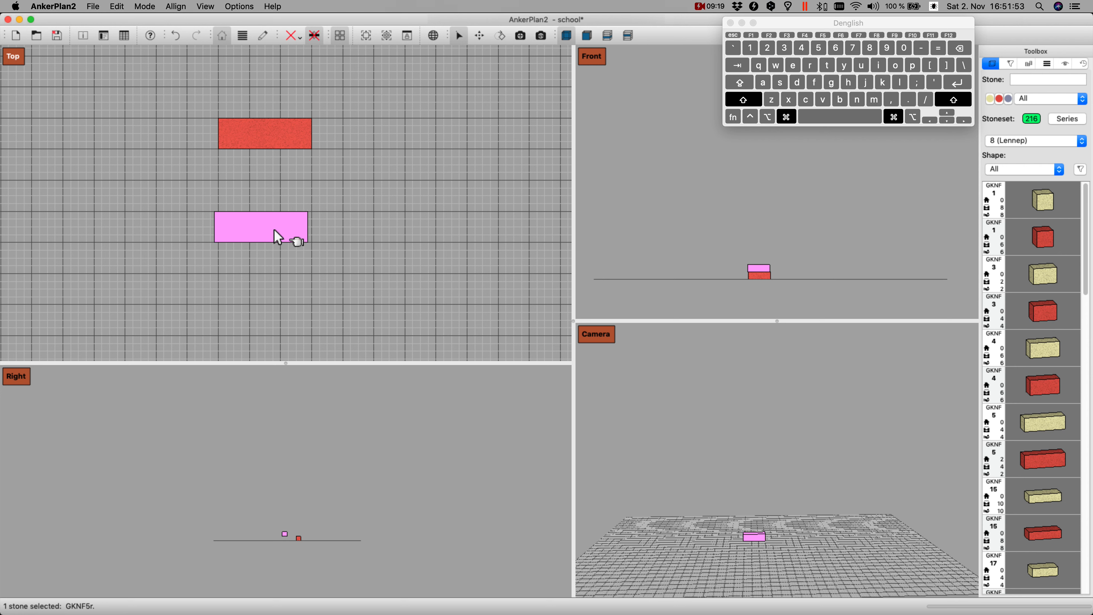
pyautogui.press('super+shift+Right')
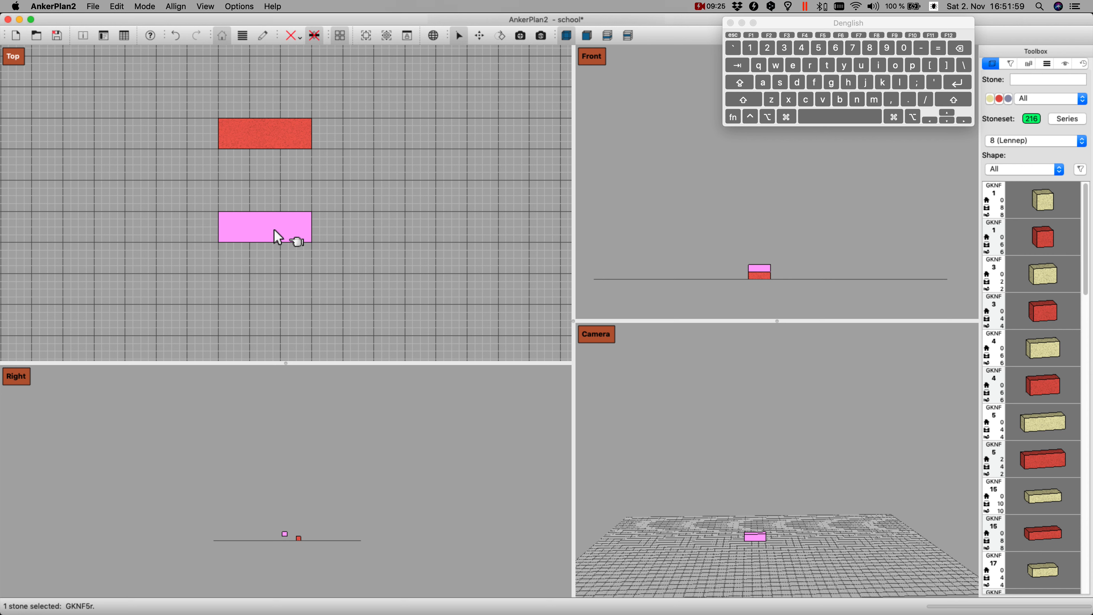
# Step: Try shifting the lower red stone right and back in the finest movement steps in the Top view
pyautogui.press('super+alt')
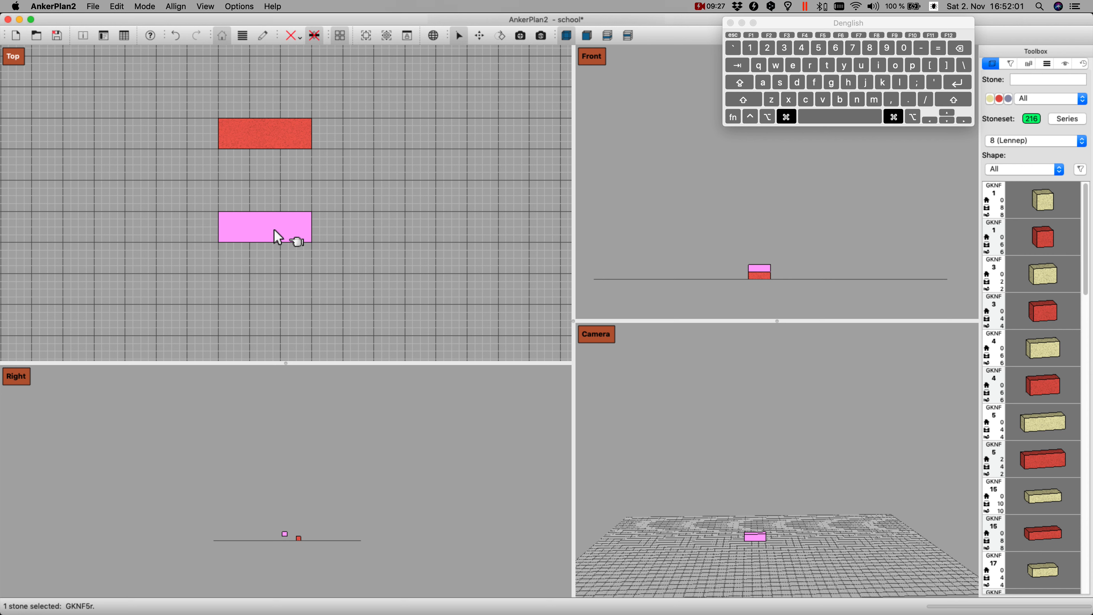
pyautogui.press('shift')
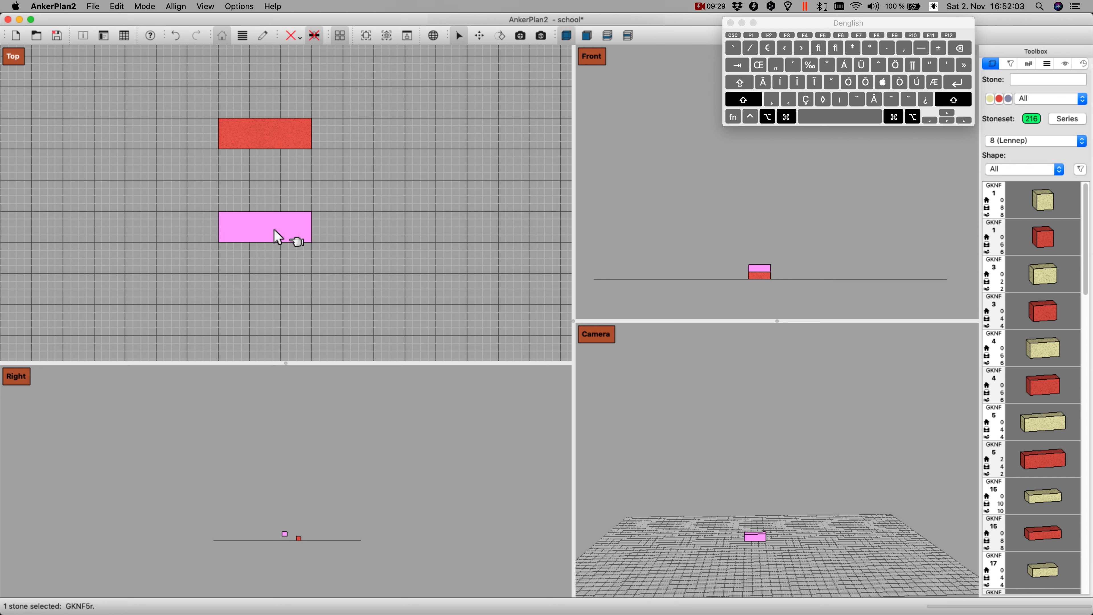
pyautogui.press('super+alt+shift+Right')
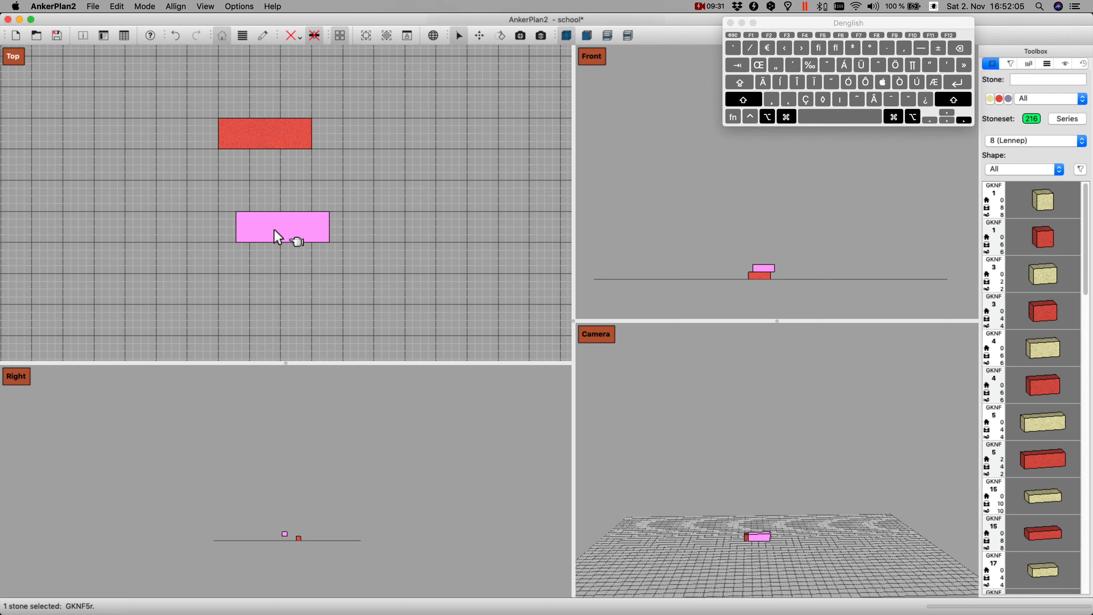
pyautogui.press('super+alt+shift+Left')
pyautogui.press('super+alt+shift+Left')
pyautogui.press('super+alt+shift+Left')
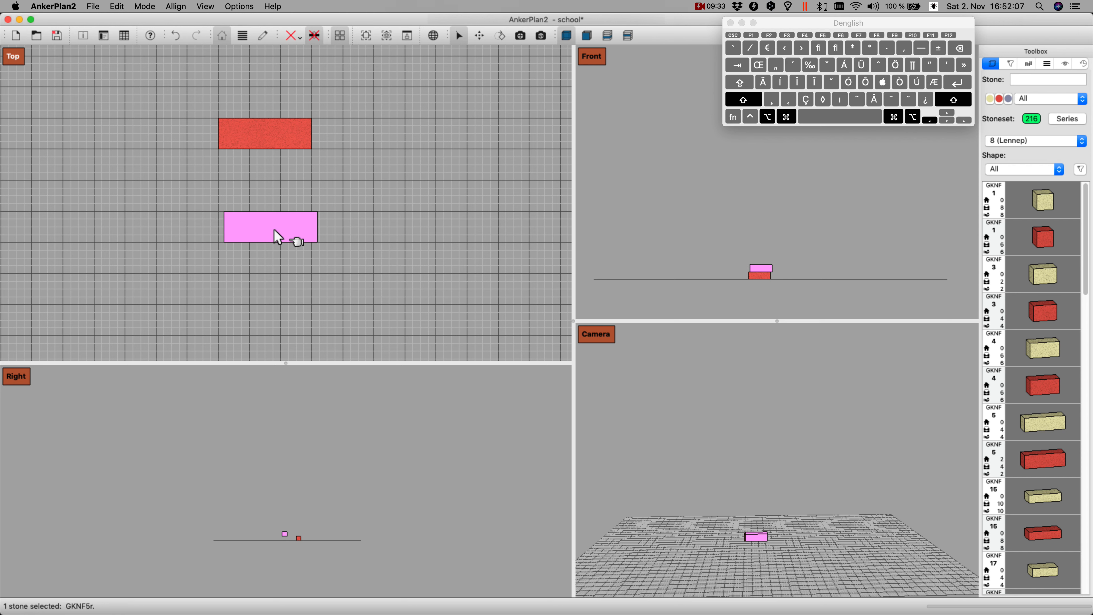
pyautogui.press('super+alt+shift+Left')
pyautogui.press('super+alt+shift+Left')
pyautogui.press('super+alt+shift+Left')
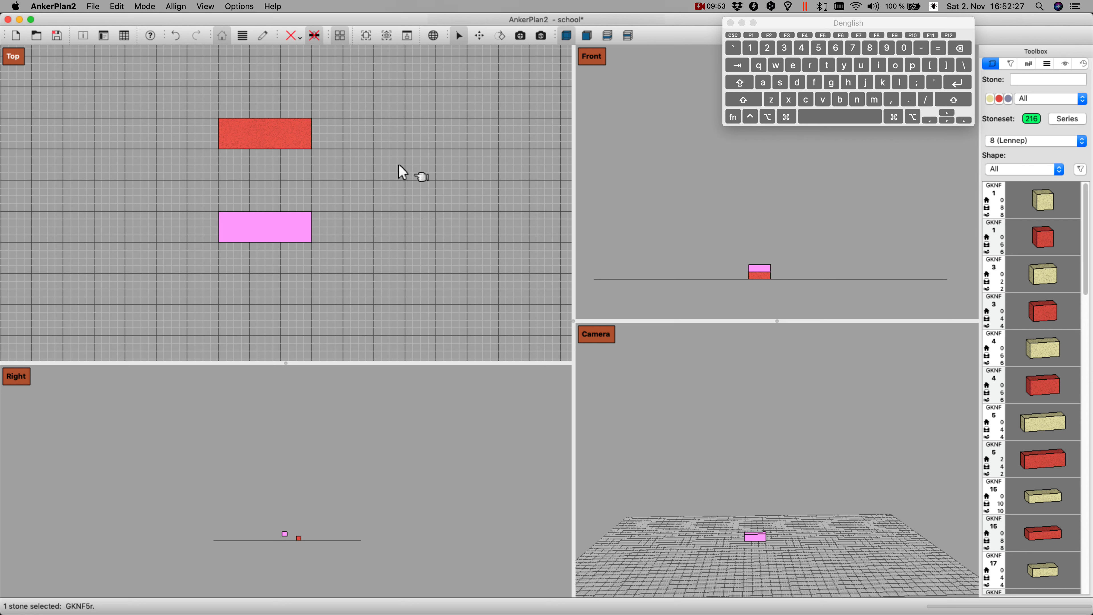
# Step: Drop the lower red GKNF 5 stone down to ground level
pyautogui.click(316, 37)
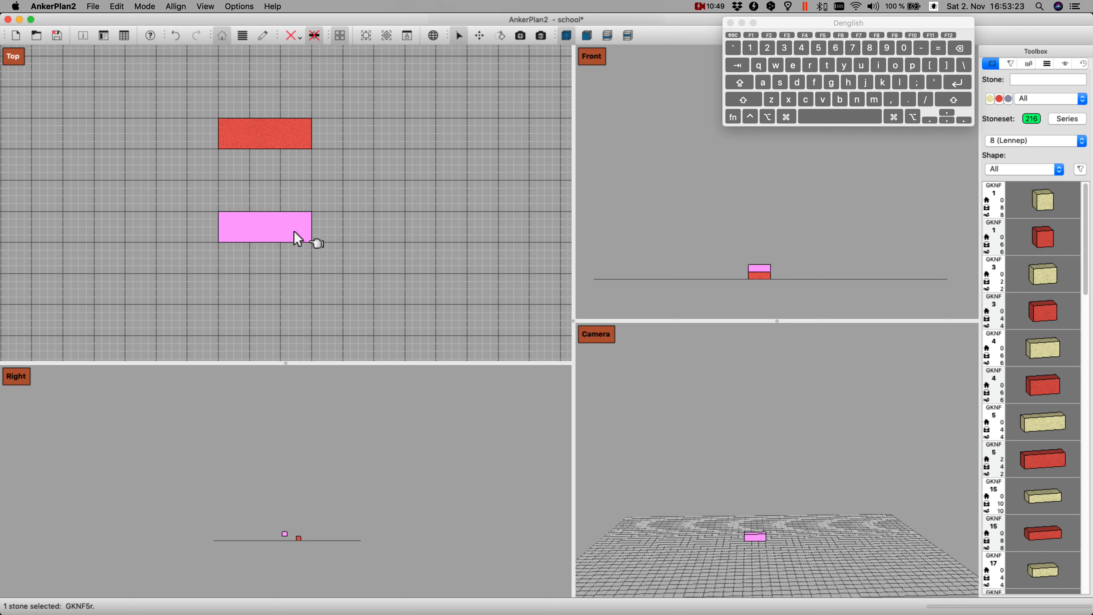
pyautogui.press('Return')
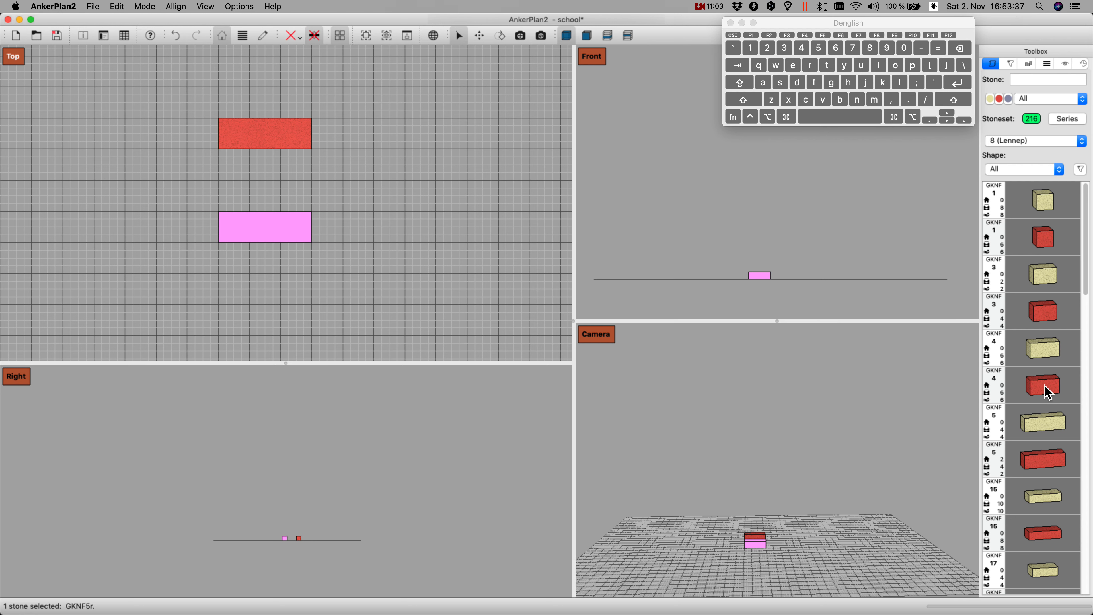
# Step: Add a red GKNF 4 stone and move it four grid squares left and two grid squares up in the Top view
pyautogui.click(1049, 392)
pyautogui.press('Left')
pyautogui.press('Left')
pyautogui.press('Left')
pyautogui.press('Left')
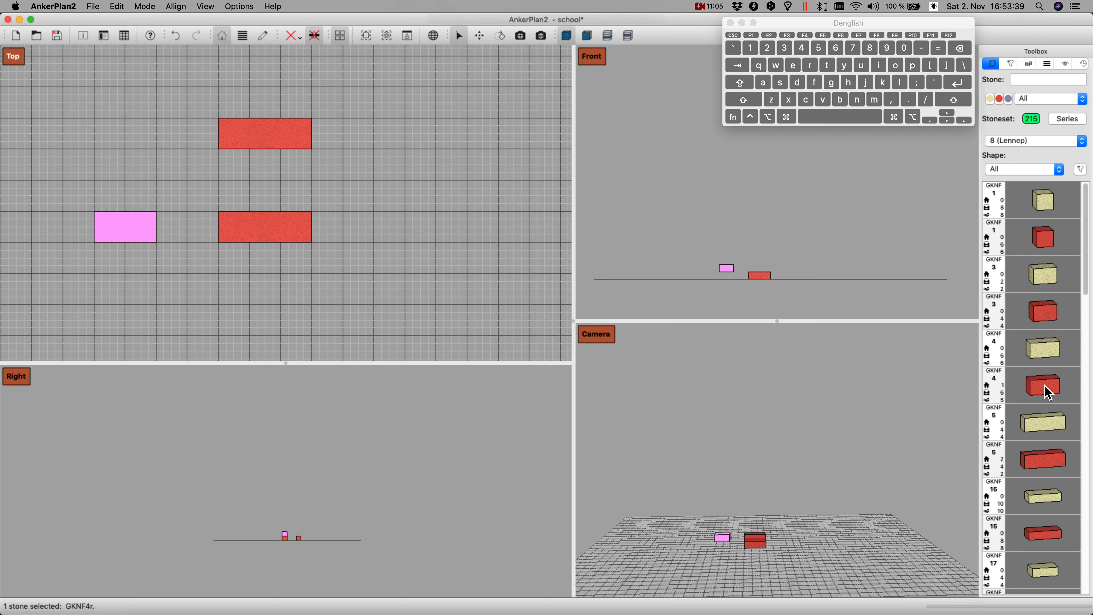
pyautogui.press('Up')
pyautogui.press('Up')
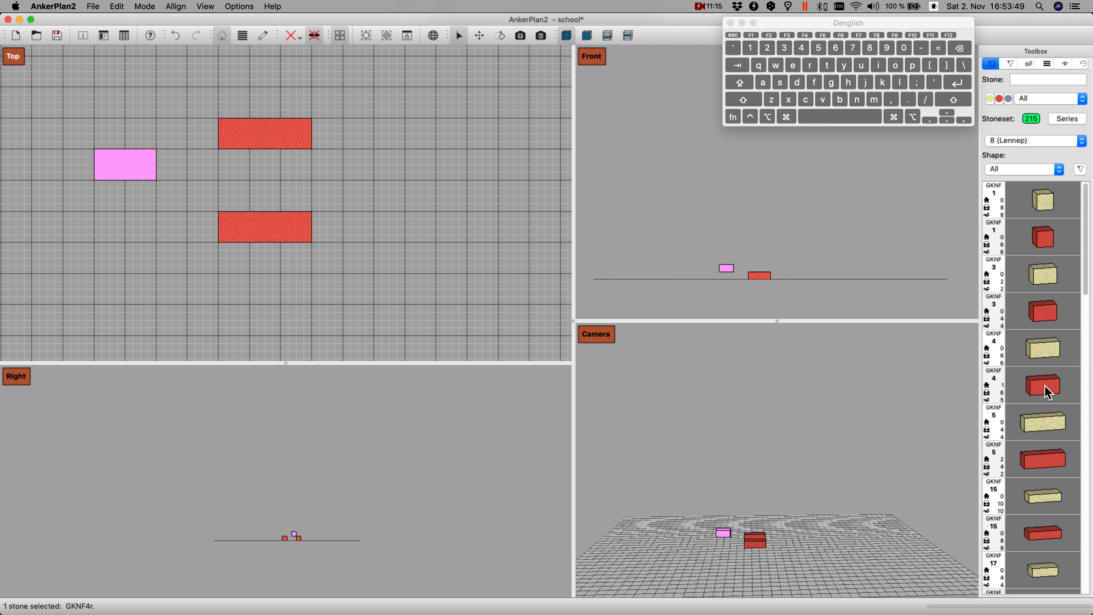
# Step: Rotate the GKNF 4 stone a quarter turn in the Top view and try turning it about its other axes
pyautogui.press('i')
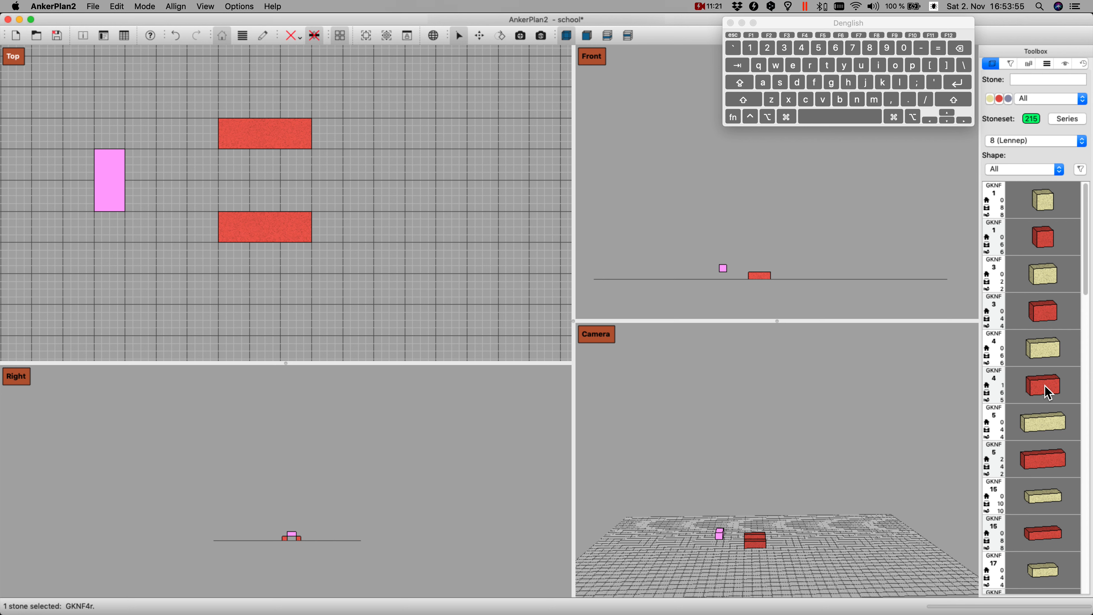
pyautogui.press('l')
pyautogui.press('l')
pyautogui.press('l')
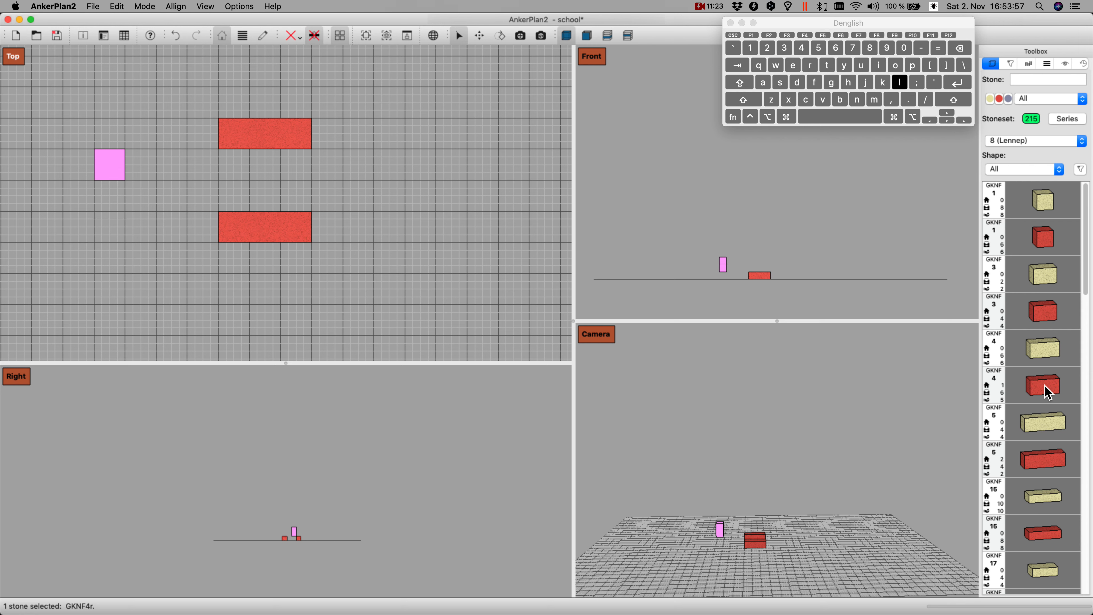
pyautogui.press('l')
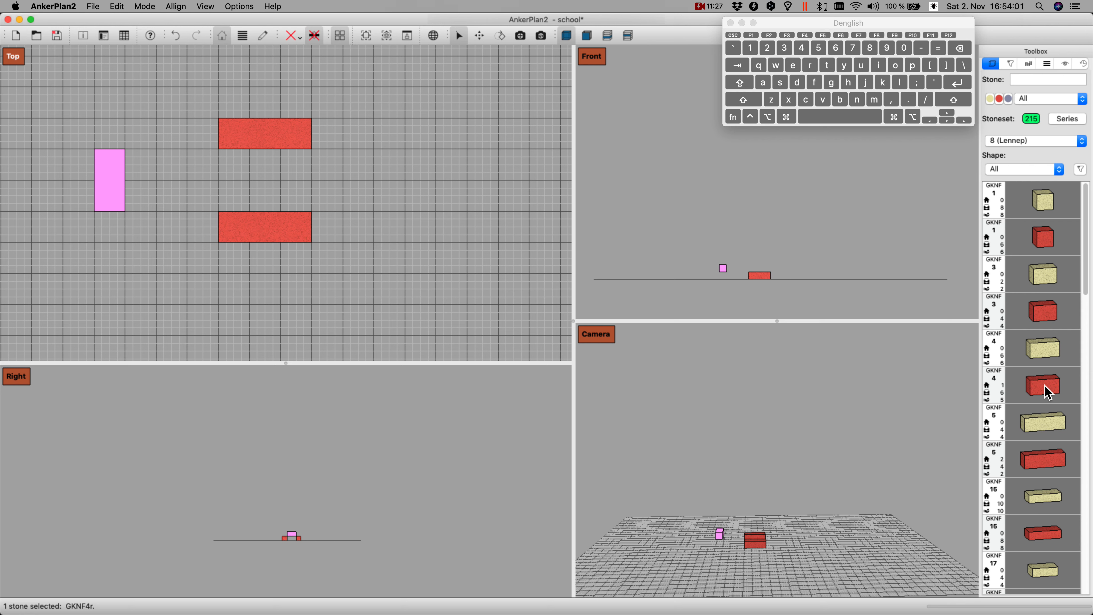
pyautogui.press('k')
# Step: Move the GKNF 4 stone three and a half grid squares right, between the ends of the two GKNF 5 stones
pyautogui.press('Right')
pyautogui.press('Right')
pyautogui.press('Right')
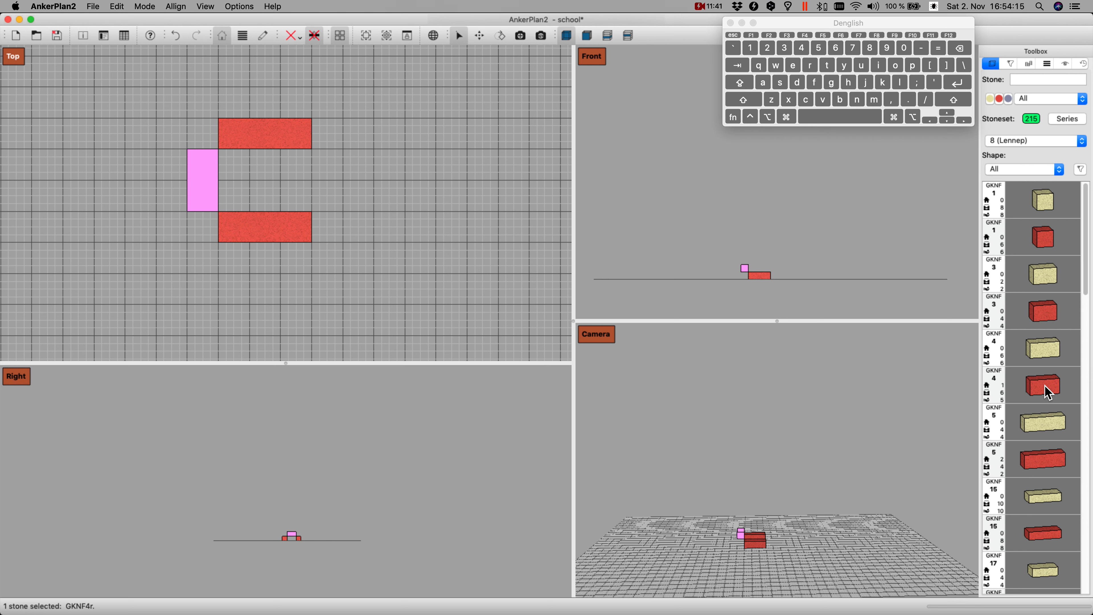
pyautogui.press('shift')
pyautogui.press('shift')
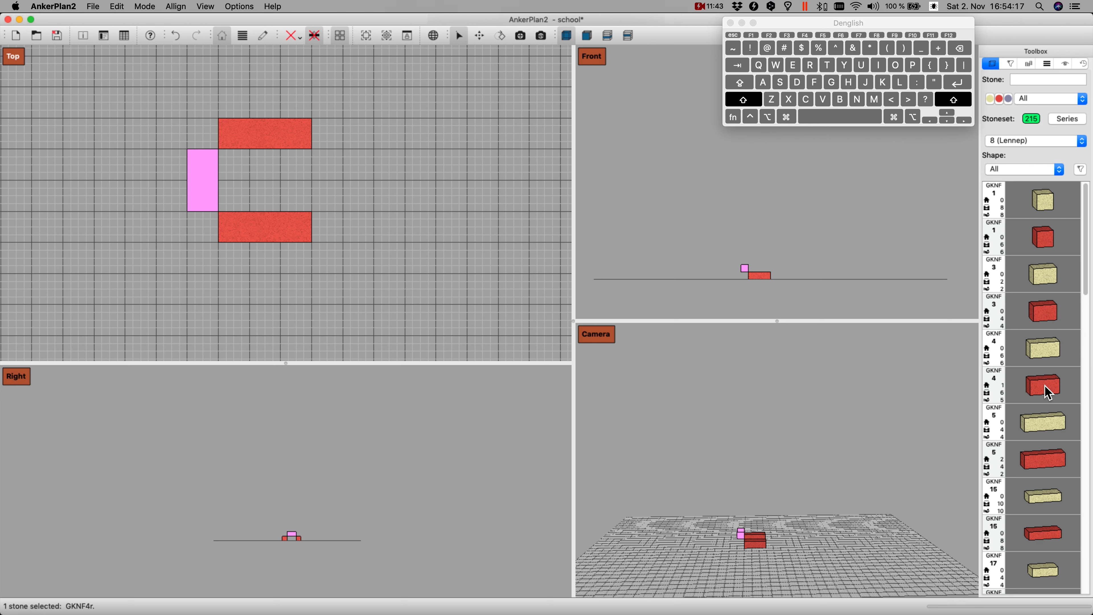
pyautogui.hotkey('shift', 'Right')
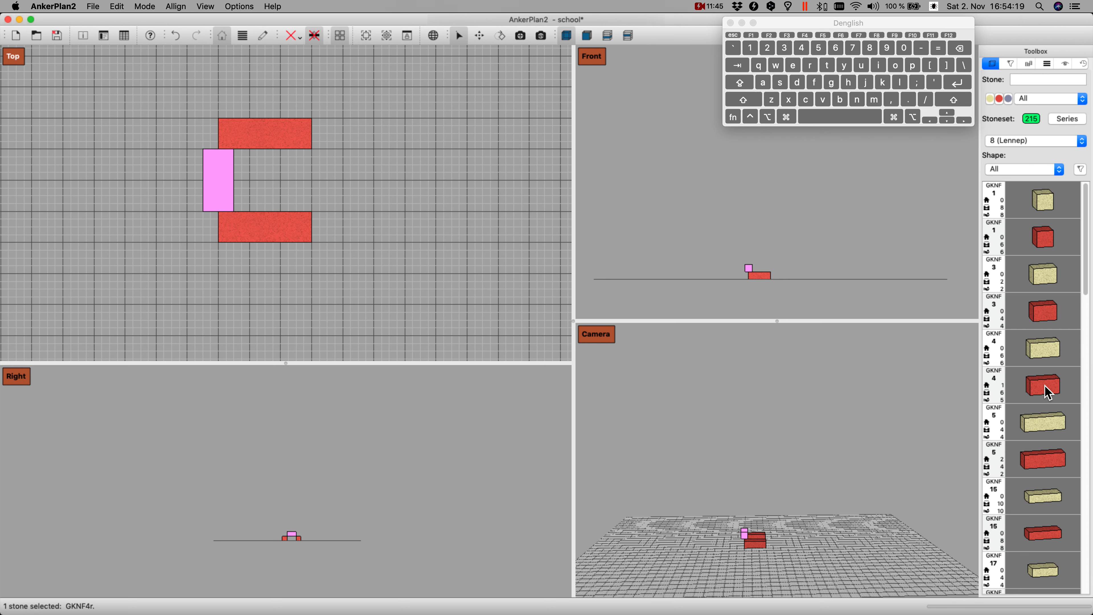
# Step: Add a red GKNF 19 stone on top of the GKNF 4 stone's lower half as seen in the Top view
pyautogui.moveTo(1048, 393); pyautogui.dragTo(616, 420)
pyautogui.scroll(-5, 1037, 404)
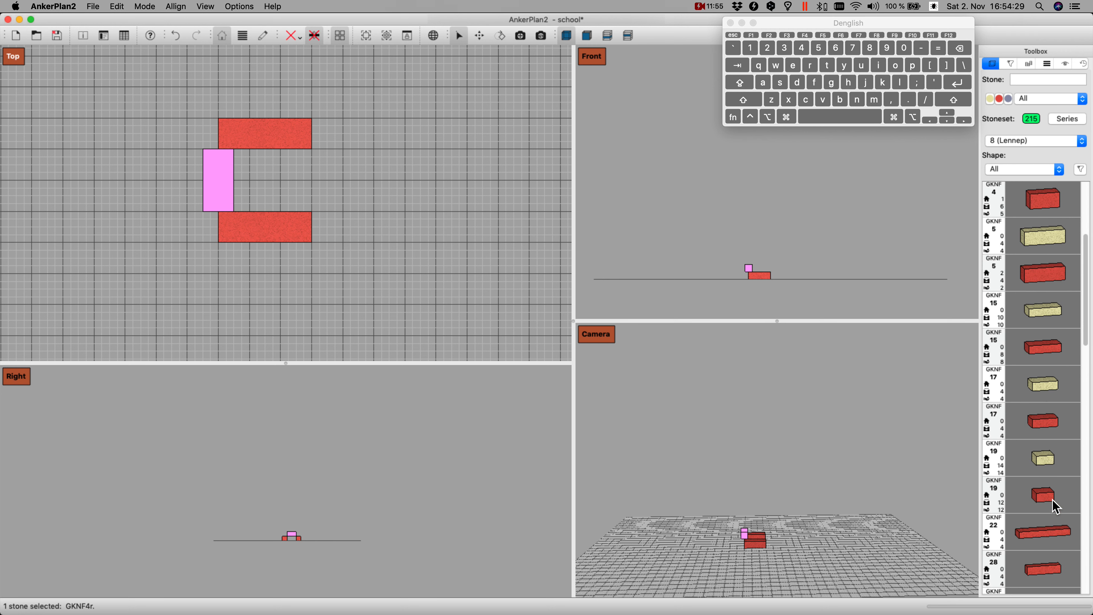
pyautogui.click(1049, 503)
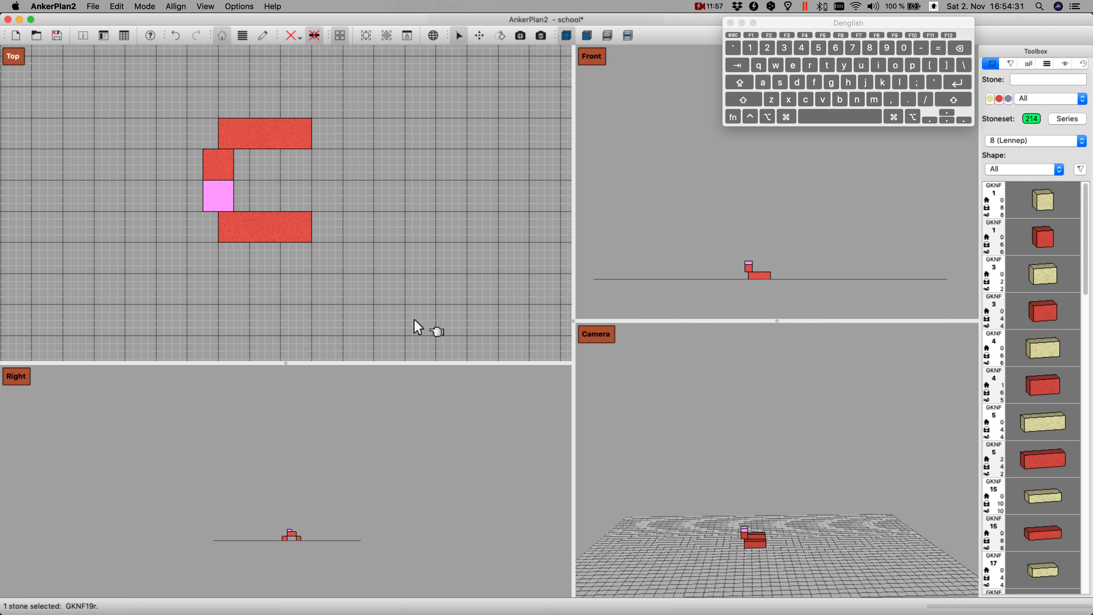
# Step: Move the GKNF 19 stone two grid squares left in the Top view and rotate it upright onto its narrow face
pyautogui.press('Left')
pyautogui.press('Left')
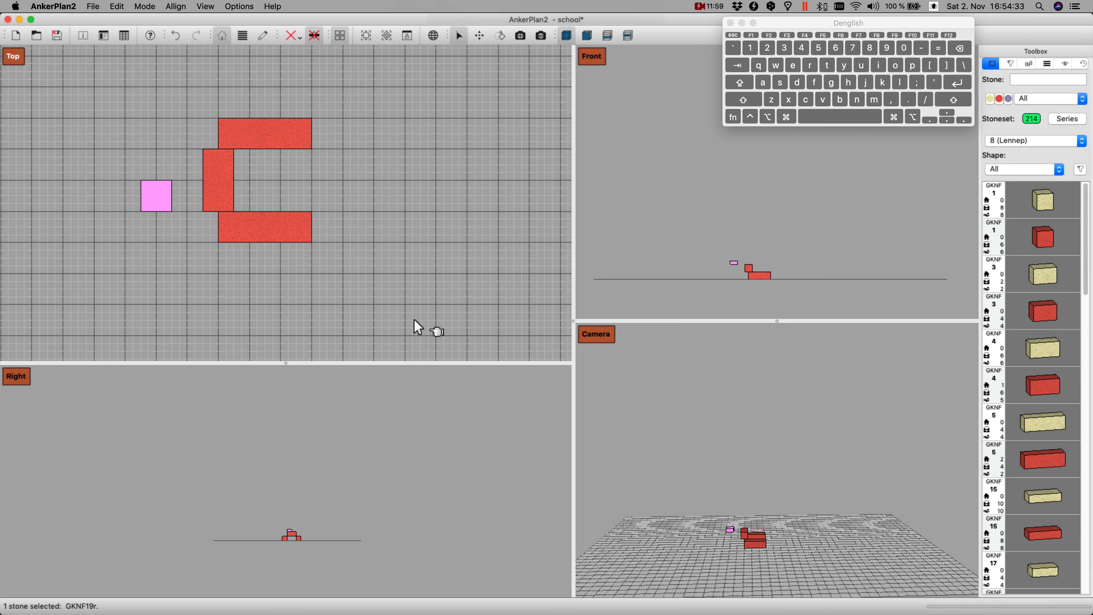
pyautogui.press('y')
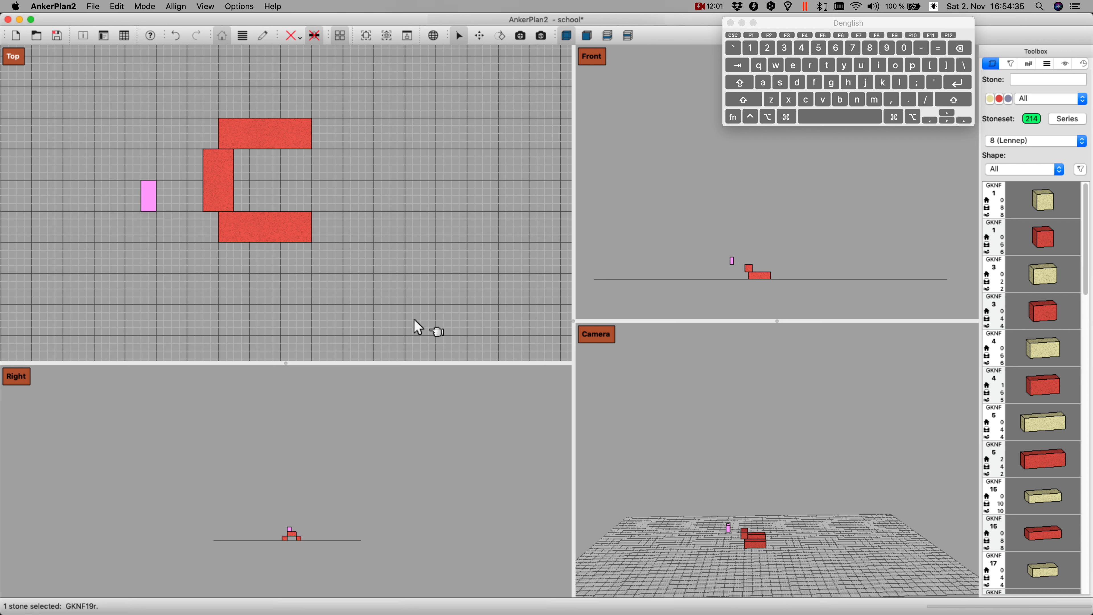
# Step: Place the upright GKNF 19 stone against the left end of the upper GKNF 5 stone, and drop it and the GKNF 4 stone to the ground
pyautogui.press('Up')
pyautogui.press('Up')
pyautogui.press('Up')
pyautogui.press('Down')
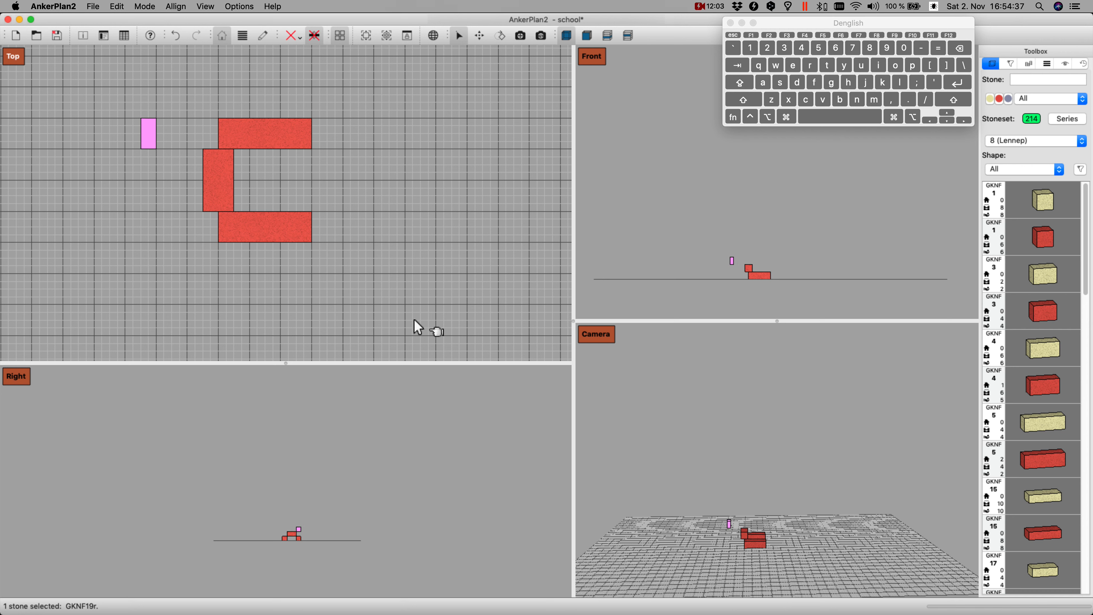
pyautogui.press('Right')
pyautogui.press('Right')
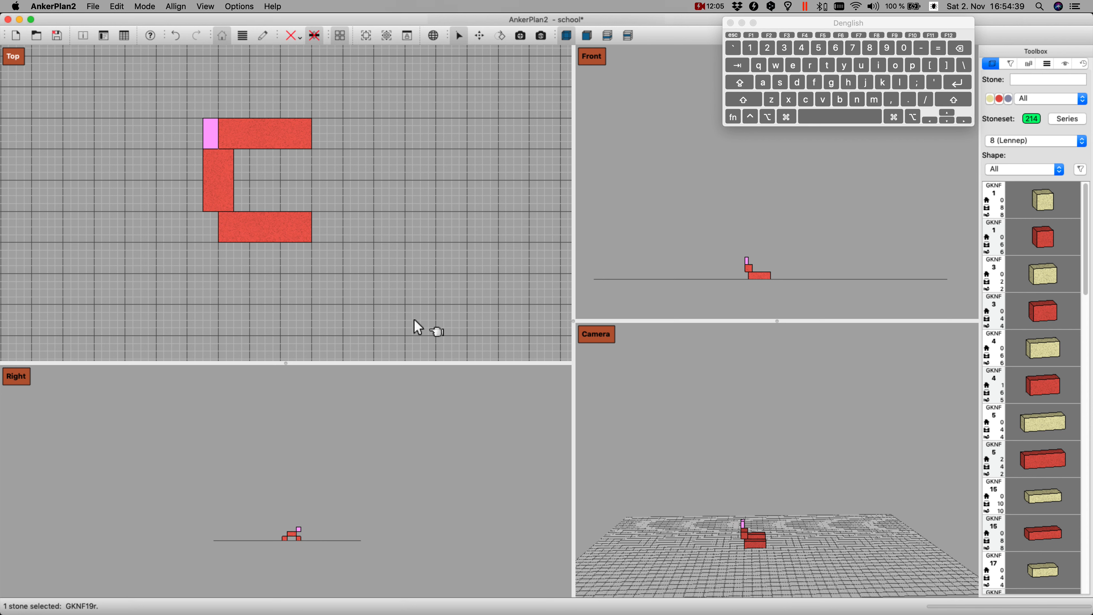
pyautogui.press('Return')
pyautogui.click(215, 175)
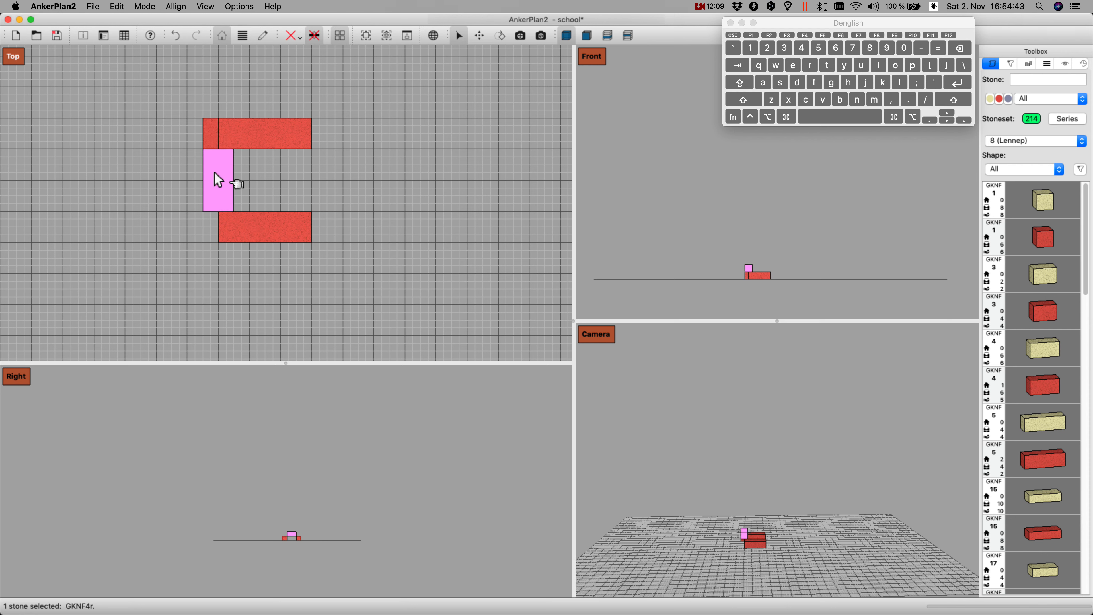
pyautogui.press('Return')
# Step: Add another GKNF 19 stone by its number 19, choosing r red as its colour
pyautogui.click(1033, 83)
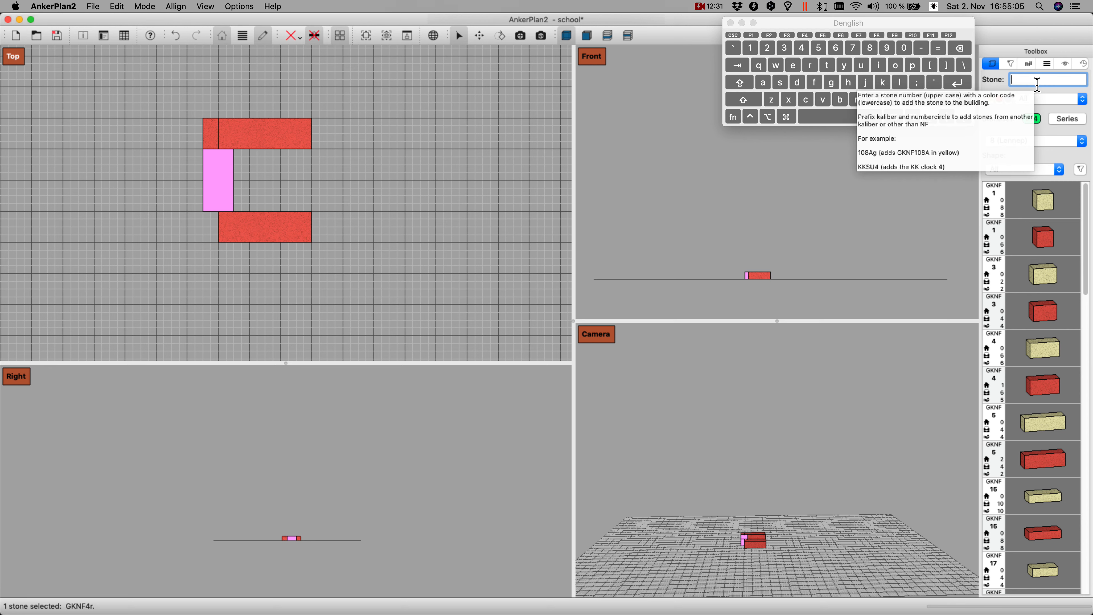
pyautogui.write('19')
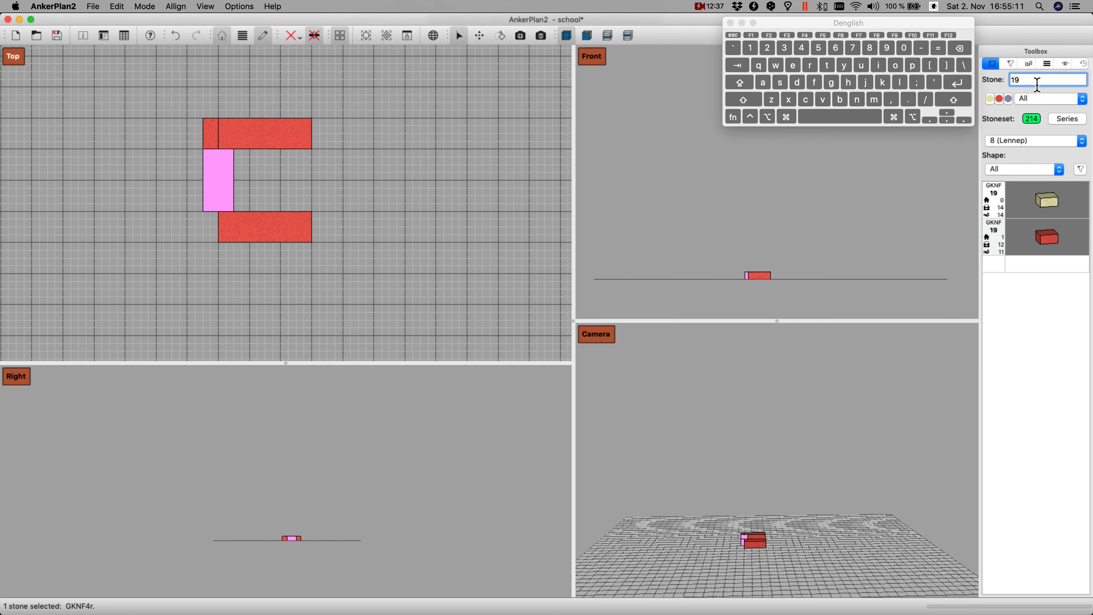
pyautogui.click(1083, 100)
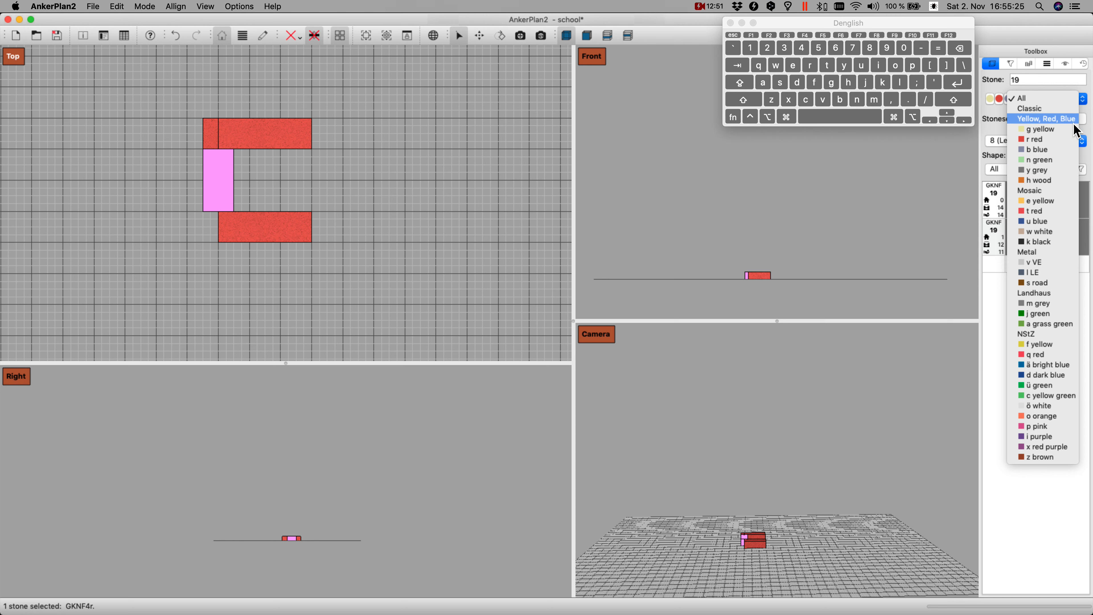
pyautogui.click(1039, 139)
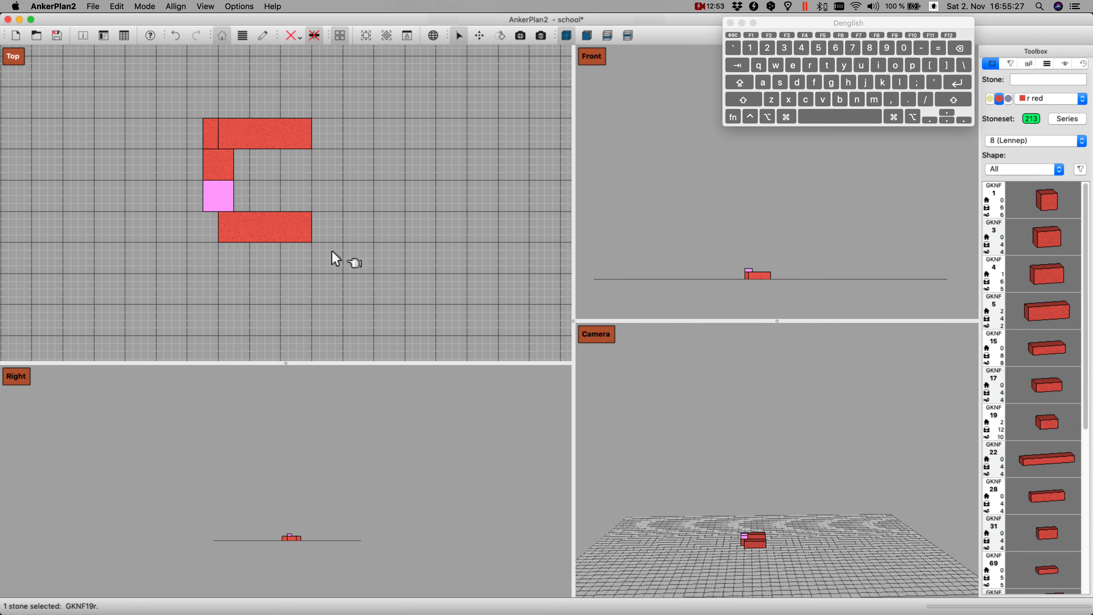
# Step: Rotate the new GKNF 19 stone upright, place it against the left end of the lower GKNF 5 stone and drop it to the ground
pyautogui.press('Left')
pyautogui.press('Left')
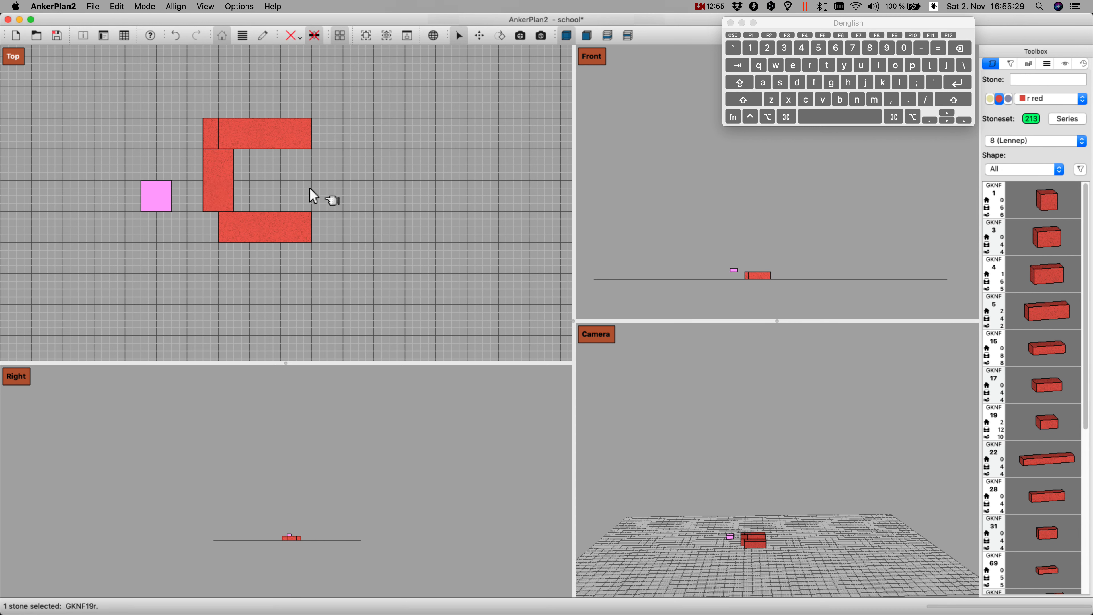
pyautogui.press('i')
pyautogui.press('k')
pyautogui.press('Down')
pyautogui.press('Right')
pyautogui.press('Right')
pyautogui.press('Right')
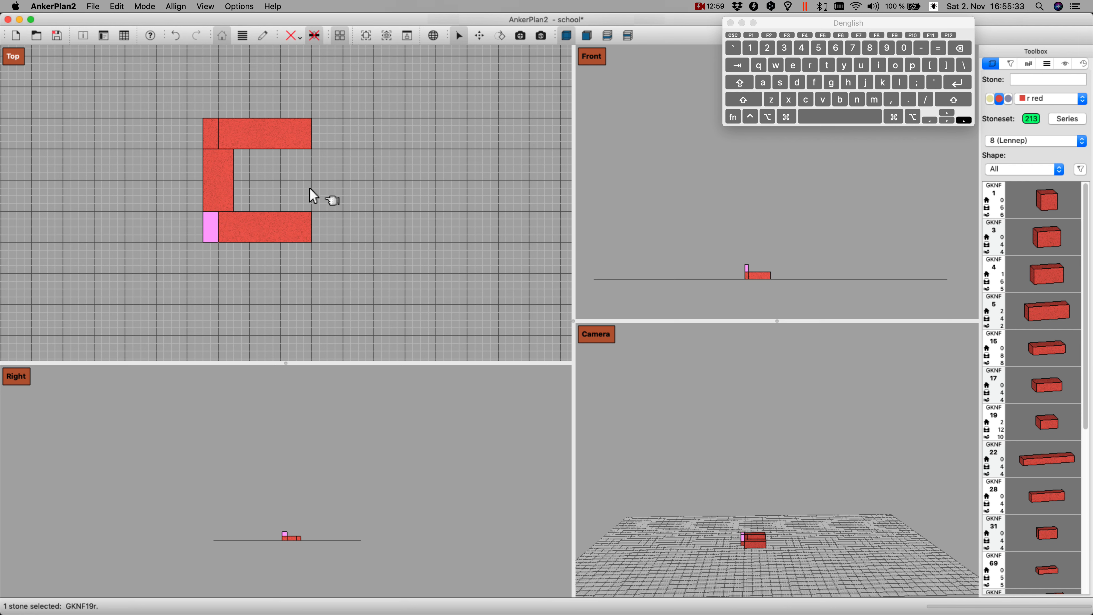
pyautogui.press('Left')
pyautogui.press('pagedown')
# Step: Duplicate all five stones and move the copies five grid squares right in the Top view
pyautogui.moveTo(170, 90); pyautogui.dragTo(346, 267)
pyautogui.moveTo(346, 267); pyautogui.dragTo(340, 269)
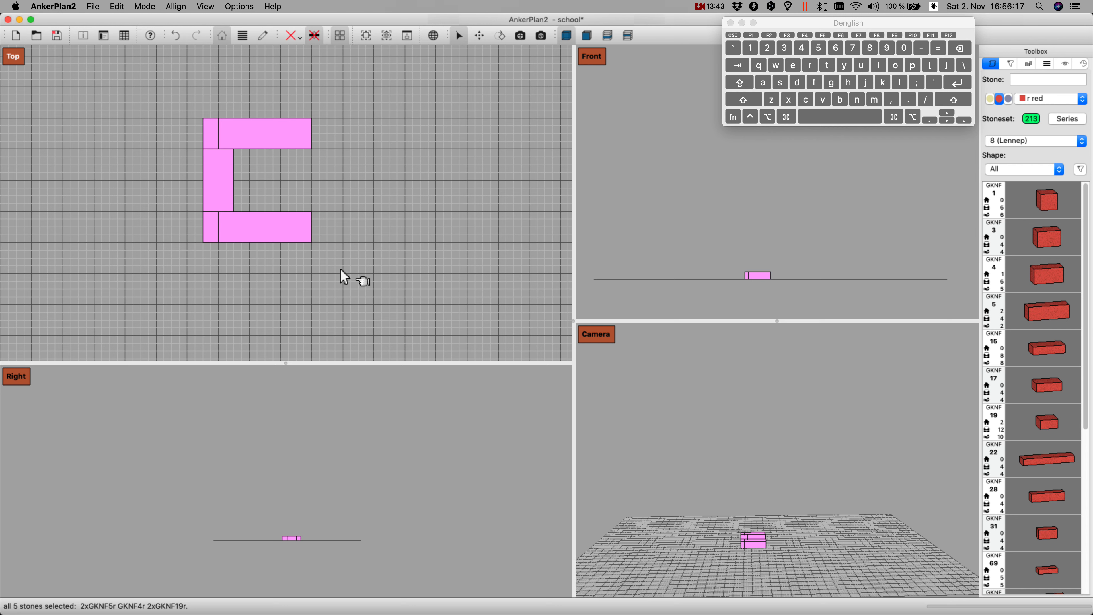
pyautogui.press('super+d')
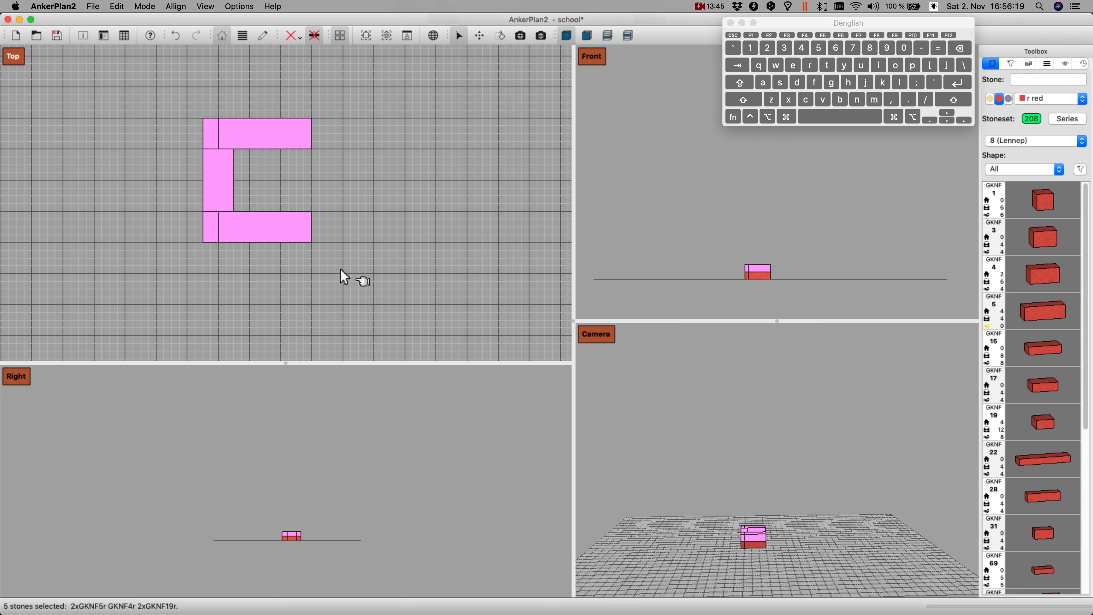
pyautogui.press('Right')
pyautogui.press('Right')
pyautogui.press('Right')
pyautogui.press('Right')
pyautogui.press('Right')
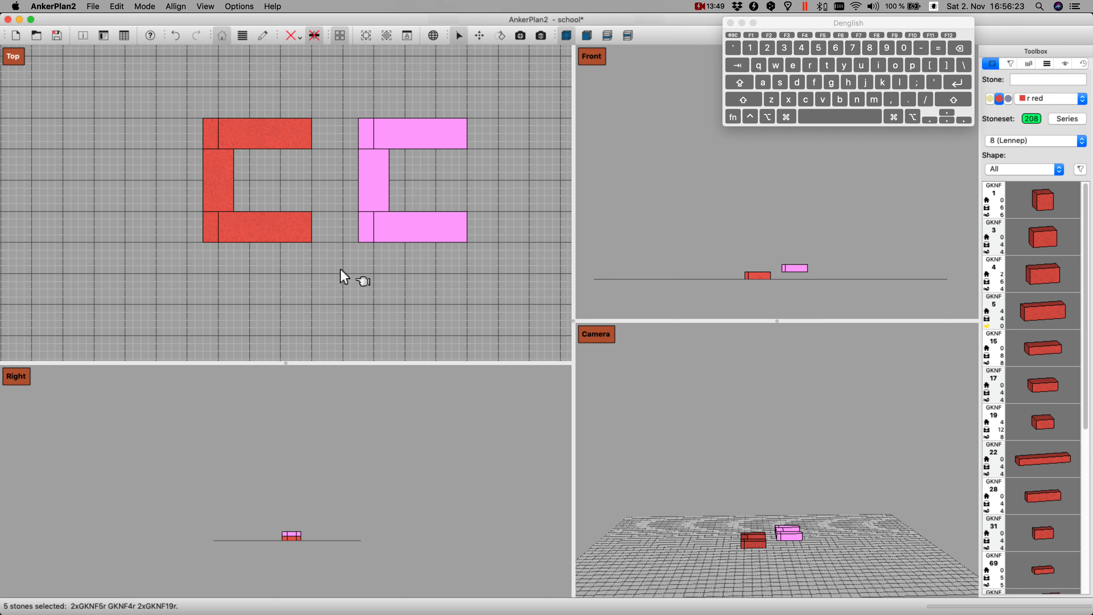
# Step: Rotate the copied group a half turn, leave a one-square gap between the two halves and drop the group to the ground
pyautogui.press('r')
pyautogui.press('r')
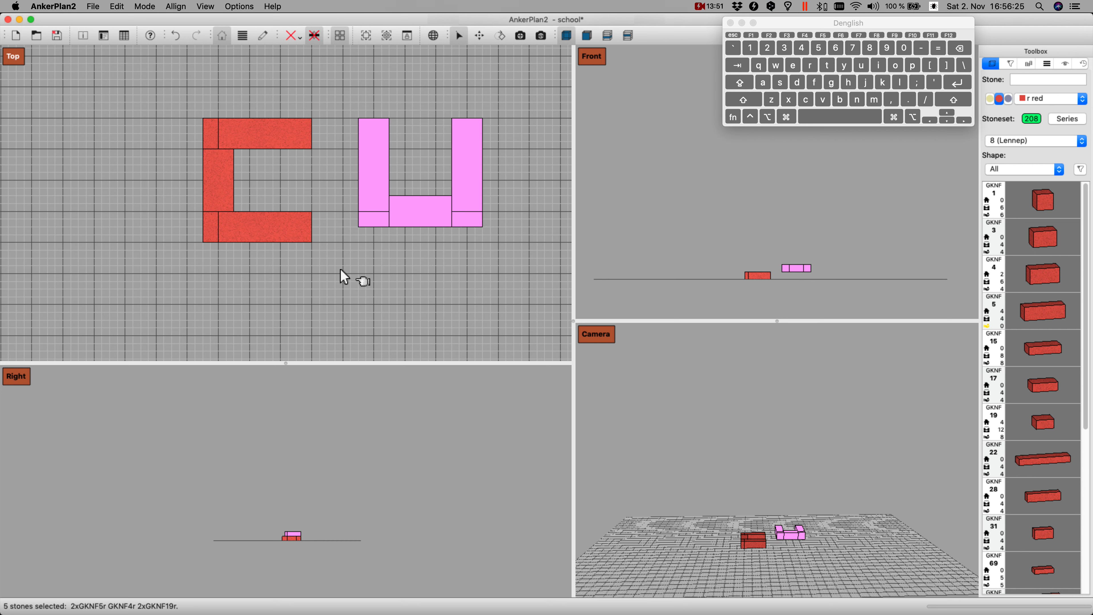
pyautogui.hotkey('shift', 'Left')
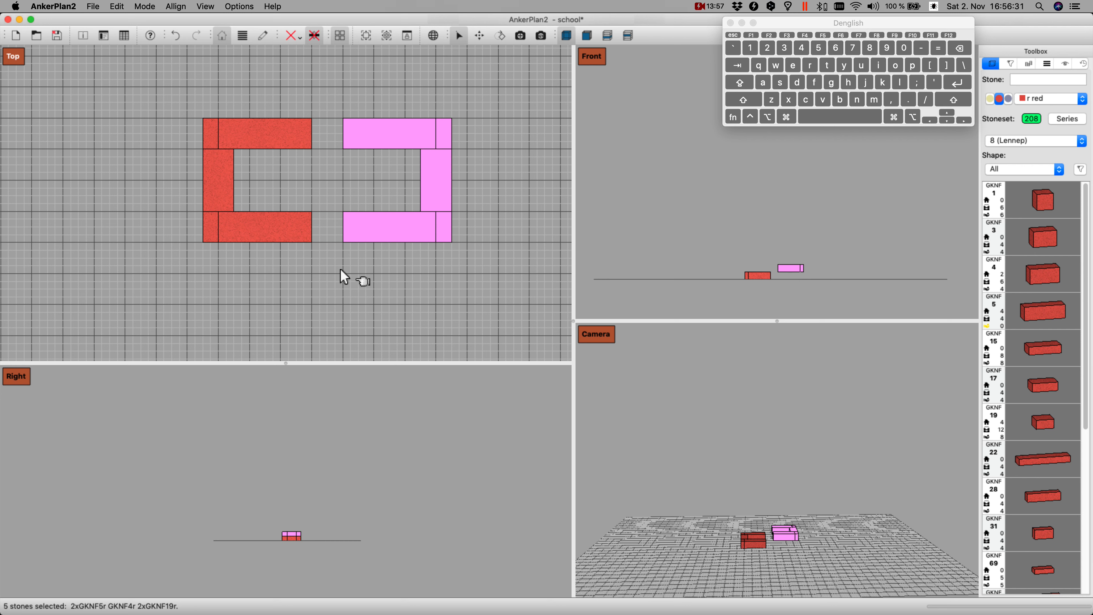
pyautogui.press('pagedown')
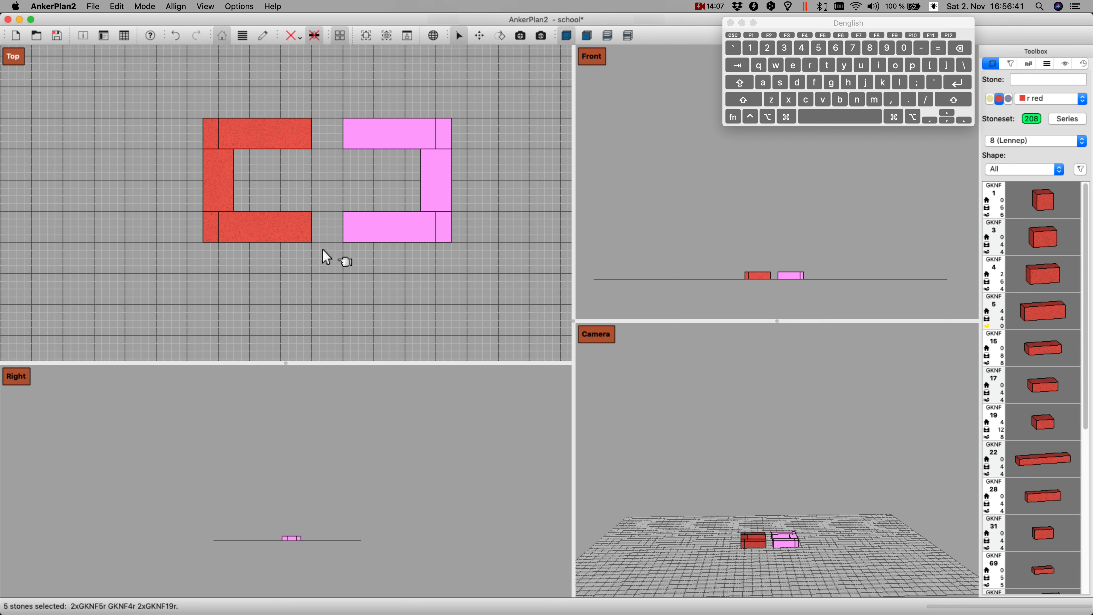
# Step: Add a red GKNF 3 stone, lay it lengthwise along the short right wall and align it on the upper right corner in the Top view
pyautogui.write('3')
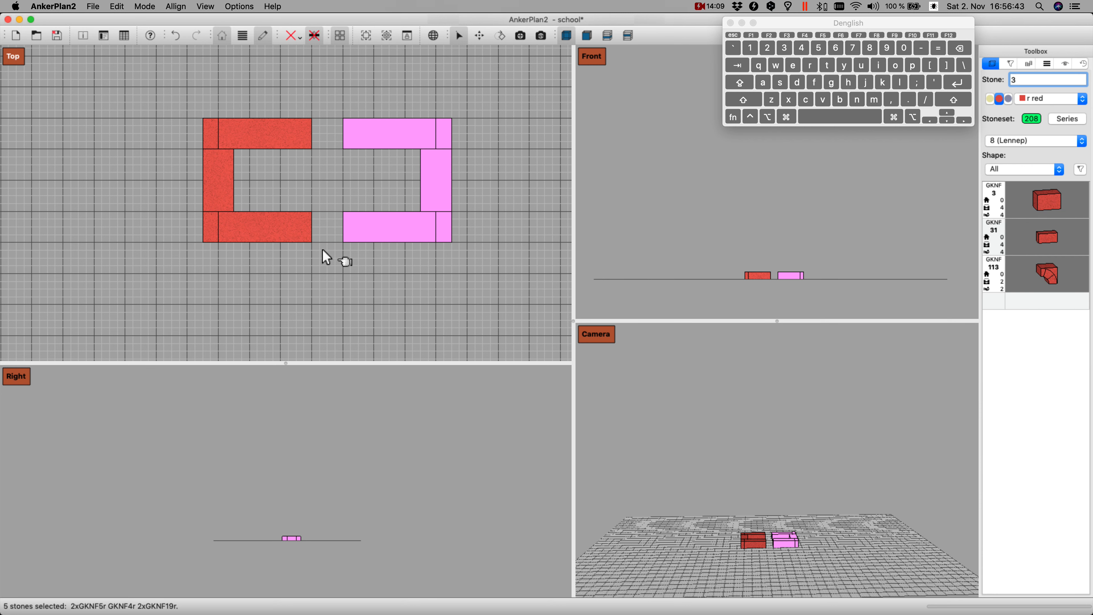
pyautogui.press('Return')
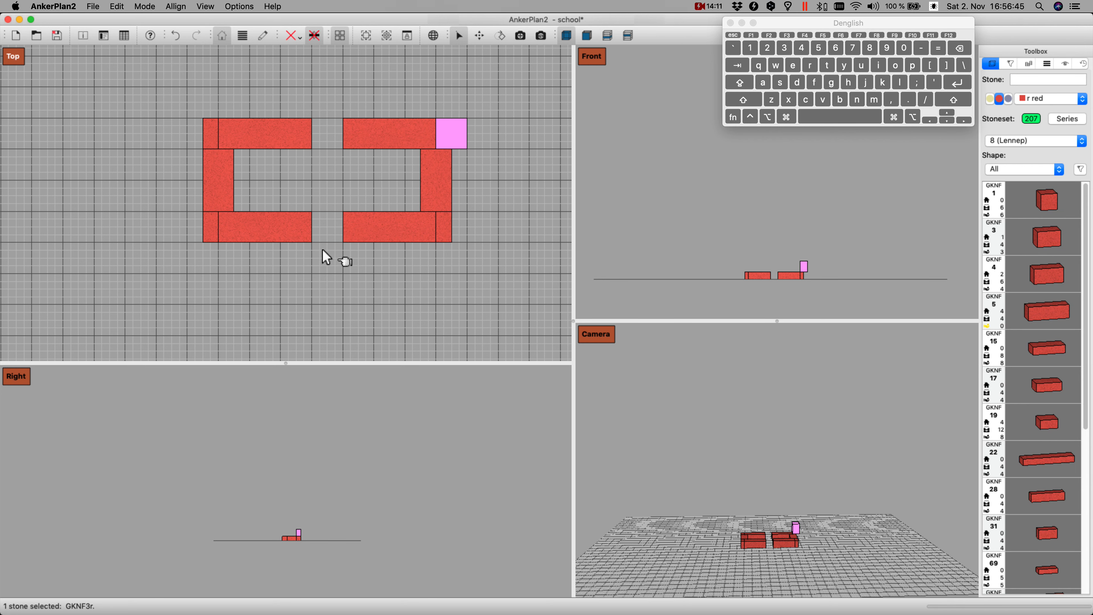
pyautogui.press('i')
pyautogui.click(456, 140)
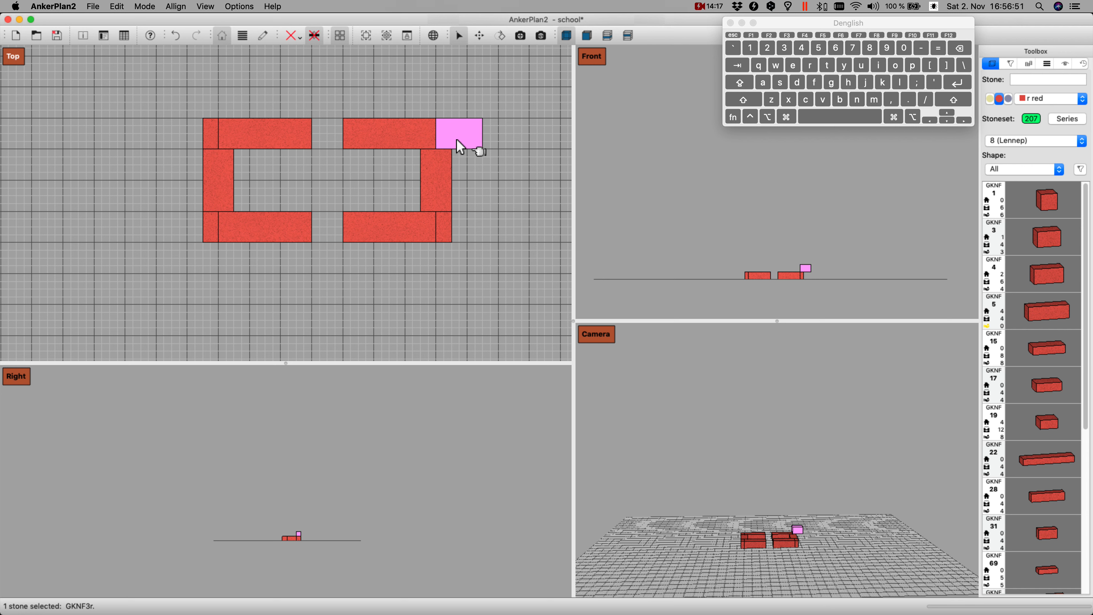
pyautogui.click(456, 140)
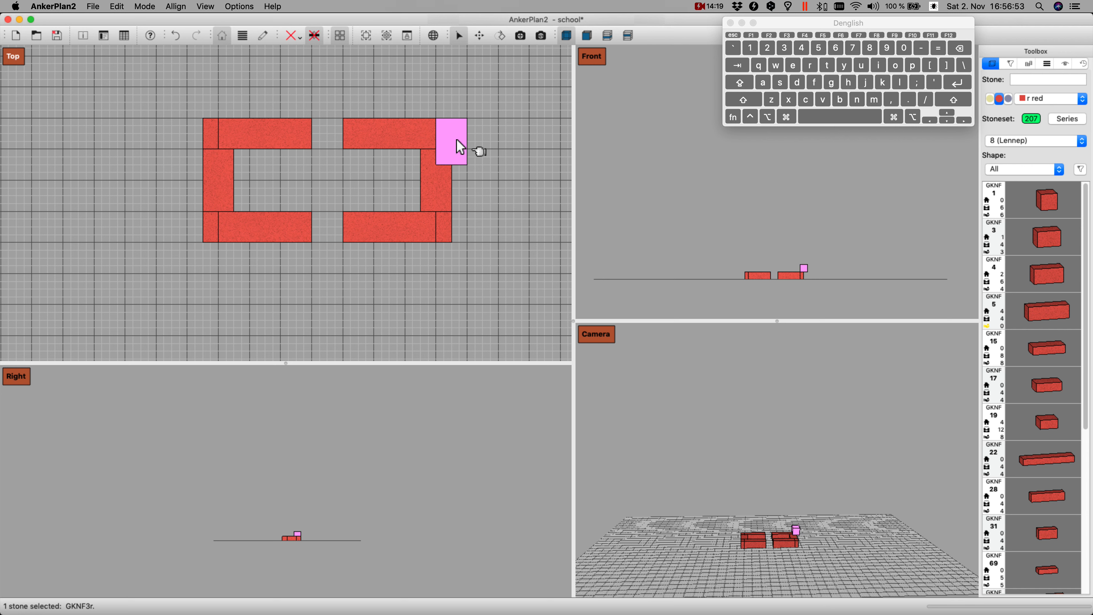
pyautogui.hotkey('shift', 'Left')
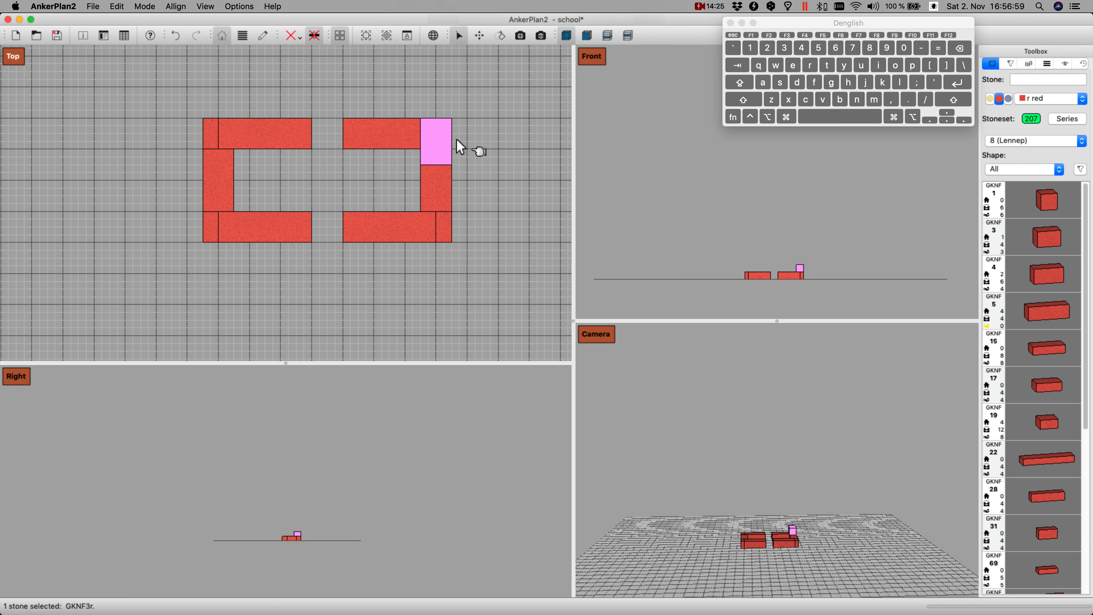
# Step: Duplicate the GKNF 3 stone, move the copy two and a half grid squares down to the lower right corner and drop it onto the first layer
pyautogui.press('Down')
pyautogui.press('Down')
pyautogui.press('Down')
pyautogui.press('Down')
pyautogui.press('Down')
pyautogui.press('Down')
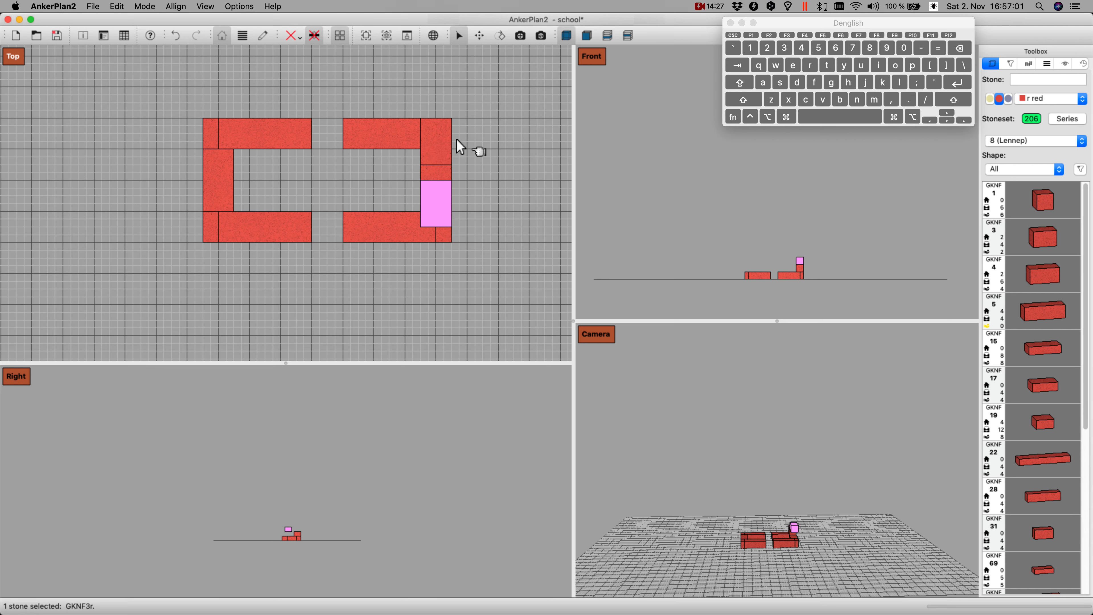
pyautogui.hotkey('shift', 'Up')
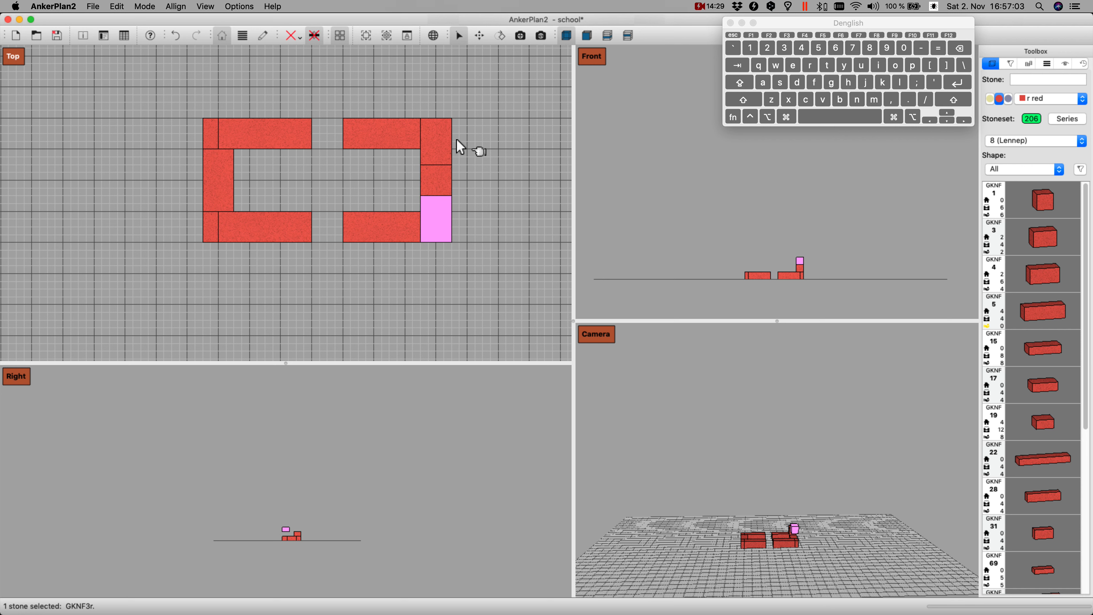
pyautogui.press('Return')
# Step: Add a red GKNF 19 stone, place it directly left of the lower GKNF 3 stone and drop it onto the first layer
pyautogui.write('19')
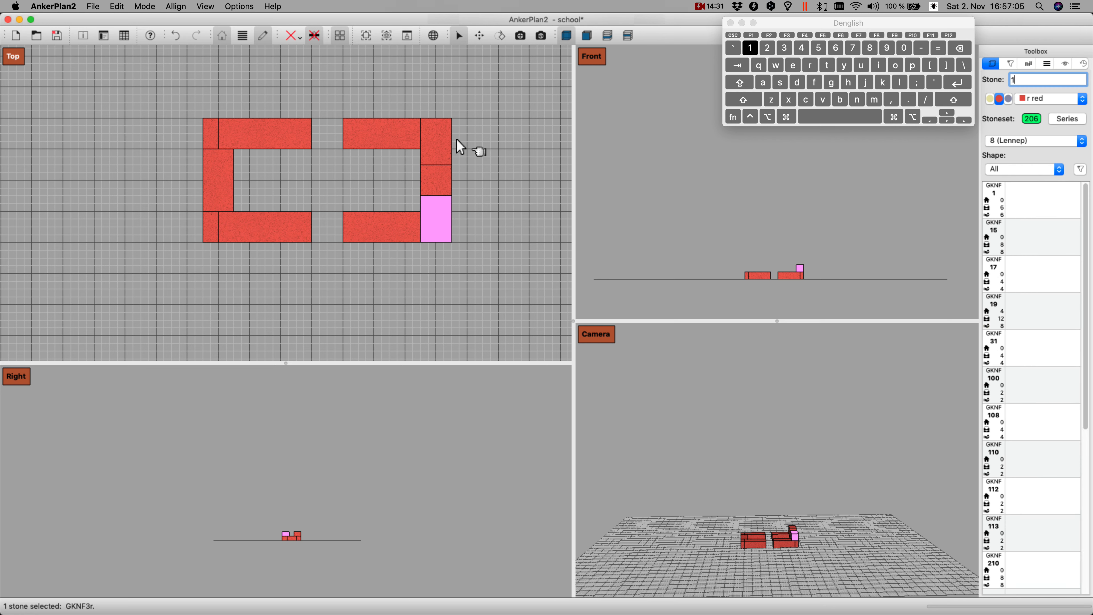
pyautogui.press('Return')
pyautogui.press('Left')
pyautogui.press('Left')
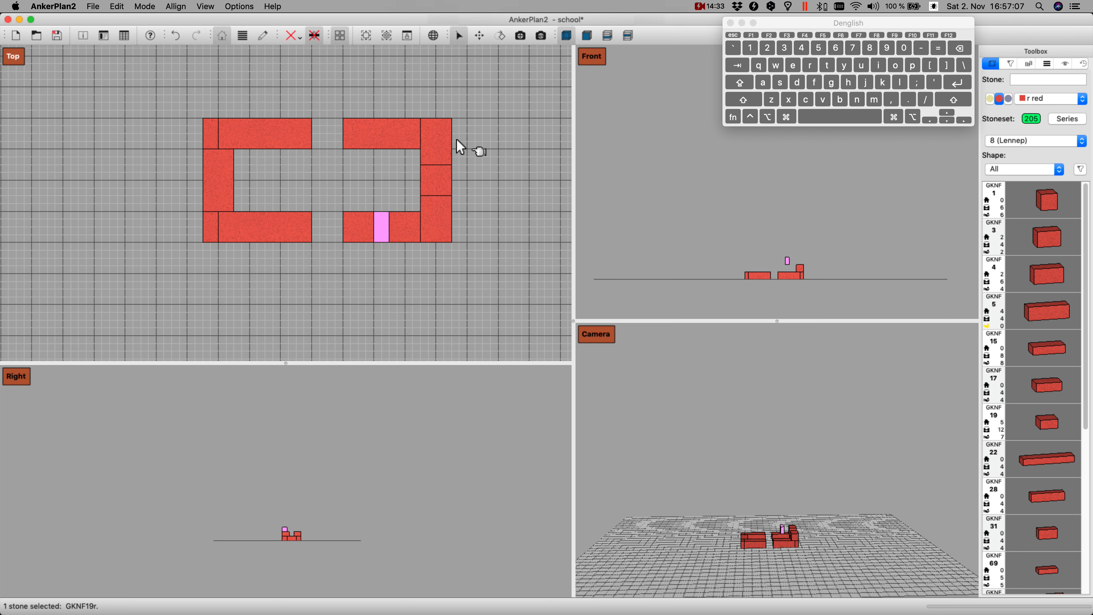
pyautogui.press('Right')
pyautogui.press('Return')
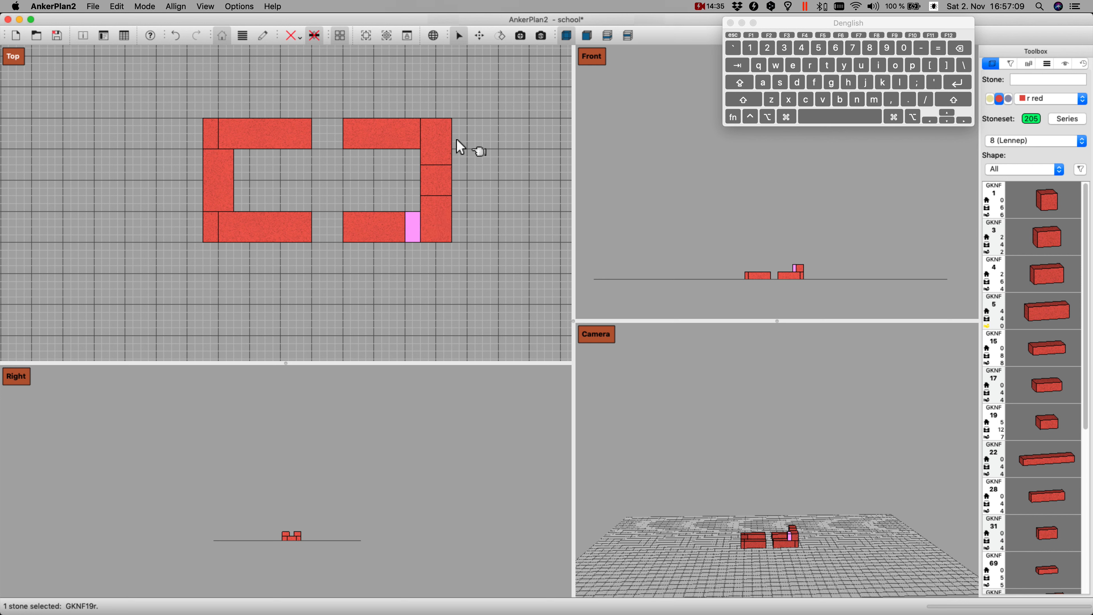
# Step: Duplicate the GKNF 19 stone, move the copy three grid squares up beside the upper GKNF 3 stone and drop it onto the first layer
pyautogui.press('super+d')
pyautogui.press('Up')
pyautogui.press('Up')
pyautogui.press('Up')
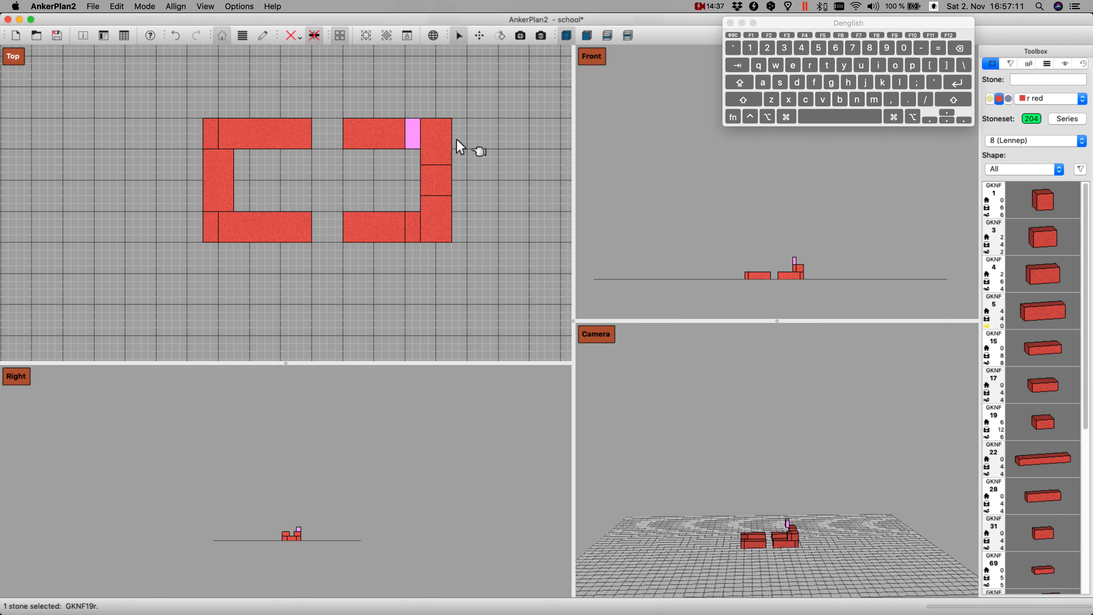
pyautogui.press('Return')
# Step: Add a red GKNF 1 stone and drop it onto the left end of the right half's lower GKNF 5 stone
pyautogui.press('super+d')
pyautogui.press('Down')
pyautogui.press('Down')
pyautogui.press('Down')
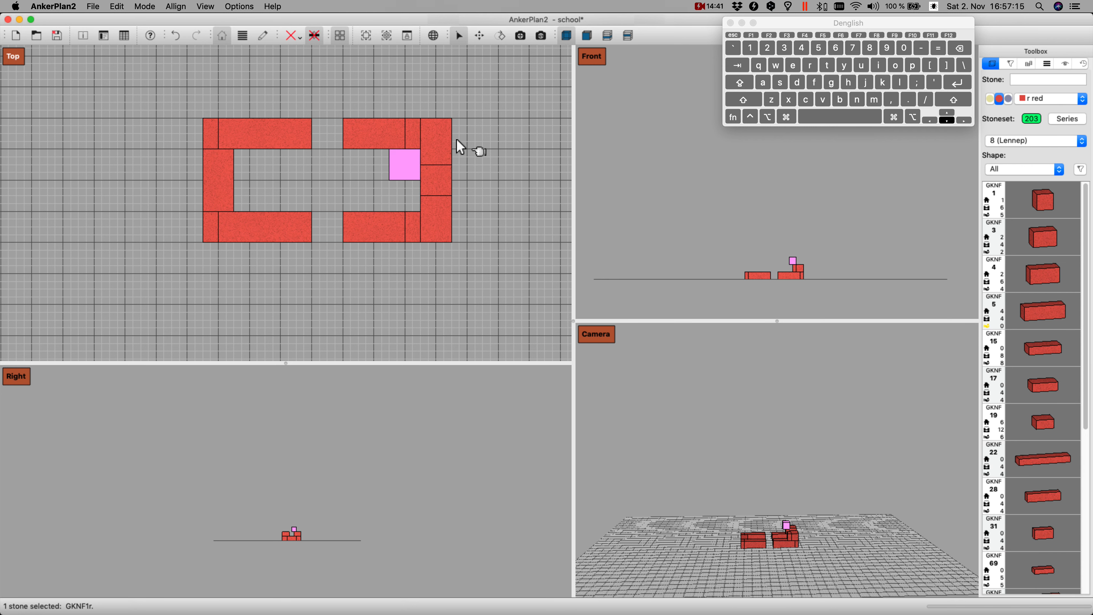
pyautogui.press('Left')
pyautogui.press('Left')
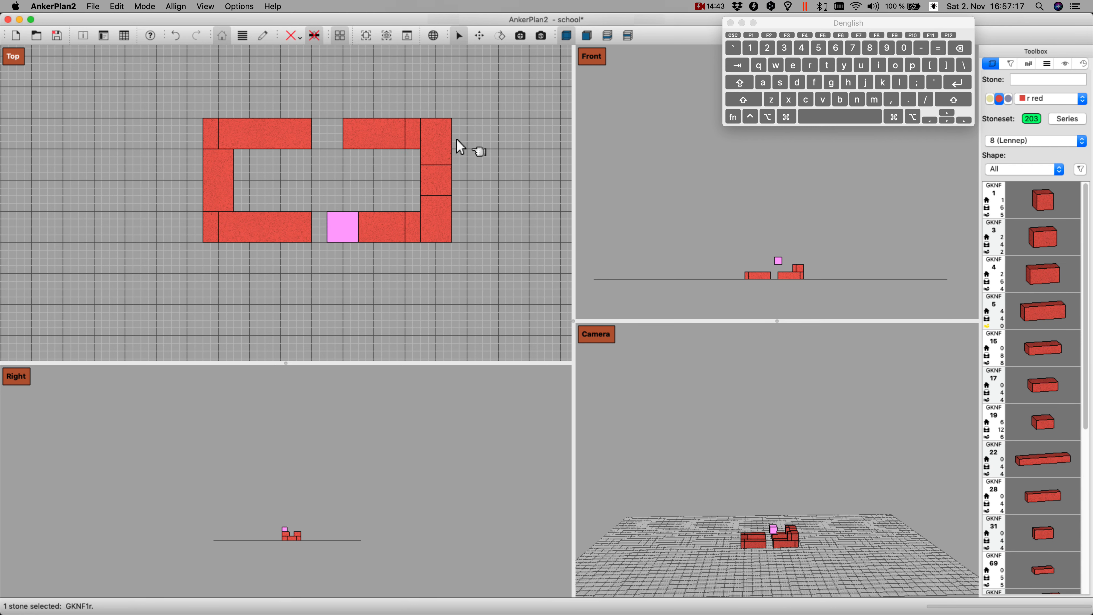
pyautogui.hotkey('shift', 'Right')
pyautogui.press('pagedown')
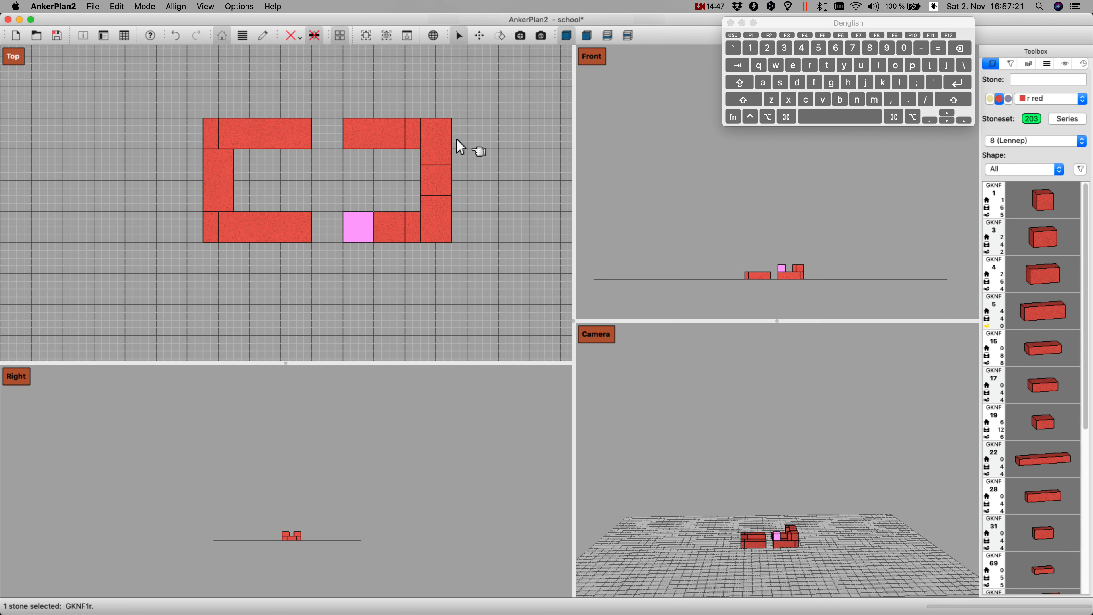
# Step: Add a red GKNF 19 stone, turn it a quarter, drop it flush with the left end of the right half's upper wall and duplicate it
pyautogui.write('19')
pyautogui.press('Return')
pyautogui.press('Up')
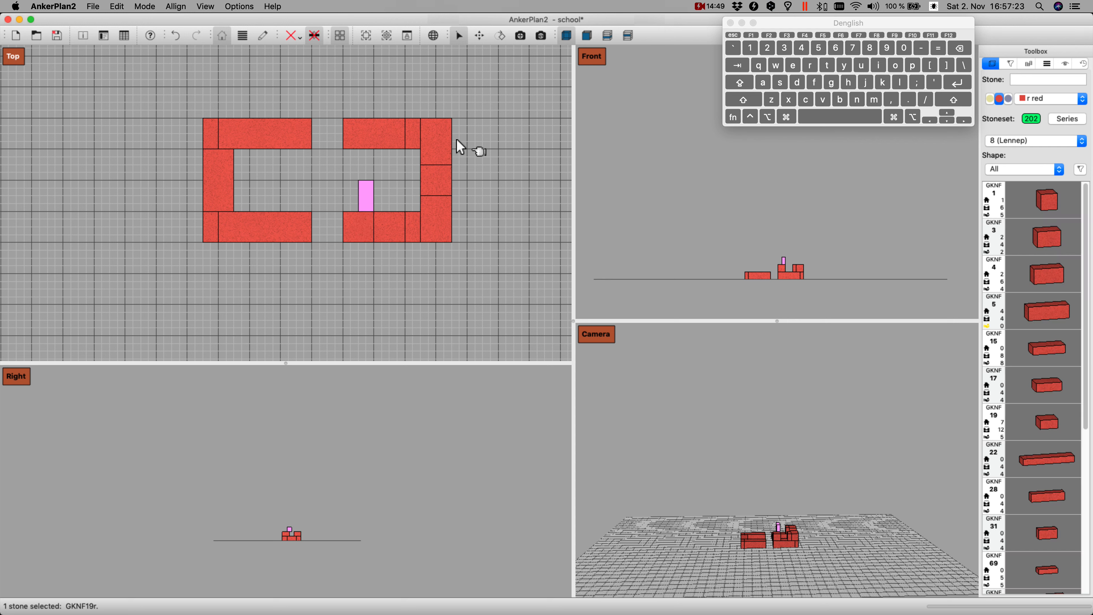
pyautogui.press('Up')
pyautogui.press('Up')
pyautogui.press('r')
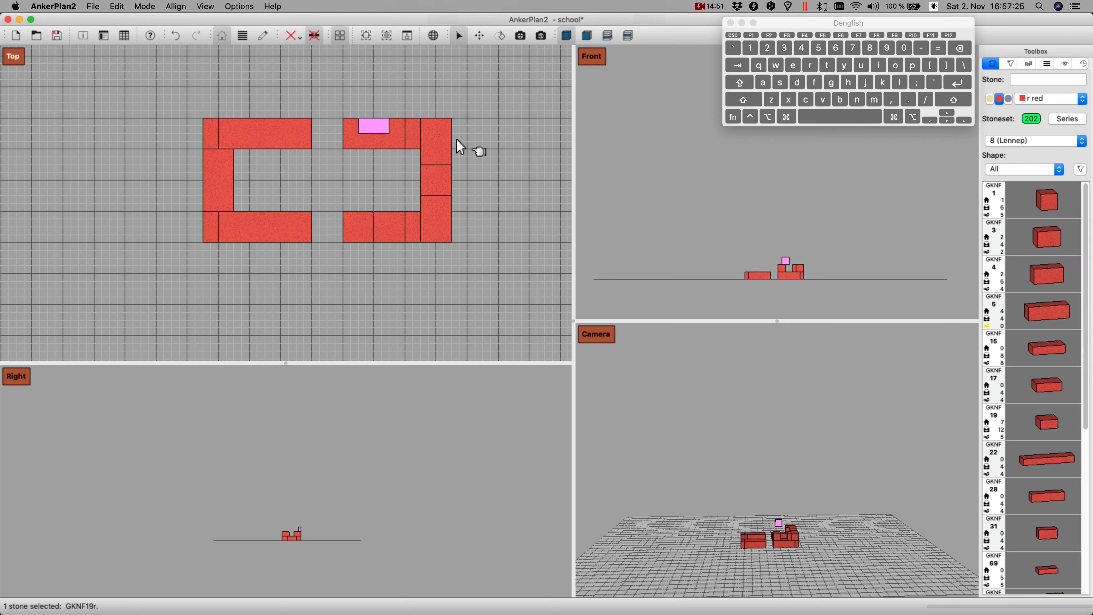
pyautogui.hotkey('shift', 'Left')
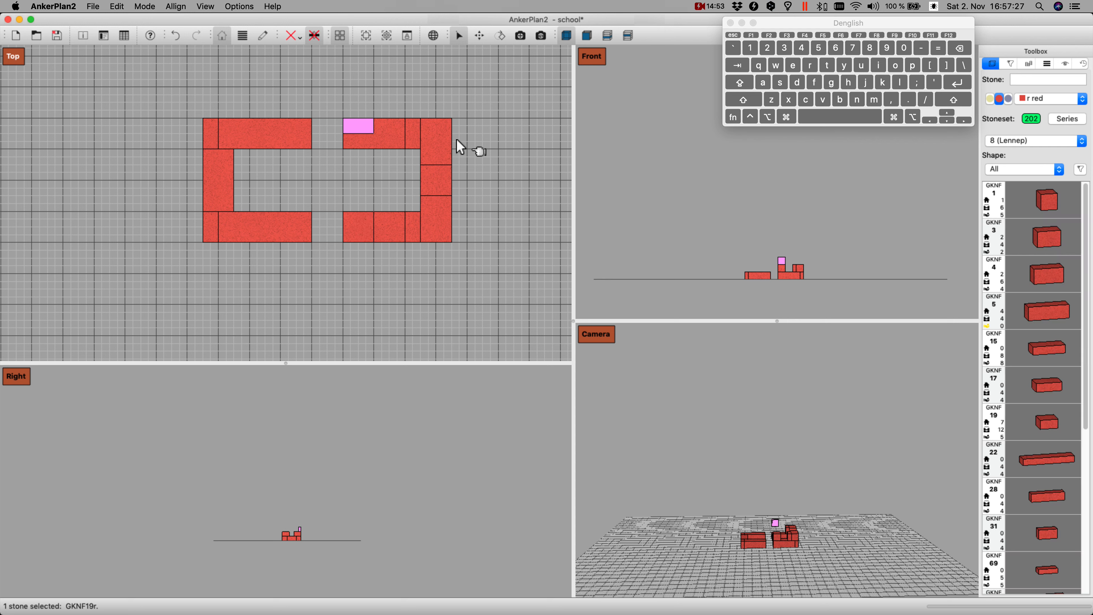
pyautogui.press('pagedown')
pyautogui.press('pageup')
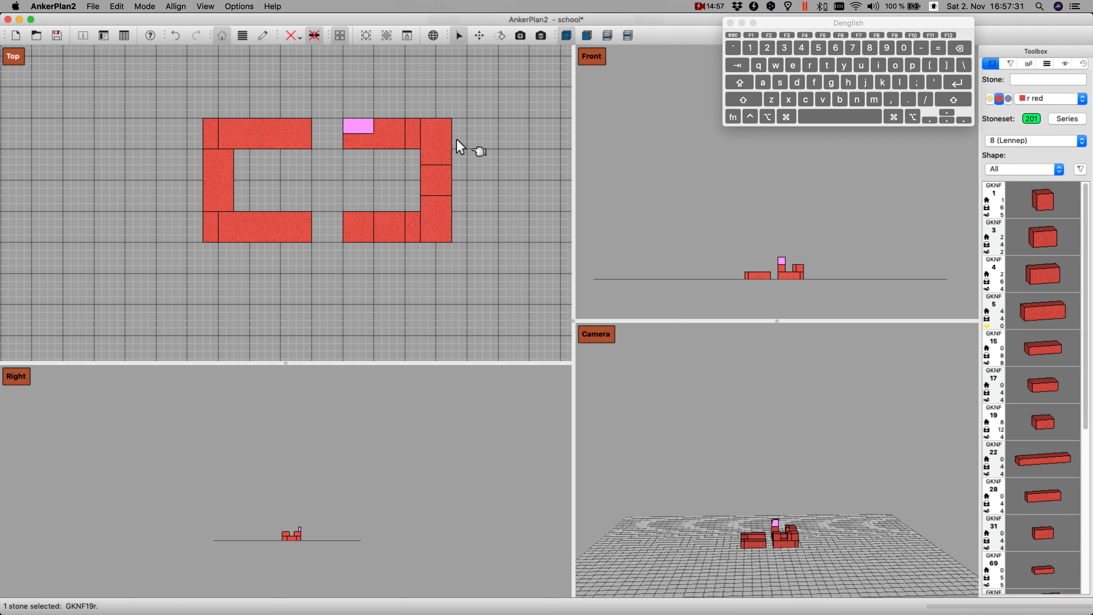
# Step: Move the duplicated GKNF 19 stone half a grid square down beside the original and drop it onto the first layer
pyautogui.hotkey('shift', 'Down')
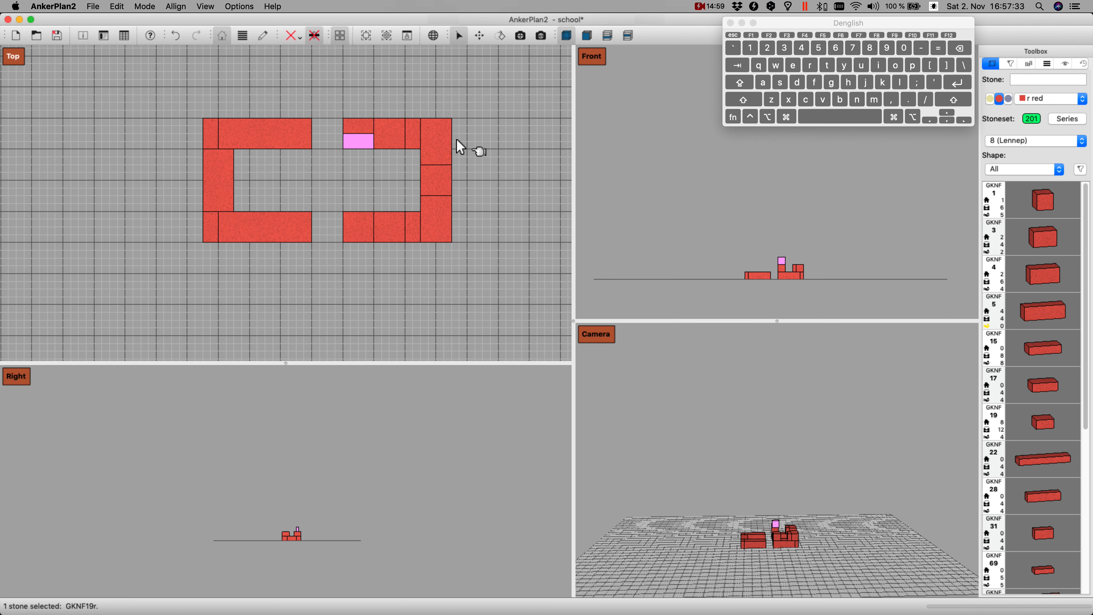
pyautogui.press('pagedown')
pyautogui.click(358, 233)
pyautogui.click(367, 129)
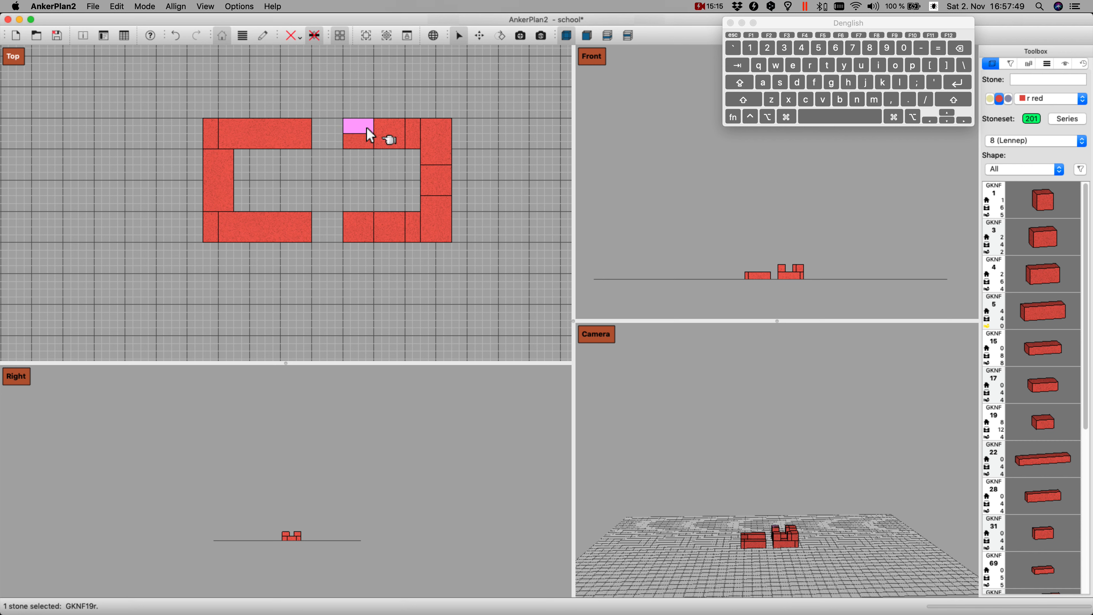
# Step: Starting from the lower wall's GKNF 1 stone, select all connected stones of the right half, and clear the selection
pyautogui.click(372, 231)
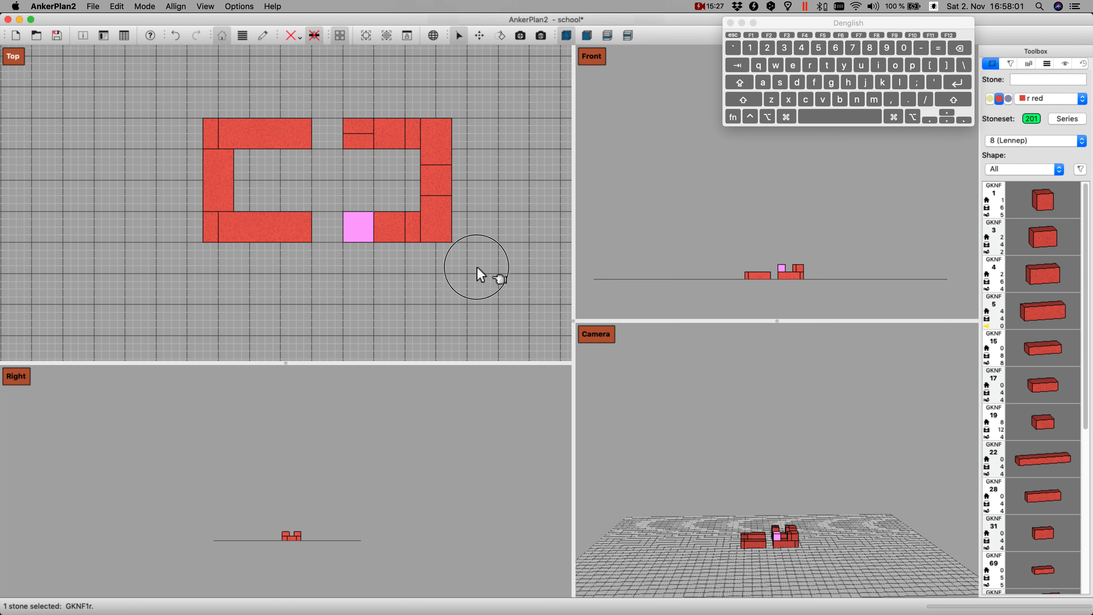
pyautogui.press('c')
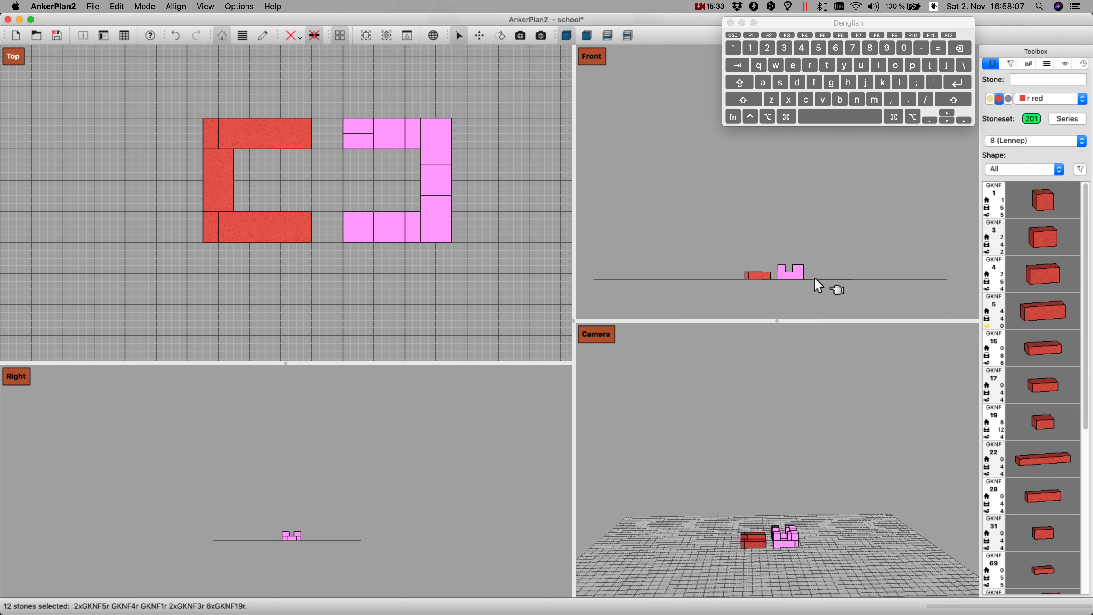
pyautogui.click(353, 294)
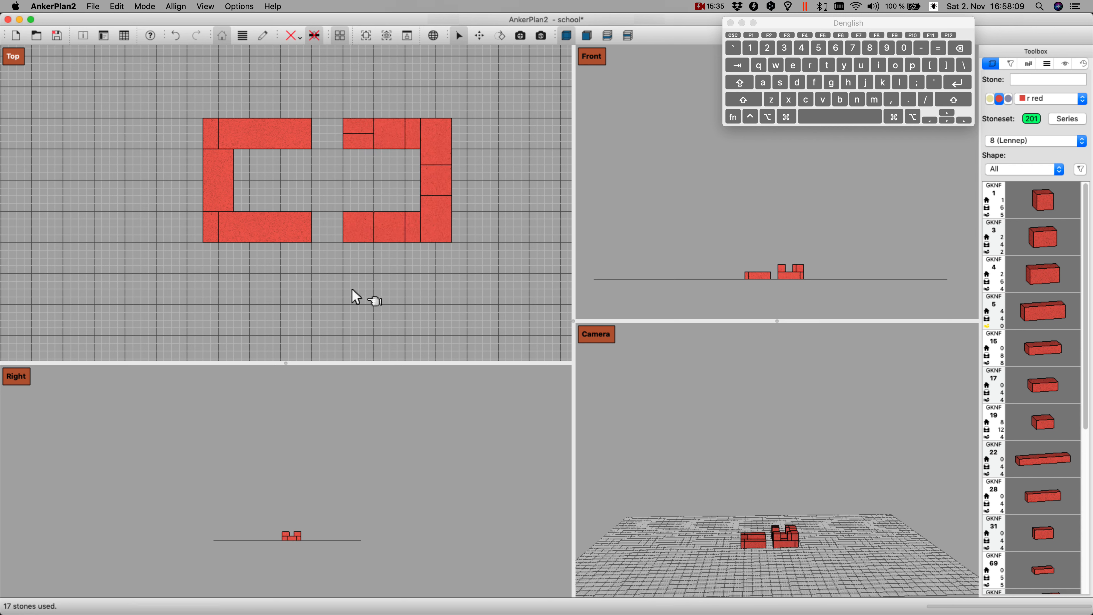
# Step: Select the lower wall's second-layer GKNF 1, GKNF 19 and GKNF 3 stones together, and clear the selection
pyautogui.click(353, 227)
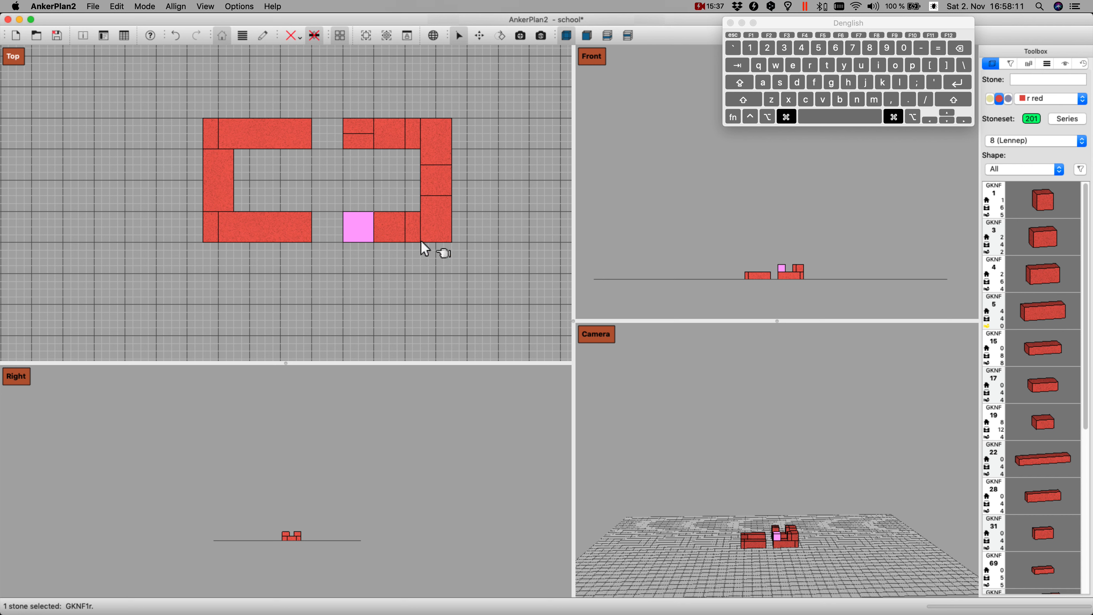
pyautogui.keyDown('super'); pyautogui.click(409, 230); pyautogui.keyUp('super')
pyautogui.keyDown('super'); pyautogui.click(442, 219); pyautogui.keyUp('super')
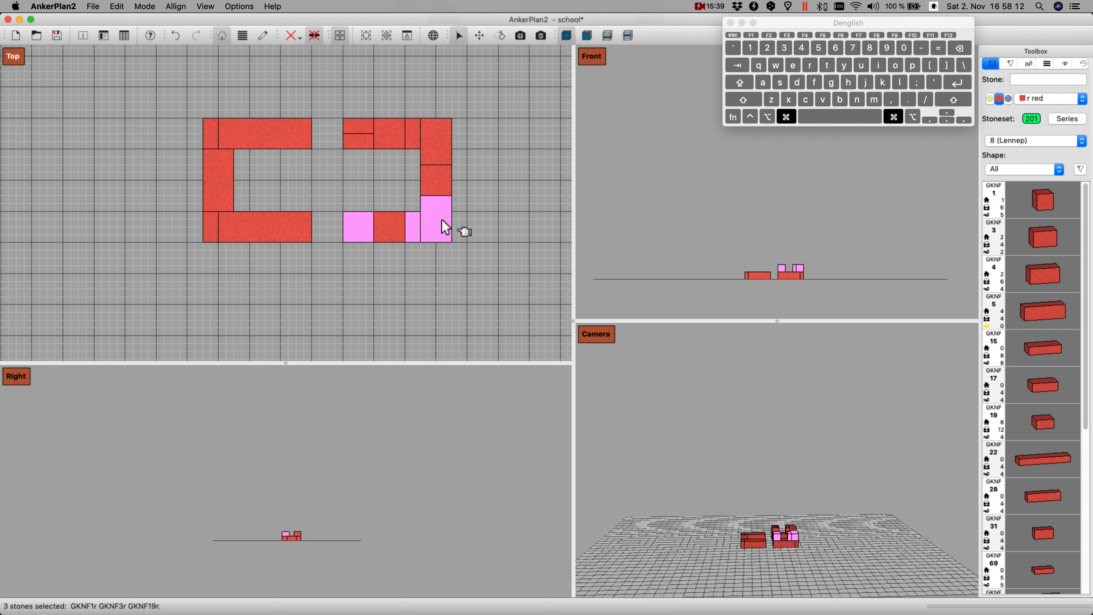
pyautogui.click(441, 290)
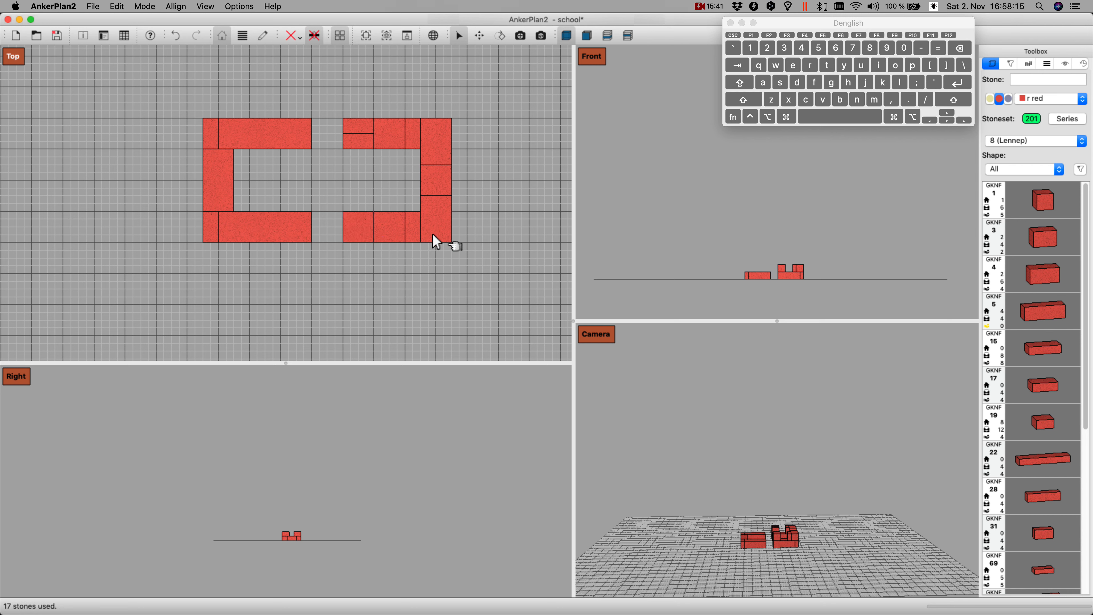
# Step: Select the right half's complete second layer from its upper GKNF 3 stone and create a left/right mirrored copy of it
pyautogui.click(434, 124)
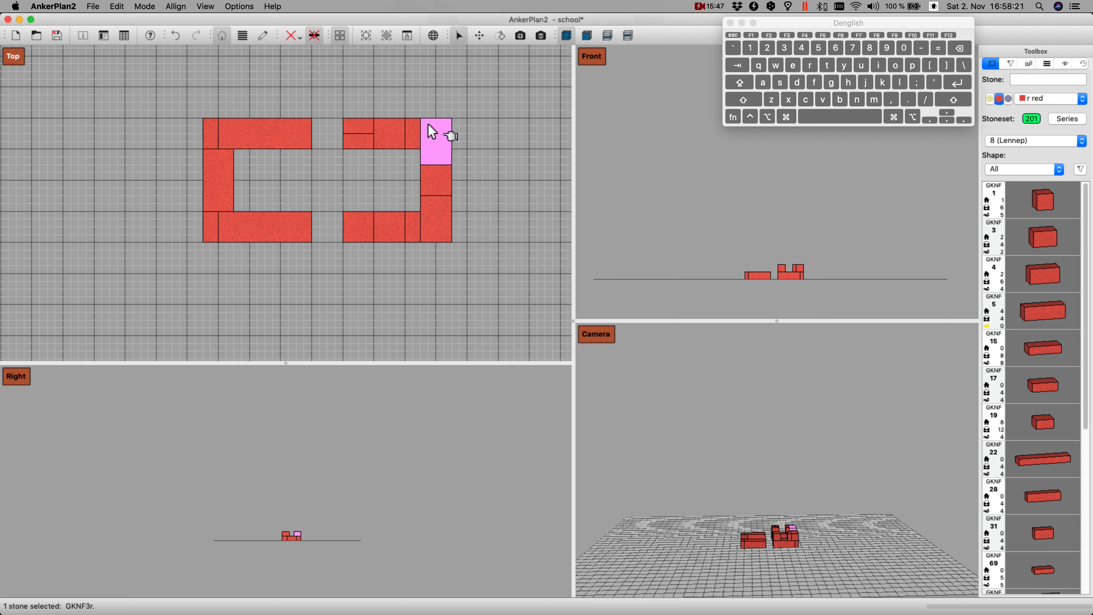
pyautogui.rightClick(429, 125)
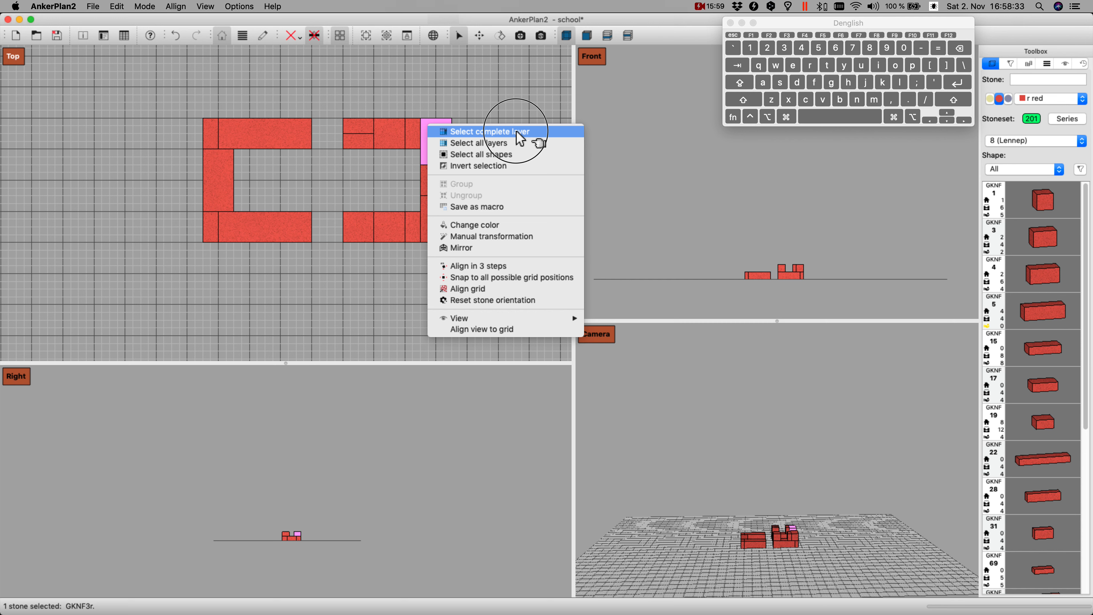
pyautogui.click(518, 133)
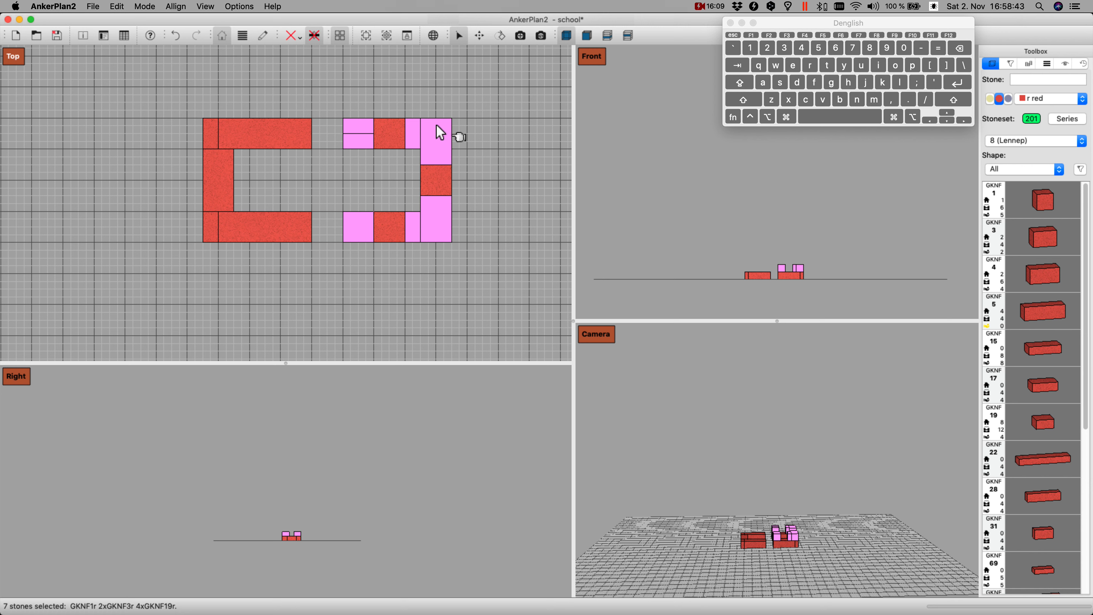
pyautogui.rightClick(429, 131)
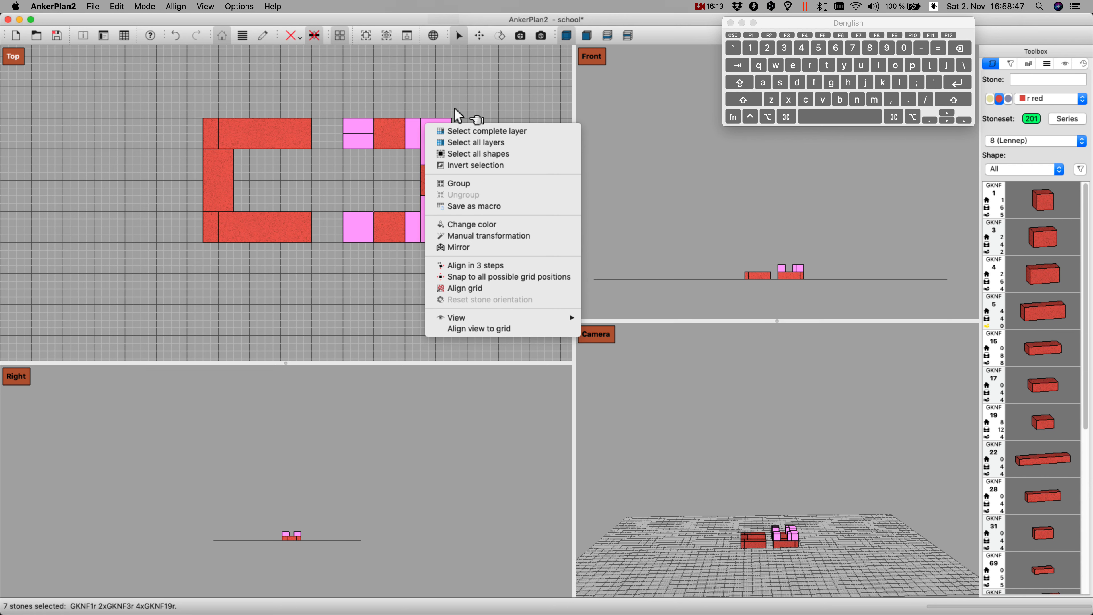
pyautogui.click(458, 248)
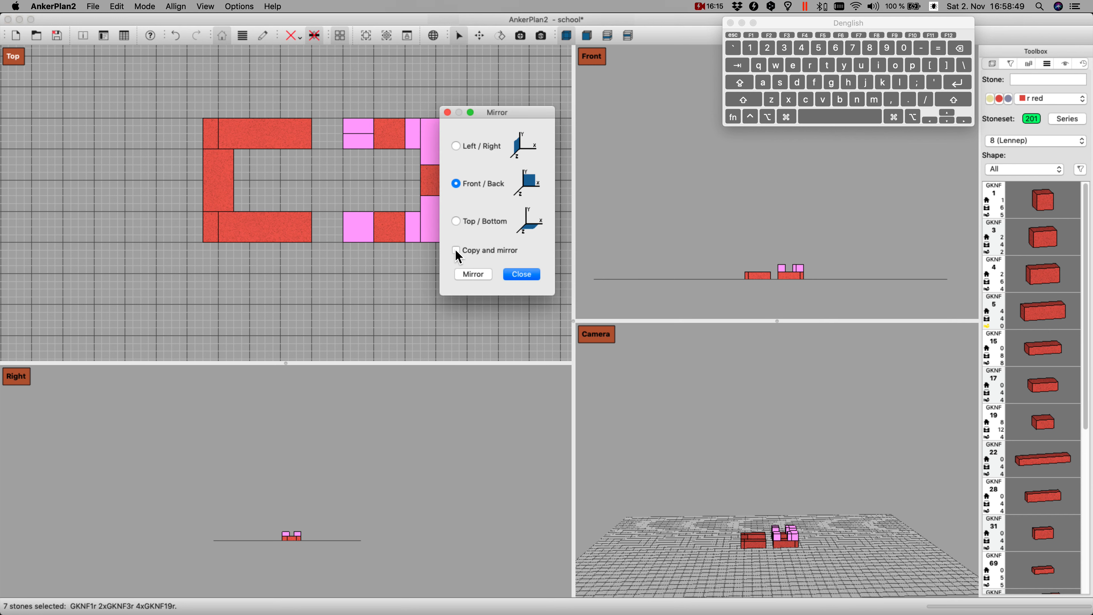
pyautogui.click(456, 146)
pyautogui.click(456, 250)
pyautogui.click(474, 275)
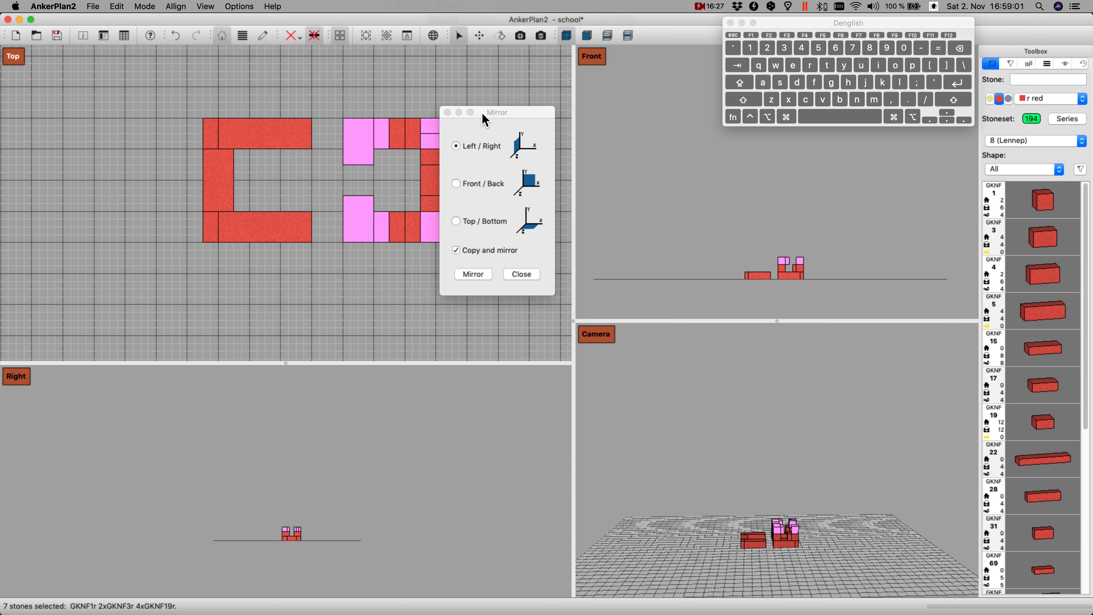
pyautogui.click(530, 274)
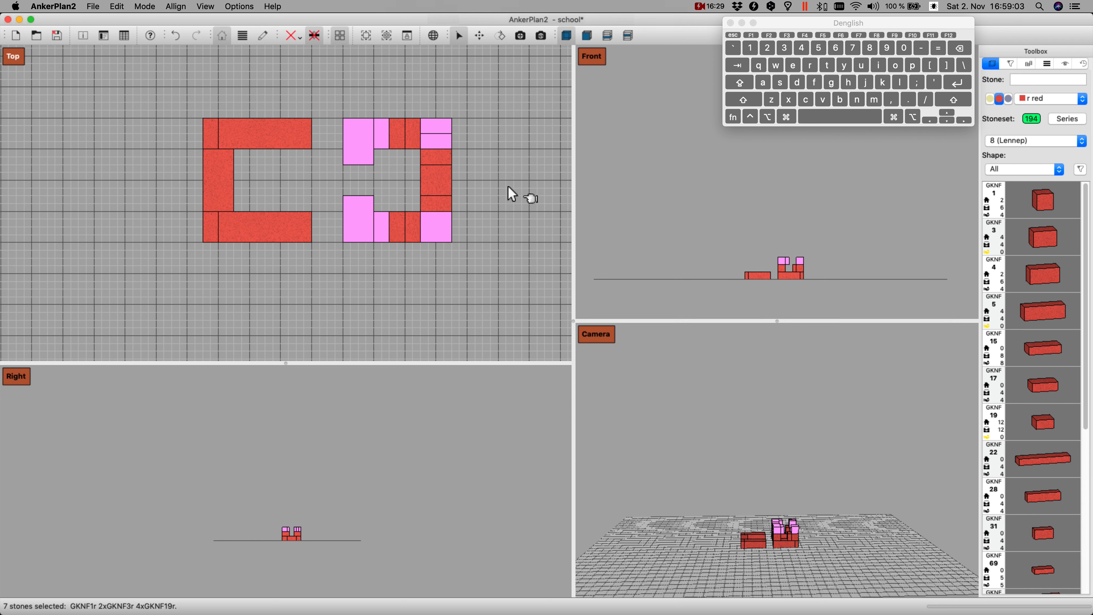
# Step: Move the mirrored layer four and a half grid squares left, align it with the left half's walls and drop it onto the first layer
pyautogui.press('Left')
pyautogui.press('Left')
pyautogui.press('Left')
pyautogui.press('Left')
pyautogui.press('Left')
pyautogui.press('Left')
pyautogui.press('Left')
pyautogui.press('Left')
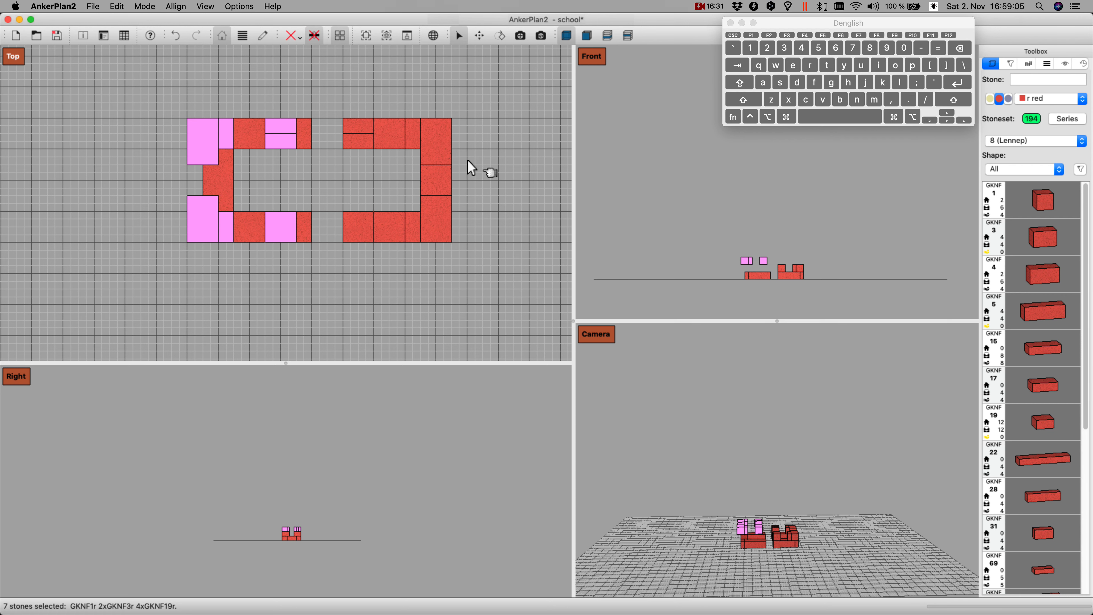
pyautogui.press('Left')
pyautogui.press('Left')
pyautogui.press('Left')
pyautogui.press('Left')
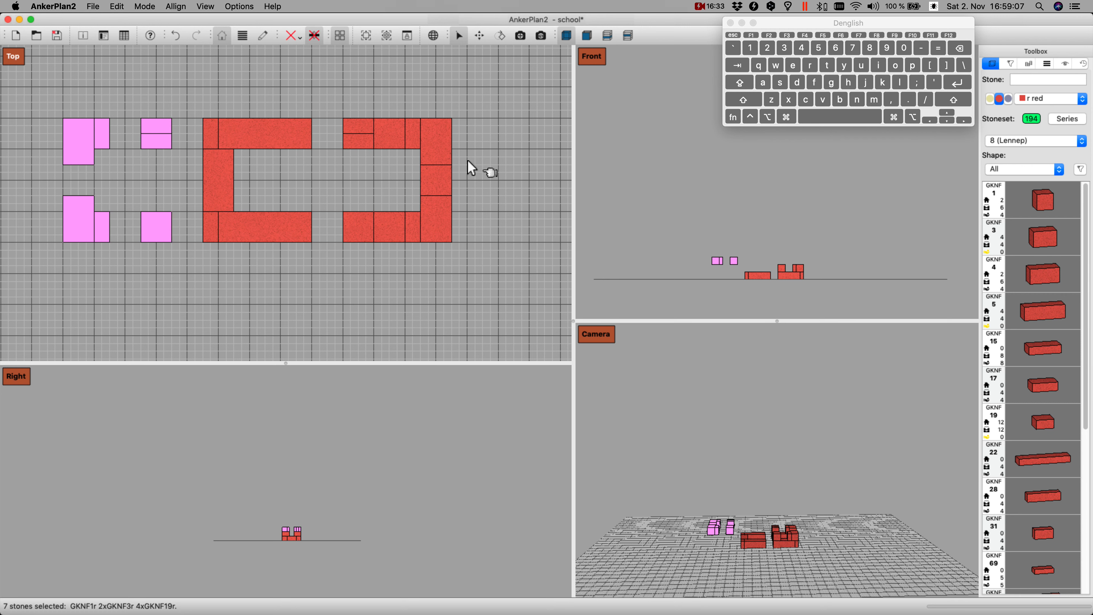
pyautogui.press('Right')
pyautogui.press('Right')
pyautogui.press('Right')
pyautogui.press('Right')
pyautogui.press('Right')
pyautogui.press('Right')
pyautogui.press('Right')
pyautogui.press('Right')
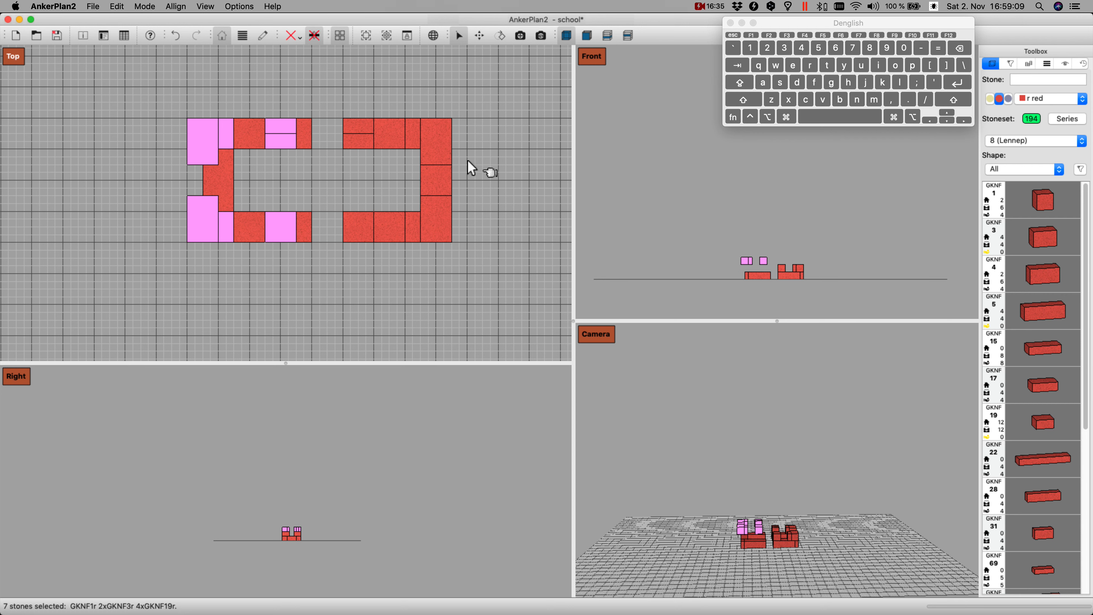
pyautogui.hotkey('shift', 'Right')
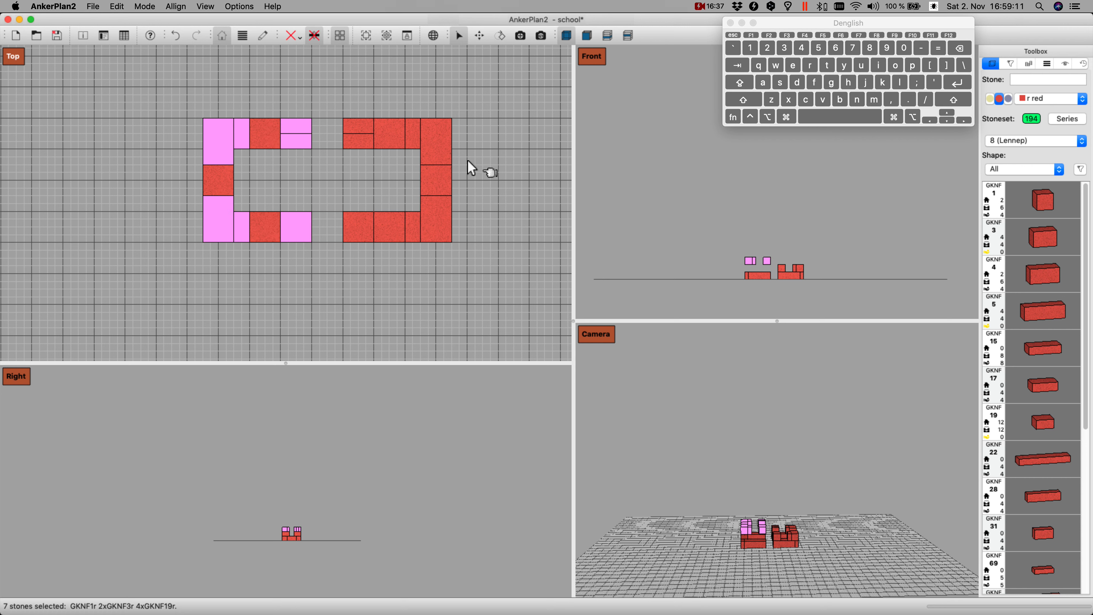
pyautogui.press('pagedown')
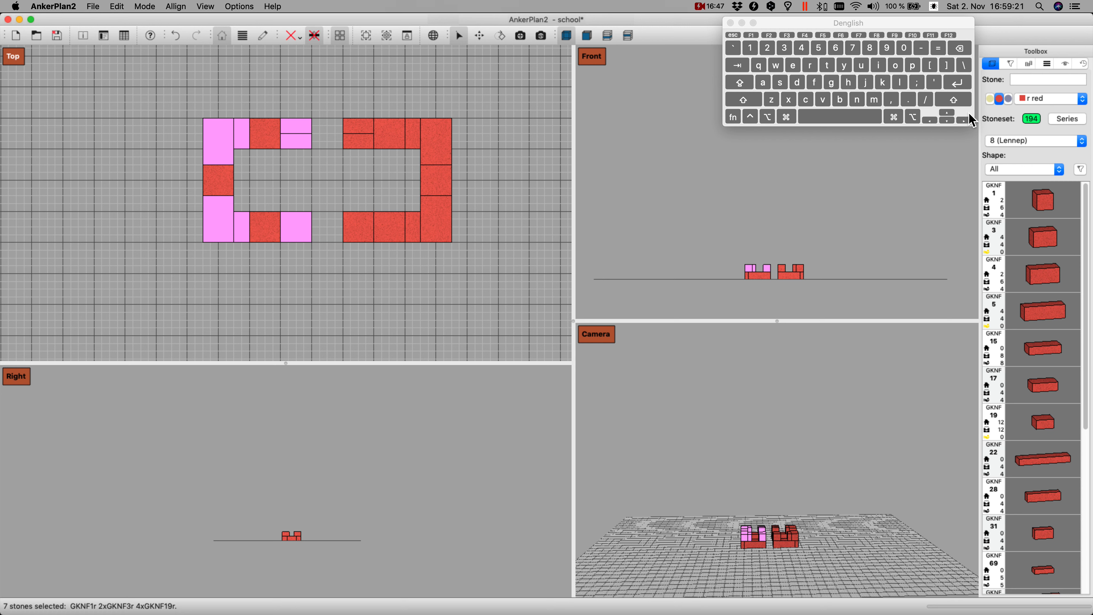
# Step: Add a red GKNF 108 arch, place it over the window gap in the left half's upper wall and rotate it upright, opening downward
pyautogui.click(1028, 82)
pyautogui.write('108')
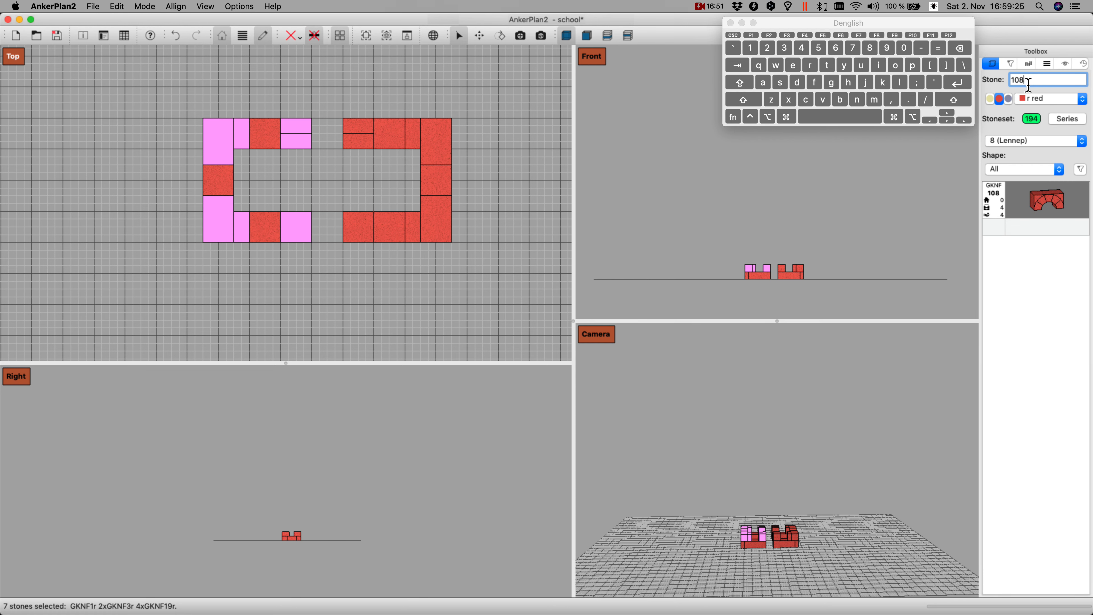
pyautogui.press('Return')
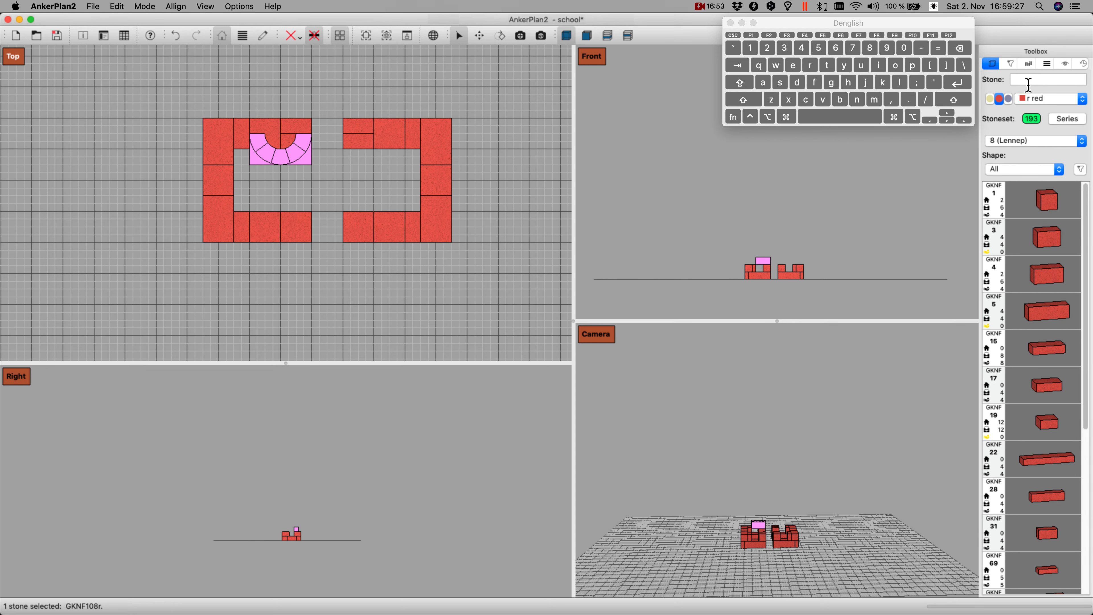
pyautogui.hotkey('shift', 'Left')
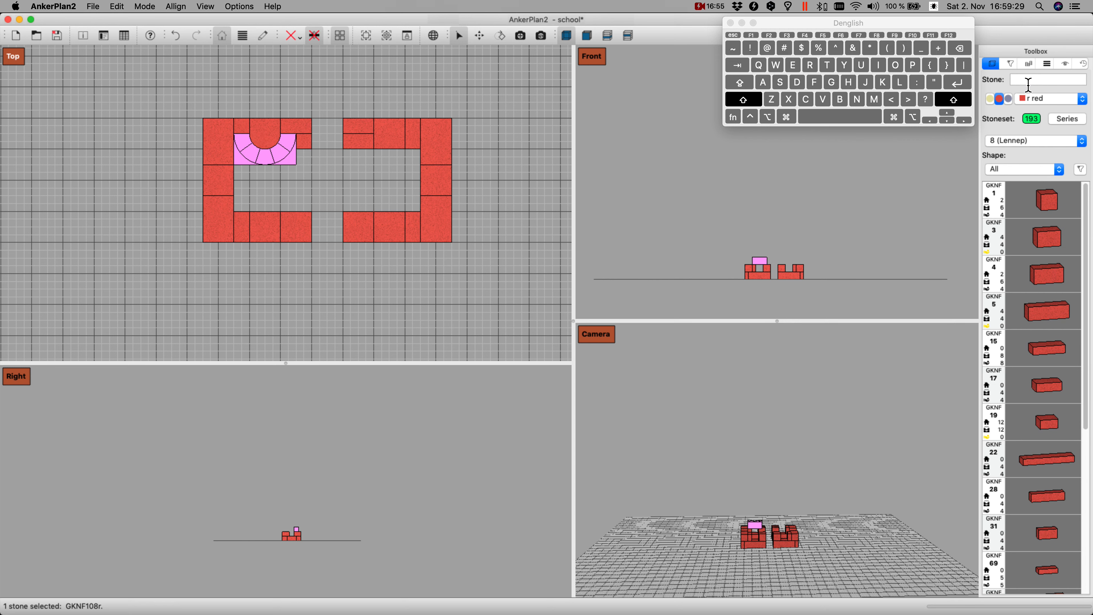
pyautogui.hotkey('shift', 'Up')
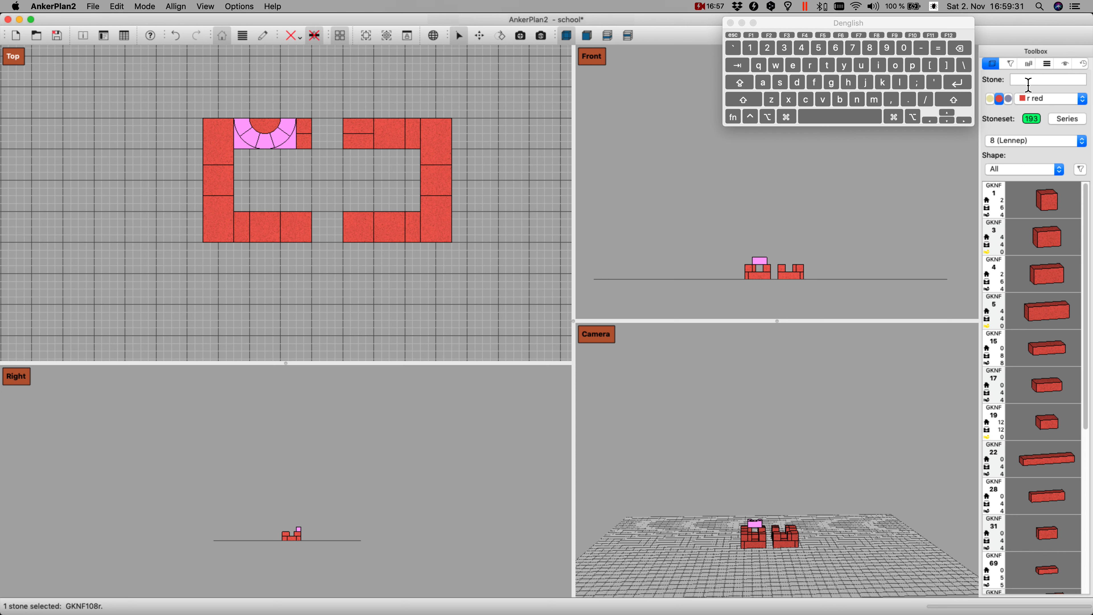
pyautogui.press('k')
pyautogui.press('k')
pyautogui.press('k')
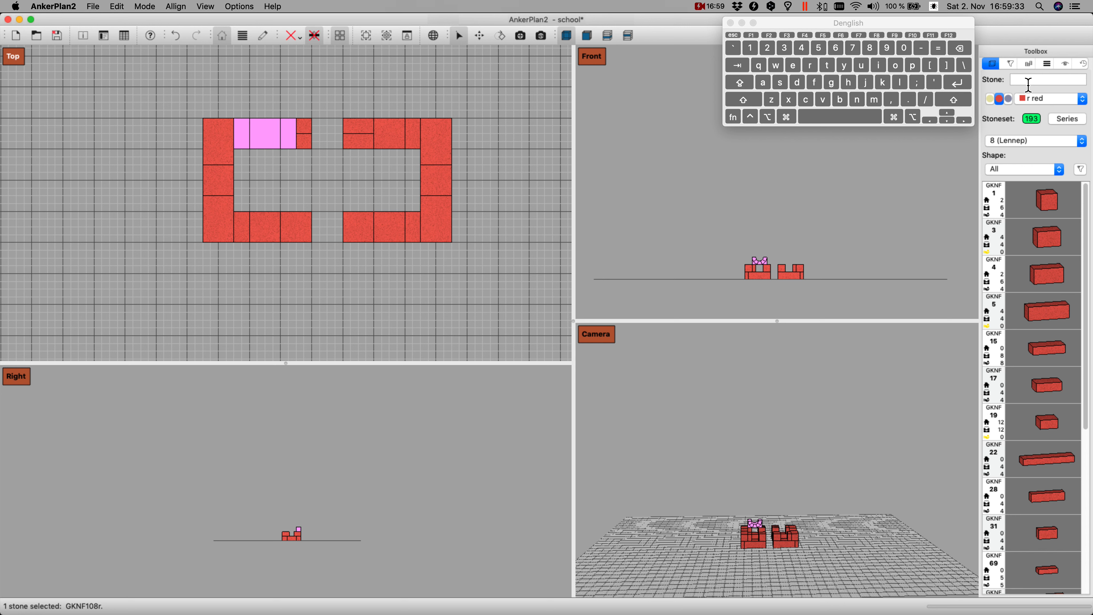
pyautogui.press('k')
pyautogui.press('k')
# Step: Add a red GKNF 110 arch, move it two grid squares right over the upper wall's doorway and drop it onto the second layer
pyautogui.click(1028, 82)
pyautogui.write('110')
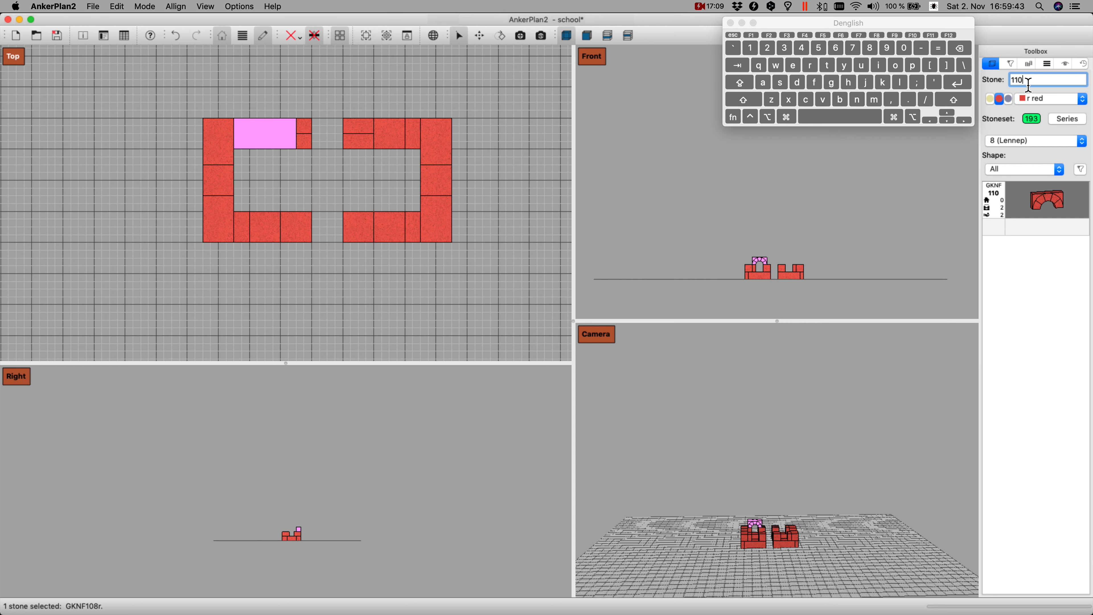
pyautogui.press('Return')
pyautogui.press('Right')
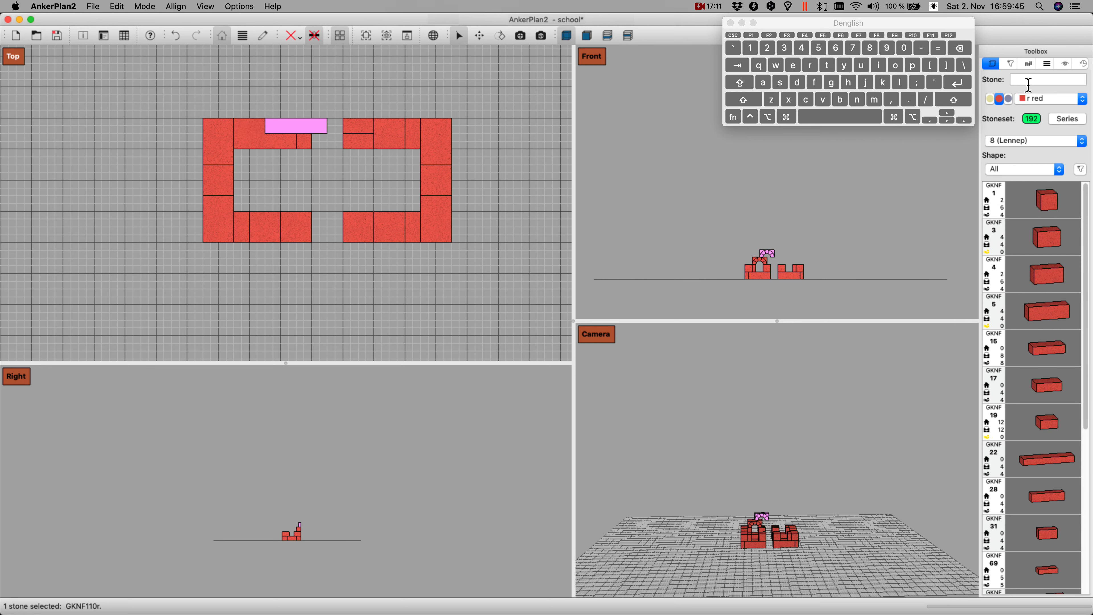
pyautogui.press('Right')
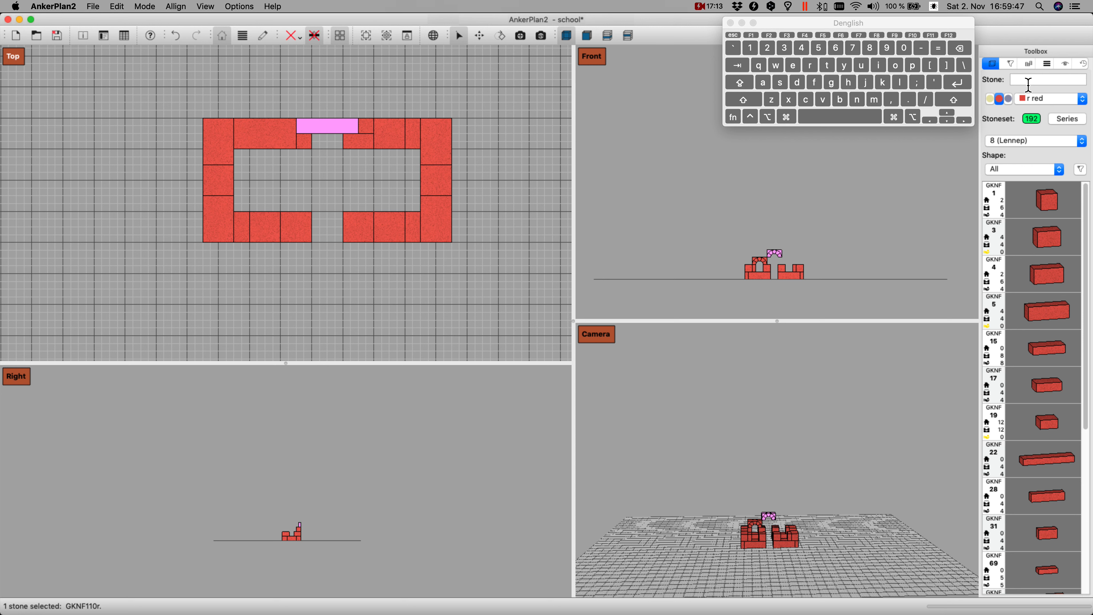
pyautogui.press('pagedown')
# Step: Add a red GKNF 1 stone, move it three grid squares left to the upper-left corner and drop it onto the second layer
pyautogui.write('1')
pyautogui.press('Return')
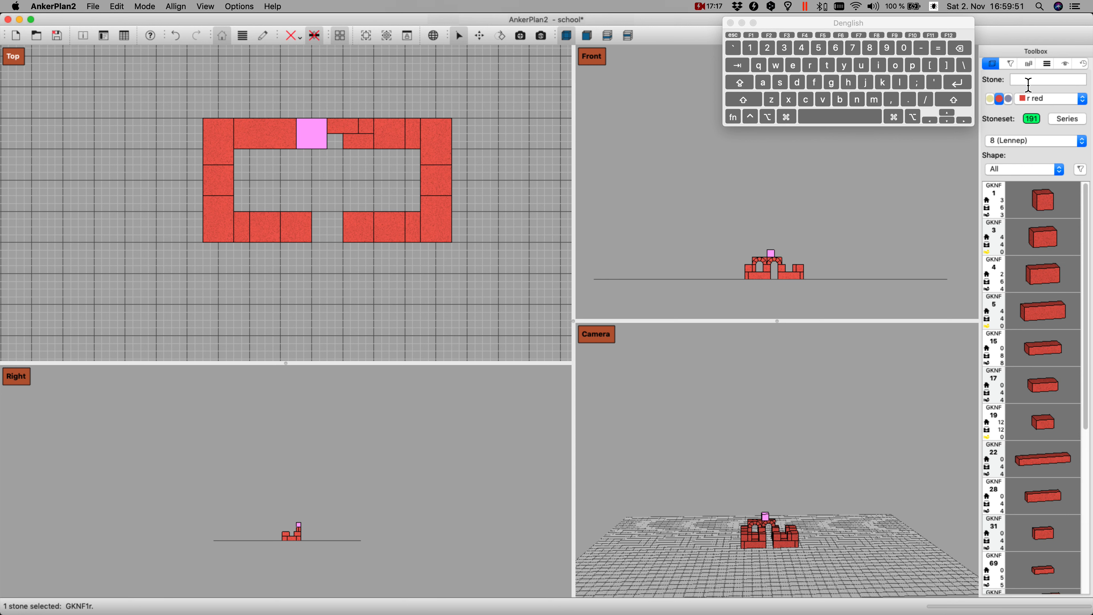
pyautogui.press('Left')
pyautogui.press('Left')
pyautogui.press('Left')
pyautogui.press('pagedown')
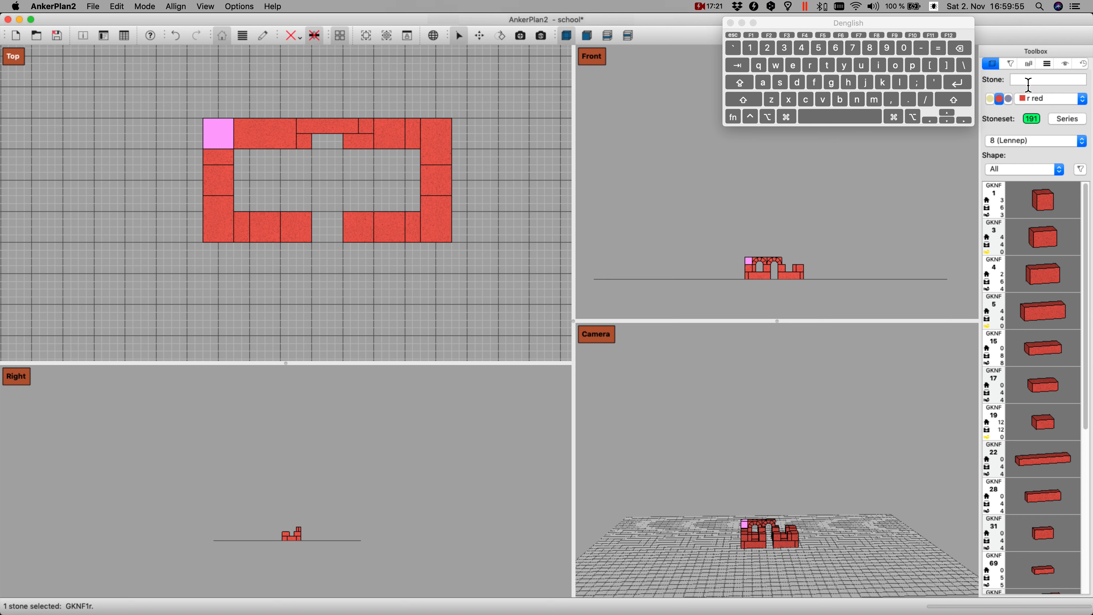
# Step: Add a red GKNF 108 arch, place it over the window gap in the right half's upper wall and drop it onto the second layer
pyautogui.press('Right')
pyautogui.write('108')
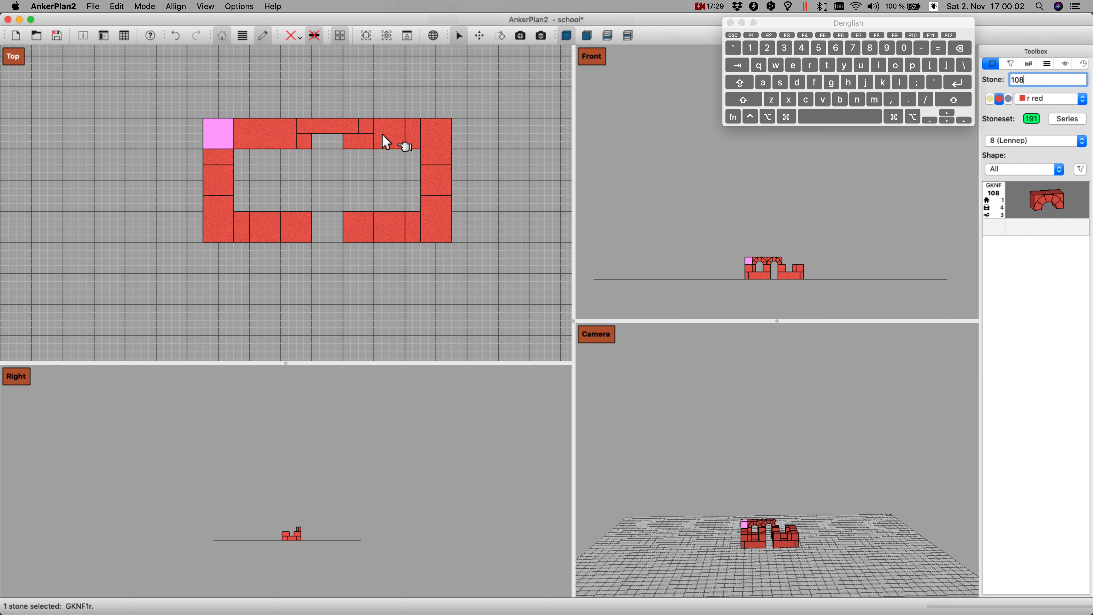
pyautogui.press('Return')
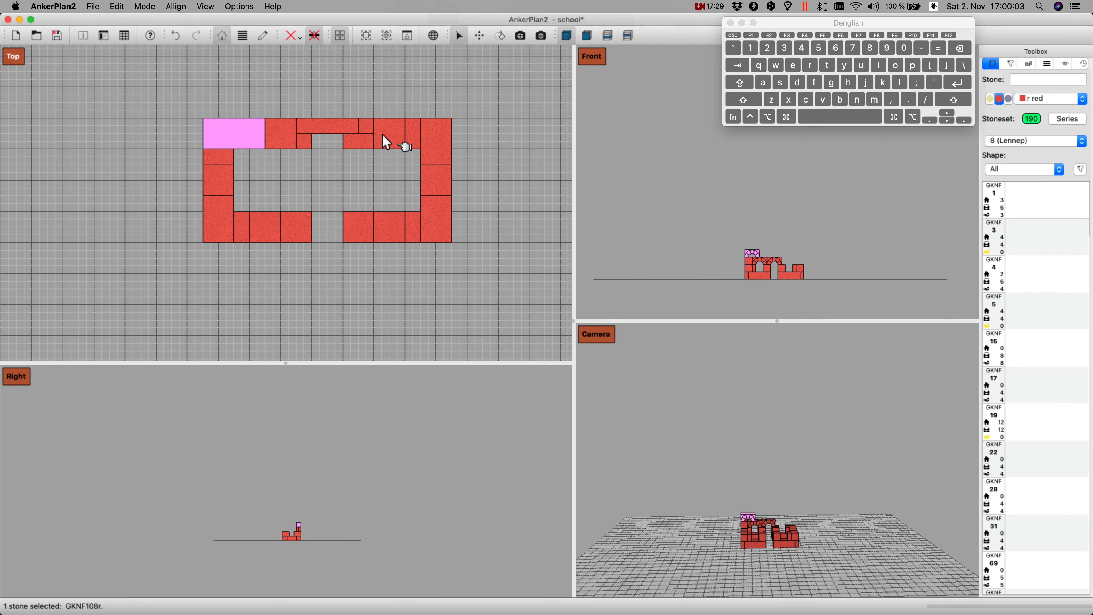
pyautogui.press('Right')
pyautogui.press('Right')
pyautogui.press('Right')
pyautogui.press('Right')
pyautogui.press('Right')
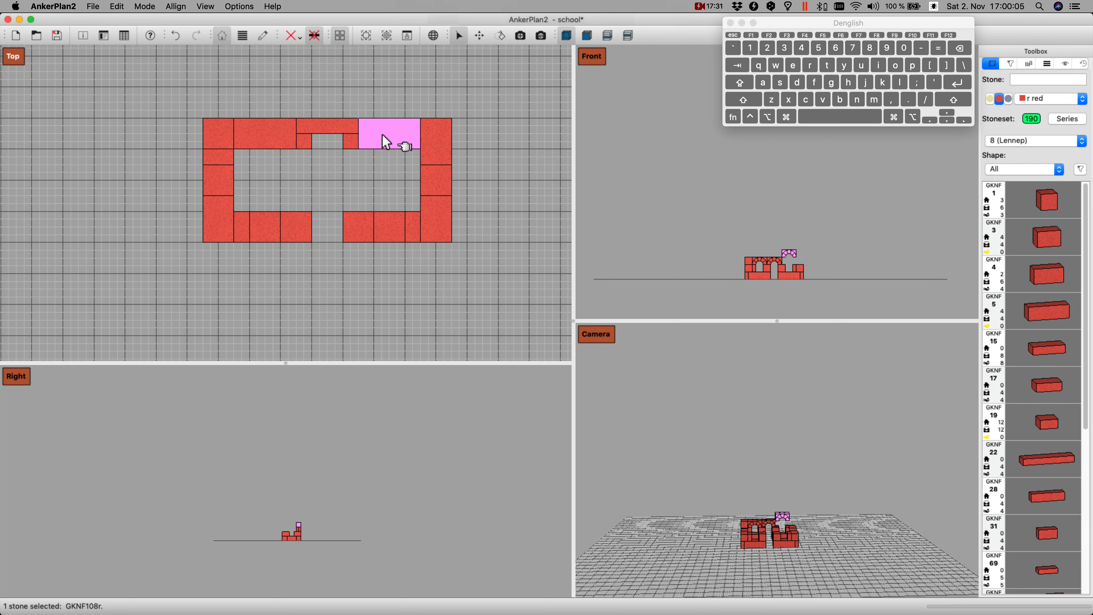
pyautogui.press('pagedown')
# Step: Add a red GKNF 1 stone, move it right to the upper-right corner and drop it onto the second layer
pyautogui.write('1')
pyautogui.press('Return')
pyautogui.press('Right')
pyautogui.press('Right')
pyautogui.press('Right')
pyautogui.press('Right')
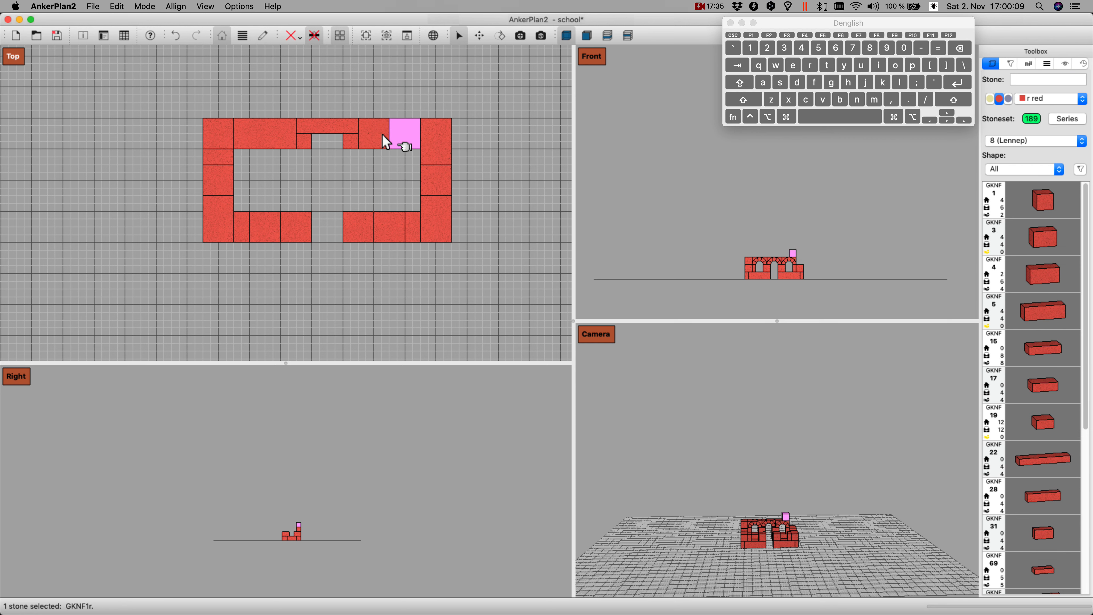
pyautogui.press('Right')
pyautogui.press('Right')
pyautogui.press('pagedown')
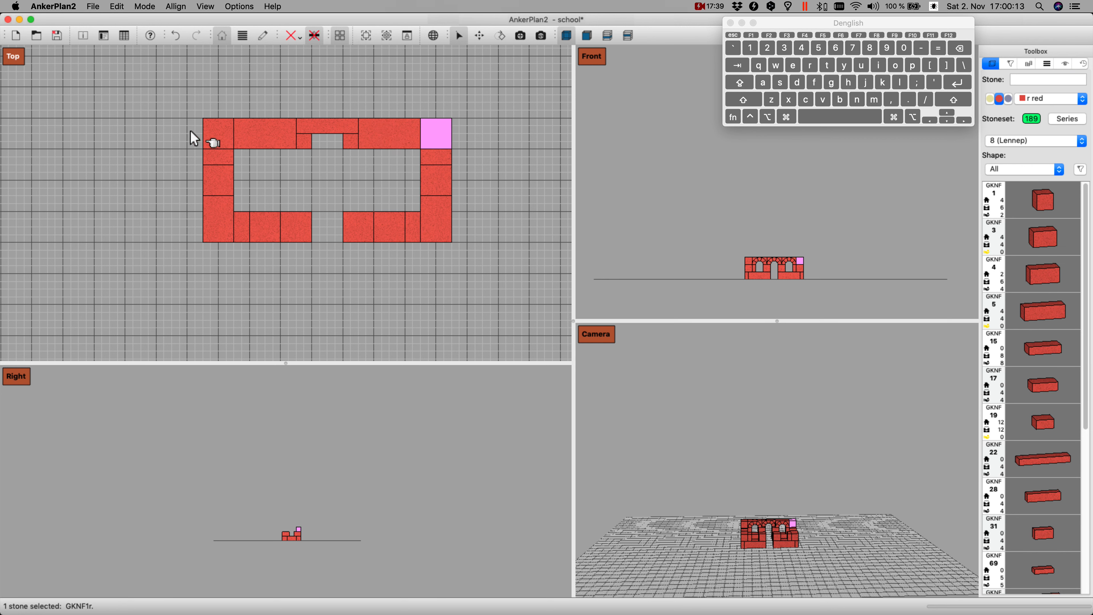
# Step: Add two yellow GKNF 34 stones behind the upper wall's doorway arch, one at each side of the opening, and drop them onto the second layer
pyautogui.rightClick(436, 127)
pyautogui.click(355, 167)
pyautogui.write('34')
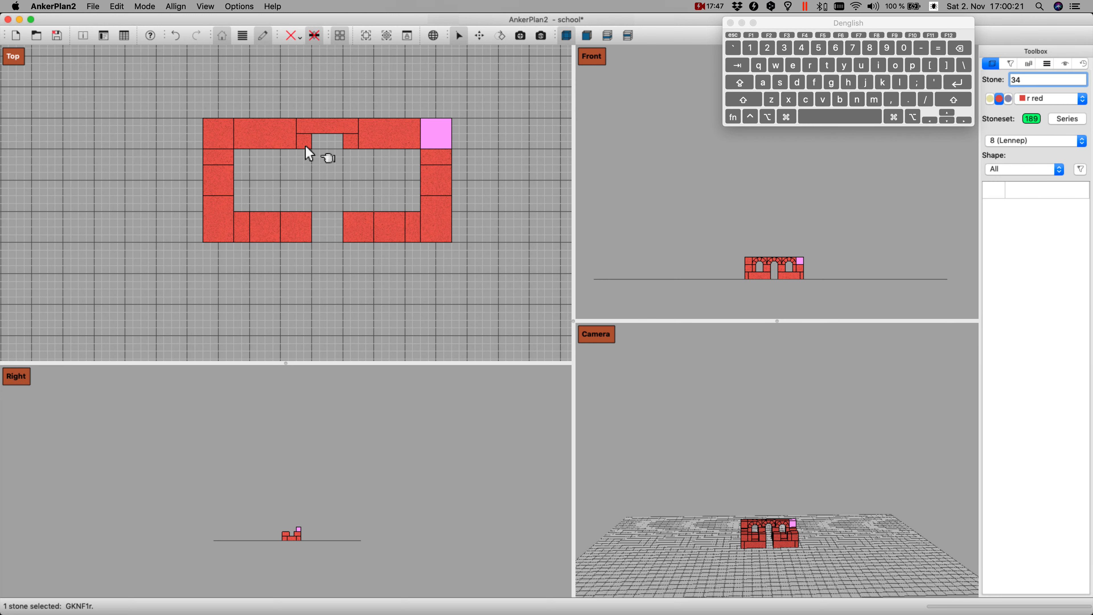
pyautogui.press('Return')
pyautogui.press('Left')
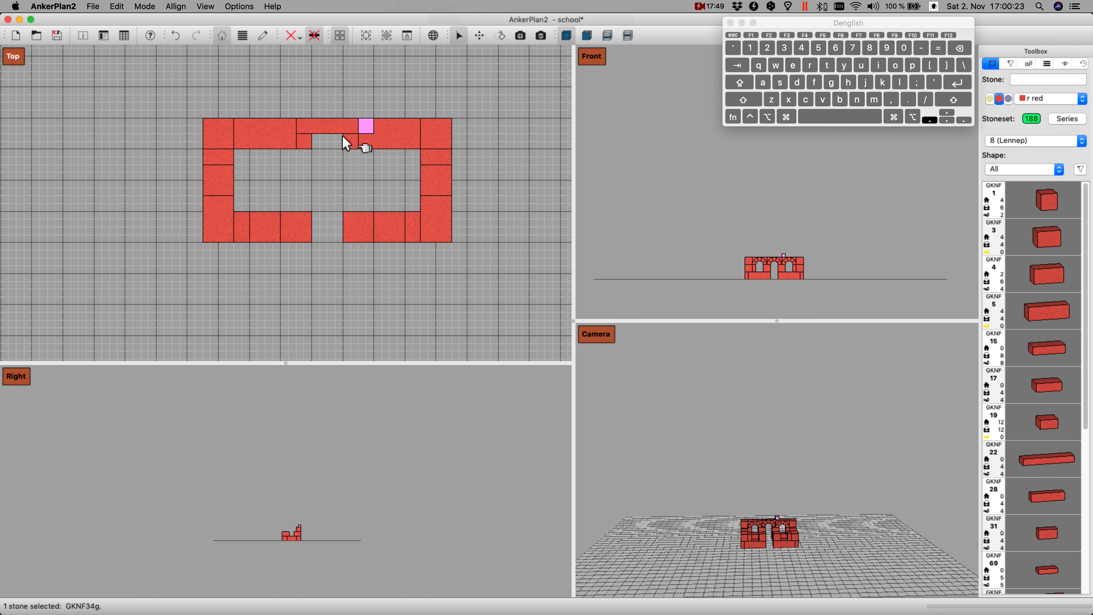
pyautogui.press('Left')
pyautogui.press('Left')
pyautogui.press('Down')
pyautogui.hotkey('shift', 'Up')
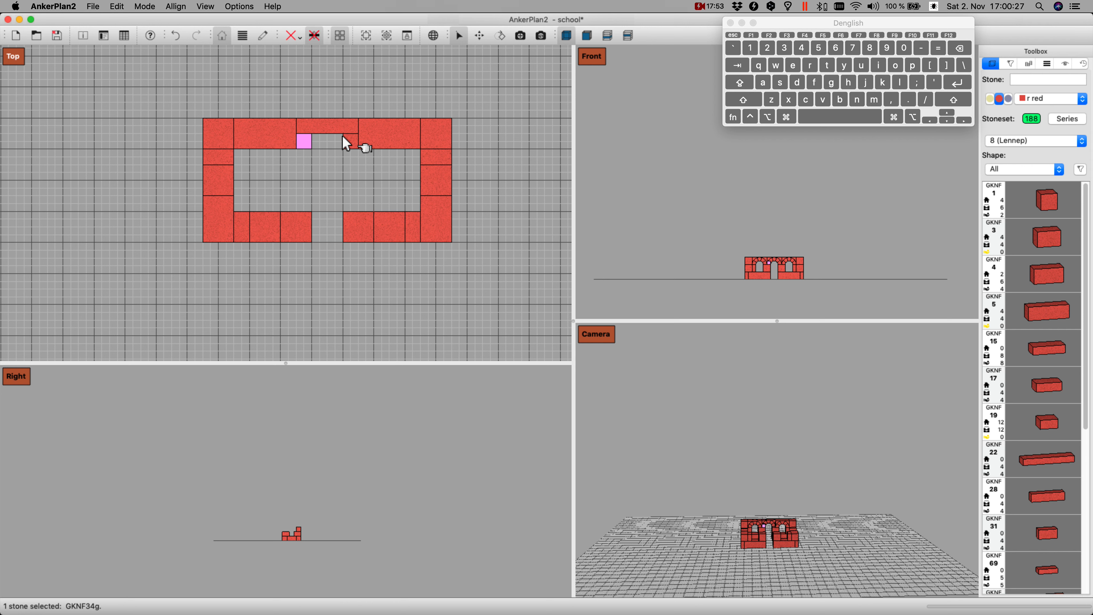
pyautogui.press('Return')
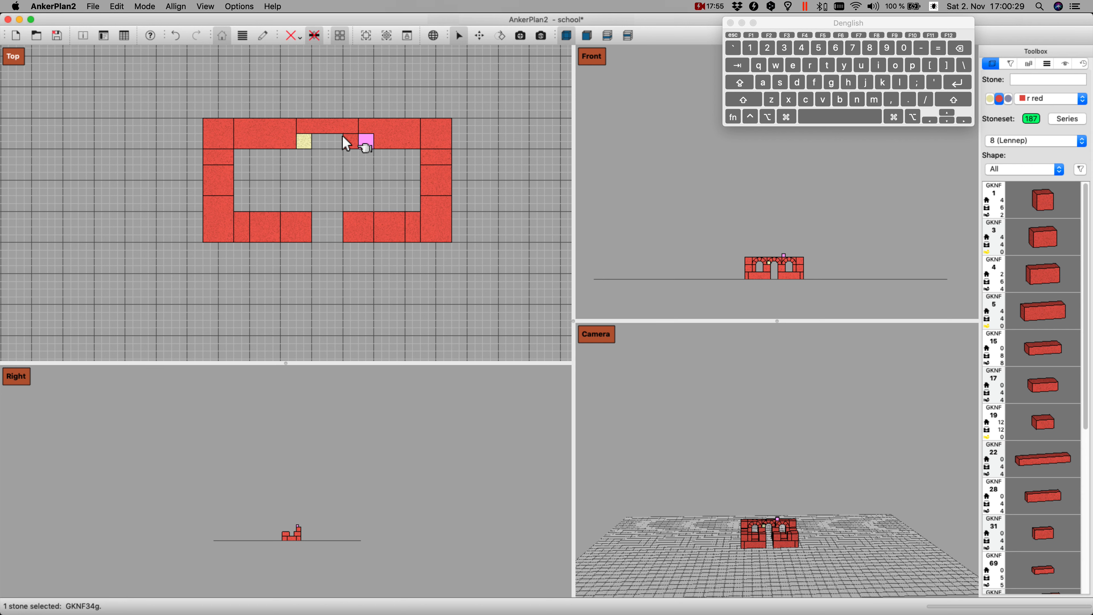
pyautogui.hotkey('shift', 'Left')
# Step: Select the complete third layer of the upper wall, including its arches and corner stones, and duplicate it
pyautogui.click(437, 132)
pyautogui.rightClick(436, 131)
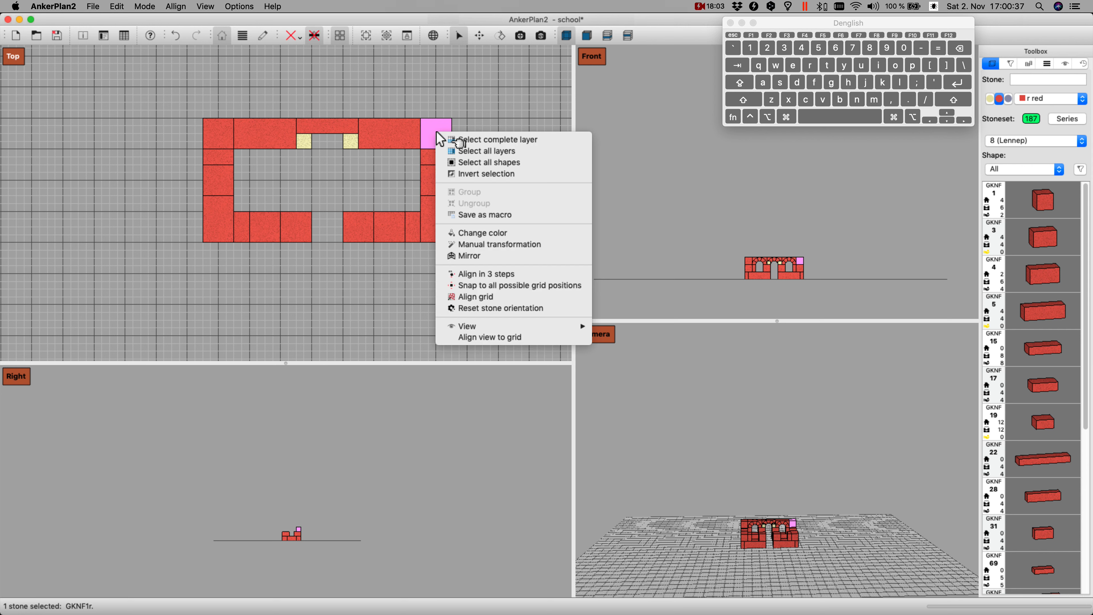
pyautogui.click(500, 140)
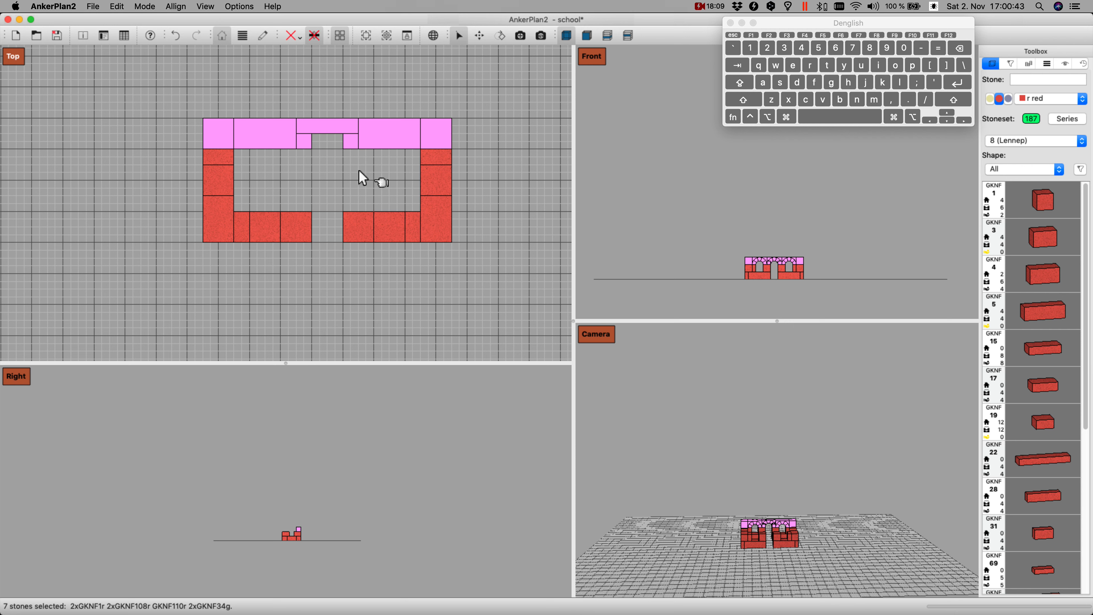
pyautogui.press('d')
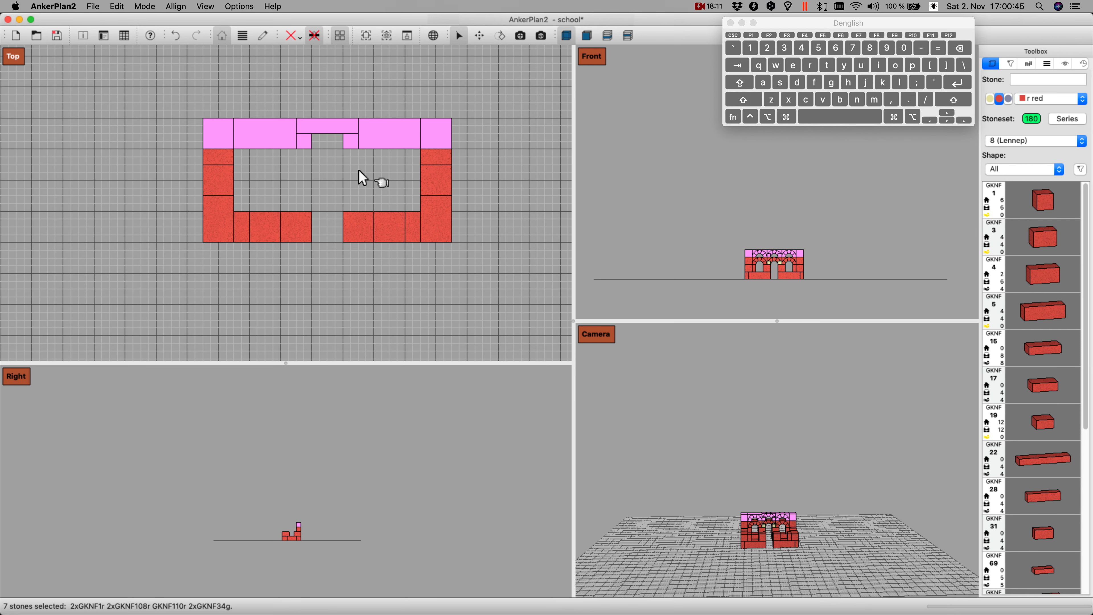
# Step: Move the copied layer down to the lower wall, rotate it 180 degrees and lower it onto the second layer
pyautogui.press('Down')
pyautogui.press('Down')
pyautogui.press('r')
pyautogui.press('r')
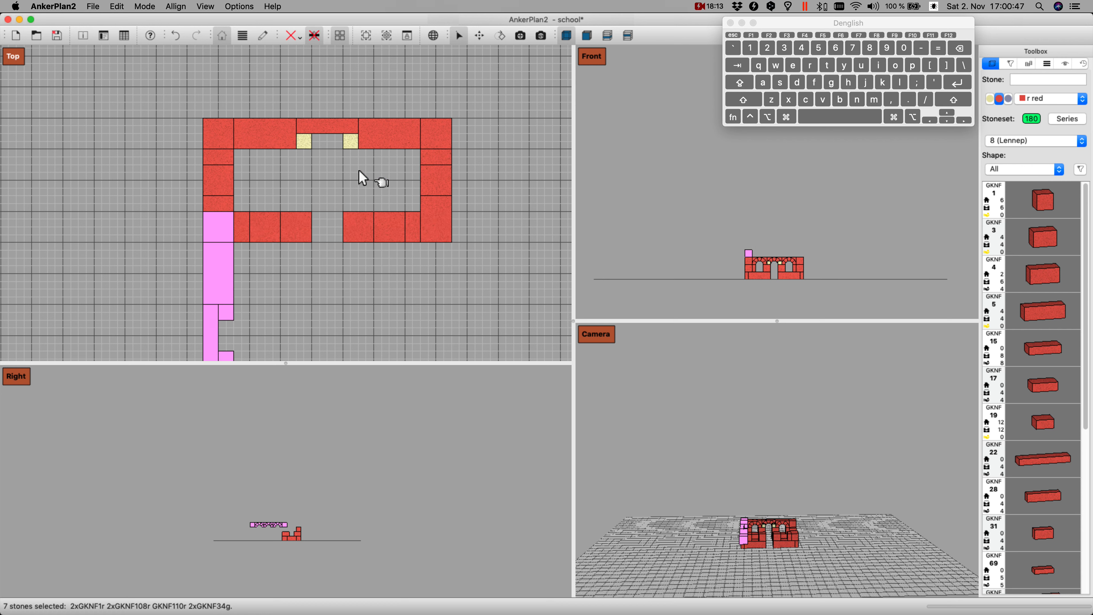
pyautogui.press('pagedown')
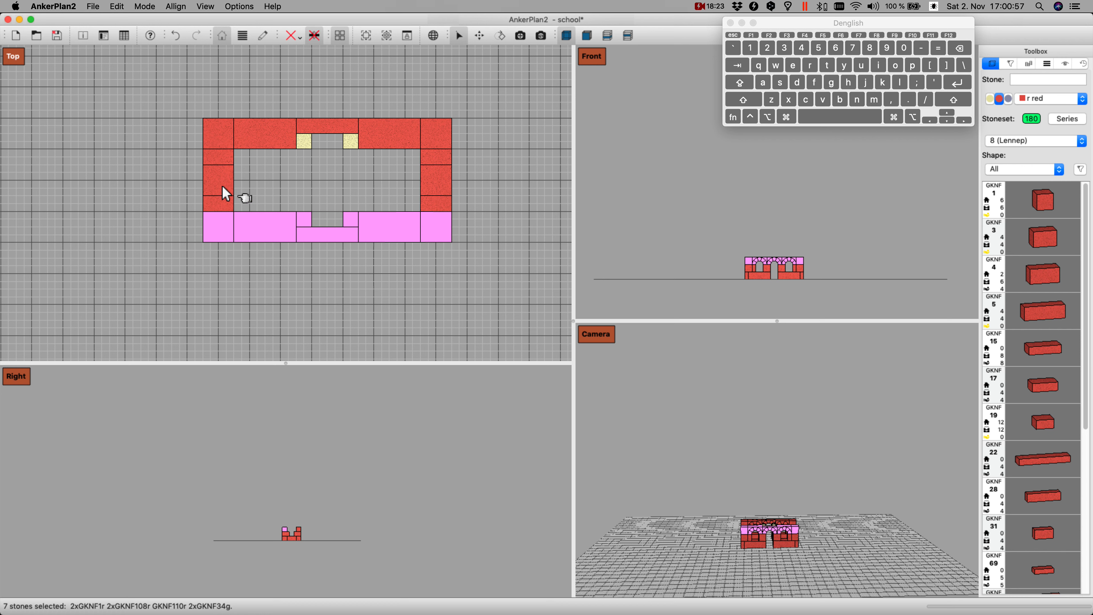
# Step: Add a red GKNF 113 half arch over the left wall's window gap, tilt it upright and lower it beside the lower-left corner stone
pyautogui.click(220, 158)
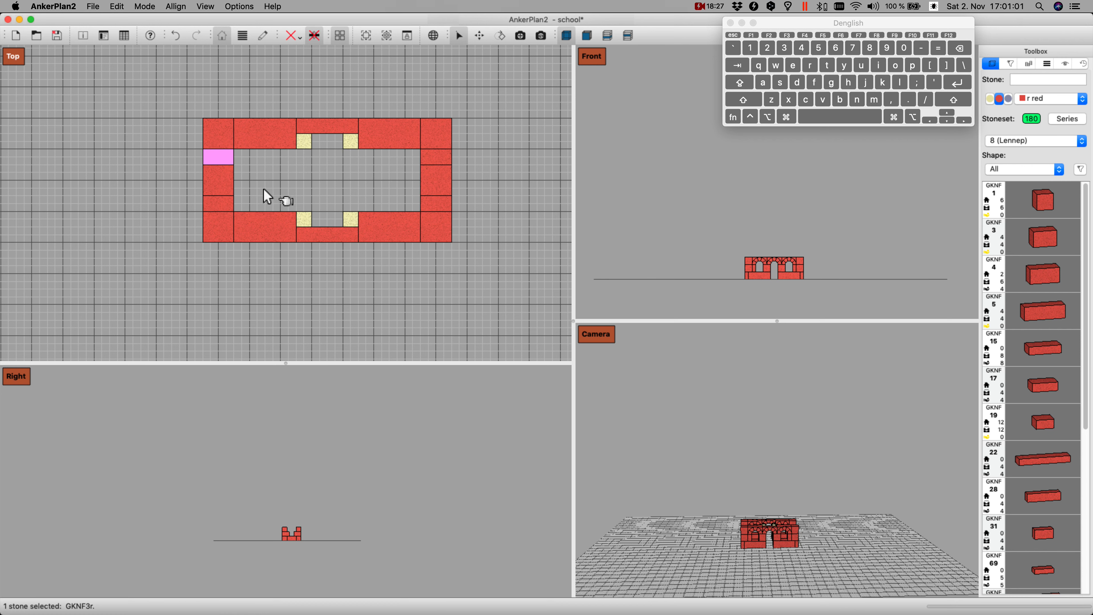
pyautogui.write('113')
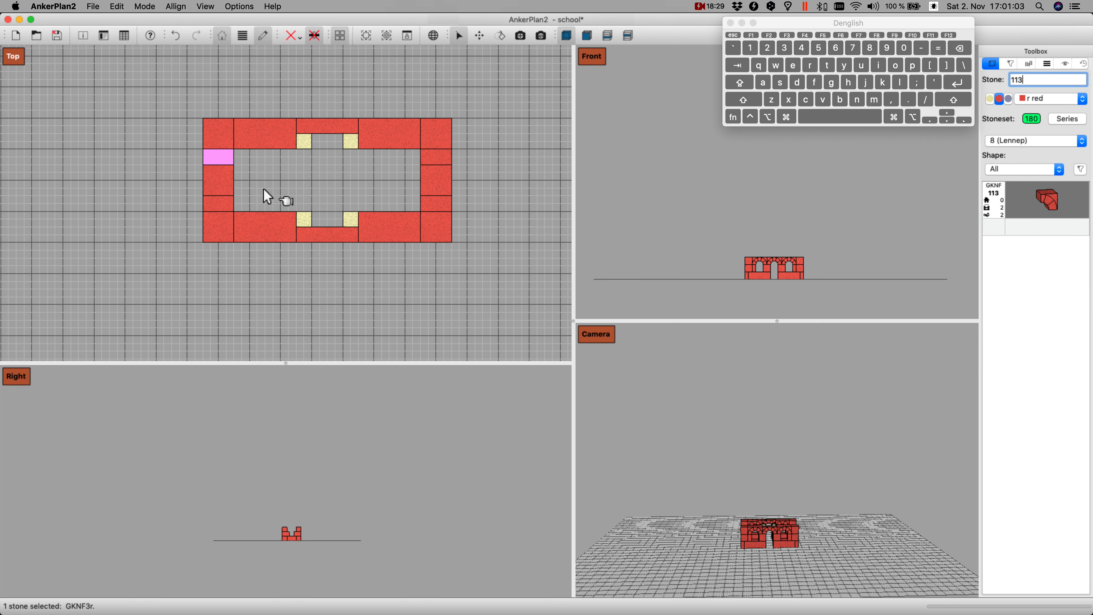
pyautogui.press('Return')
pyautogui.press('Down')
pyautogui.press('Down')
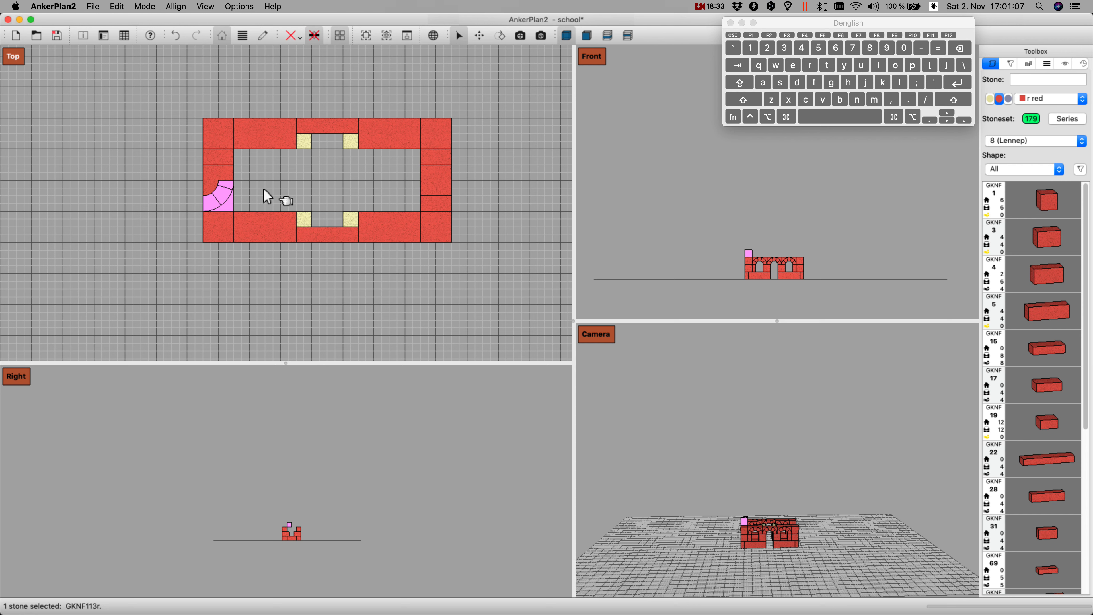
pyautogui.press('k')
pyautogui.press('Down')
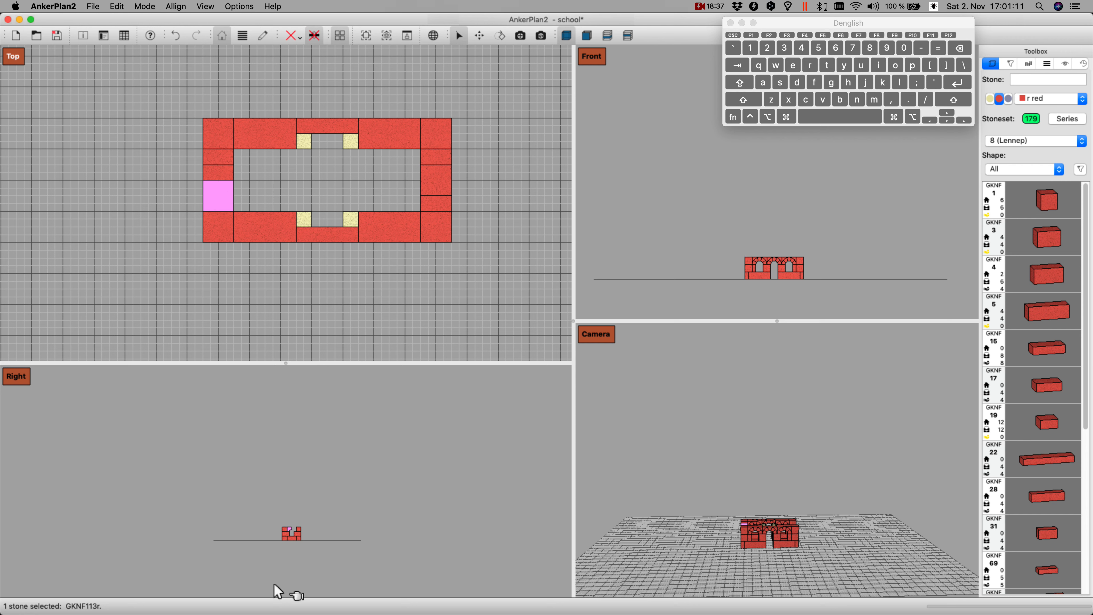
# Step: Turn the GKNF 113 half arch to match the window curve and move it one grid square up against the upper-left corner stone
pyautogui.keyDown('shift'); pyautogui.moveTo(332, 532); pyautogui.dragTo(336, 485); pyautogui.keyUp('shift')
pyautogui.scroll(10, 357, 468)
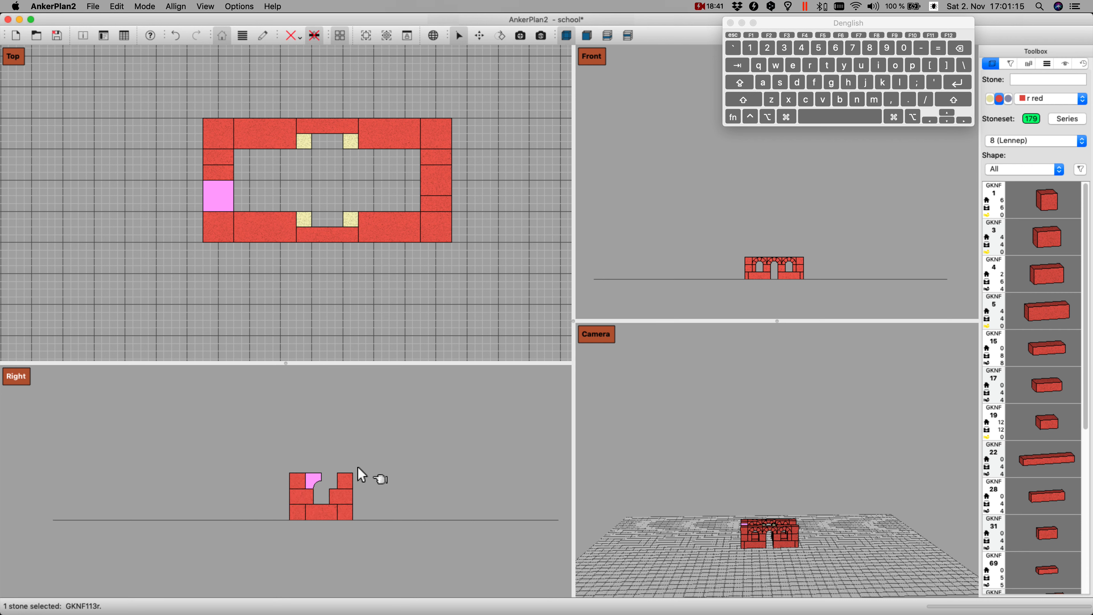
pyautogui.scroll(5, 362, 474)
pyautogui.keyDown('shift'); pyautogui.moveTo(427, 501); pyautogui.dragTo(366, 501); pyautogui.keyUp('shift')
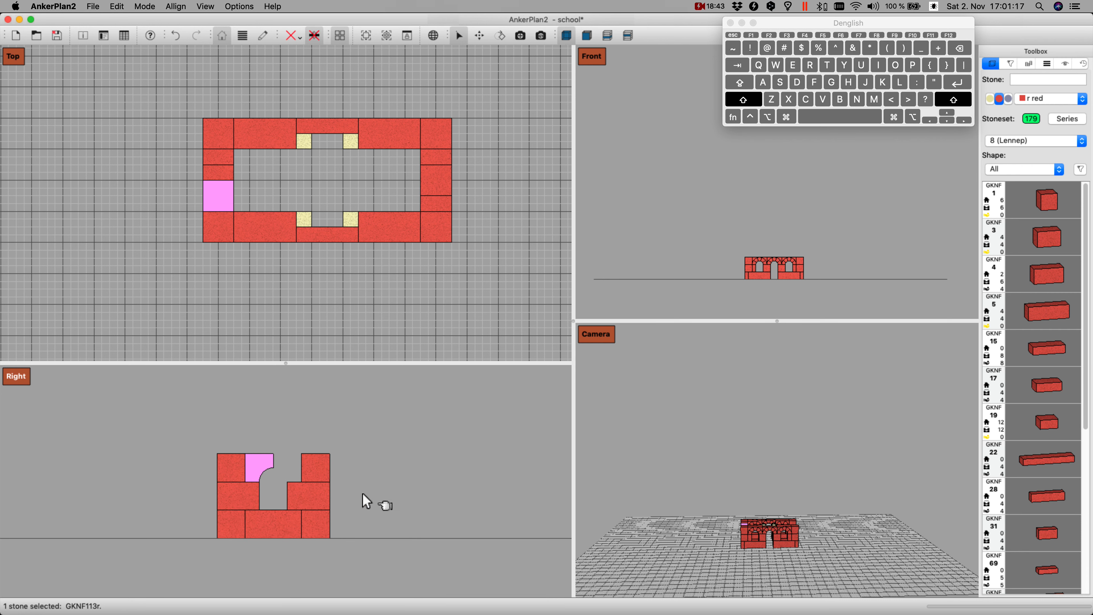
pyautogui.keyDown('shift'); pyautogui.scroll(1, 363, 495); pyautogui.keyUp('shift')
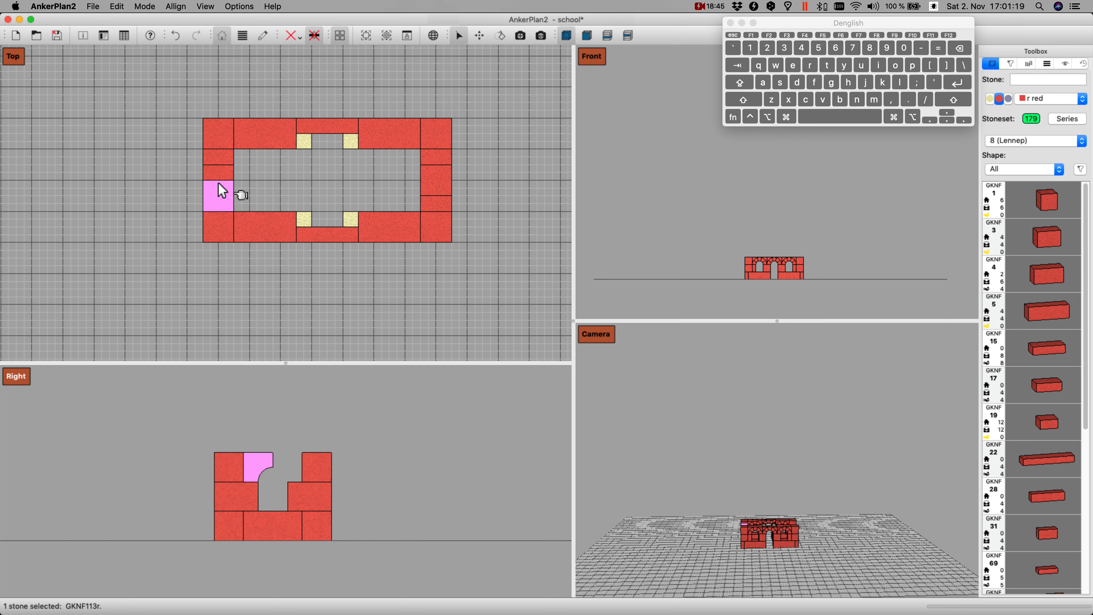
pyautogui.press('i')
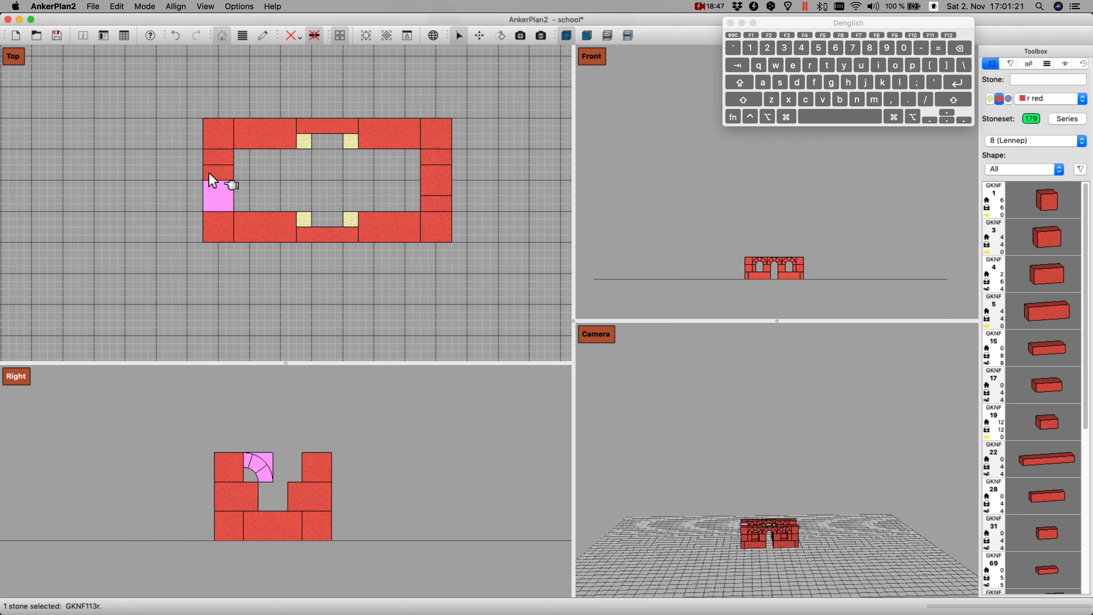
pyautogui.press('Up')
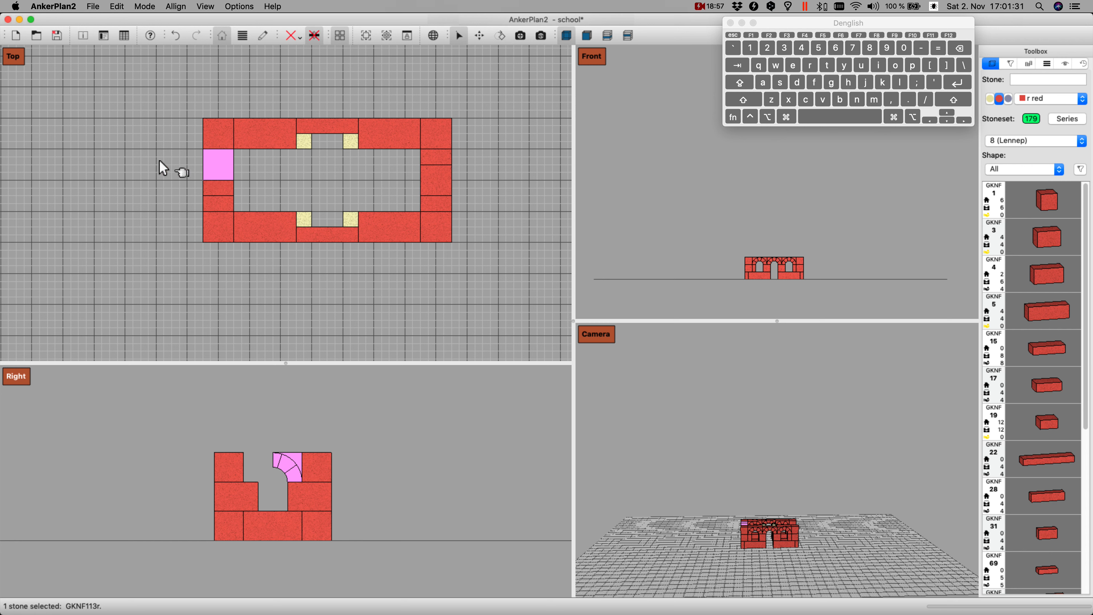
# Step: Create a mirrored copy of the GKNF 113 half arch using the Left / Right mirror plane
pyautogui.rightClick(292, 460)
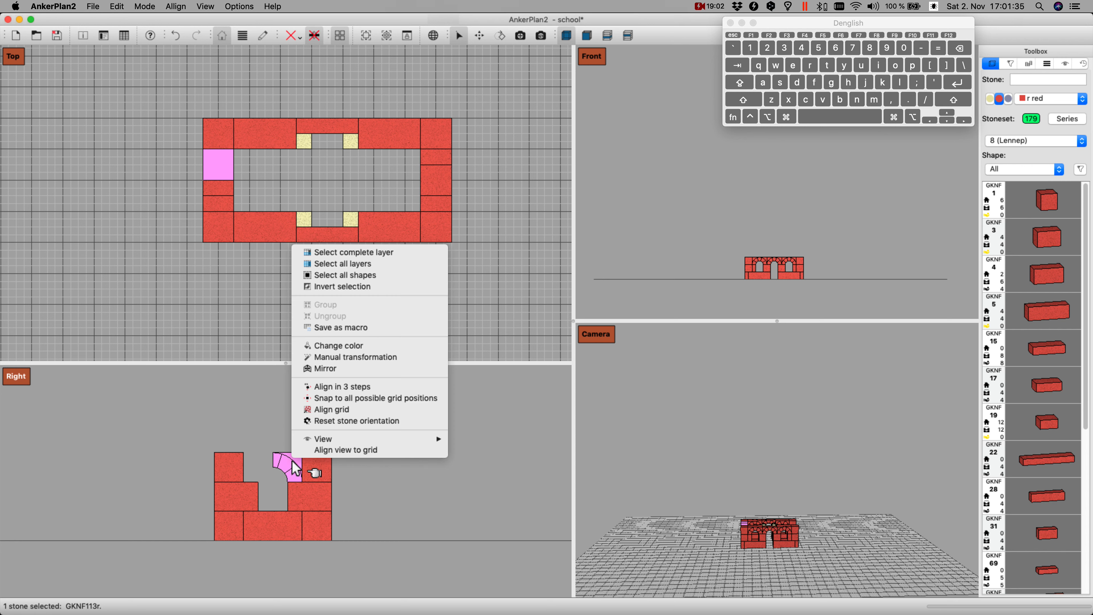
pyautogui.click(340, 370)
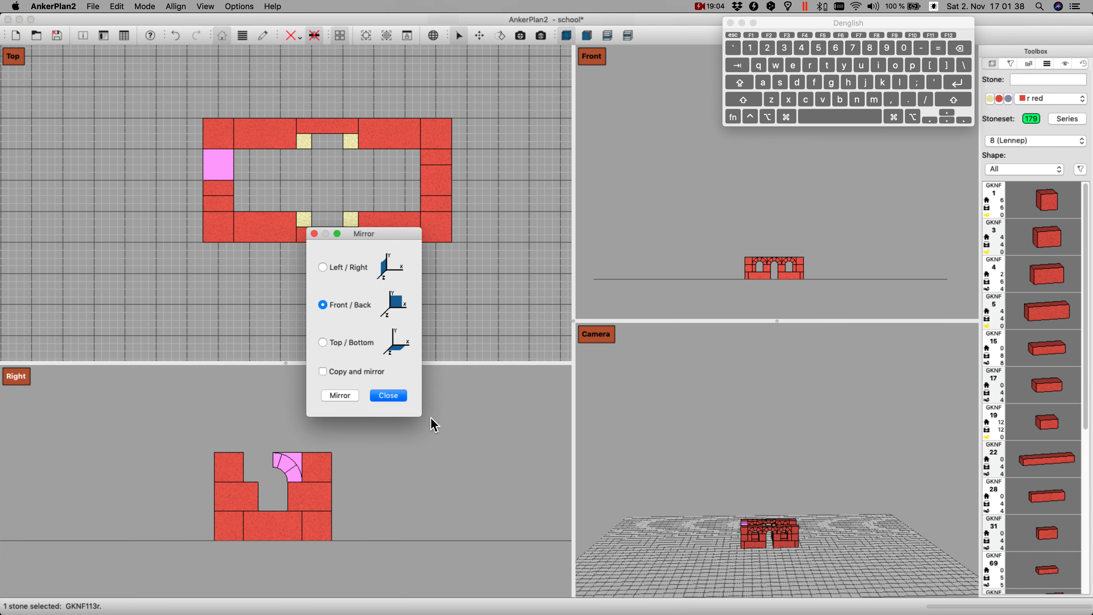
pyautogui.click(323, 268)
pyautogui.click(335, 372)
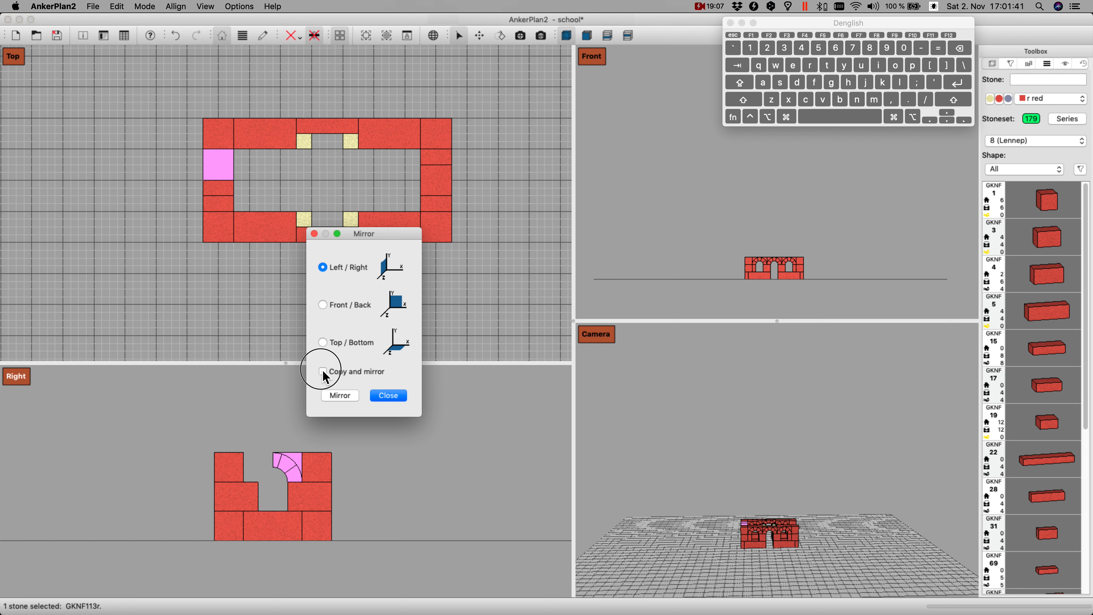
pyautogui.click(343, 395)
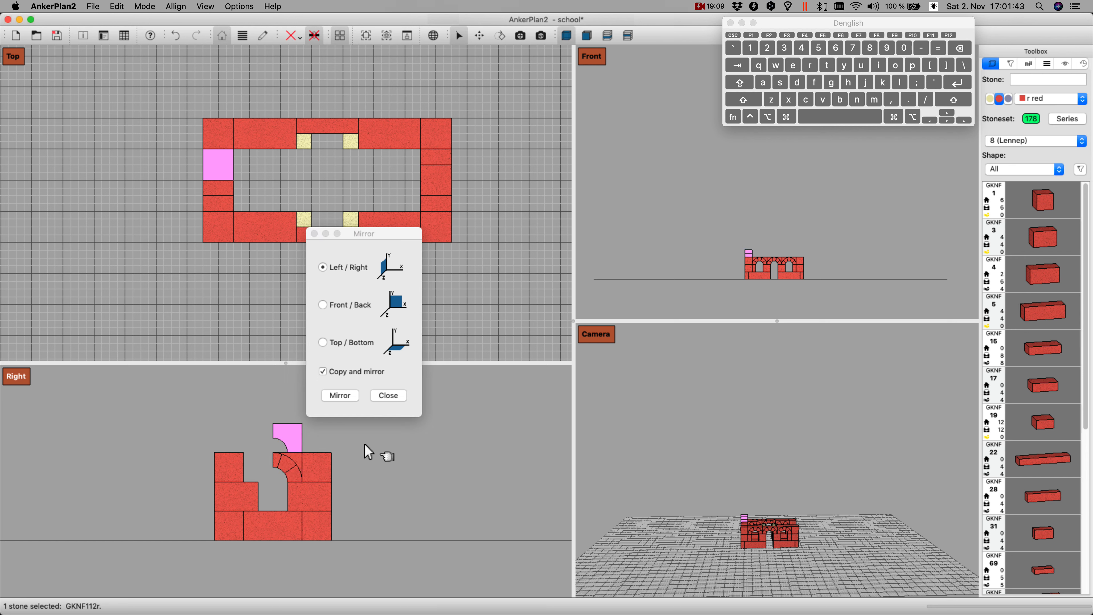
pyautogui.click(397, 396)
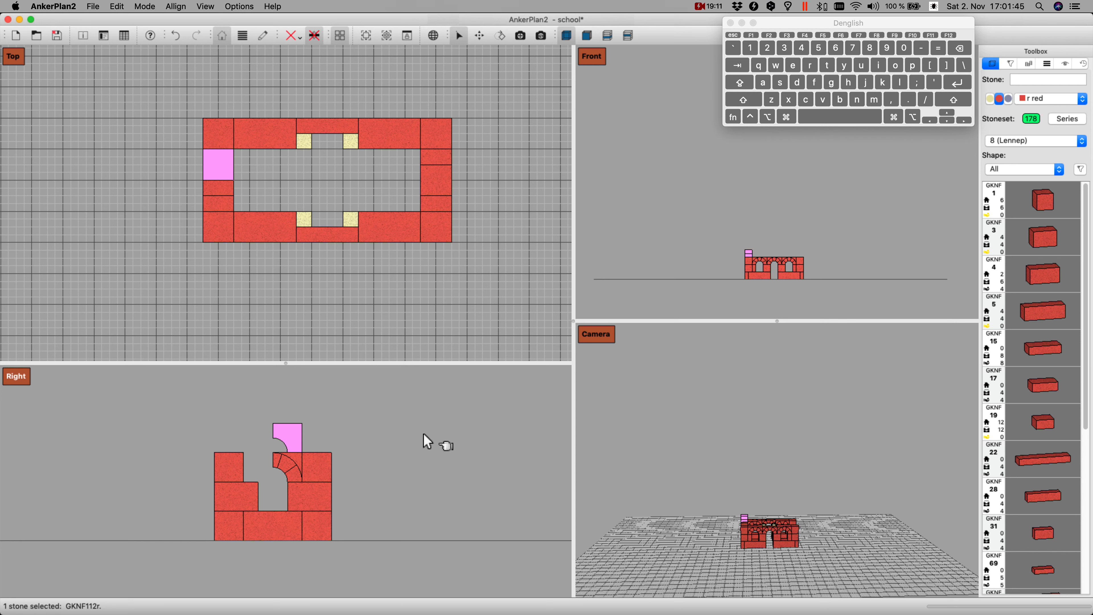
# Step: Move the mirrored half arch beside the lower-left corner stone, turn it, lower it to complete the window arch and check both halves' stone numbers
pyautogui.hotkey('shift', 'Left')
pyautogui.press('i')
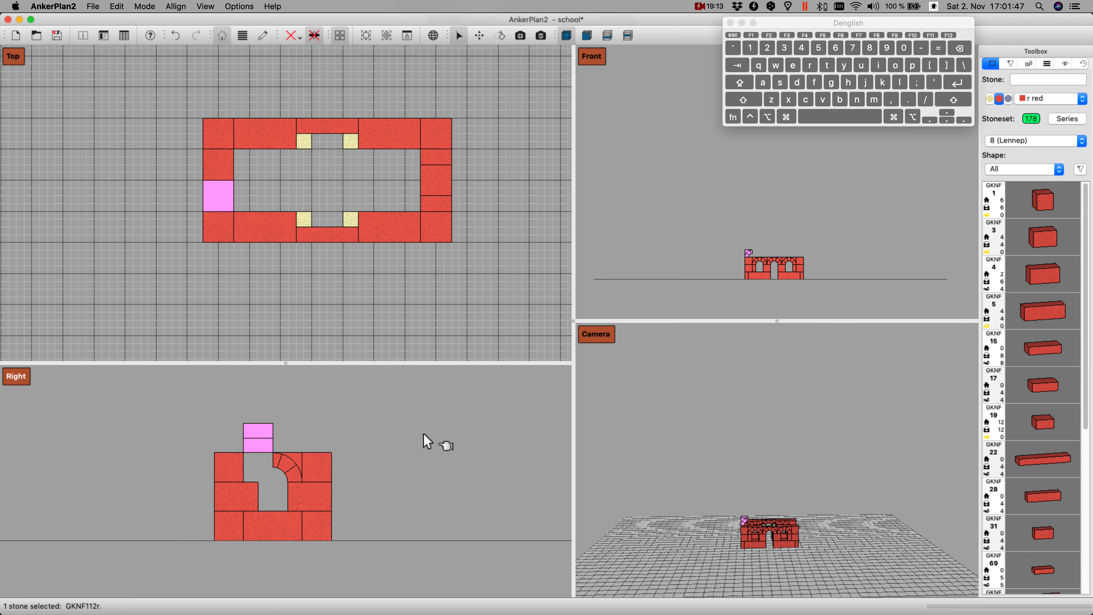
pyautogui.hotkey('shift', 'Down')
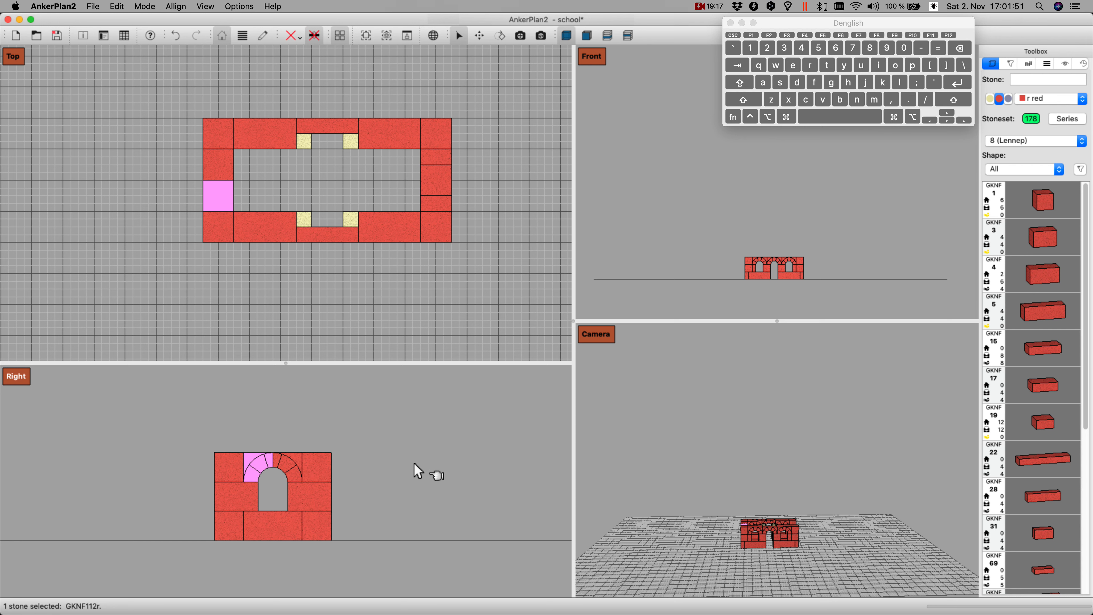
pyautogui.click(291, 468)
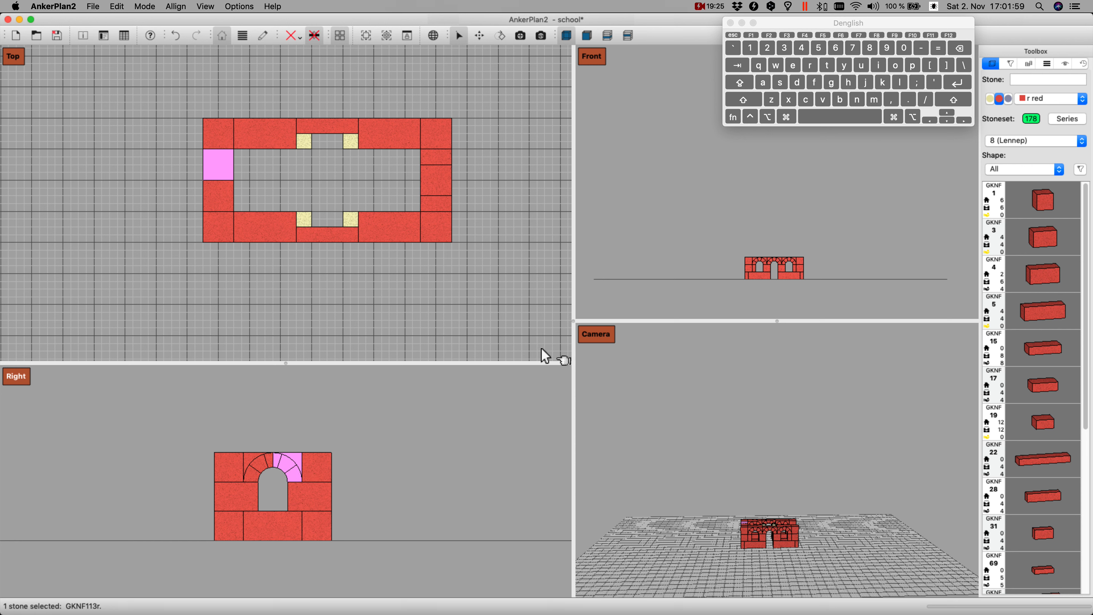
pyautogui.click(249, 464)
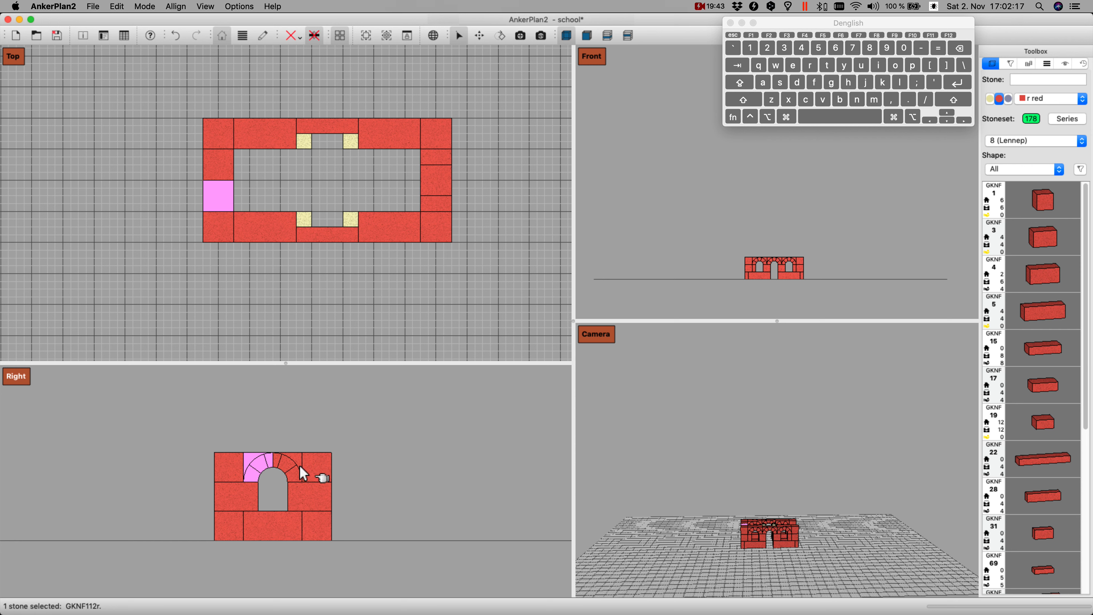
# Step: Duplicate the left wall's GKNF 112 and GKNF 113 half arches and move the copied pair above the right wall
pyautogui.click(223, 160)
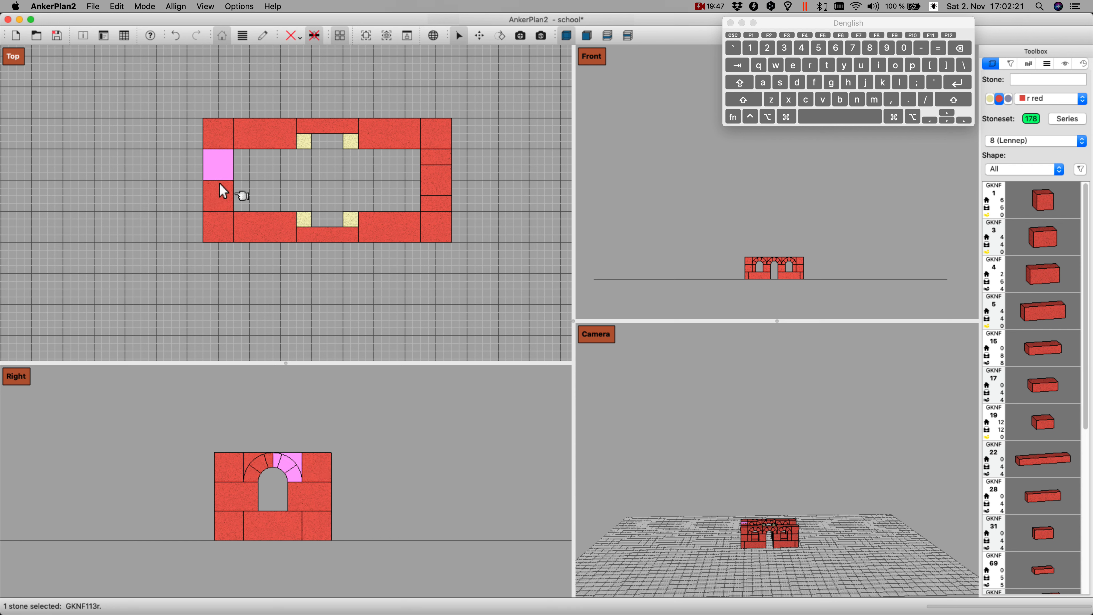
pyautogui.keyDown('super'); pyautogui.click(222, 196); pyautogui.keyUp('super')
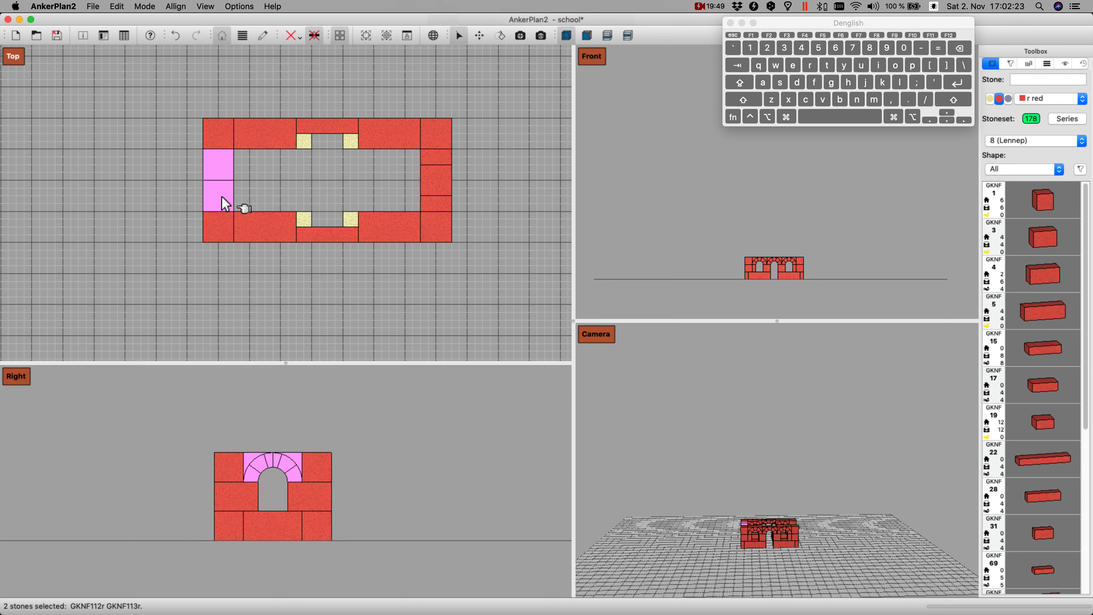
pyautogui.press('super+d')
pyautogui.press('Right')
pyautogui.press('Right')
pyautogui.press('Right')
pyautogui.press('Right')
pyautogui.press('Right')
pyautogui.press('Right')
pyautogui.press('Right')
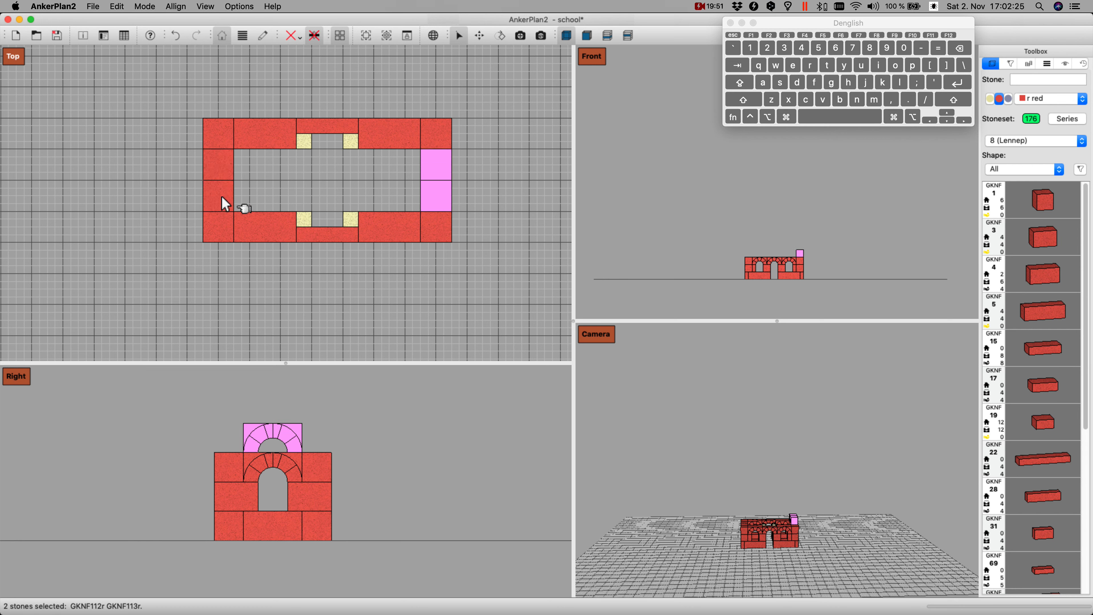
# Step: Turn the copied half-arch pair by half a turn and lower it into the right wall's window gap
pyautogui.press('r')
pyautogui.press('r')
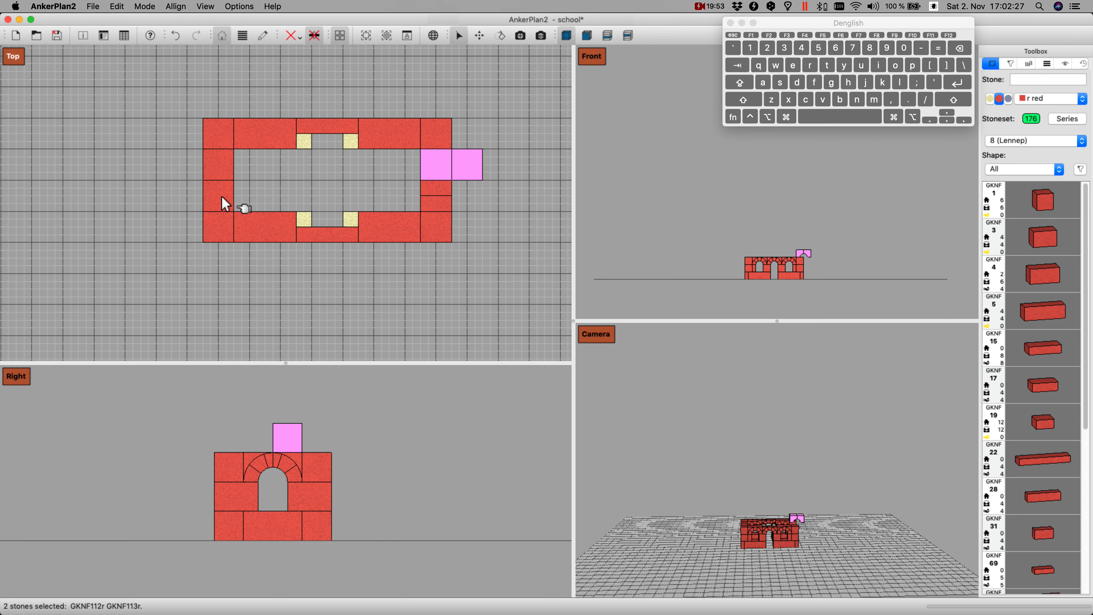
pyautogui.press('Return')
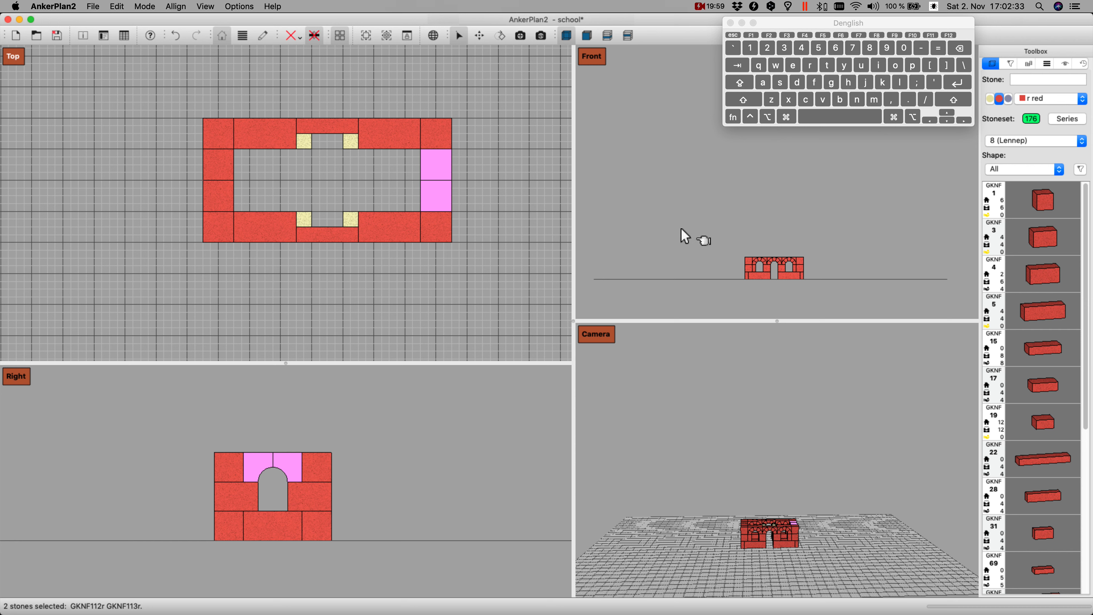
# Step: Check the right wall's two half arches and move the pair across the interior, against the inner face of the left wall
pyautogui.click(433, 279)
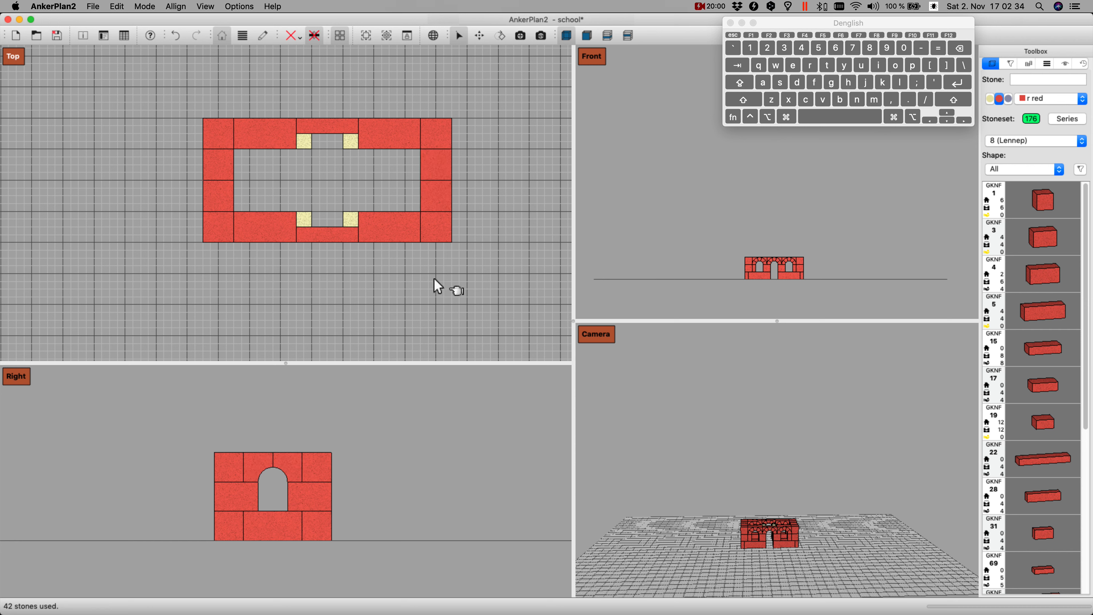
pyautogui.click(252, 460)
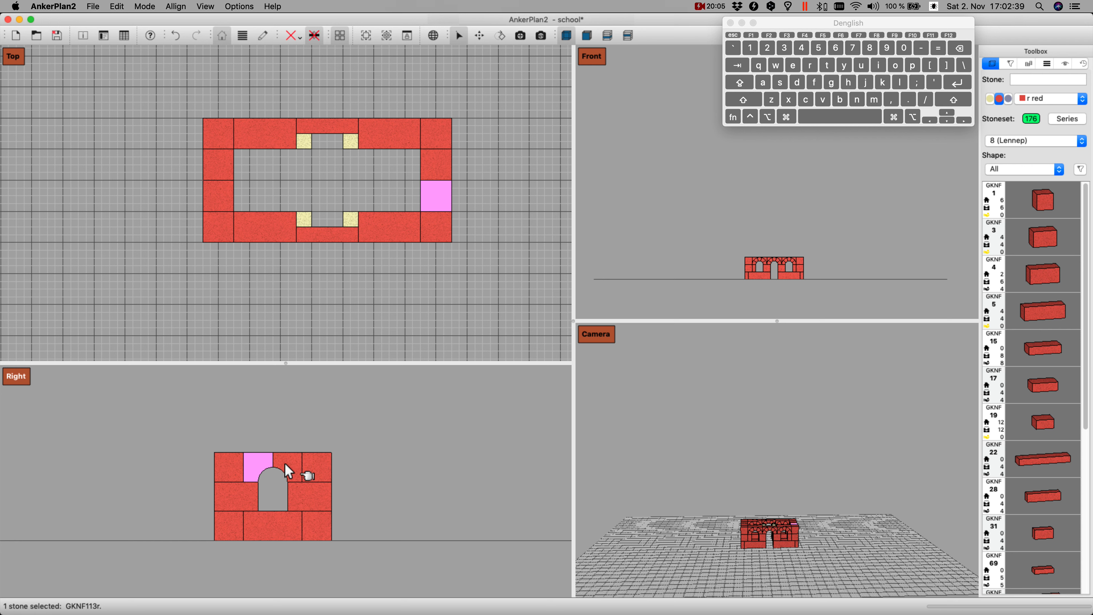
pyautogui.keyDown('super'); pyautogui.click(435, 167); pyautogui.keyUp('super')
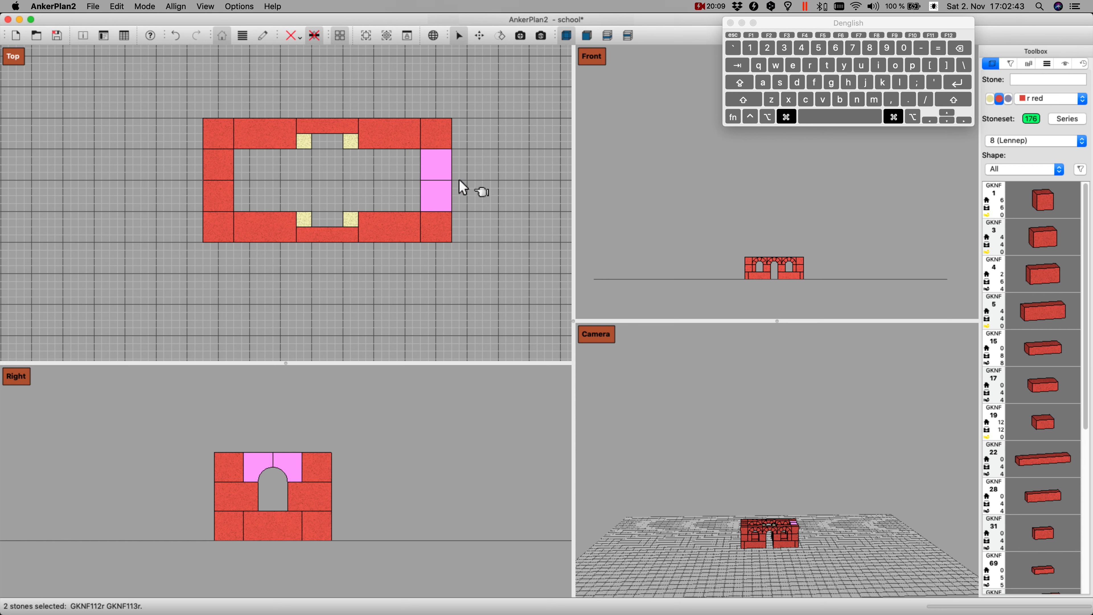
pyautogui.press('Left')
pyautogui.press('Left')
pyautogui.press('Left')
pyautogui.press('Left')
pyautogui.press('Left')
pyautogui.press('Left')
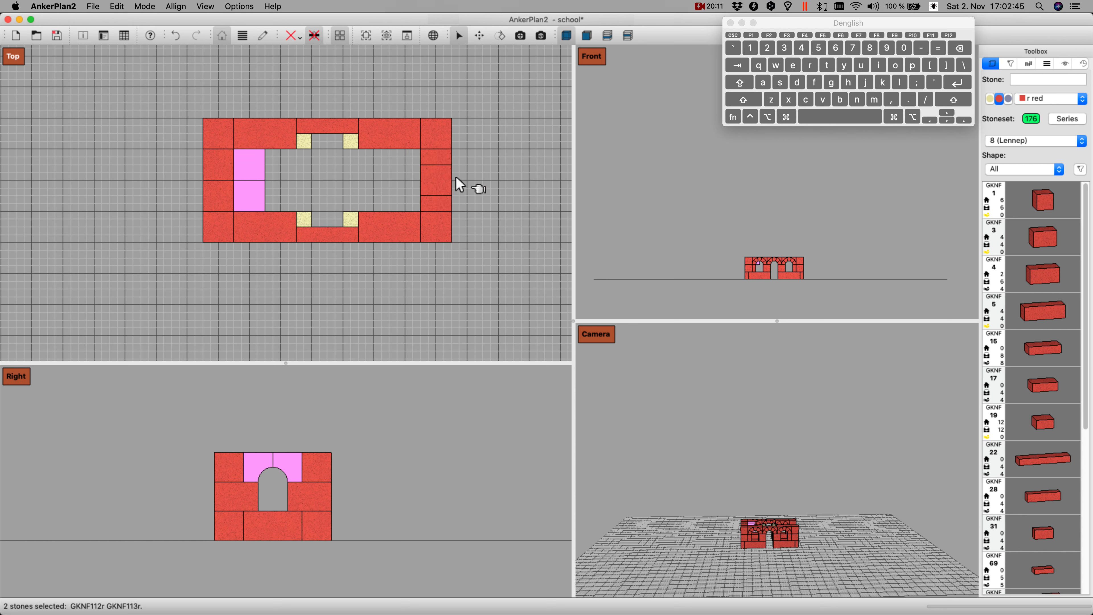
# Step: Move the left wall's original GKNF 112 and GKNF 113 pair around the front of the building into the right wall's window gap
pyautogui.click(212, 166)
pyautogui.keyDown('shift'); pyautogui.click(209, 192); pyautogui.keyUp('shift')
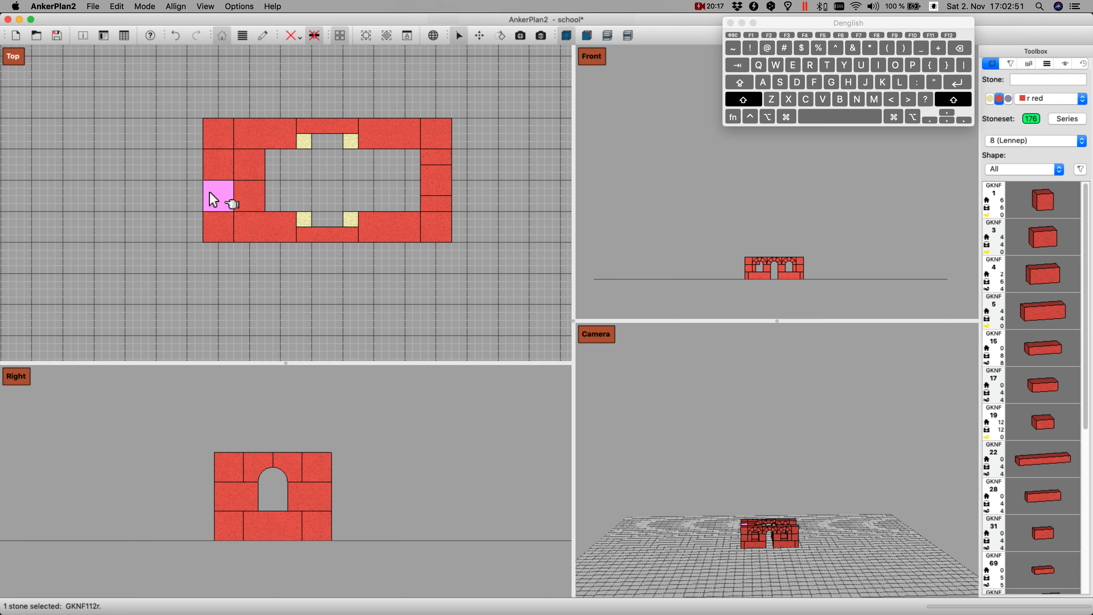
pyautogui.keyDown('super'); pyautogui.click(218, 166); pyautogui.keyUp('super')
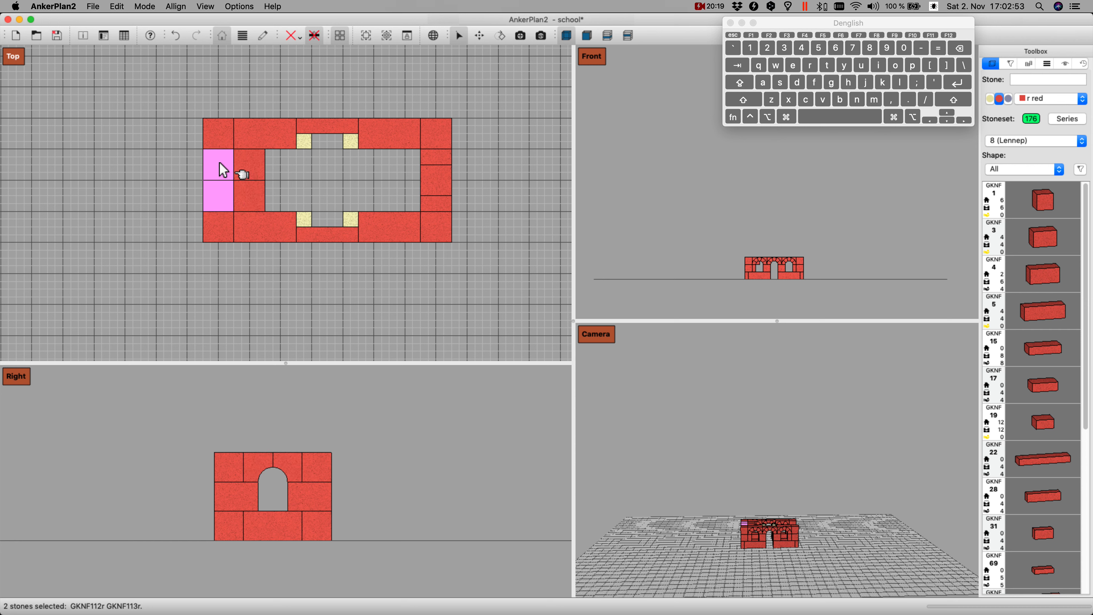
pyautogui.press('Left')
pyautogui.press('Left')
pyautogui.press('Down')
pyautogui.press('Down')
pyautogui.press('Down')
pyautogui.press('Right')
pyautogui.press('Right')
pyautogui.press('Right')
pyautogui.press('Right')
pyautogui.press('Right')
pyautogui.press('Right')
pyautogui.press('Right')
pyautogui.press('Right')
pyautogui.press('Right')
pyautogui.press('Right')
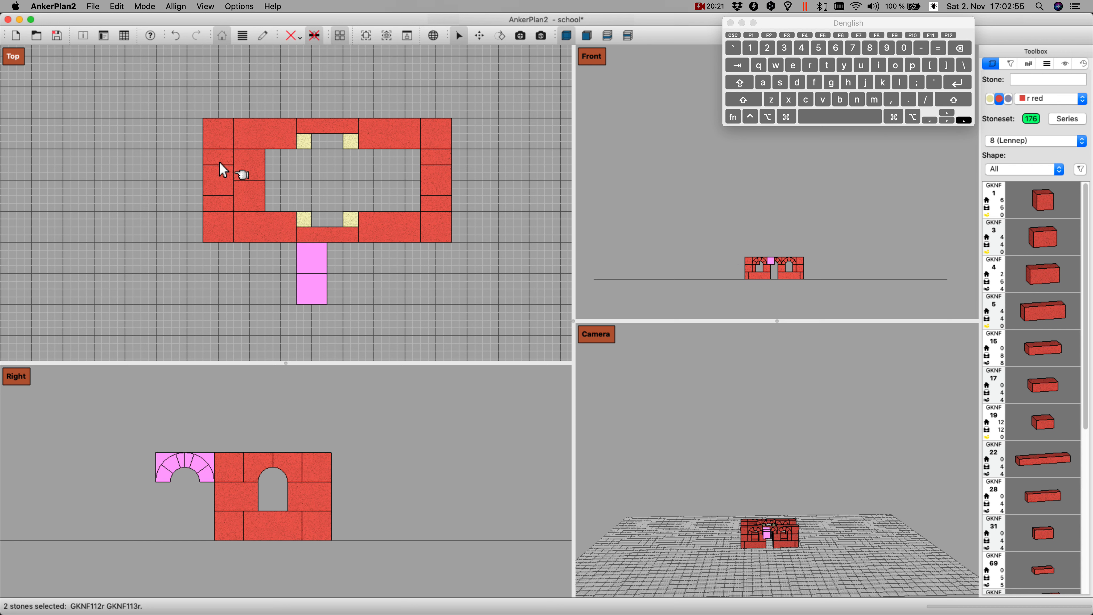
pyautogui.press('Up')
pyautogui.press('Up')
pyautogui.press('Up')
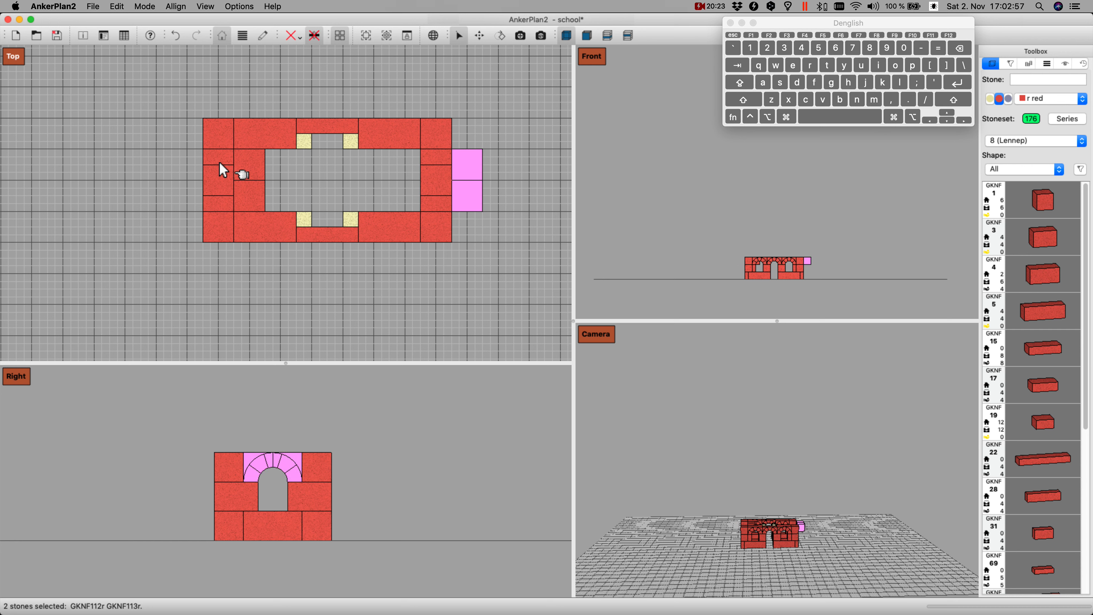
pyautogui.press('Left')
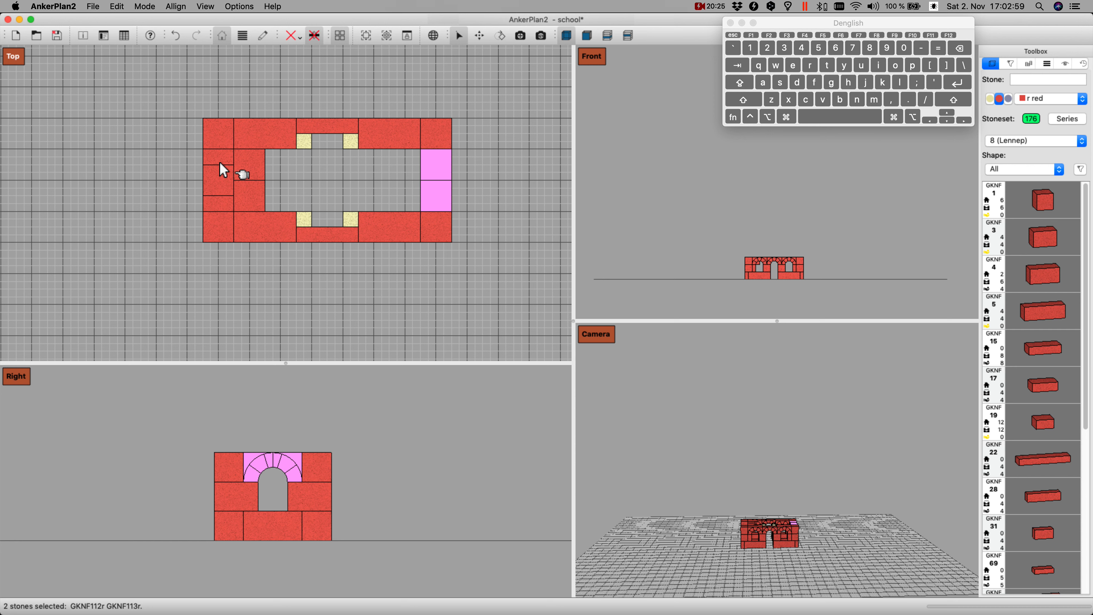
# Step: Shift the inner GKNF 112 and GKNF 113 pair outward into the left wall's window gap
pyautogui.click(257, 163)
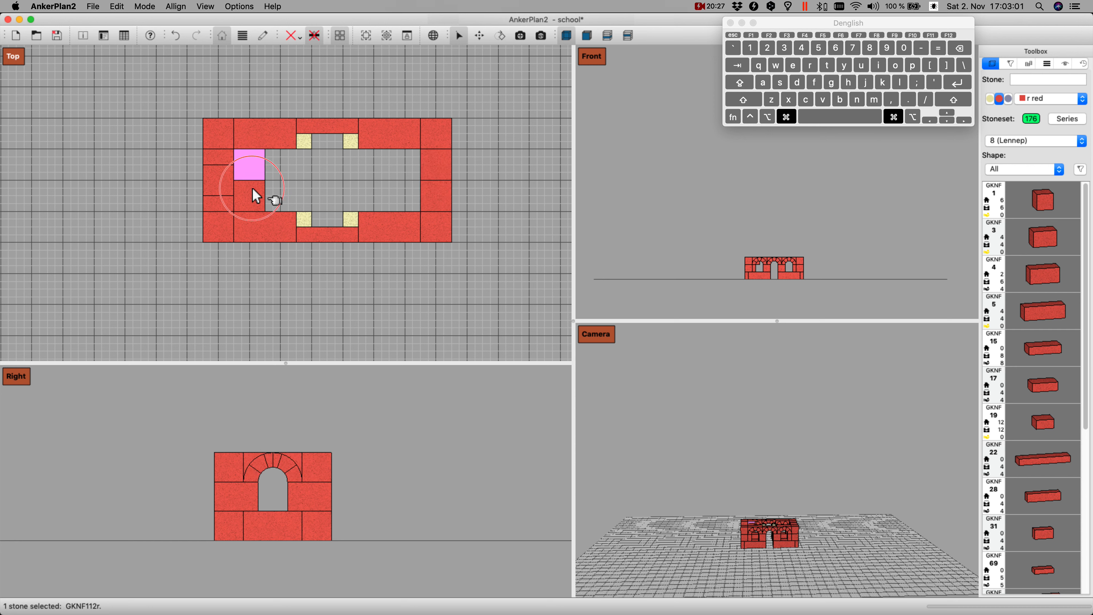
pyautogui.keyDown('super'); pyautogui.click(254, 196); pyautogui.keyUp('super')
pyautogui.press('Left')
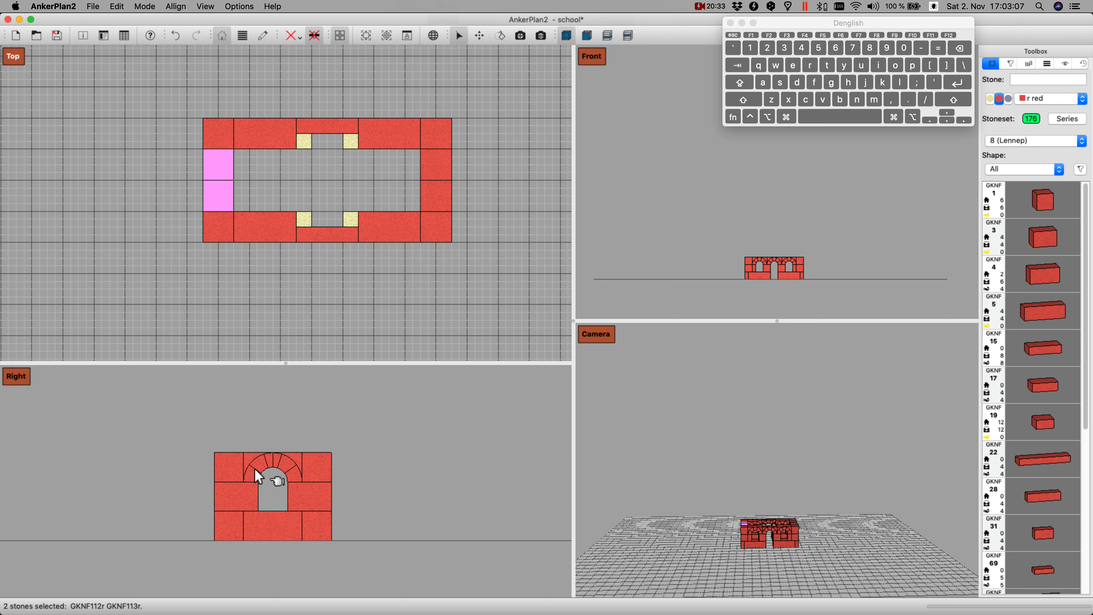
# Step: Switch the Right view to the Left view and inspect the finished window arches from the side and in the Camera view
pyautogui.rightClick(85, 387)
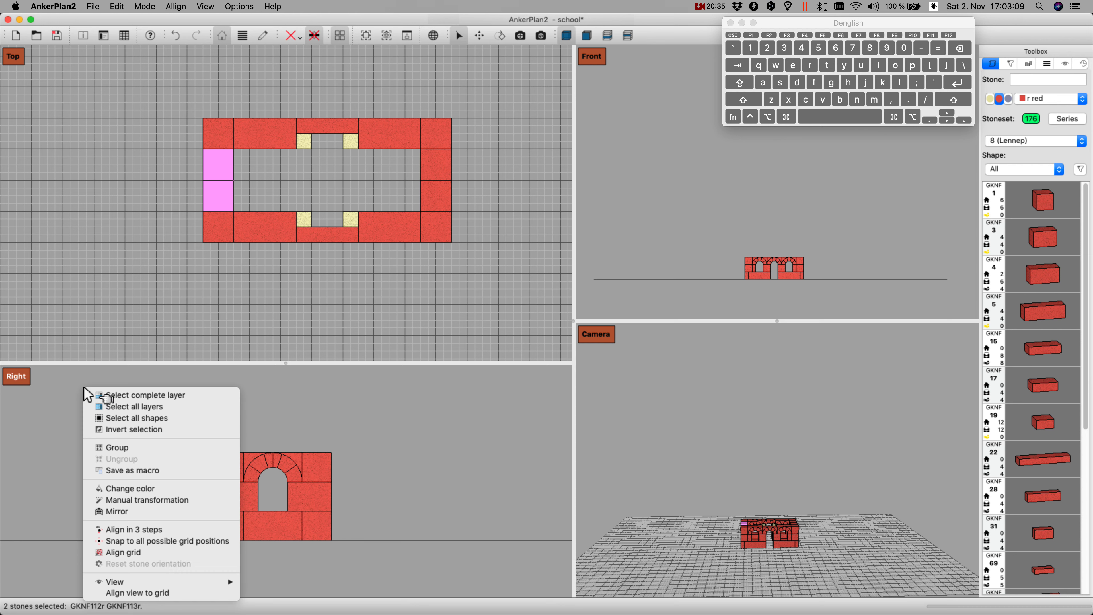
pyautogui.moveTo(224, 582)
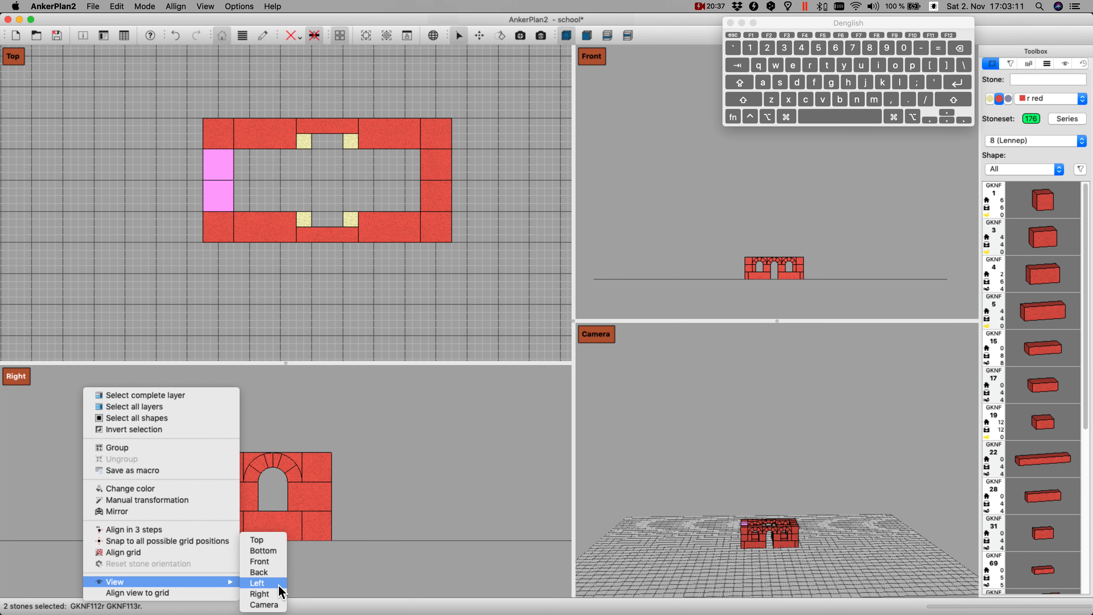
pyautogui.click(258, 583)
pyautogui.scroll(-3, 304, 467)
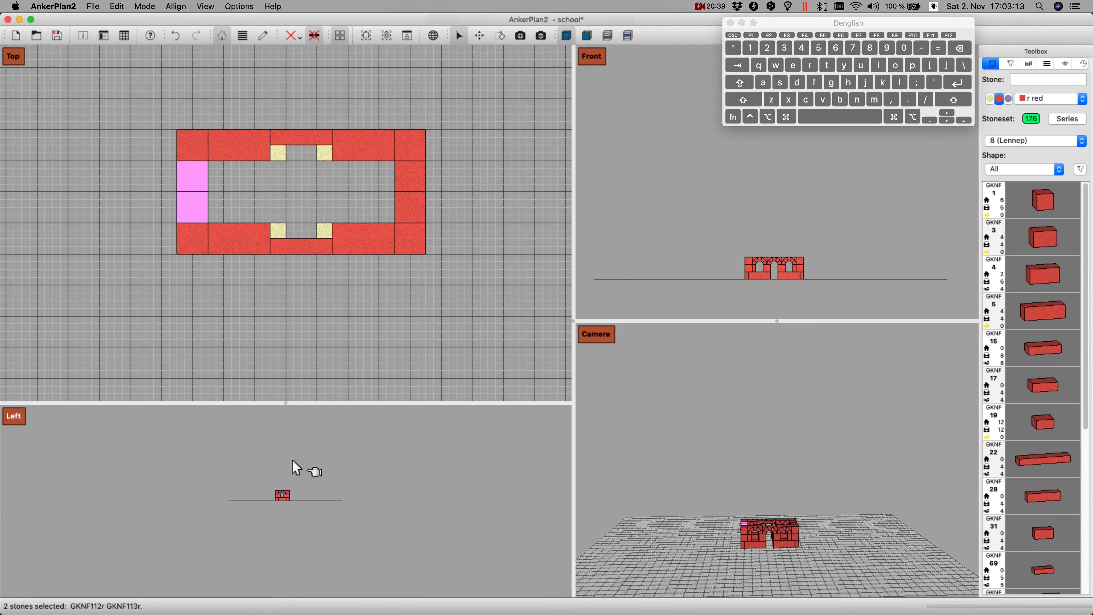
pyautogui.scroll(5, 294, 475)
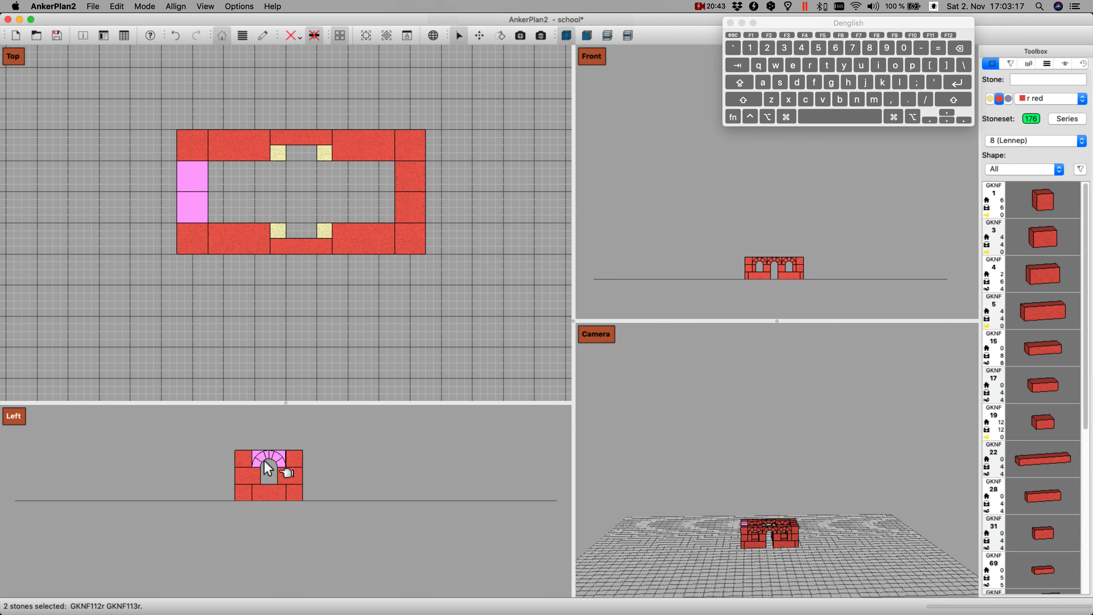
pyautogui.scroll(-4, 301, 286)
pyautogui.scroll(6, 387, 260)
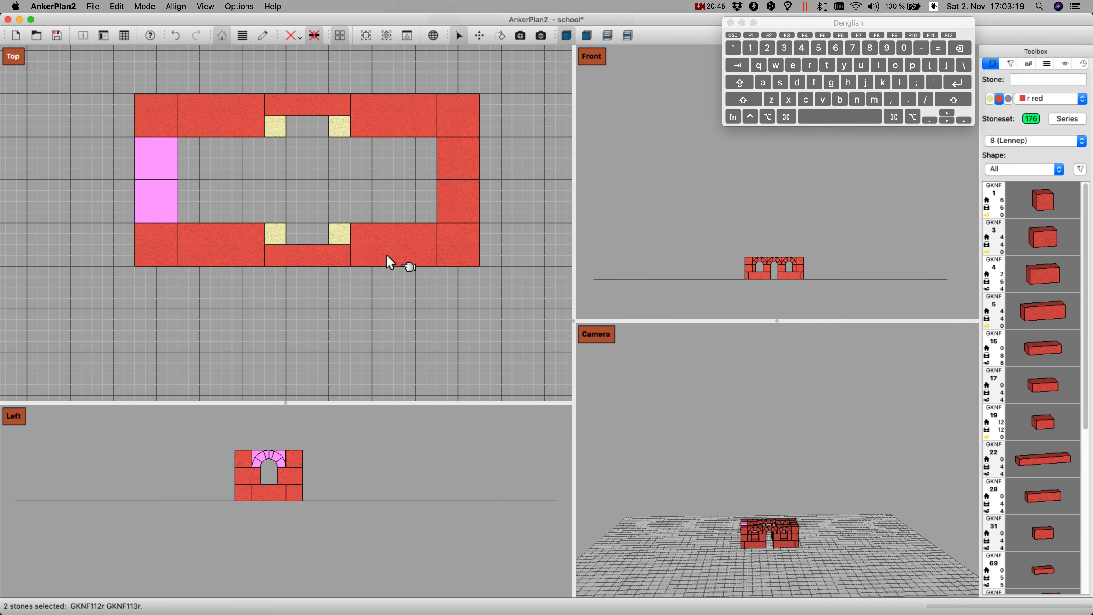
pyautogui.click(364, 318)
pyautogui.scroll(-1, 368, 318)
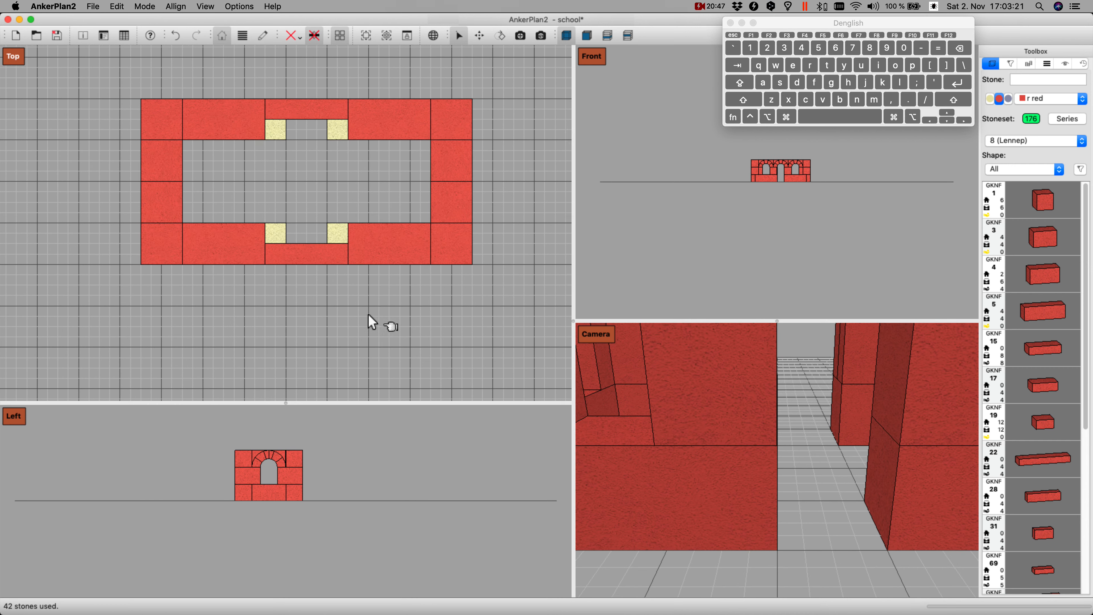
pyautogui.scroll(-6, 805, 441)
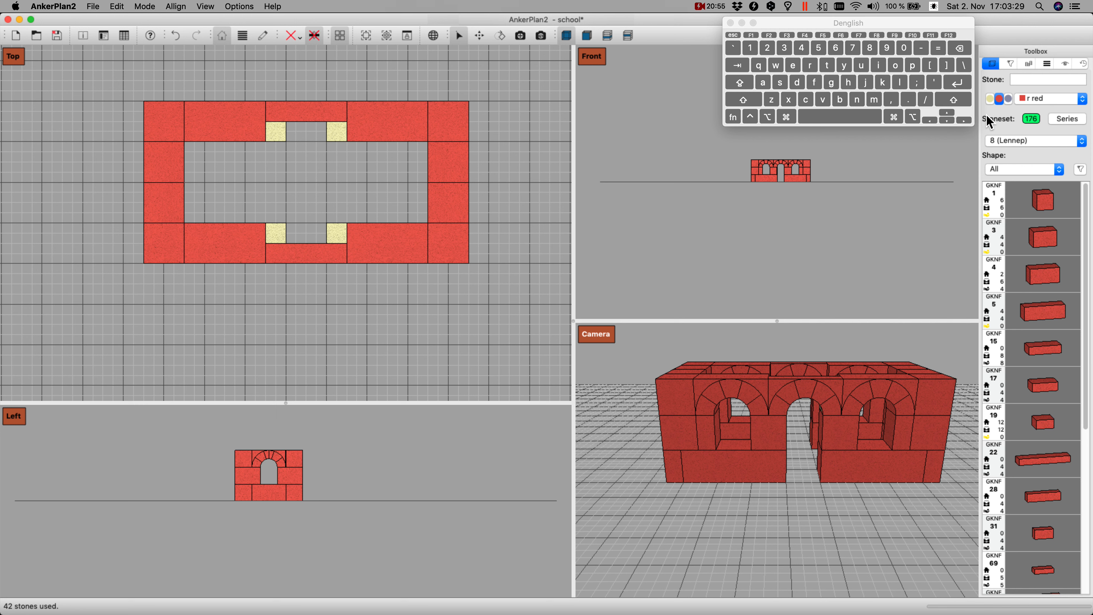
# Step: Show stones of all colours, add a red GKNF 28 stone above the building and turn it parallel to the long walls
pyautogui.click(1082, 99)
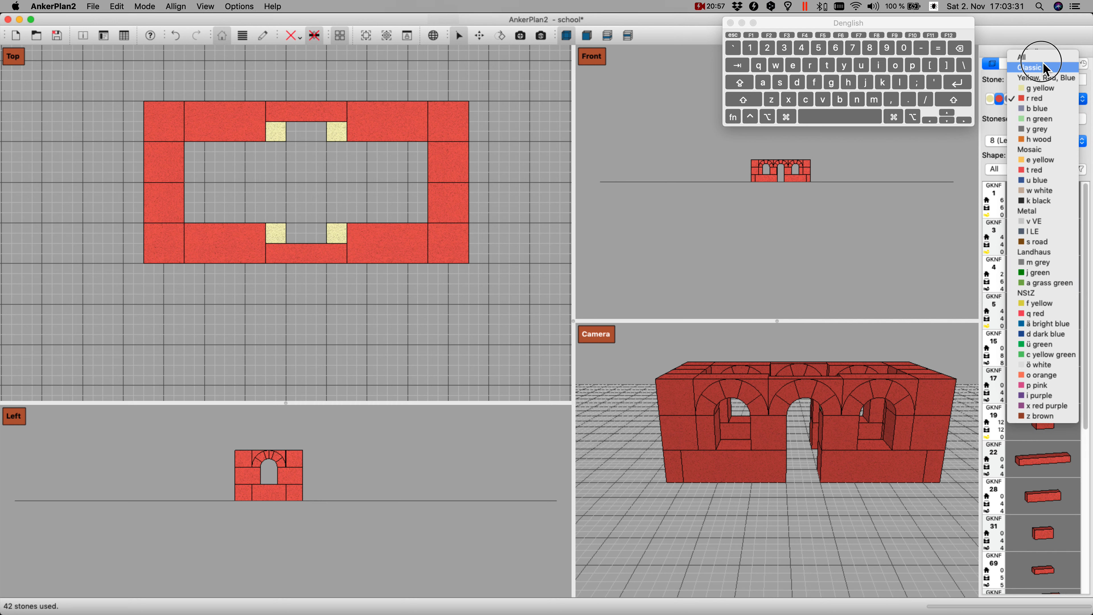
pyautogui.click(1036, 58)
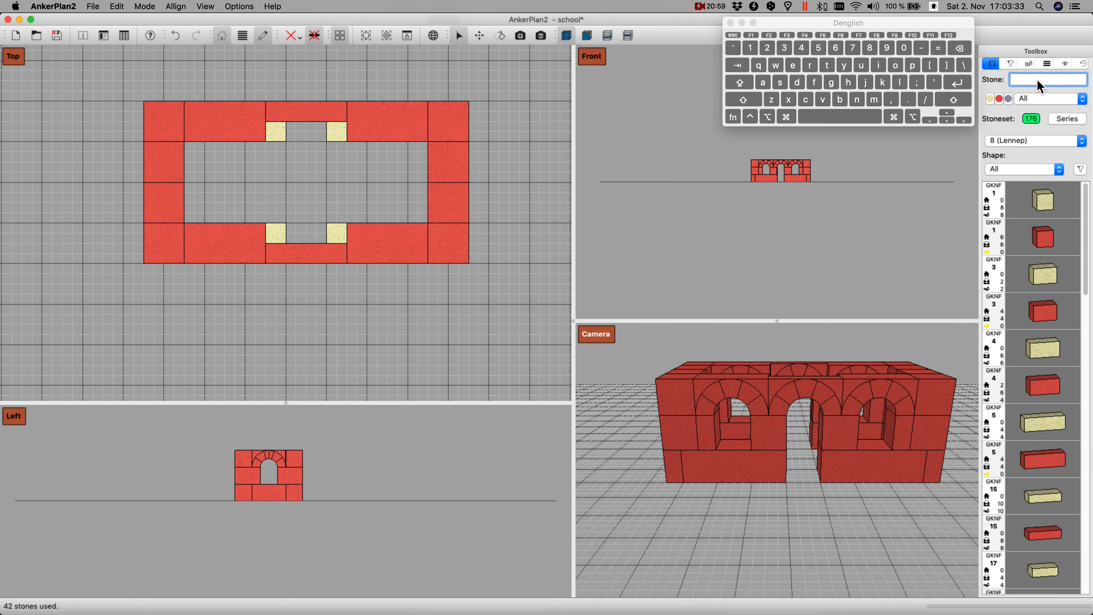
pyautogui.write('28')
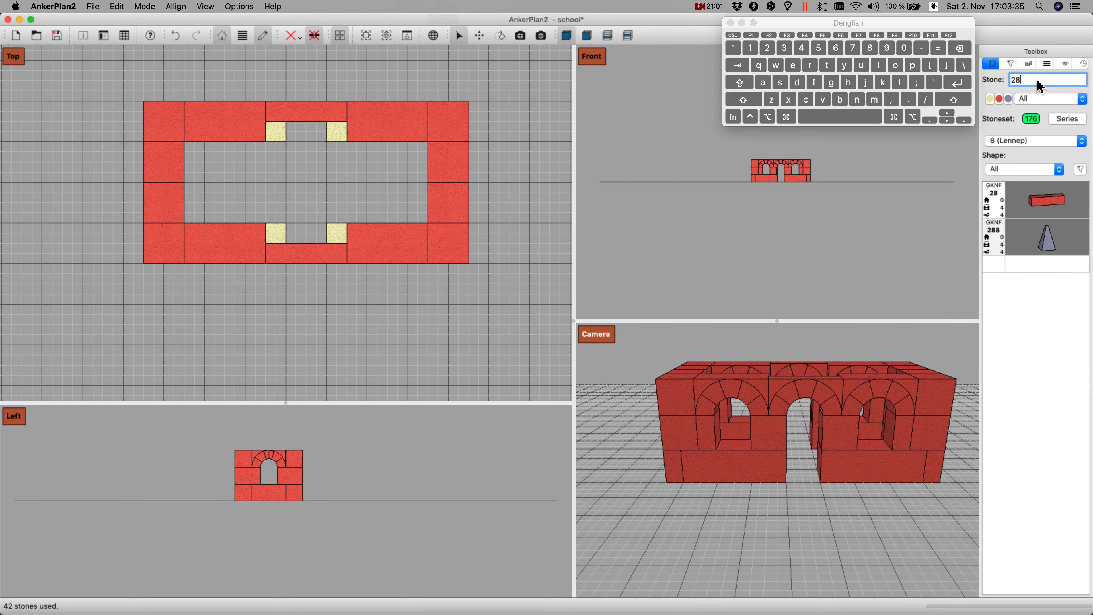
pyautogui.press('Return')
pyautogui.press('Right')
pyautogui.press('Right')
pyautogui.press('Right')
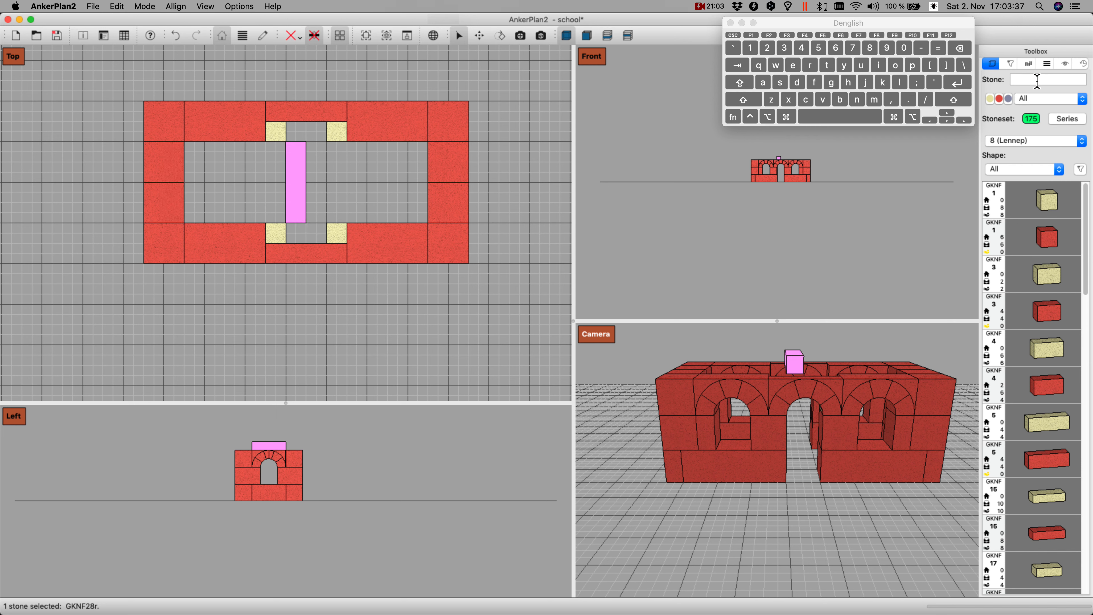
pyautogui.press('z')
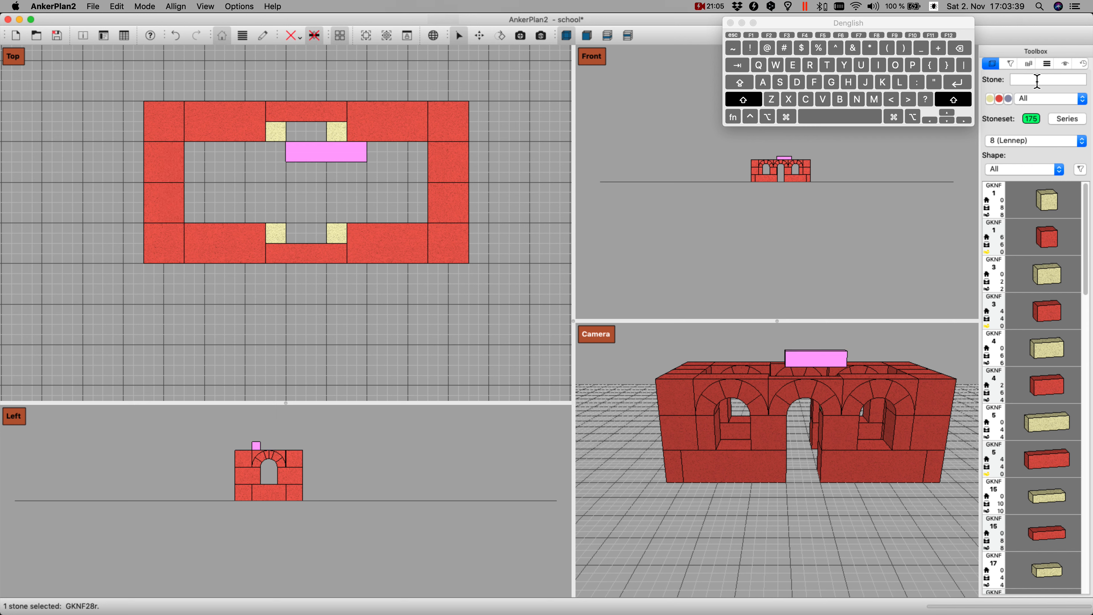
# Step: Align the GKNF 28 stone with the upper wall's middle arch and set it down on the two yellow stones
pyautogui.hotkey('shift', 'Left')
pyautogui.hotkey('shift', 'pageup')
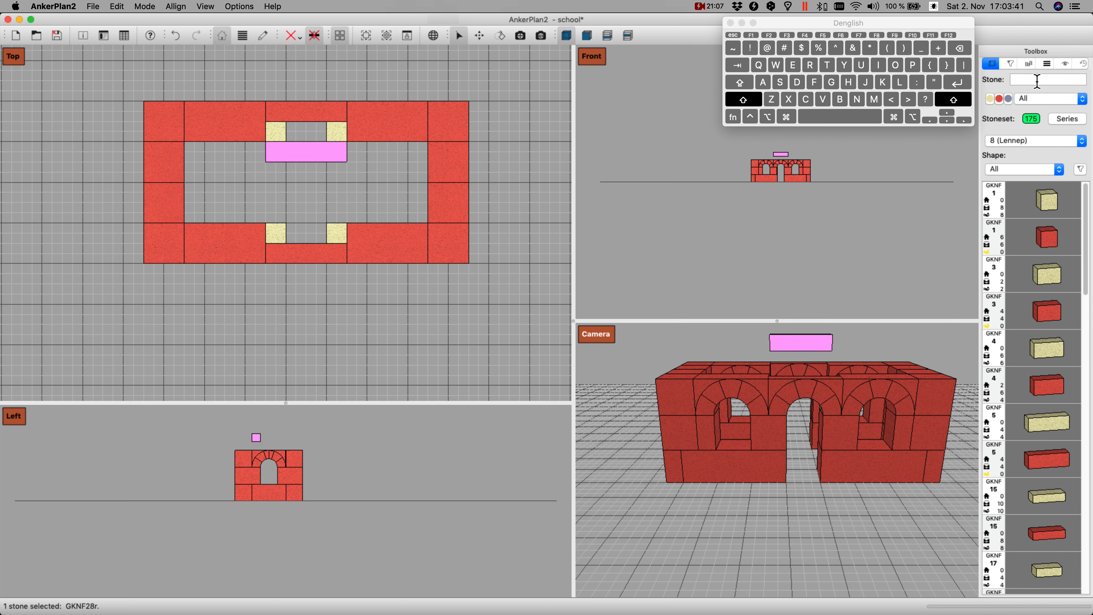
pyautogui.hotkey('shift', 'pagedown')
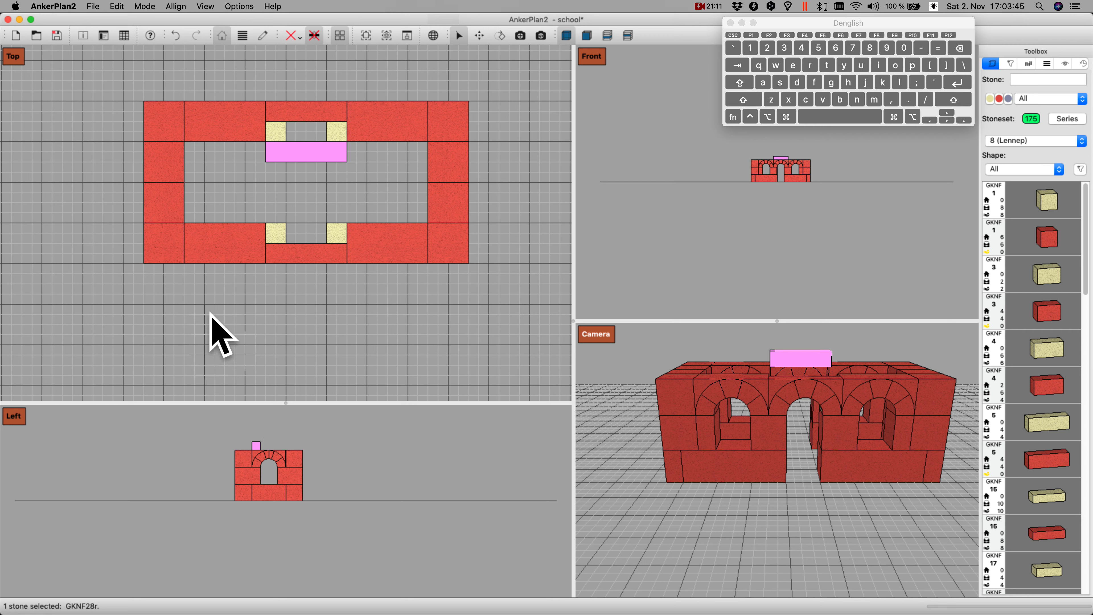
pyautogui.hotkey('shift', 'Up')
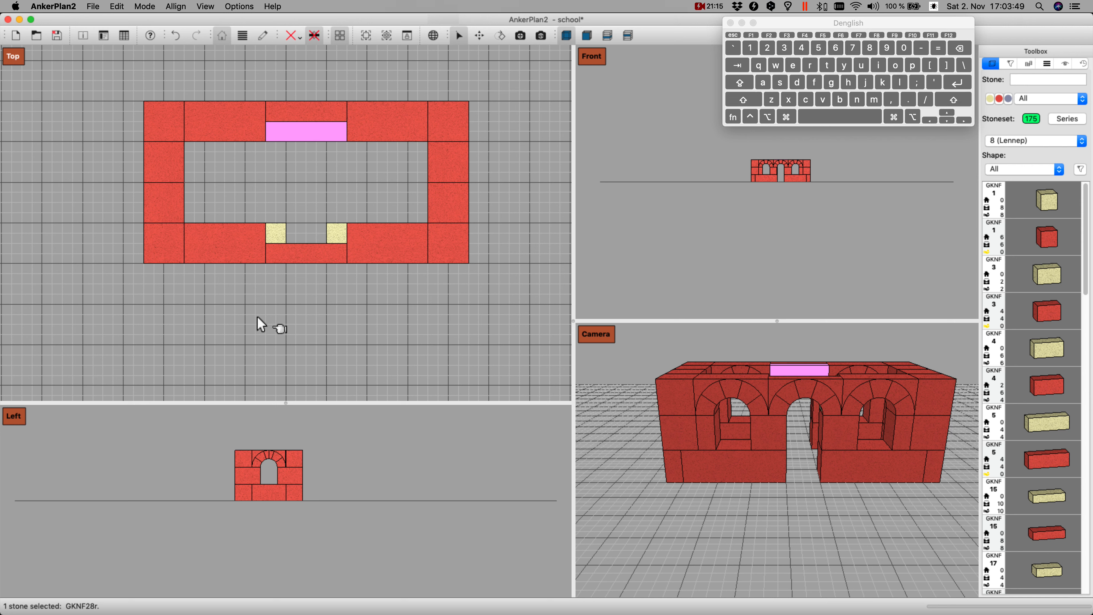
# Step: Duplicate the GKNF 28 stone and set the copy on the two yellow stones behind the lower wall's middle arch
pyautogui.hotkey('shift', 'pageup')
pyautogui.press('Down')
pyautogui.press('Down')
pyautogui.press('Down')
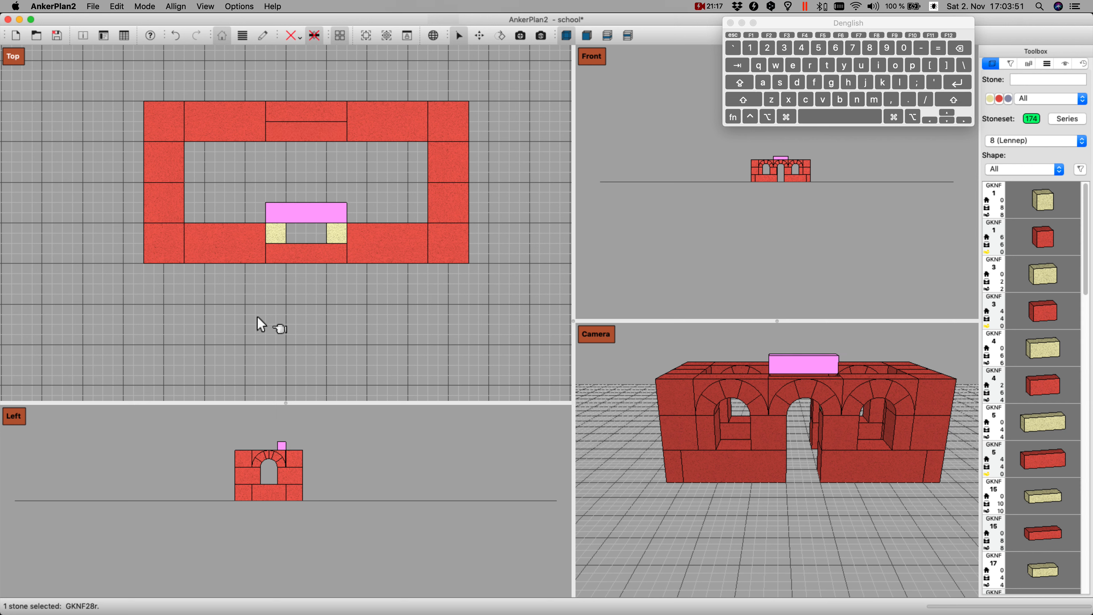
pyautogui.hotkey('shift', 'Up')
pyautogui.press('Return')
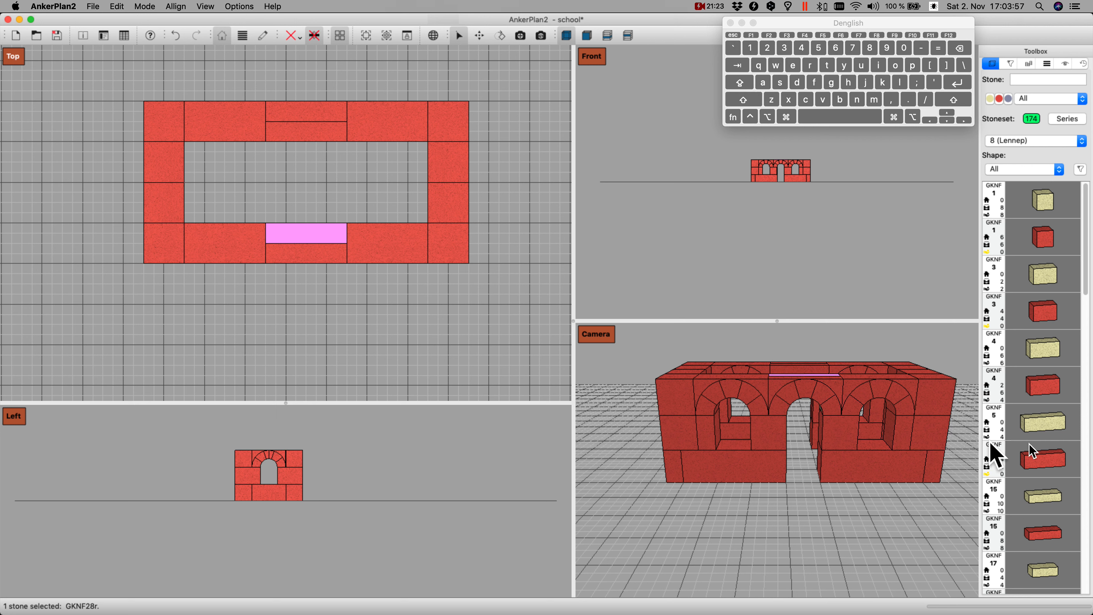
# Step: Add a red GKNF 4 stone, turn it parallel to the short walls and place it on the upper half of the left end wall
pyautogui.click(1046, 393)
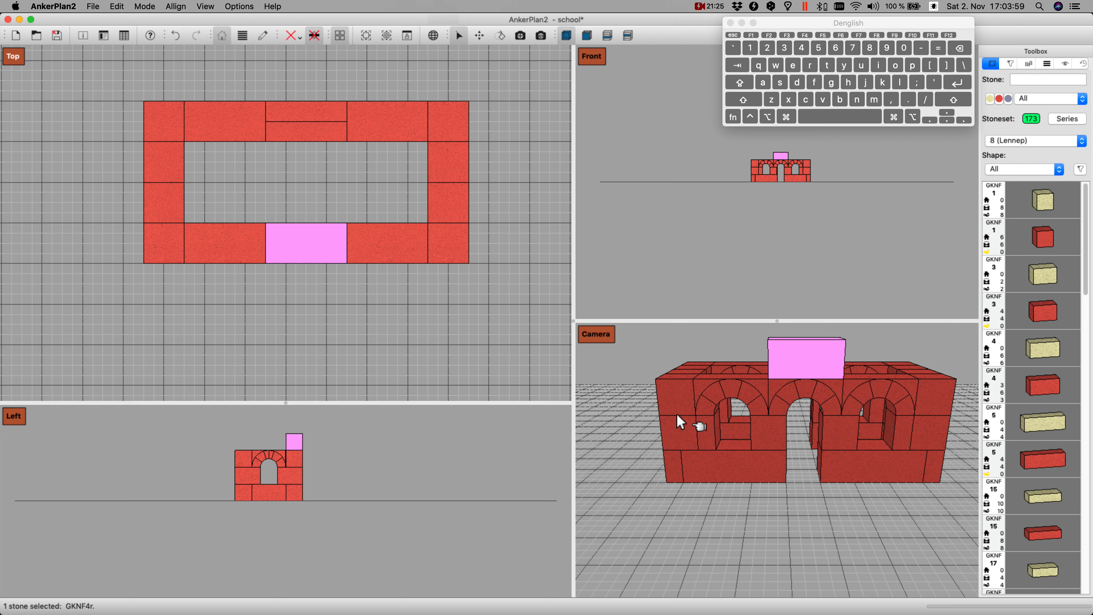
pyautogui.press('Left')
pyautogui.press('Left')
pyautogui.press('Left')
pyautogui.press('i')
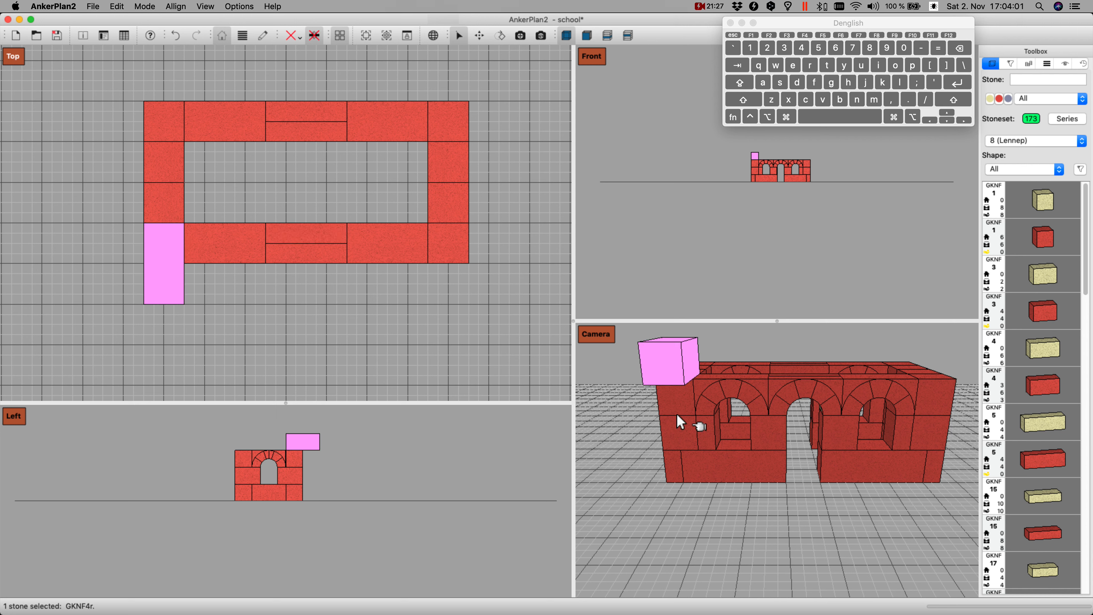
pyautogui.press('Up')
pyautogui.press('Up')
pyautogui.press('Up')
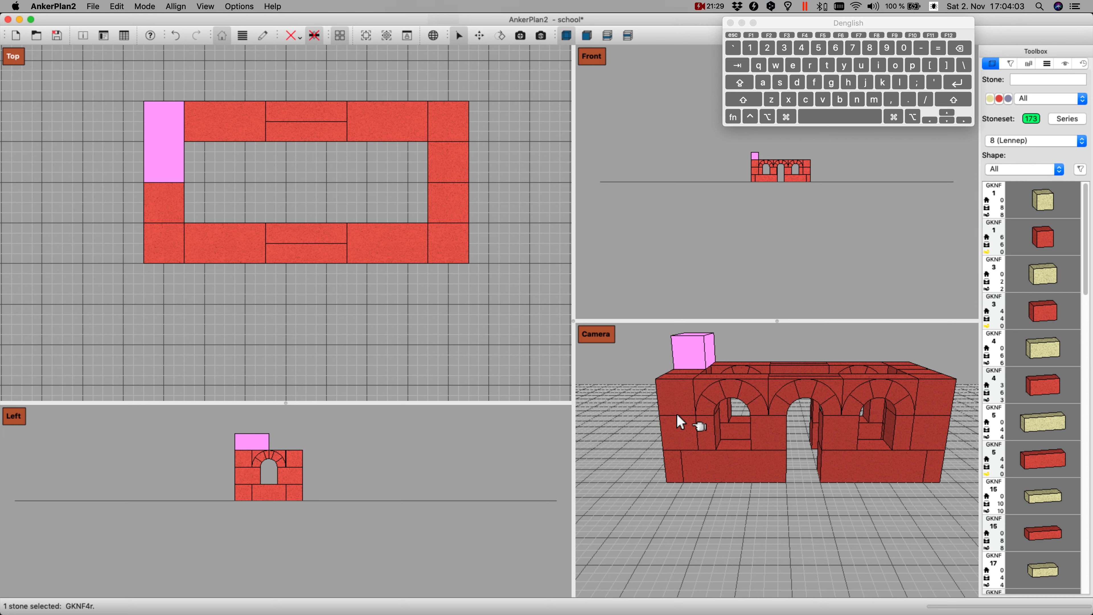
# Step: Duplicate the GKNF 4 stone and set the copy down on the lower half of the left end wall
pyautogui.press('d')
pyautogui.press('Down')
pyautogui.press('Down')
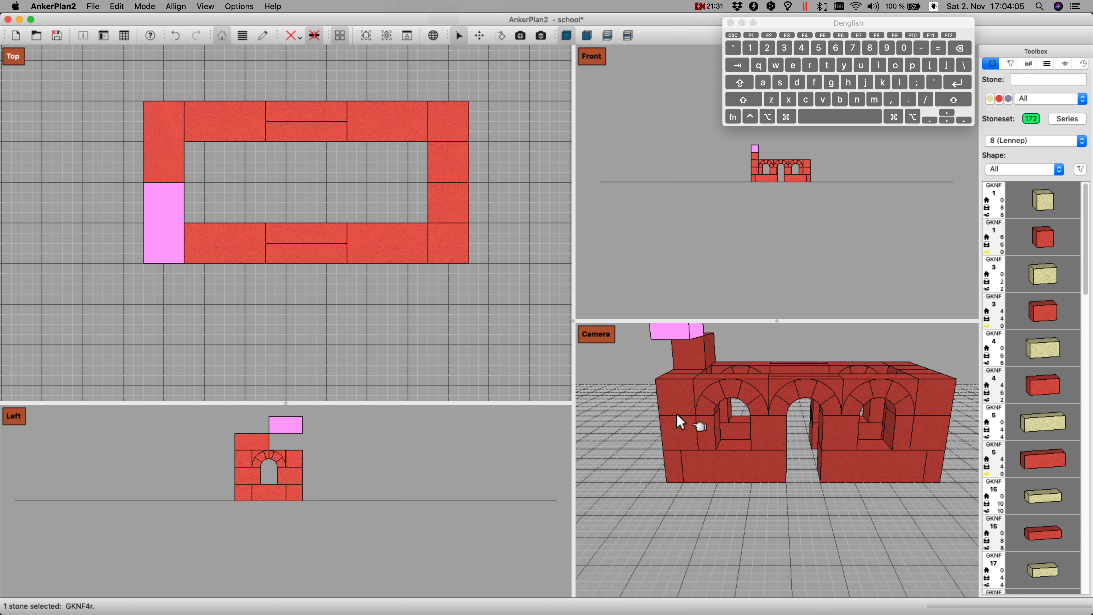
pyautogui.press('pagedown')
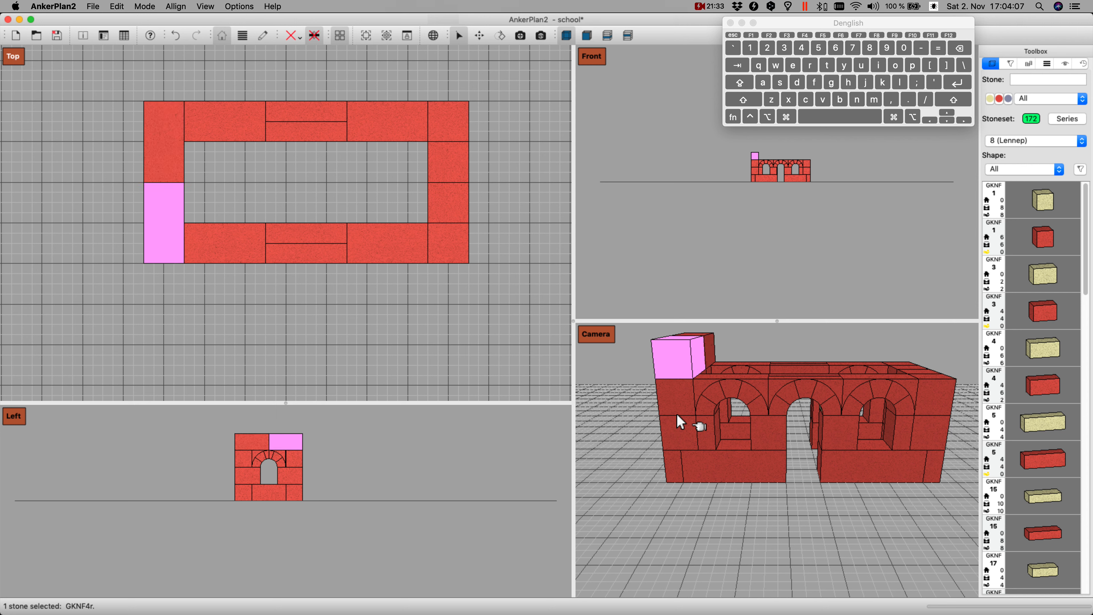
# Step: Select both GKNF 4 stones on the left end wall and set a duplicate of the pair down on the right end wall
pyautogui.keyDown('shift'); pyautogui.click(171, 151); pyautogui.keyUp('shift')
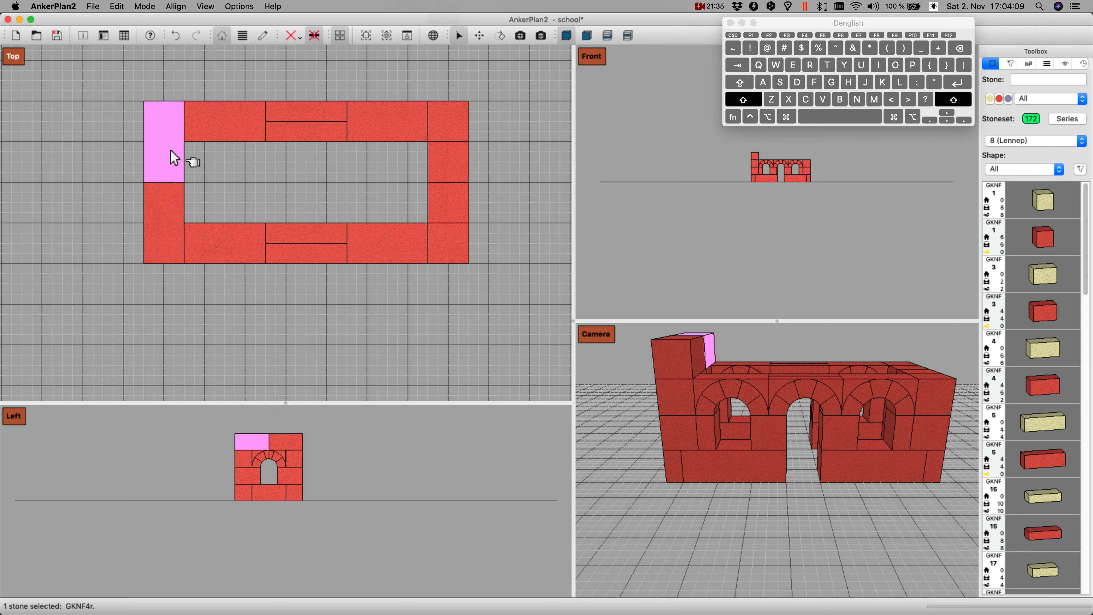
pyautogui.keyDown('super'); pyautogui.click(161, 201); pyautogui.keyUp('super')
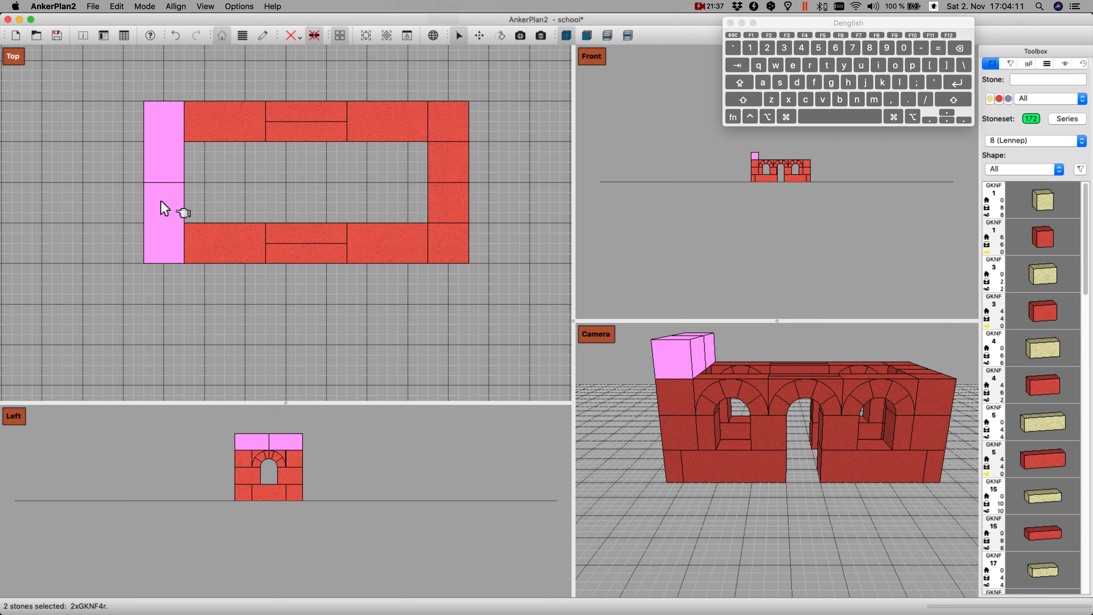
pyautogui.press('Right')
pyautogui.press('Right')
pyautogui.press('Right')
pyautogui.press('Right')
pyautogui.press('Right')
pyautogui.press('Right')
pyautogui.press('Right')
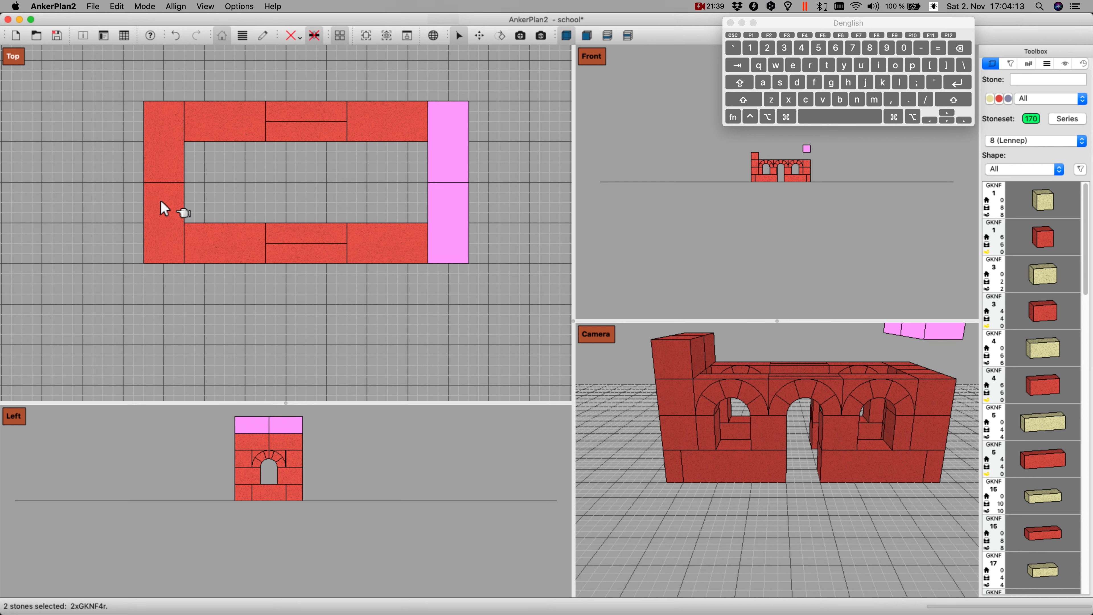
pyautogui.press('Return')
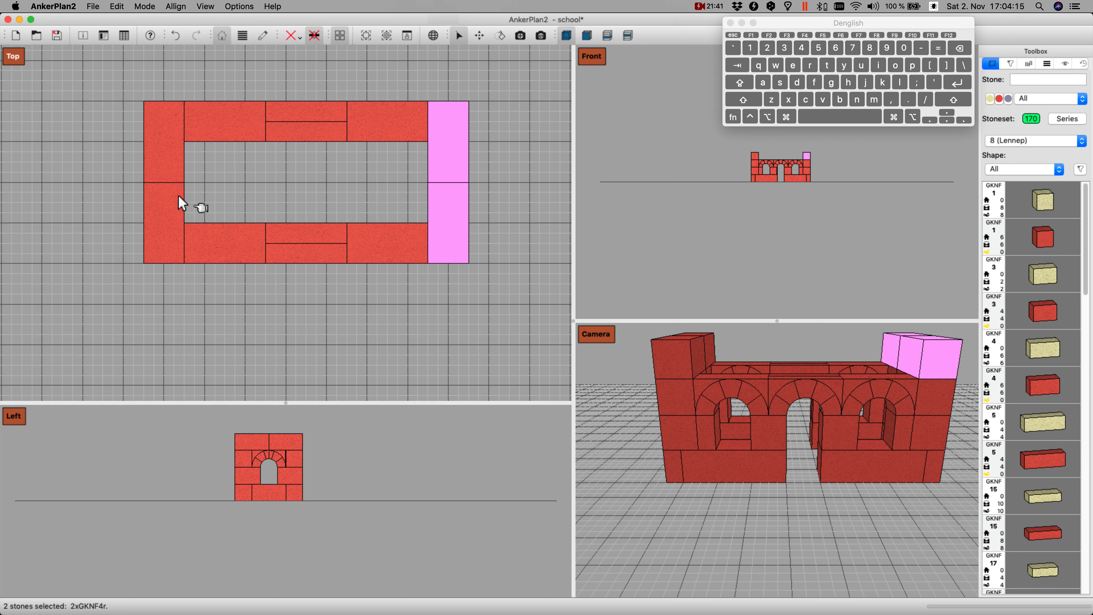
# Step: Add a red GKNF 15 stone, turn it parallel to the long walls and lay it flat above the upper wall's left arch
pyautogui.write('15')
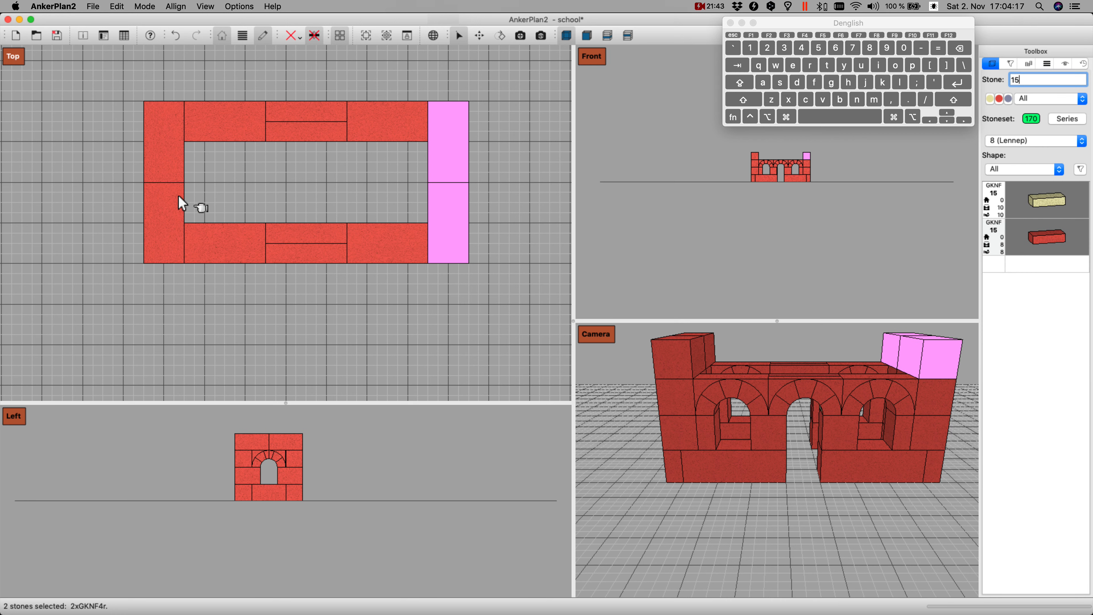
pyautogui.press('super+l')
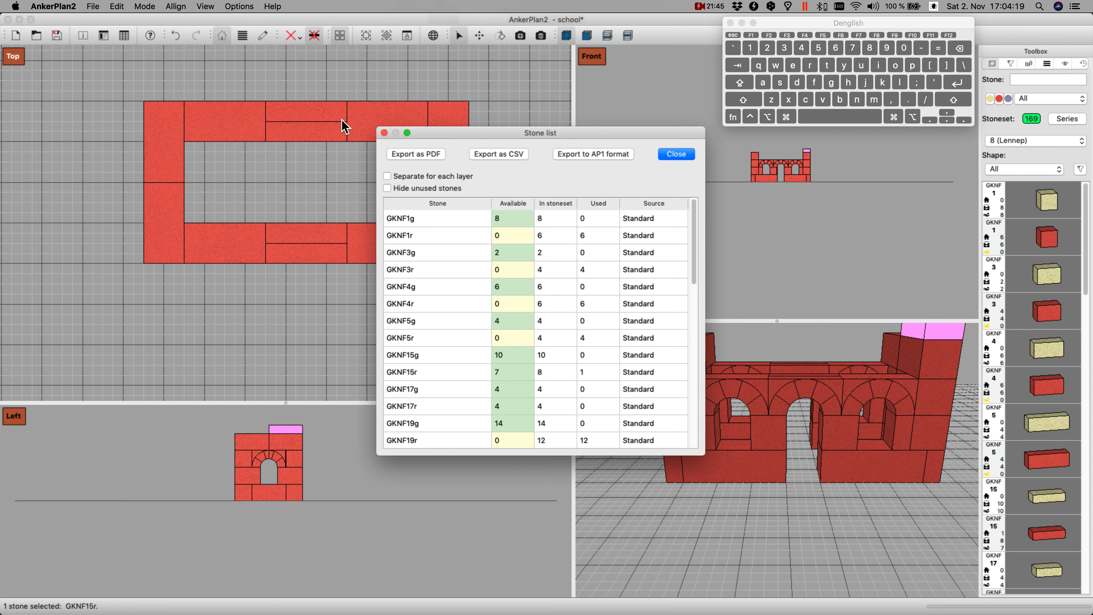
pyautogui.click(384, 133)
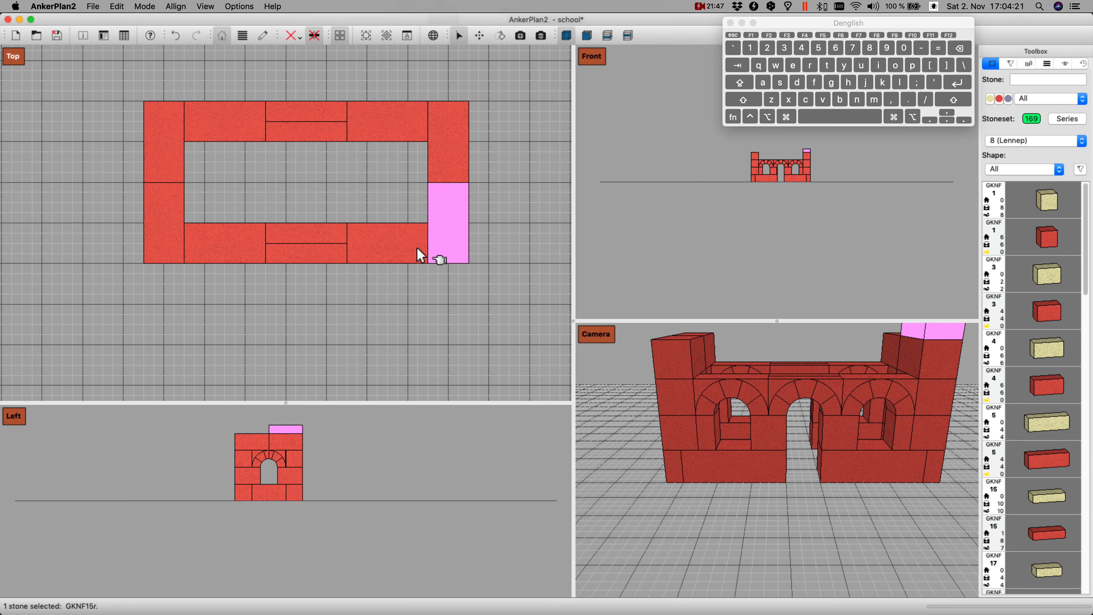
pyautogui.press('Left')
pyautogui.press('Left')
pyautogui.press('Left')
pyautogui.press('Left')
pyautogui.press('Left')
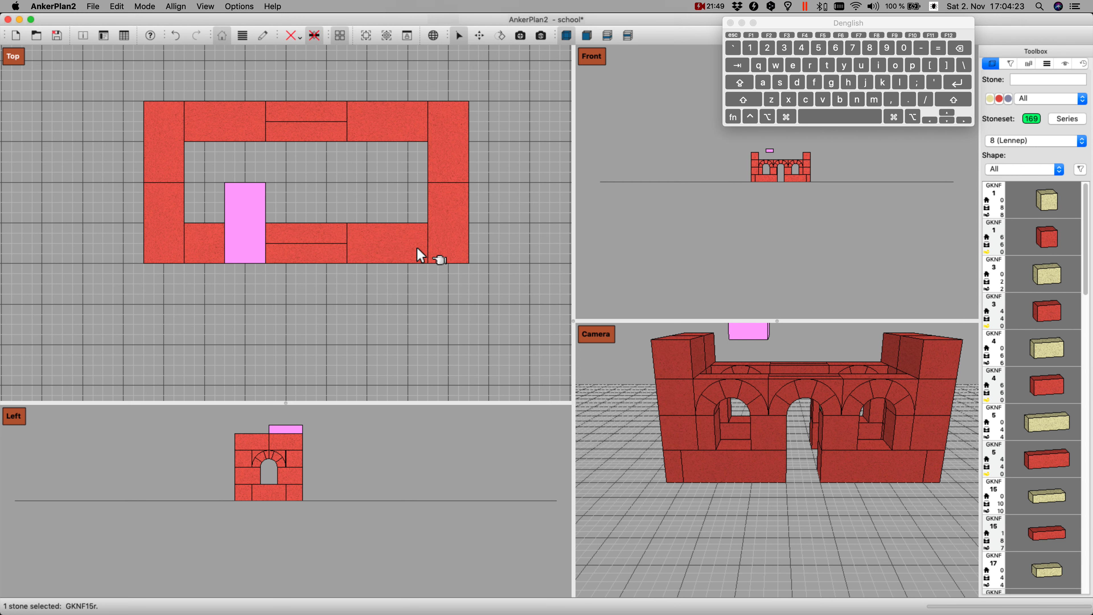
pyautogui.press('space')
pyautogui.press('Left')
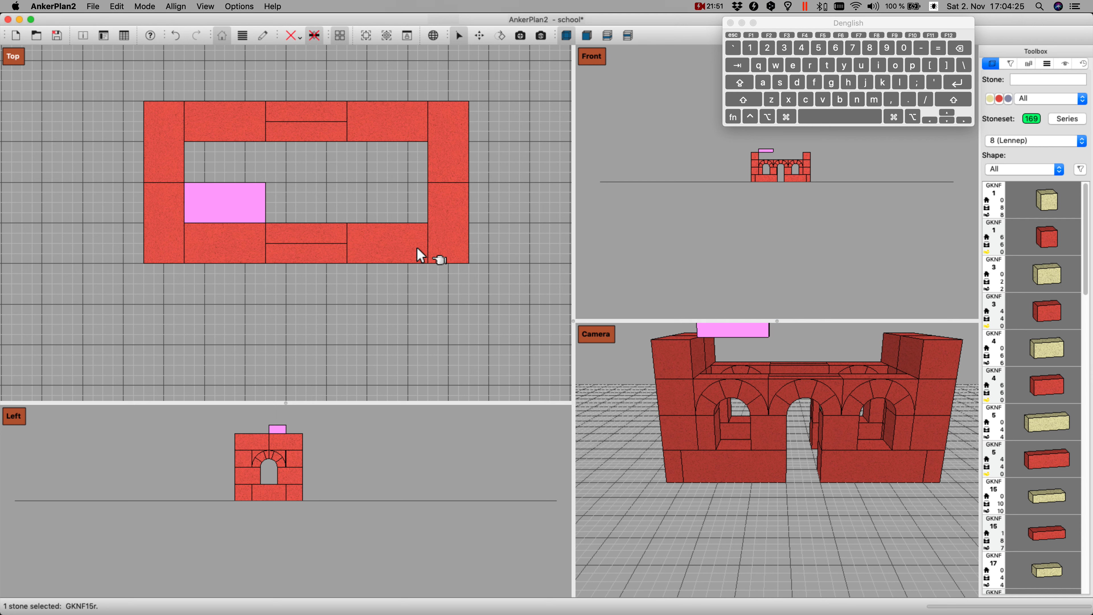
pyautogui.press('Up')
pyautogui.press('Up')
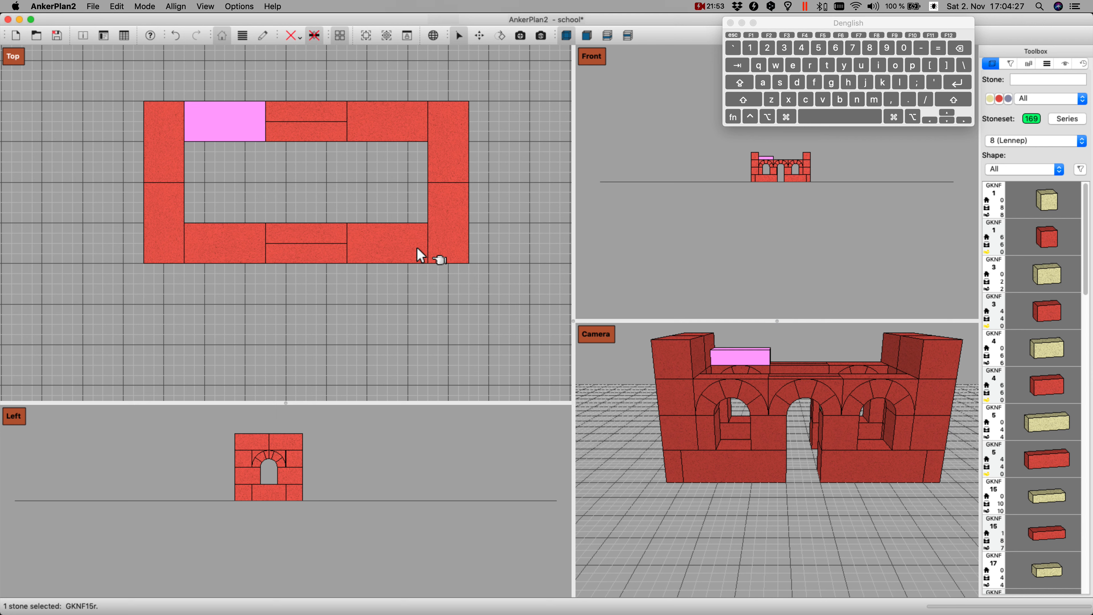
# Step: Duplicate the flat GKNF 15 stone and place the copy above the lower wall's left arch
pyautogui.press('Down')
pyautogui.press('Down')
pyautogui.press('Down')
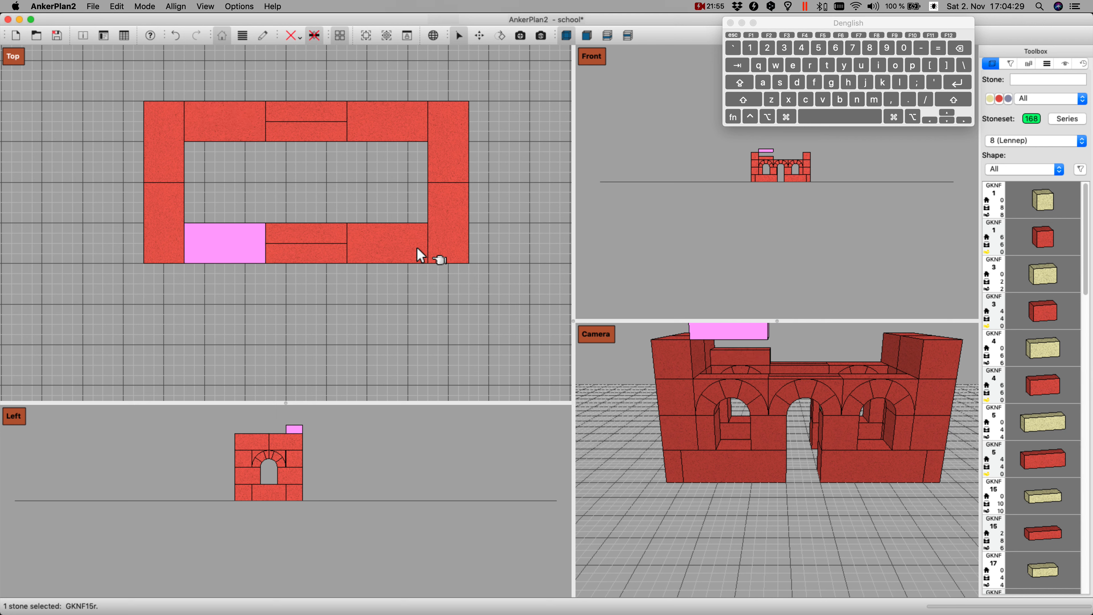
# Step: Select both flat GKNF 15 stones and set a duplicate of the pair down above the right arches of the long walls
pyautogui.keyDown('super'); pyautogui.click(204, 119); pyautogui.keyUp('super')
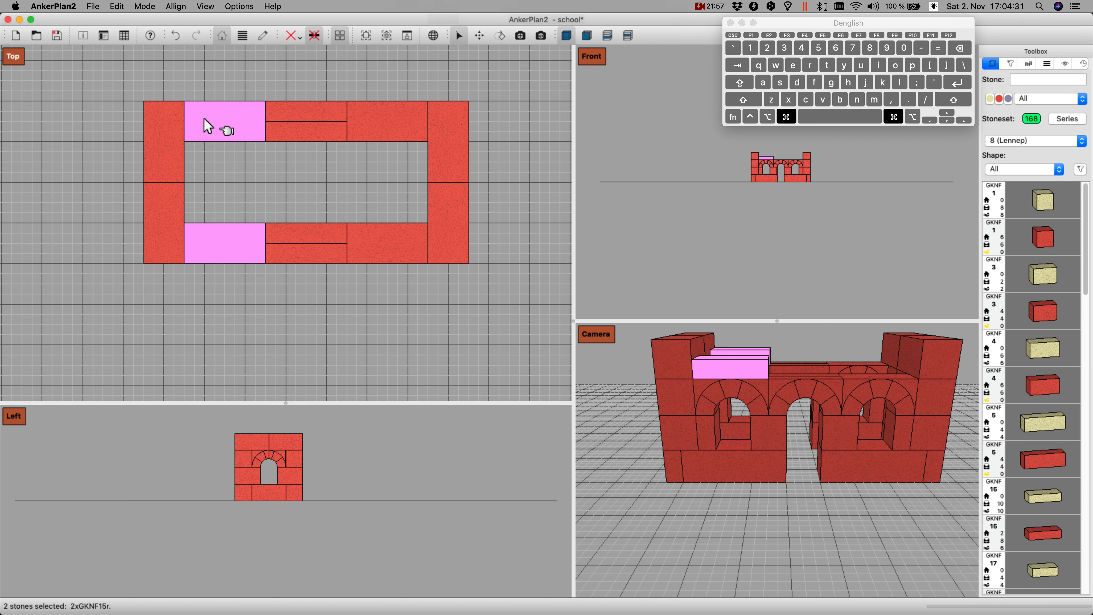
pyautogui.press('Right')
pyautogui.press('Right')
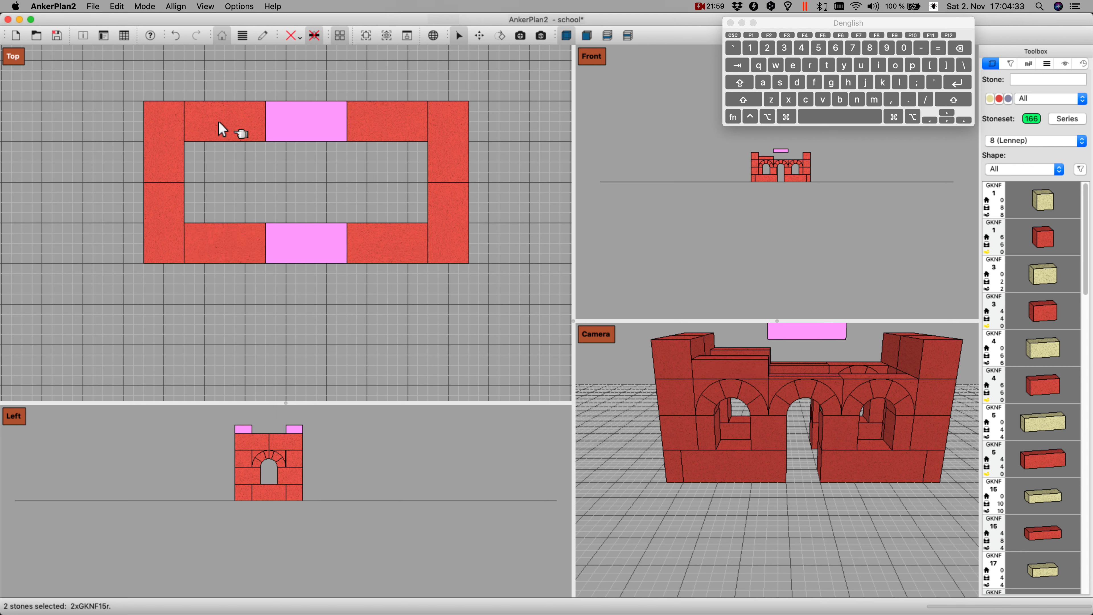
pyautogui.press('Right')
pyautogui.press('Right')
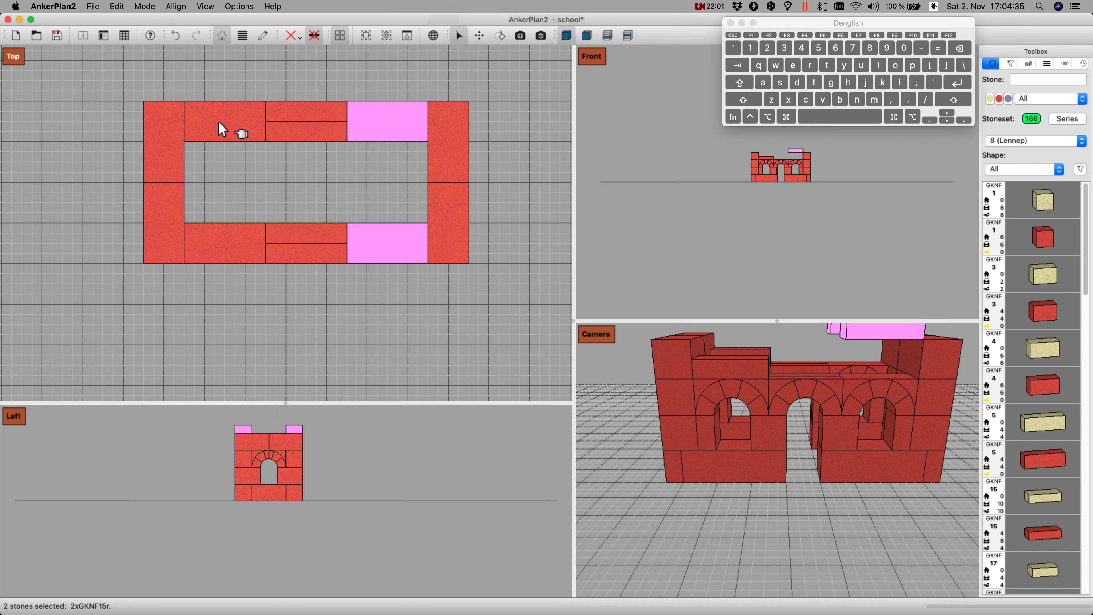
pyautogui.press('pagedown')
# Step: Add another red GKNF 15 stone and stand it on its long edge parallel to the long walls
pyautogui.write('15')
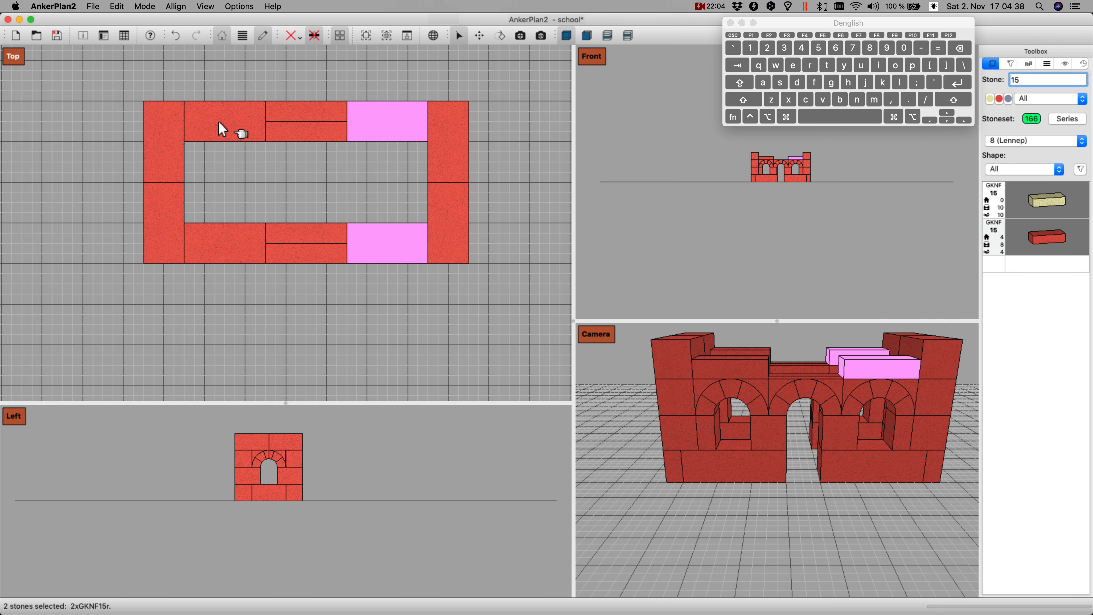
pyautogui.press('Return')
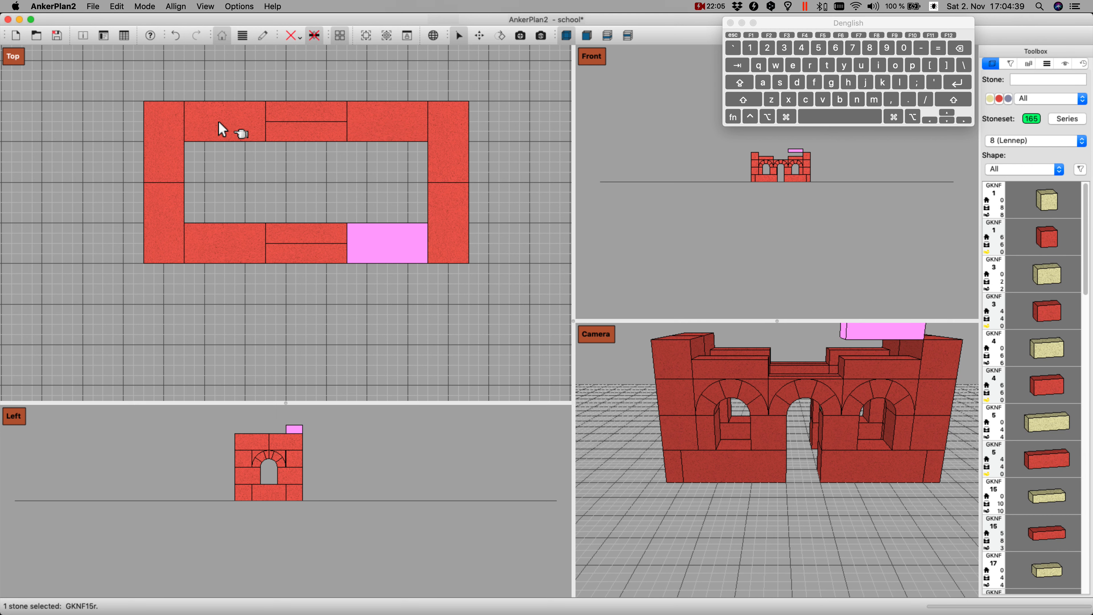
pyautogui.press('k')
pyautogui.press('k')
pyautogui.press('j')
pyautogui.press('Down')
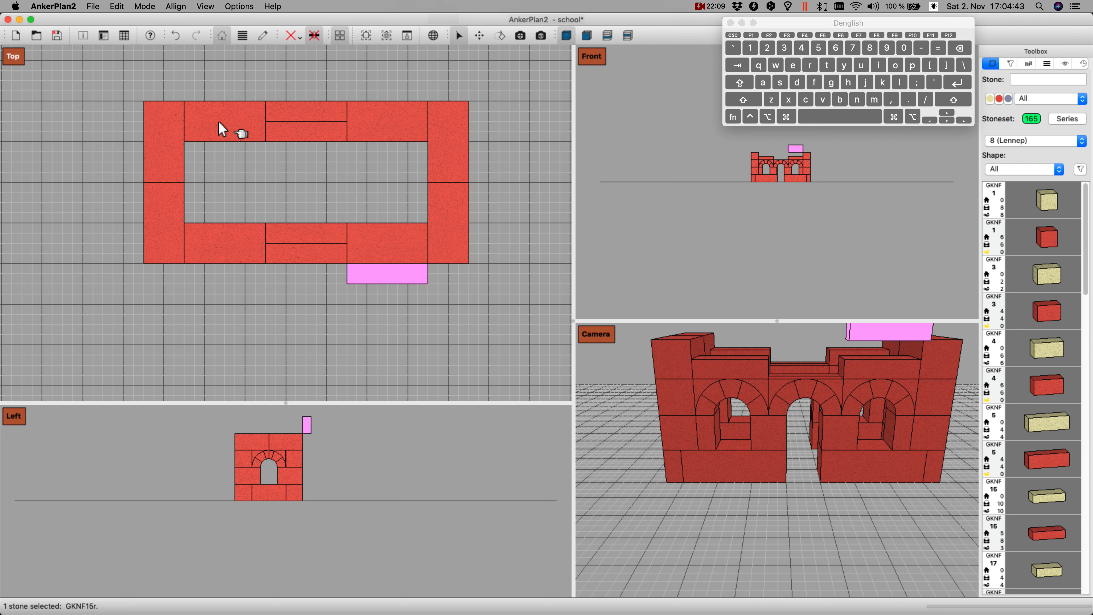
# Step: Align the upright GKNF 15 stone with the outer face of the lower wall and set it down above the middle arch
pyautogui.press('Left')
pyautogui.press('Left')
pyautogui.hotkey('shift', 'Up')
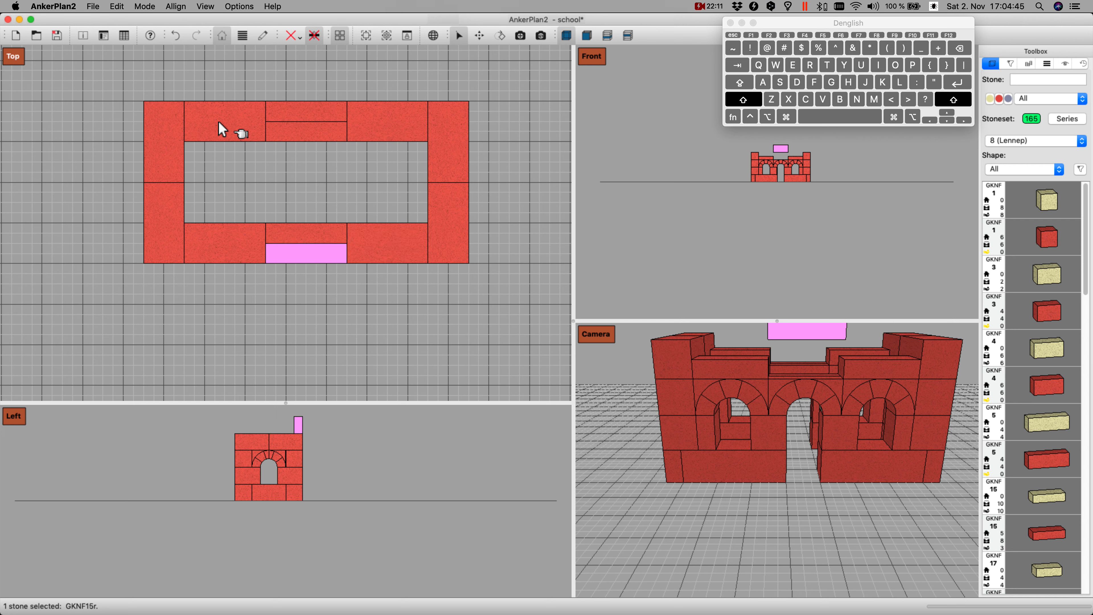
pyautogui.press('pagedown')
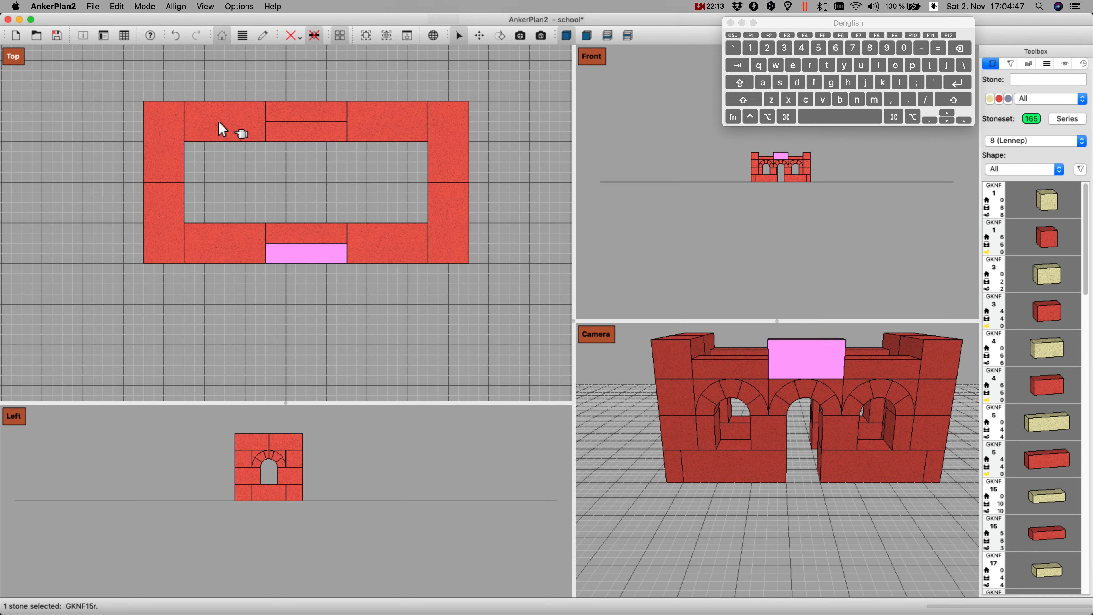
# Step: Duplicate the upright GKNF 15 stone and set the copy down above the upper wall's middle arch, flush with the outer face
pyautogui.press('pageup')
pyautogui.press('Up')
pyautogui.press('Up')
pyautogui.press('Up')
pyautogui.press('Up')
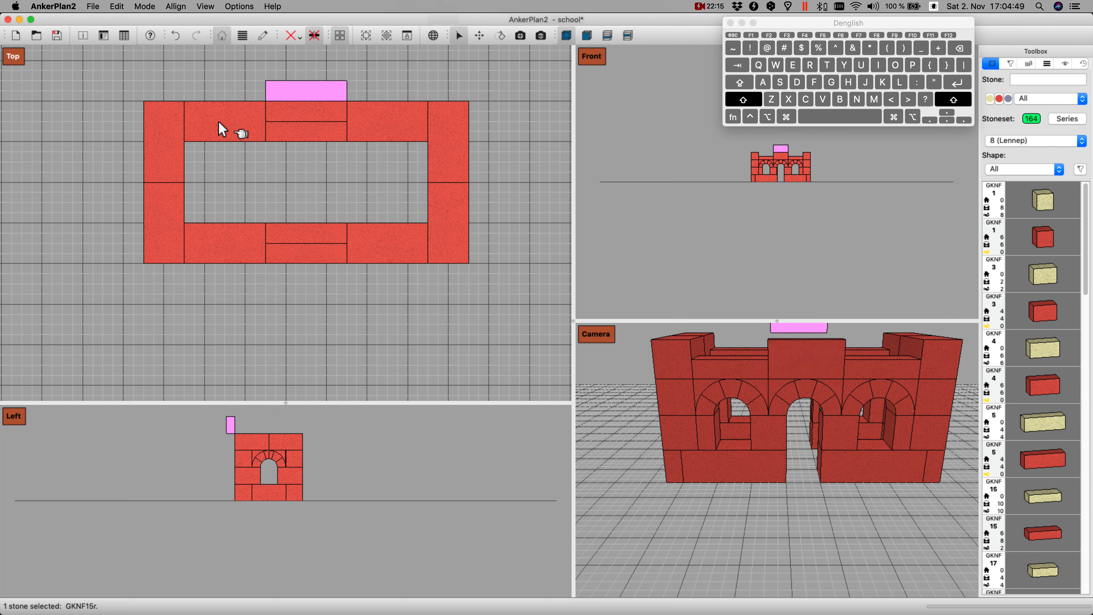
pyautogui.hotkey('shift', 'Down')
pyautogui.press('pagedown')
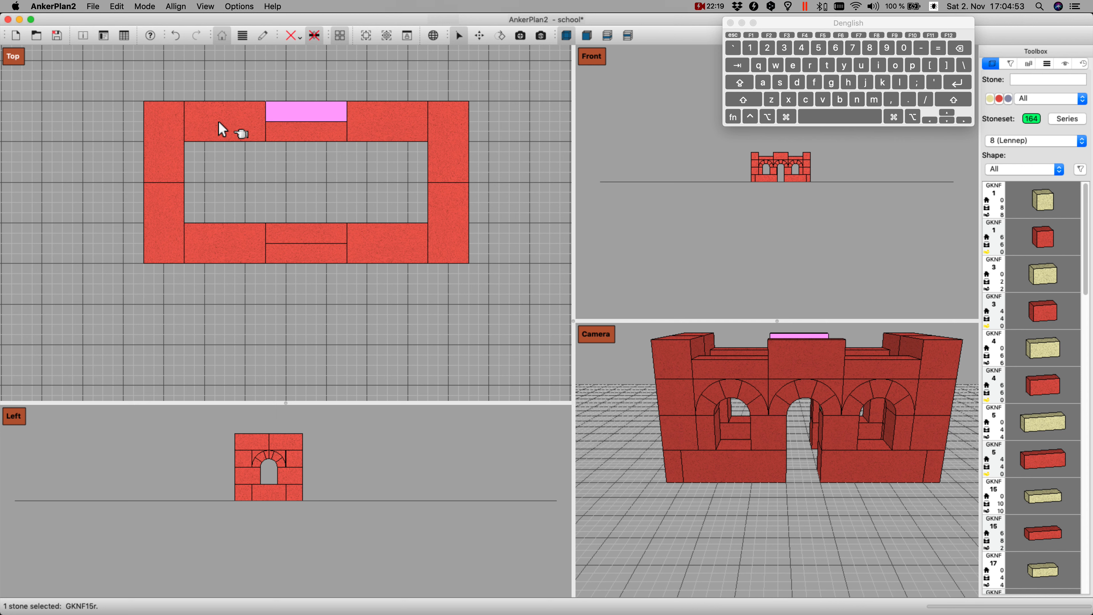
# Step: Add a GKNF 98 arch stone, rotate it to open to the right and set it down between the two upright GKNF 15 stones
pyautogui.write('98')
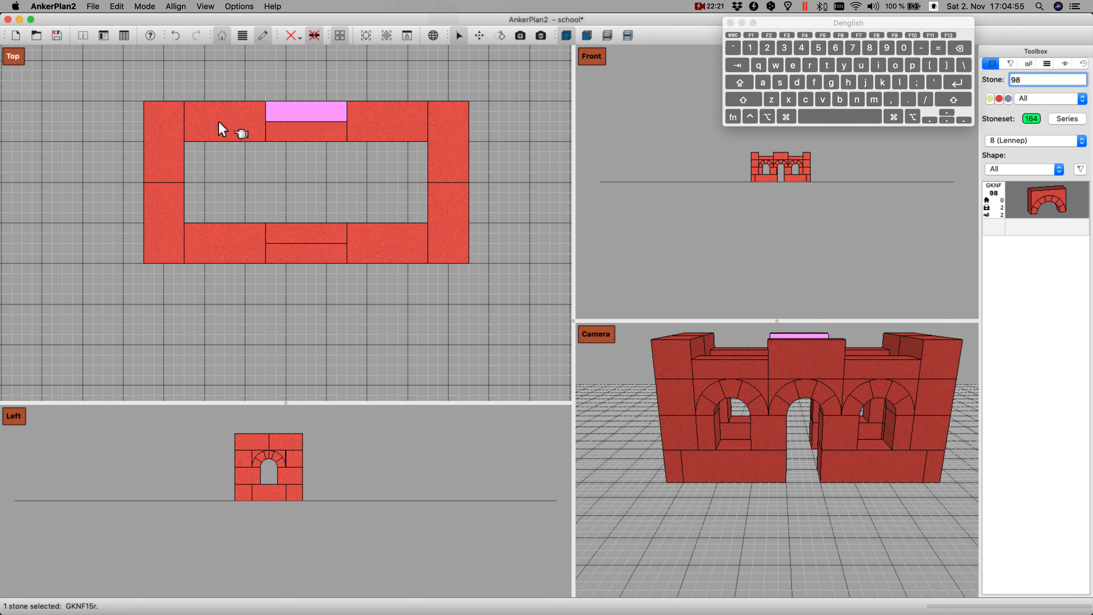
pyautogui.press('Return')
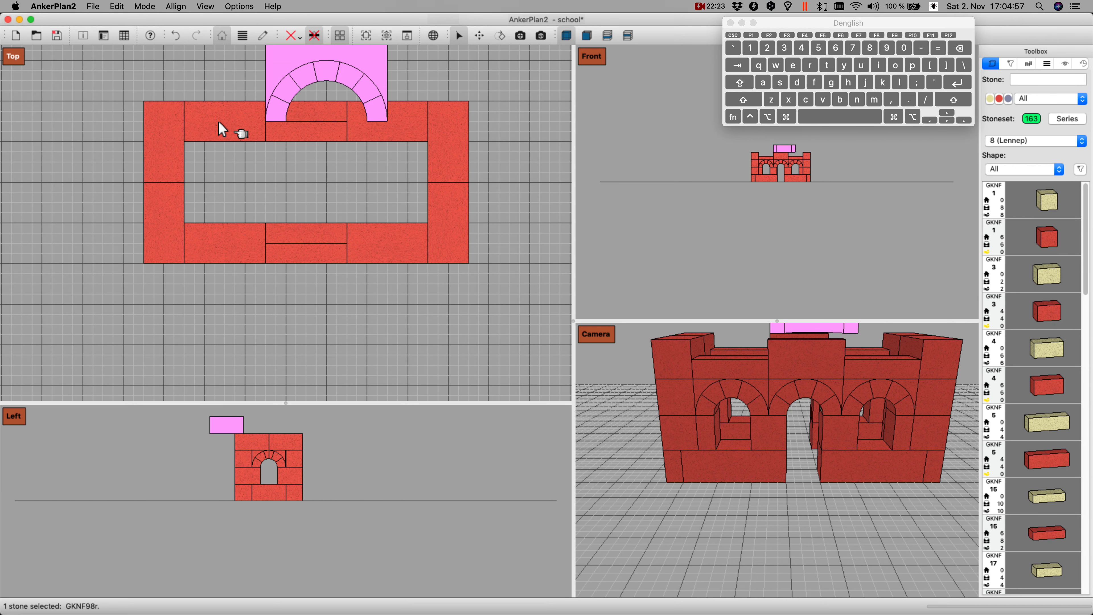
pyautogui.press('Down')
pyautogui.press('Down')
pyautogui.press('r')
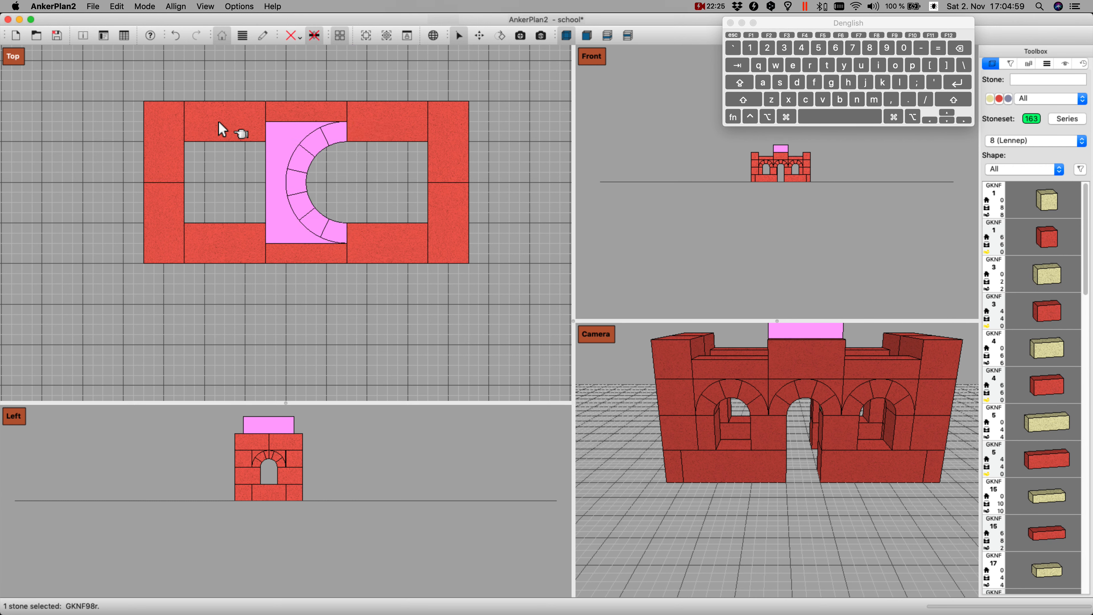
pyautogui.press('pagedown')
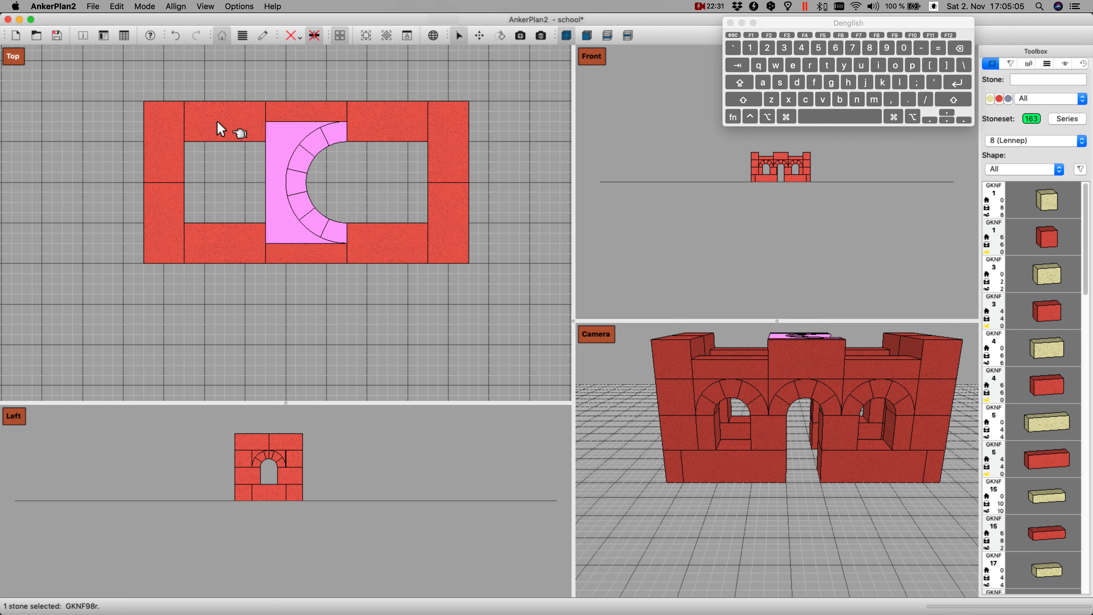
# Step: Add a GKNF 22 stone and align it across the building so that it spans both long walls above the left arches
pyautogui.write('22')
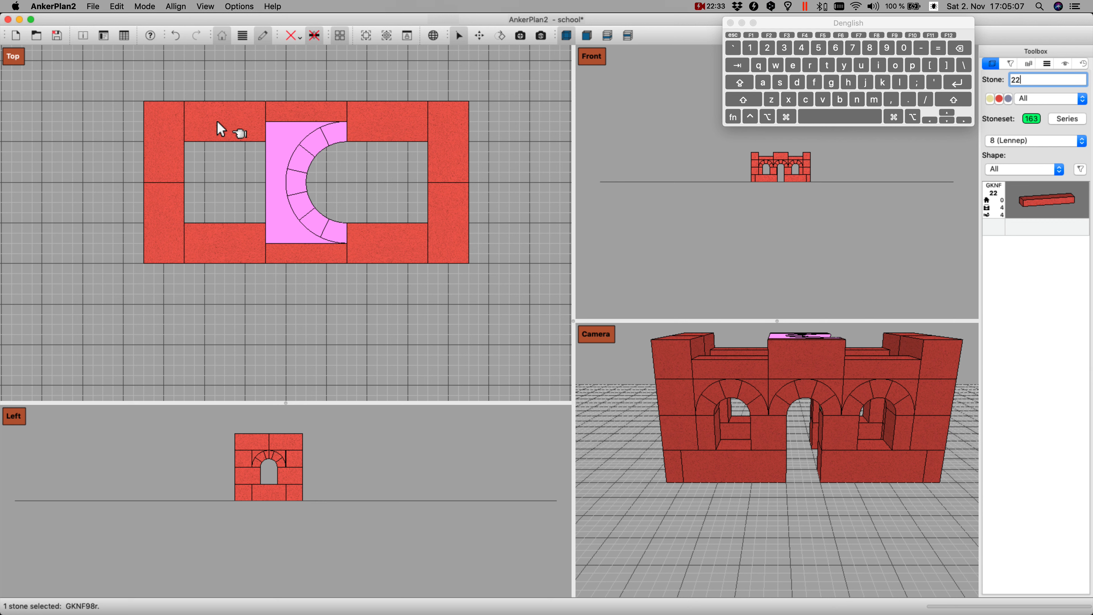
pyautogui.press('Return')
pyautogui.press('Left')
pyautogui.press('Left')
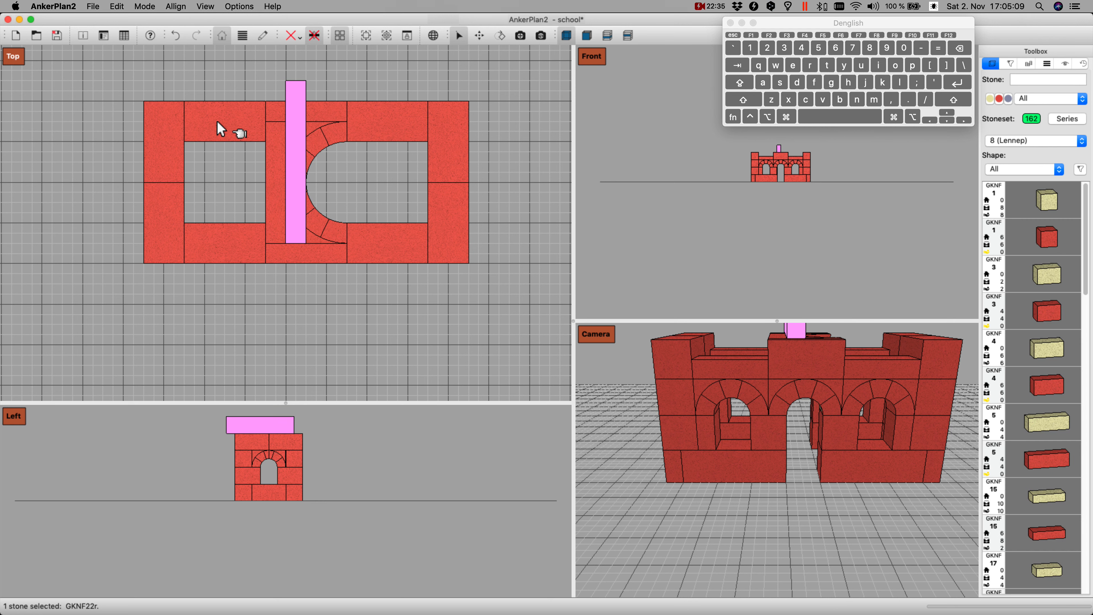
pyautogui.hotkey('shift', 'Down')
pyautogui.press('Left')
pyautogui.press('Left')
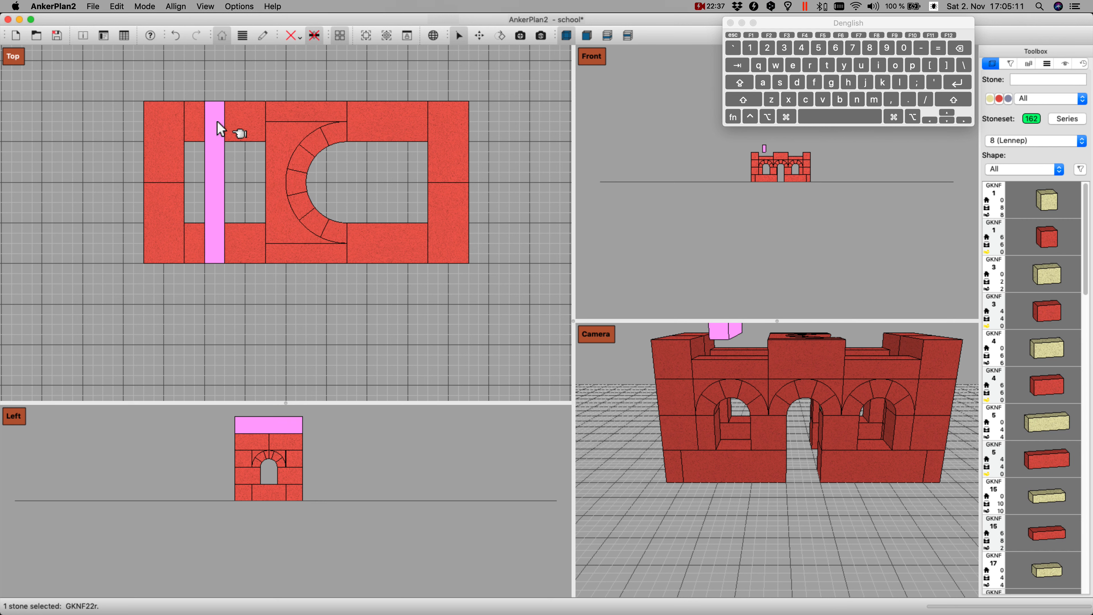
# Step: Lay the spanning GKNF 22 stone flat, set it down against the left end wall and place a duplicate directly beside it
pyautogui.press('y')
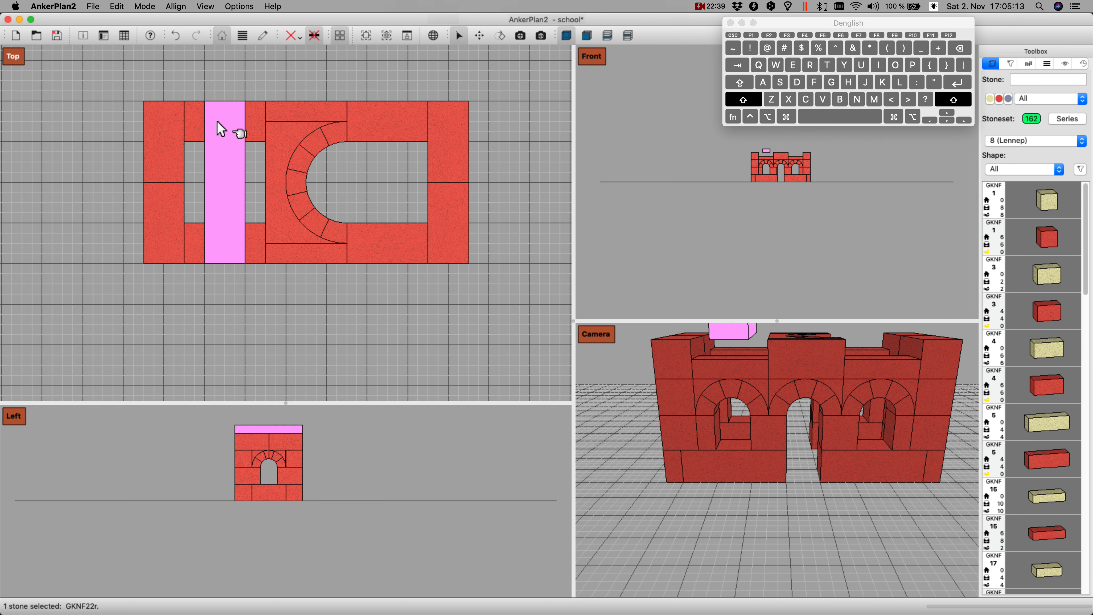
pyautogui.hotkey('shift', 'Left')
pyautogui.press('pagedown')
pyautogui.press('super+d')
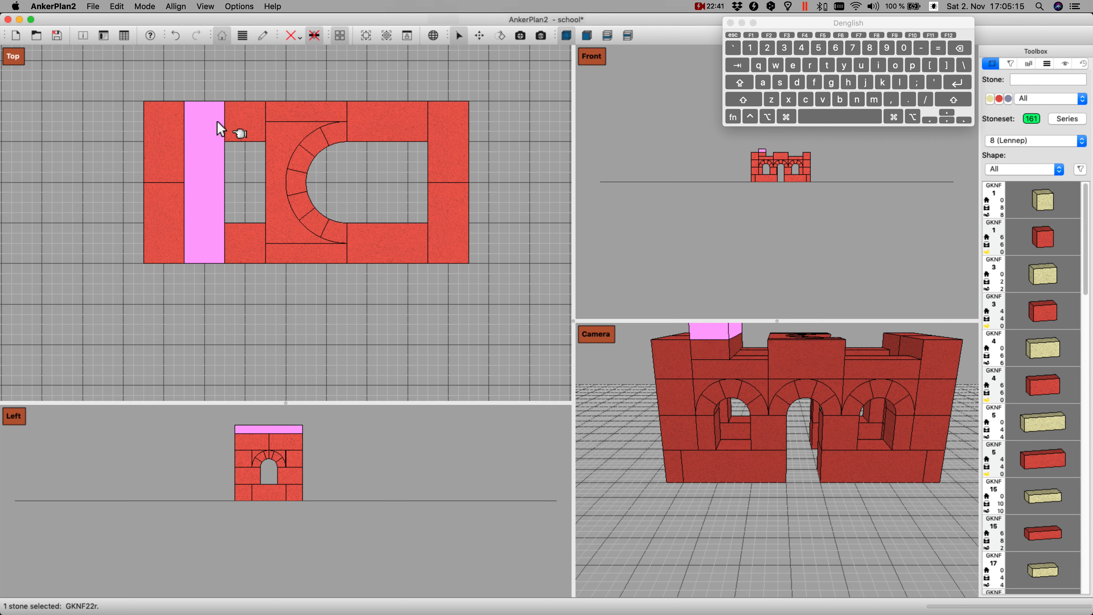
pyautogui.press('Right')
pyautogui.press('pagedown')
# Step: Duplicate the flat GKNF 22 stone twice more and set the copies side by side across the right arches, up to the right end wall
pyautogui.press('super+d')
pyautogui.press('Right')
pyautogui.press('Right')
pyautogui.press('Right')
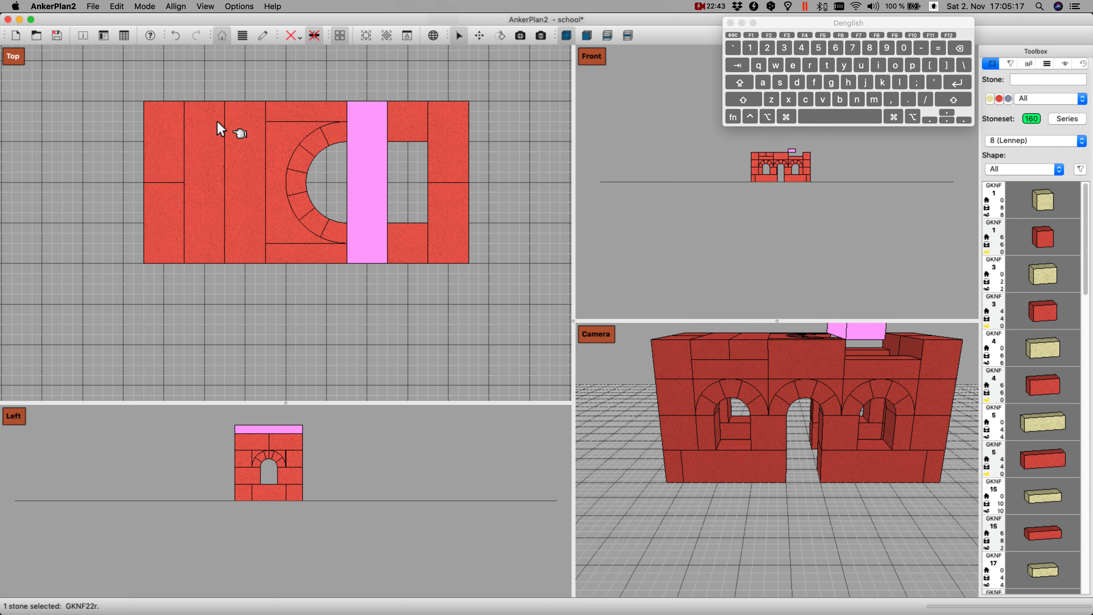
pyautogui.press('pagedown')
pyautogui.press('super+d')
pyautogui.press('Right')
pyautogui.press('pagedown')
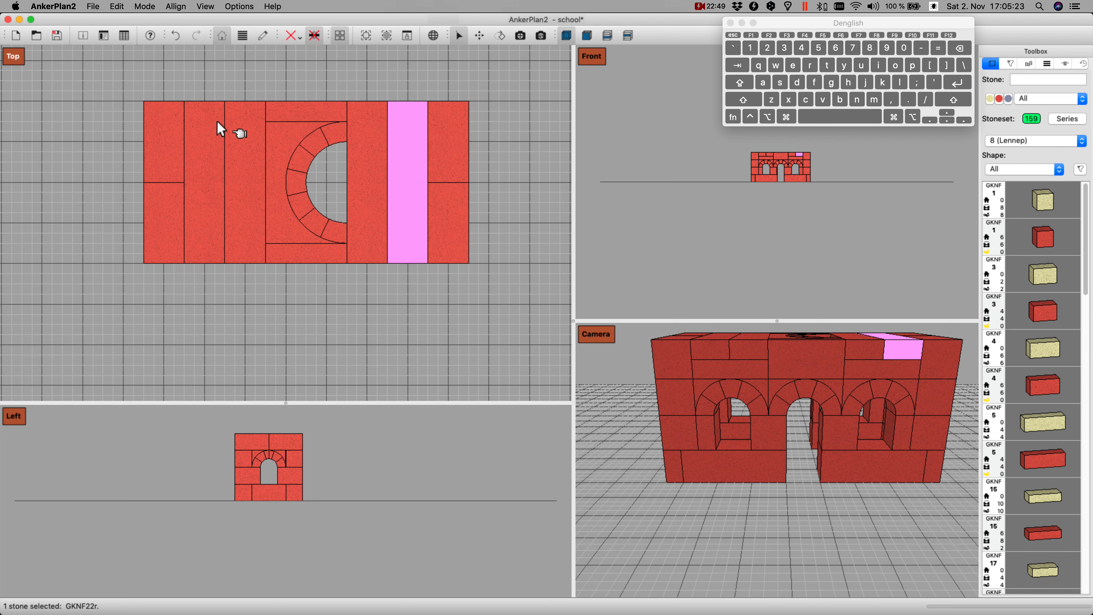
# Step: Add a yellow GKNF 5 stone, turn it lengthwise and position it on the fourth layer against the inner face of the left end wall
pyautogui.write('5')
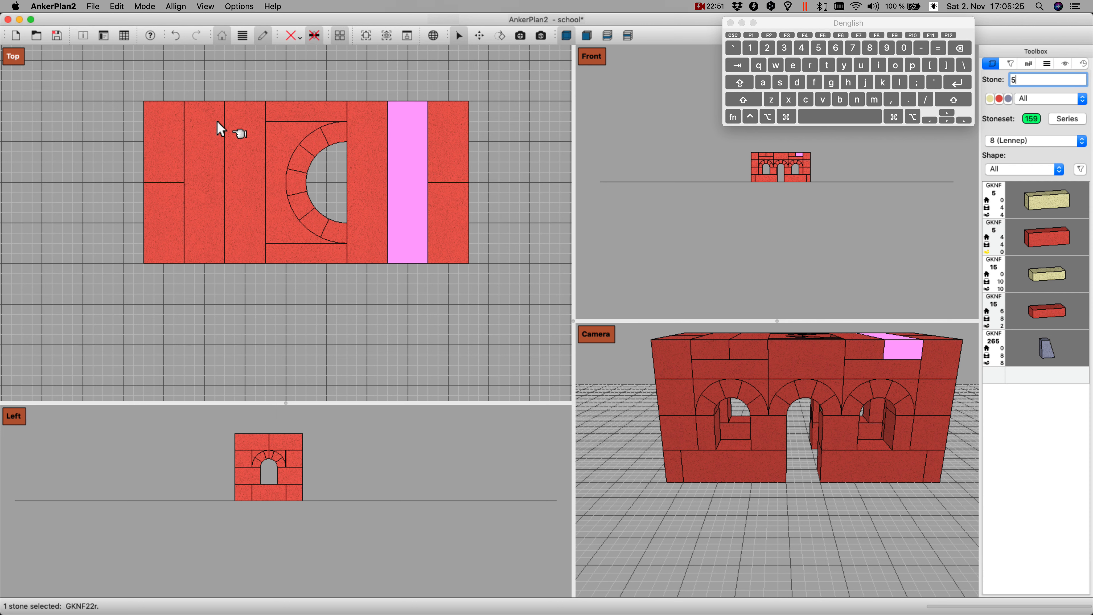
pyautogui.press('Return')
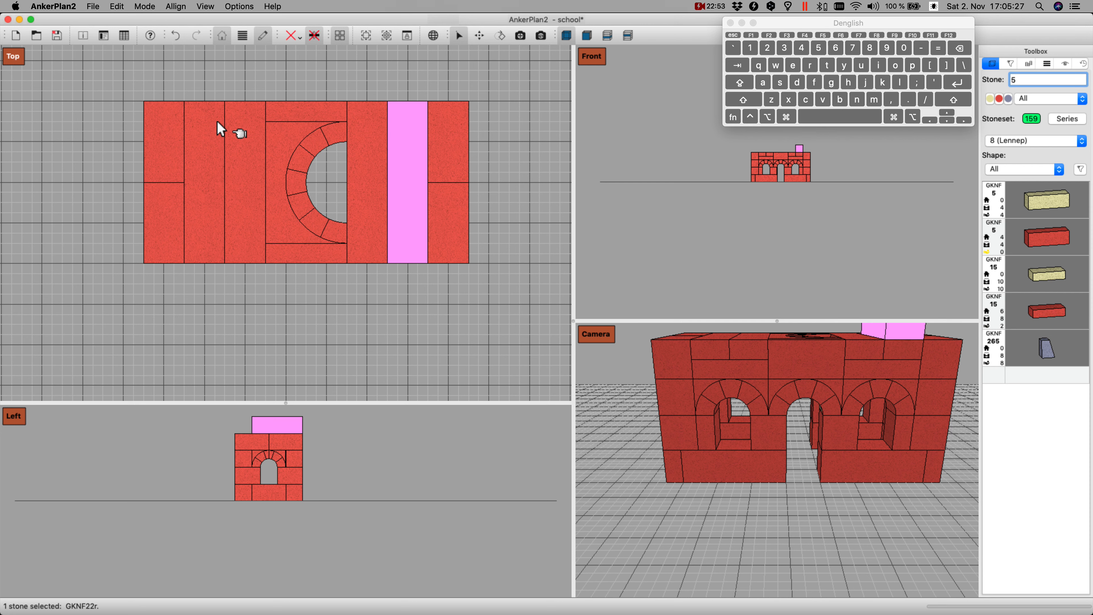
pyautogui.press('Left')
pyautogui.press('Left')
pyautogui.press('Left')
pyautogui.press('Left')
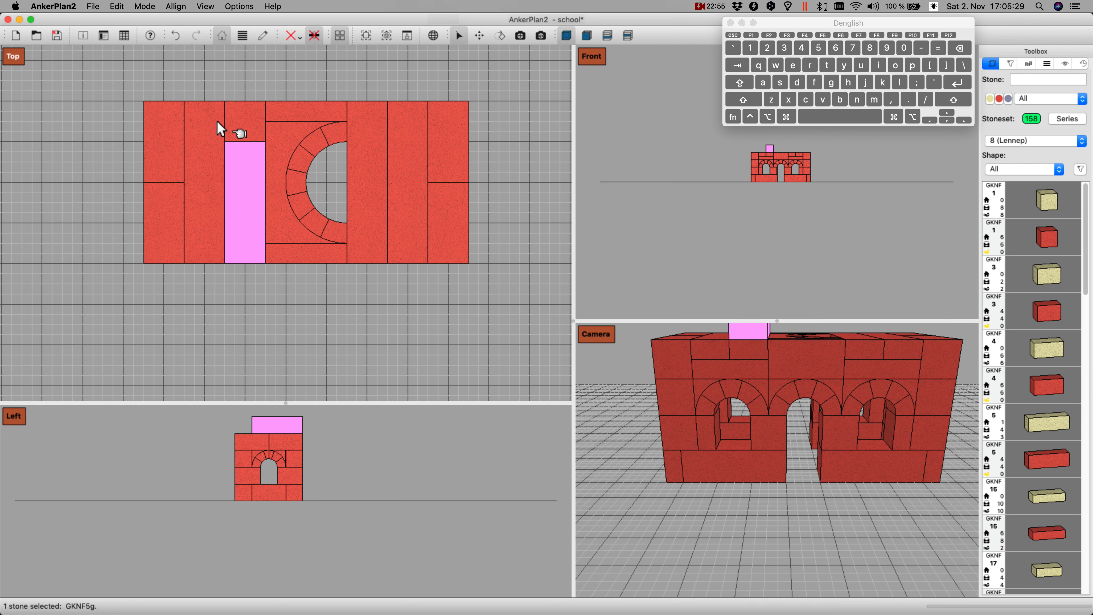
pyautogui.press('r')
pyautogui.press('Left')
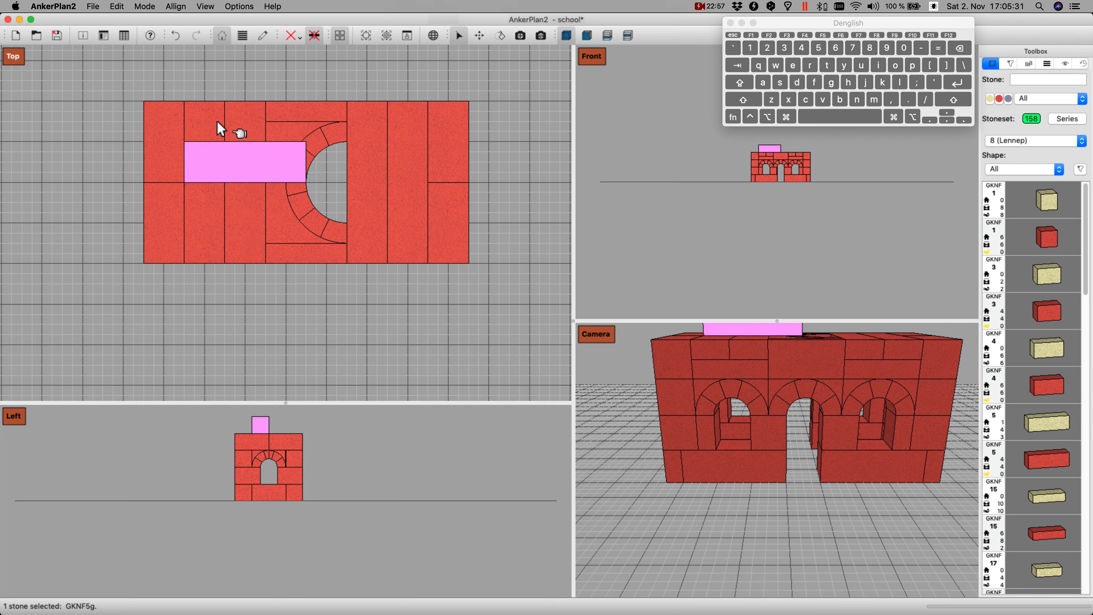
# Step: Duplicate the GKNF 5 stone for the second lengthwise row, then make two more copies and move them towards the right end wall
pyautogui.press('Return')
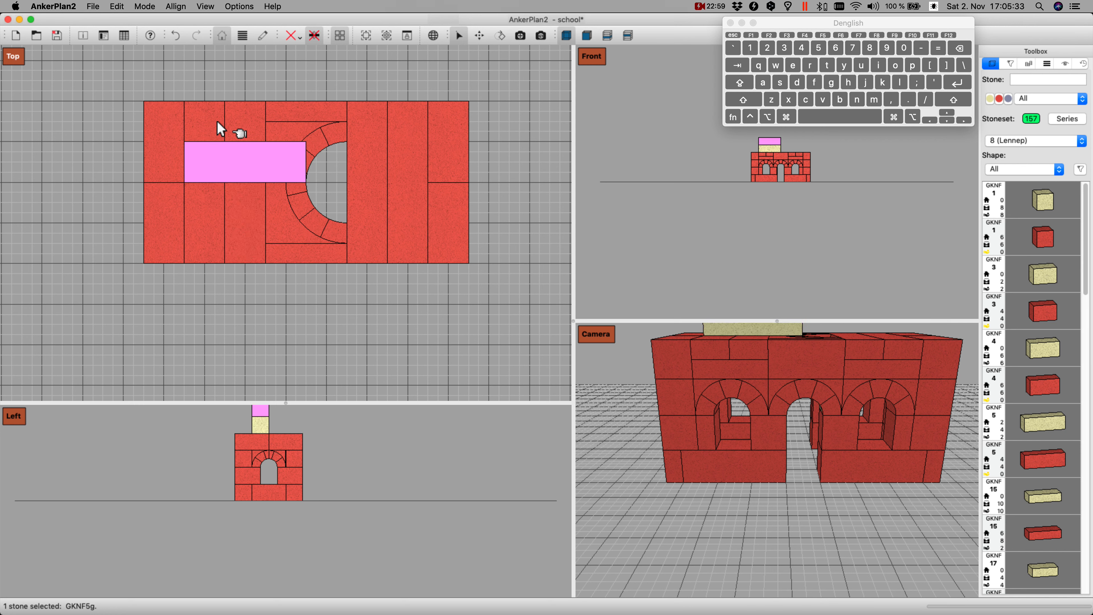
pyautogui.press('Down')
pyautogui.press('d')
pyautogui.press('Right')
pyautogui.press('Right')
pyautogui.press('Right')
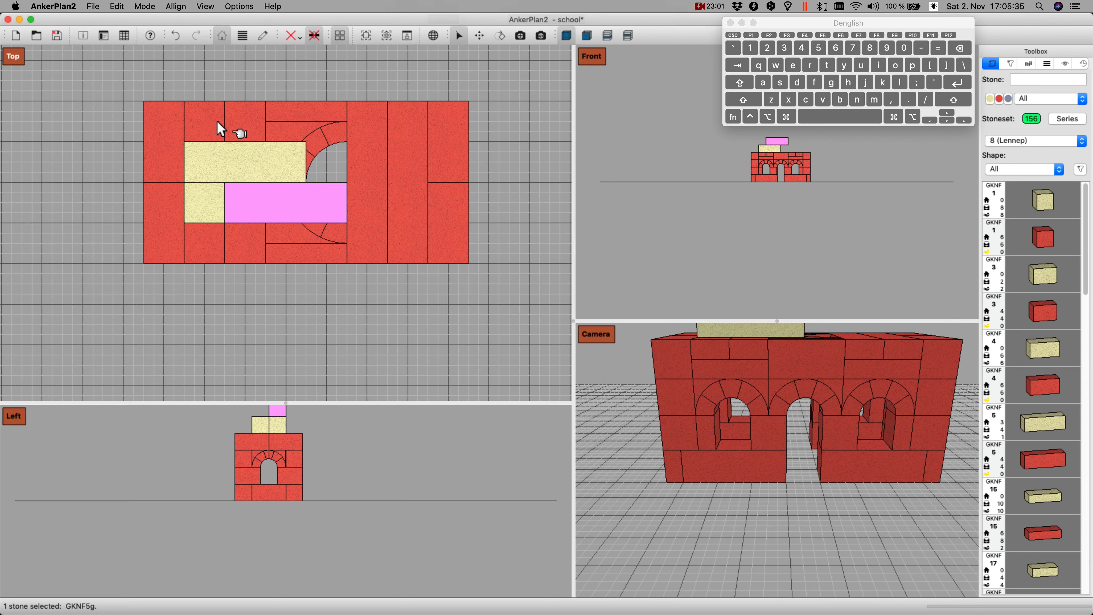
pyautogui.press('d')
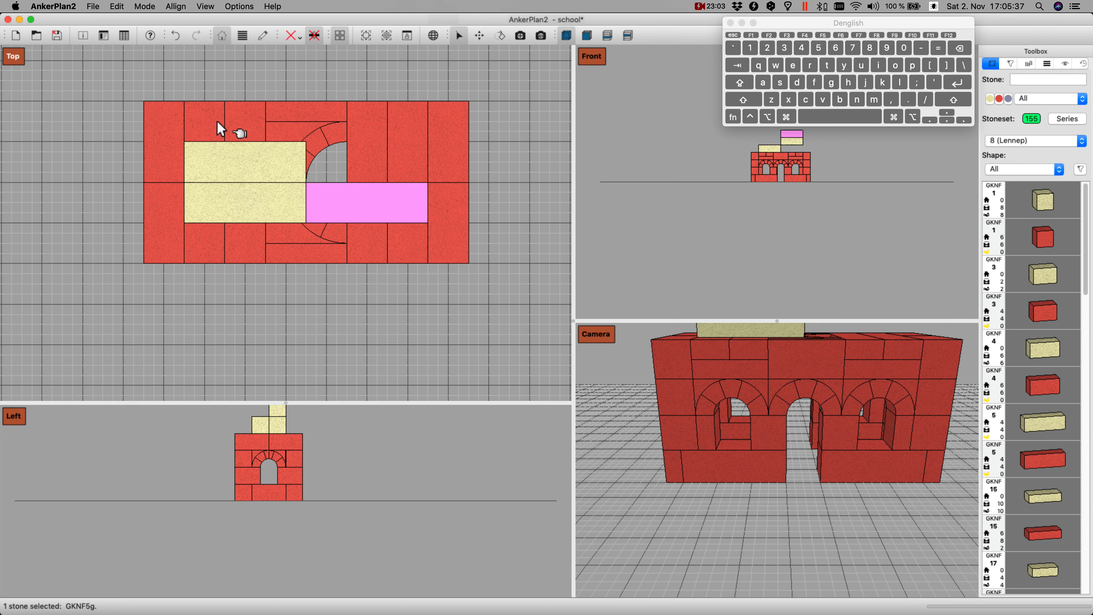
pyautogui.press('d')
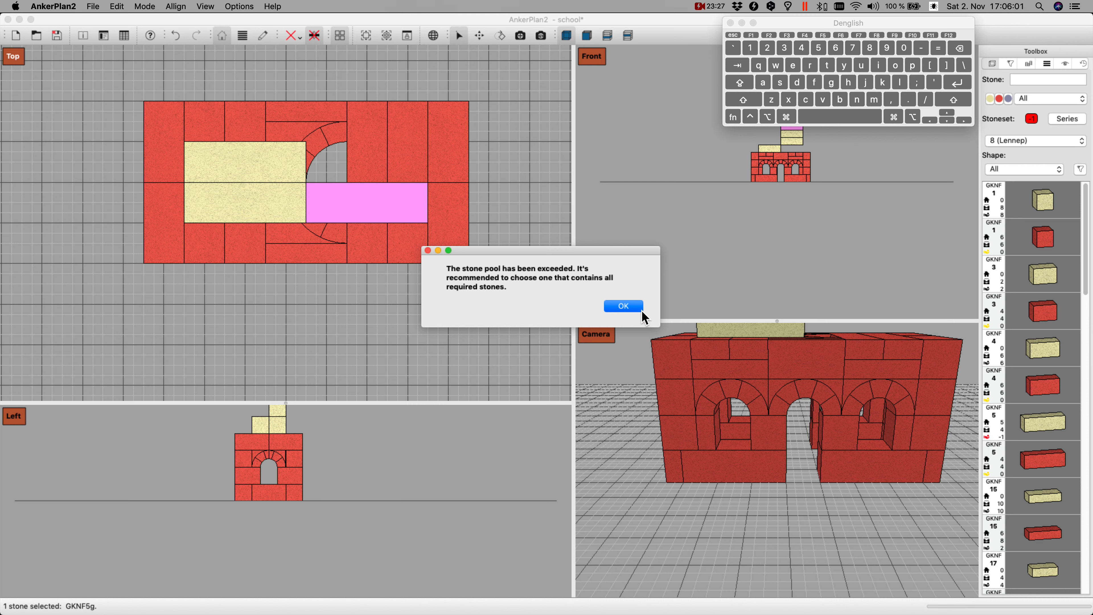
pyautogui.click(620, 305)
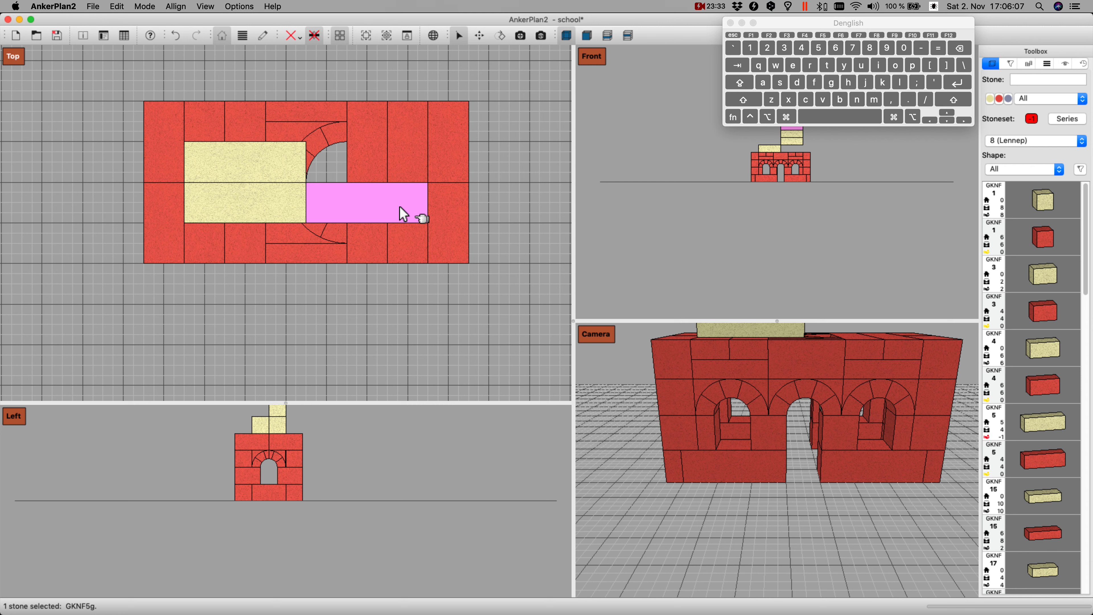
pyautogui.press('Return')
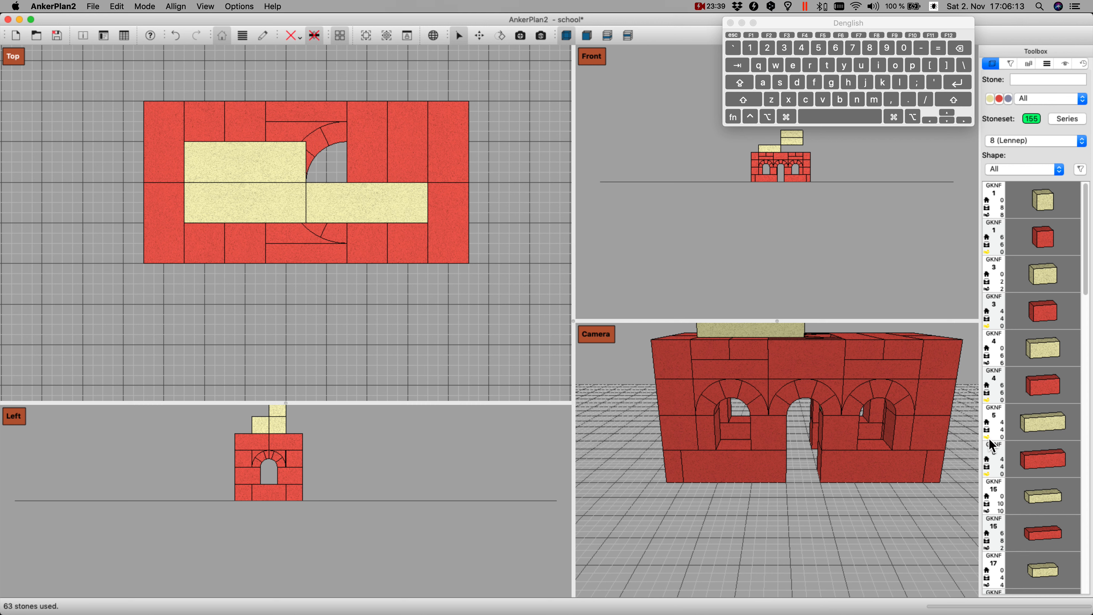
# Step: Move the topmost GKNF 5 stone to the rear row and set both right-hand GKNF 5 stones down level with the left pair
pyautogui.click(374, 203)
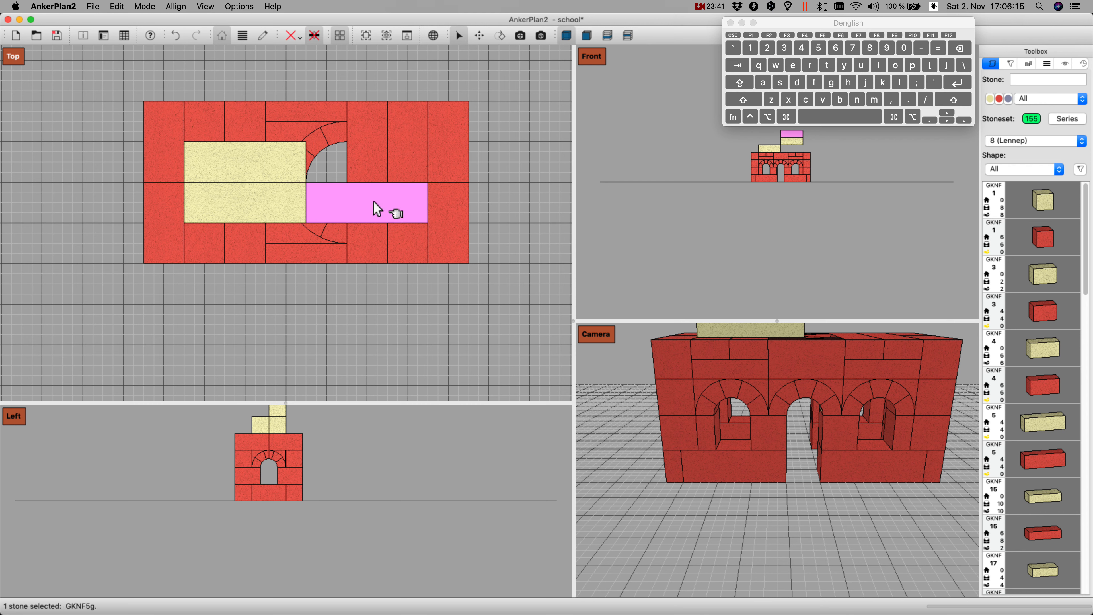
pyautogui.press('Up')
pyautogui.press('pagedown')
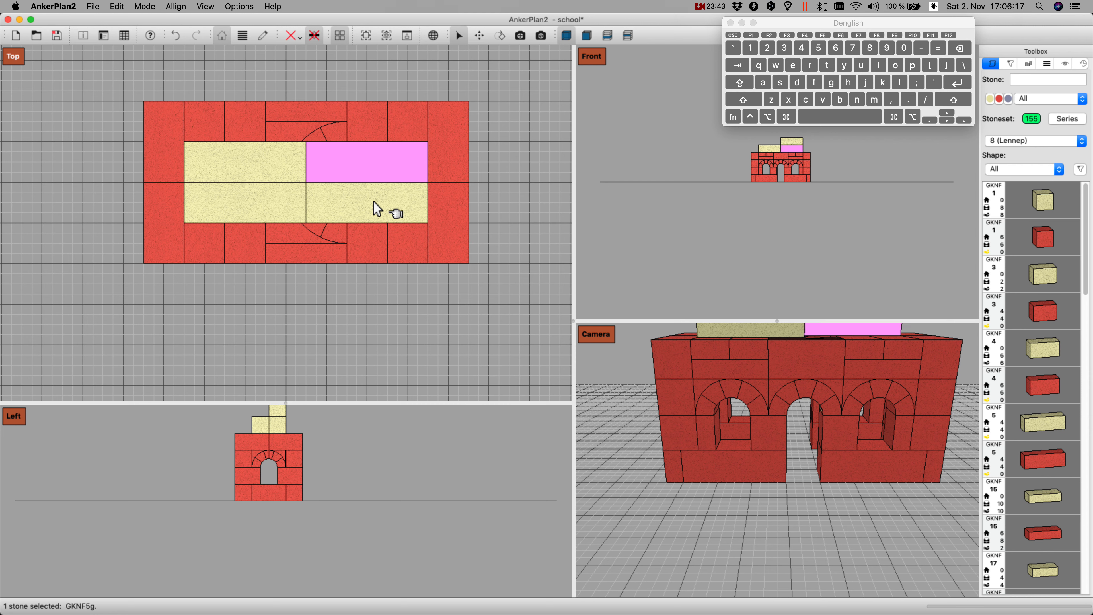
pyautogui.click(354, 294)
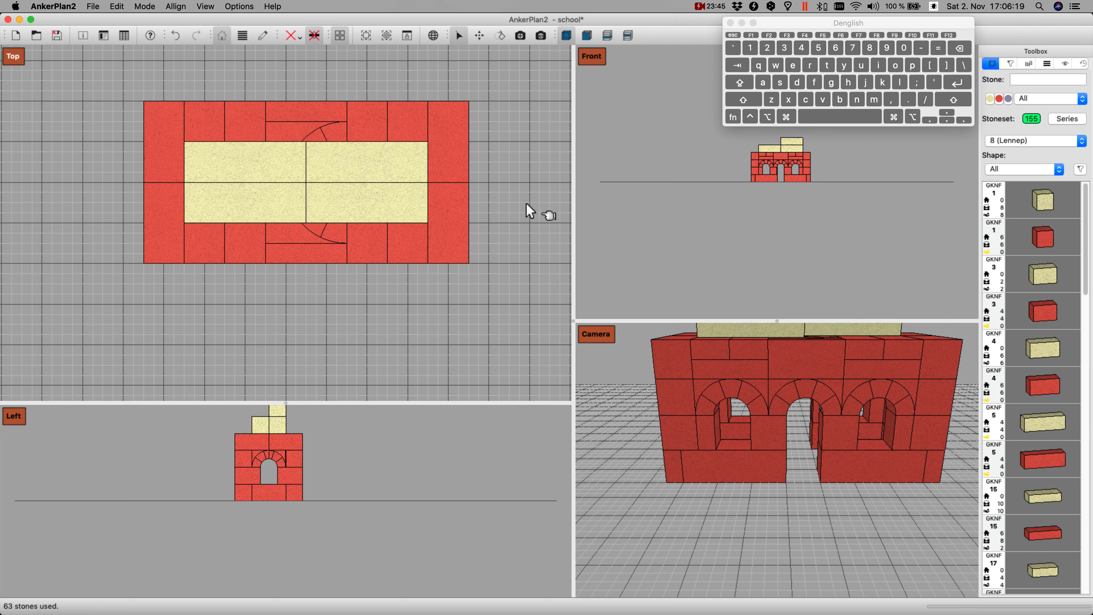
pyautogui.click(382, 196)
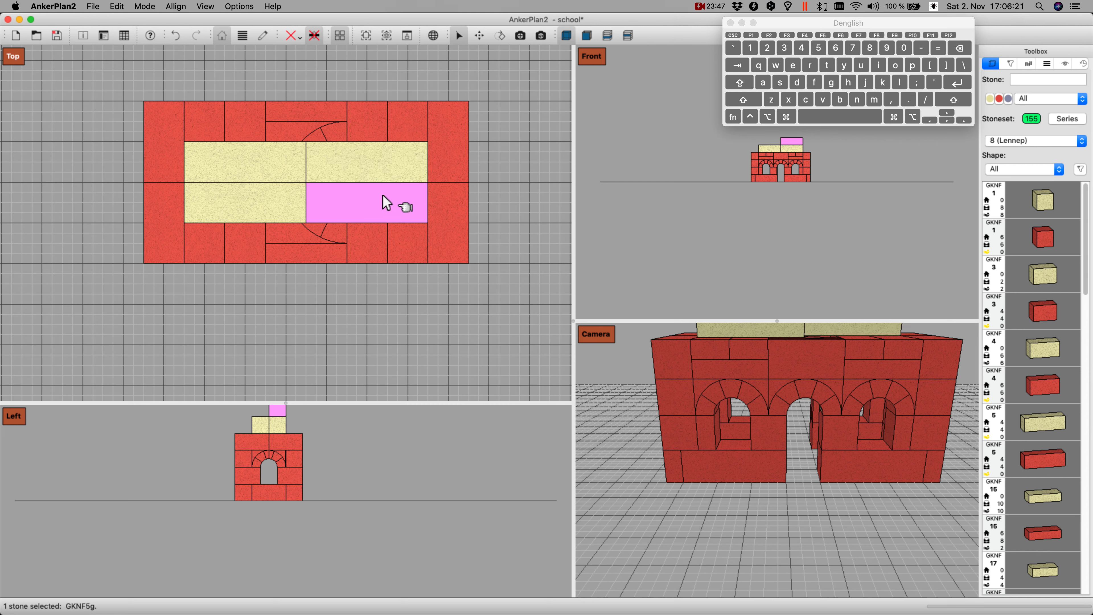
pyautogui.press('pagedown')
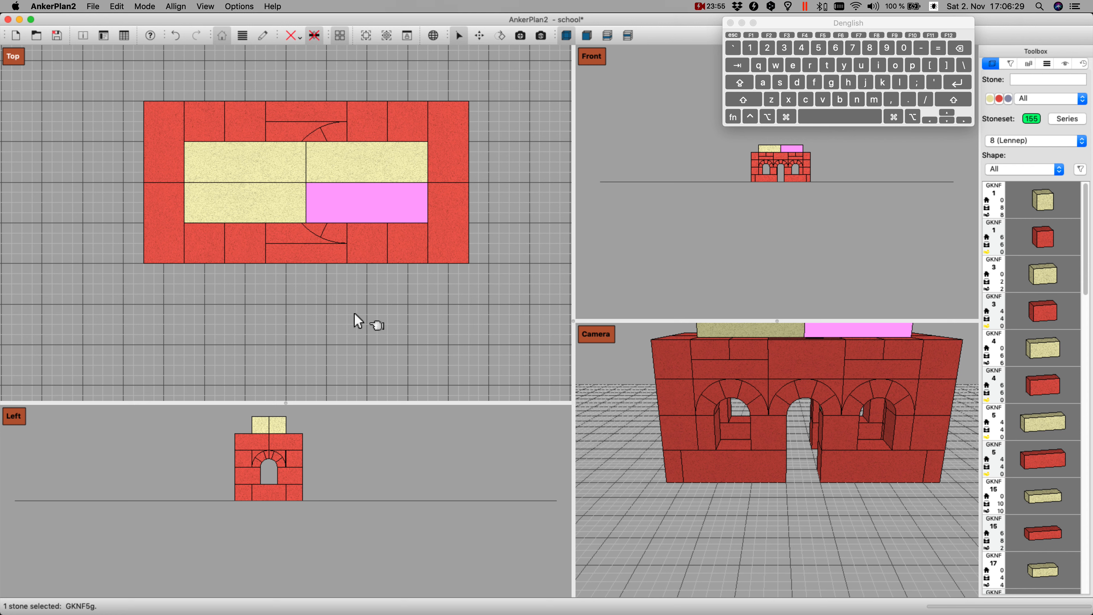
# Step: Add a GKNF 208 roof stone and move it above the rear long wall, next to the left end wall
pyautogui.write('208')
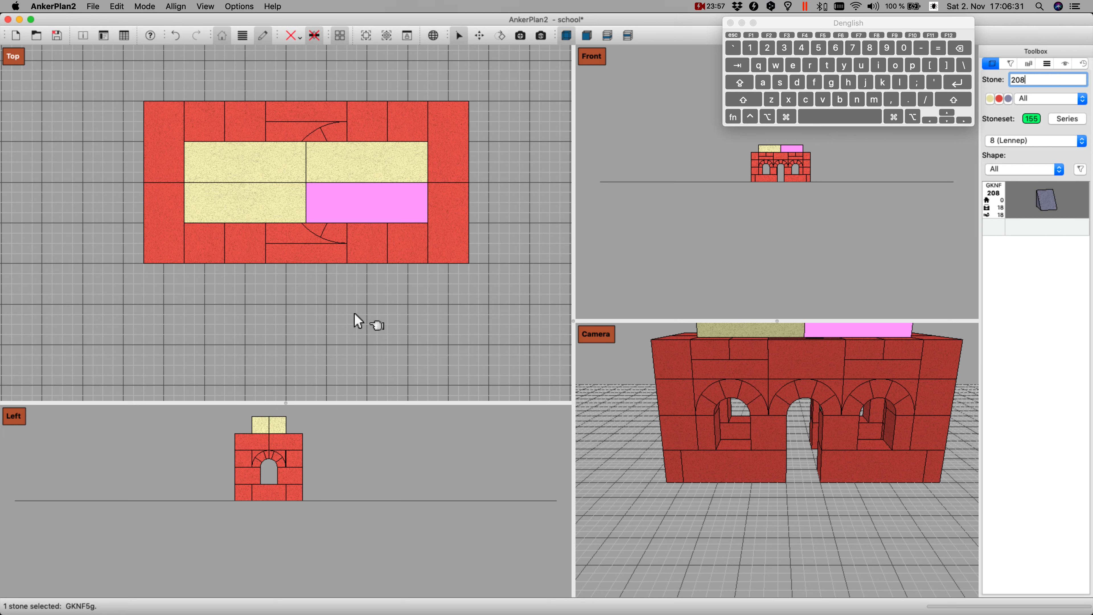
pyautogui.press('Return')
pyautogui.press('Left')
pyautogui.press('Left')
pyautogui.press('Left')
pyautogui.press('Left')
pyautogui.press('Left')
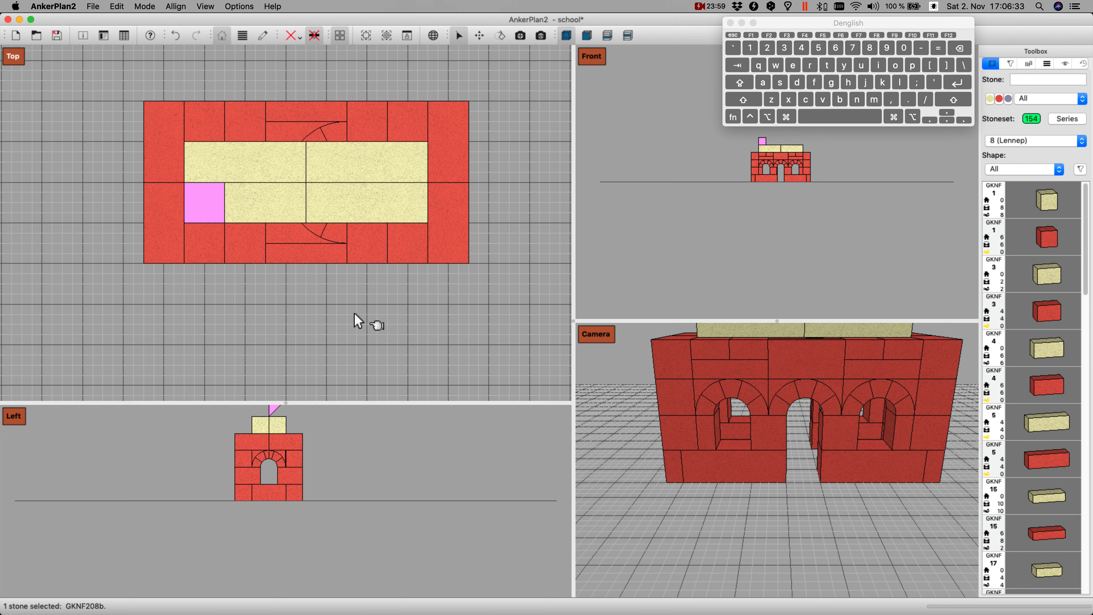
pyautogui.press('Up')
pyautogui.press('Up')
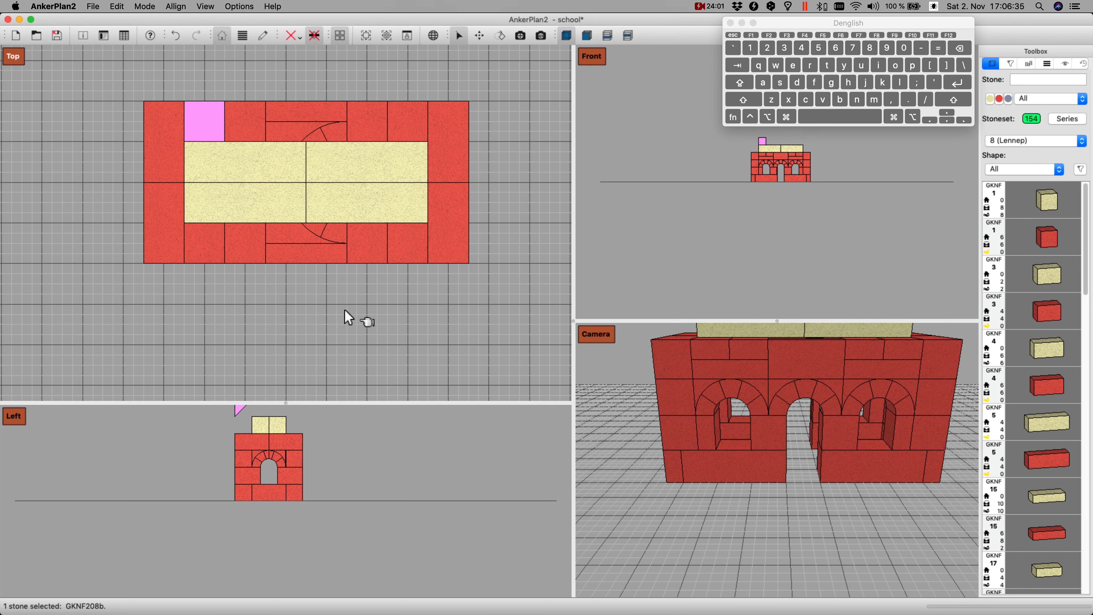
# Step: Rotate the GKNF 208 stone until its slope rises from the outer wall face towards the yellow stones, and set it down
pyautogui.keyDown('shift'); pyautogui.moveTo(414, 474); pyautogui.dragTo(417, 513); pyautogui.keyUp('shift')
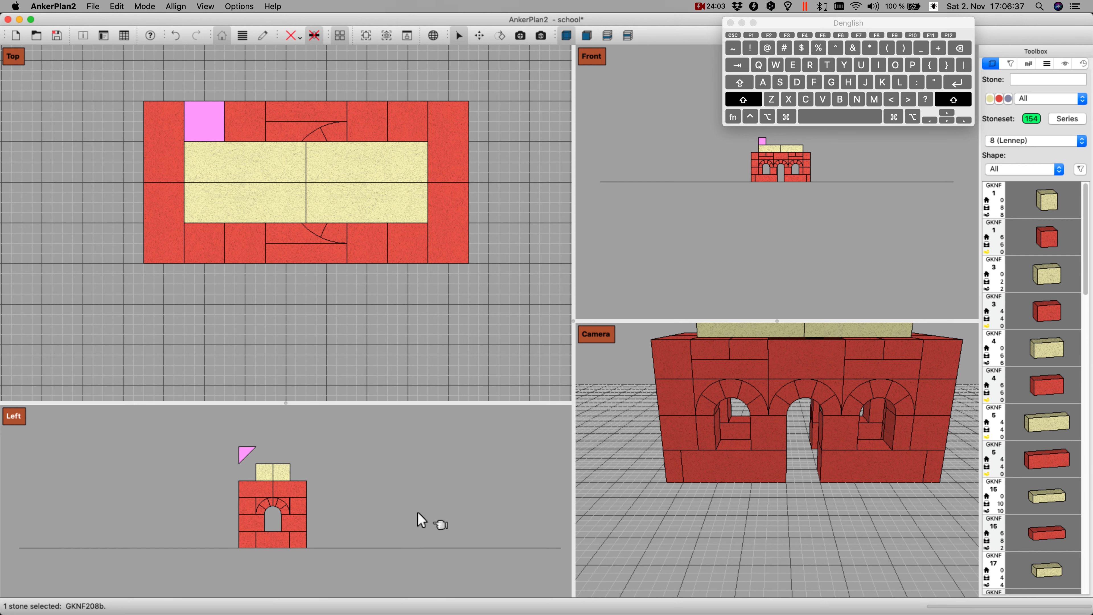
pyautogui.press('i')
pyautogui.press('i')
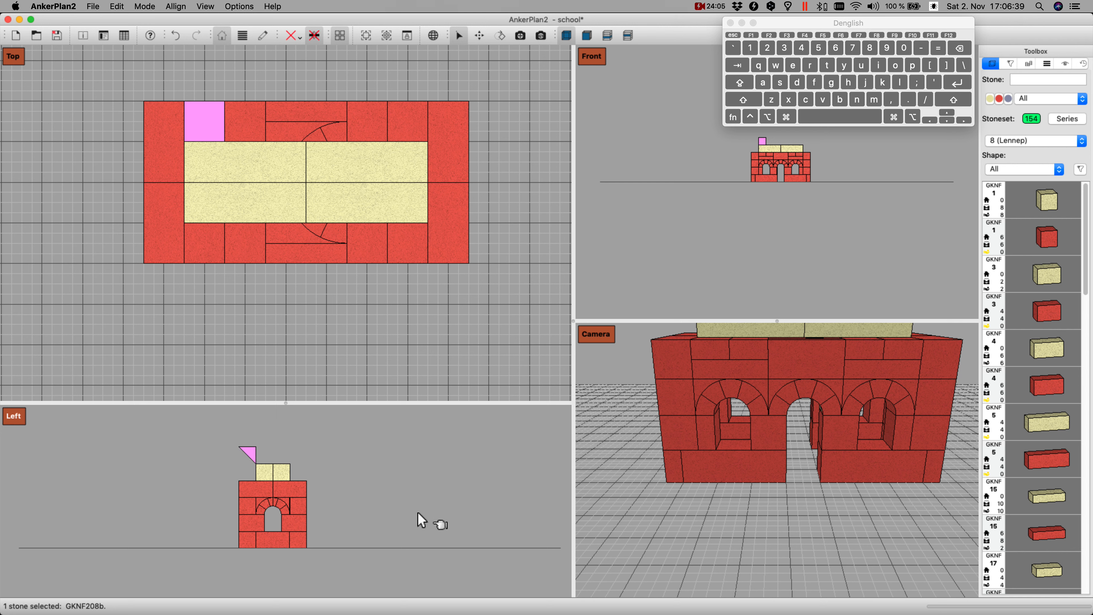
pyautogui.press('i')
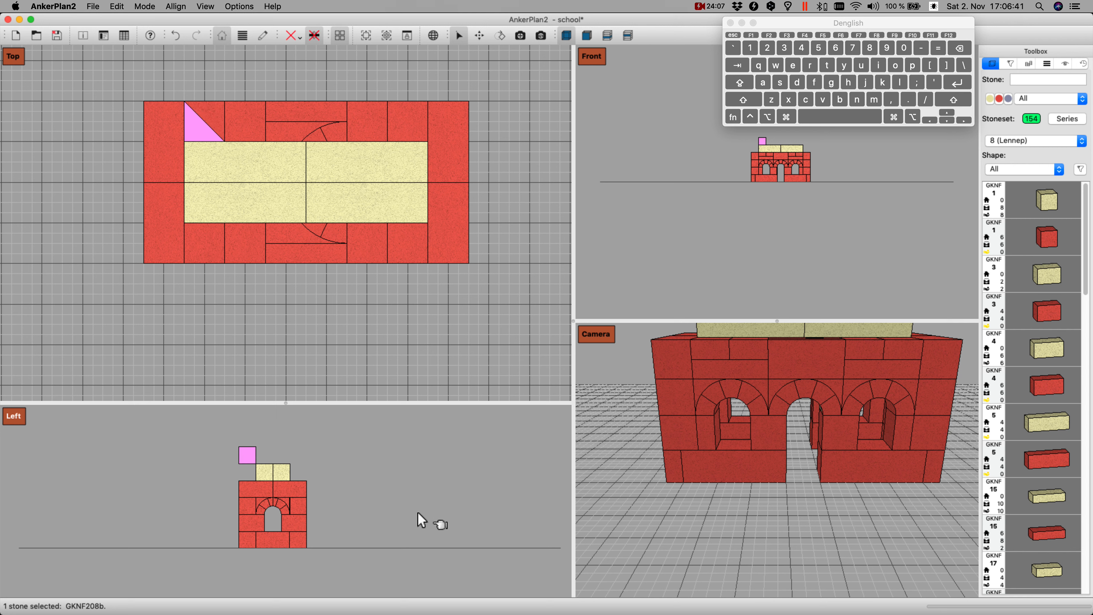
pyautogui.press('k')
pyautogui.press('l')
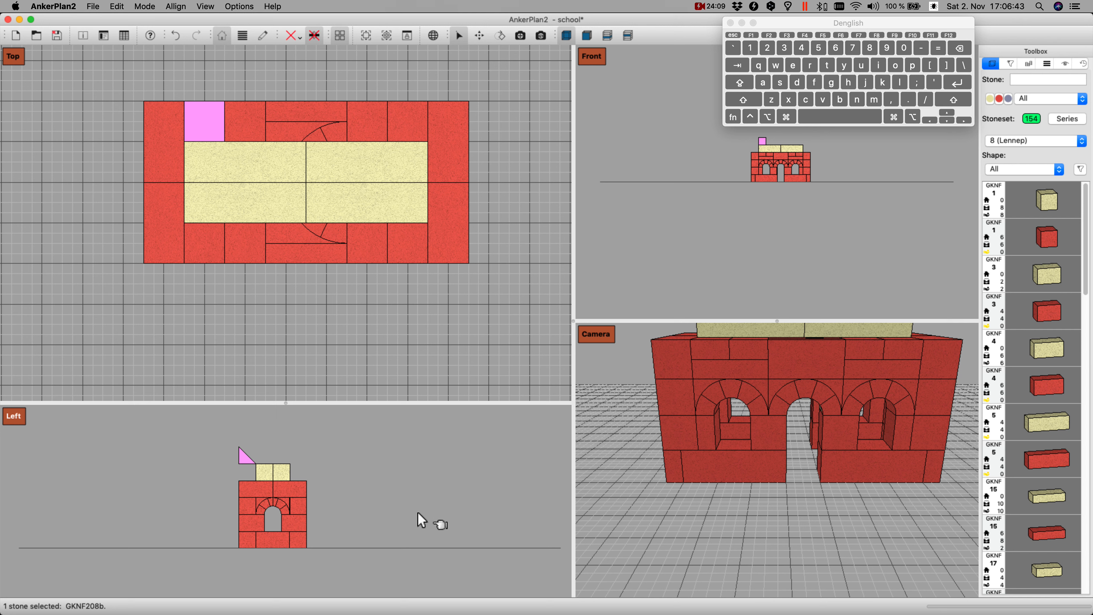
pyautogui.press('i')
pyautogui.press('i')
pyautogui.press('Down')
# Step: Duplicate the sloped GKNF 208 stone and set the copy down directly to its right along the rear long wall
pyautogui.press('super+d')
pyautogui.press('Right')
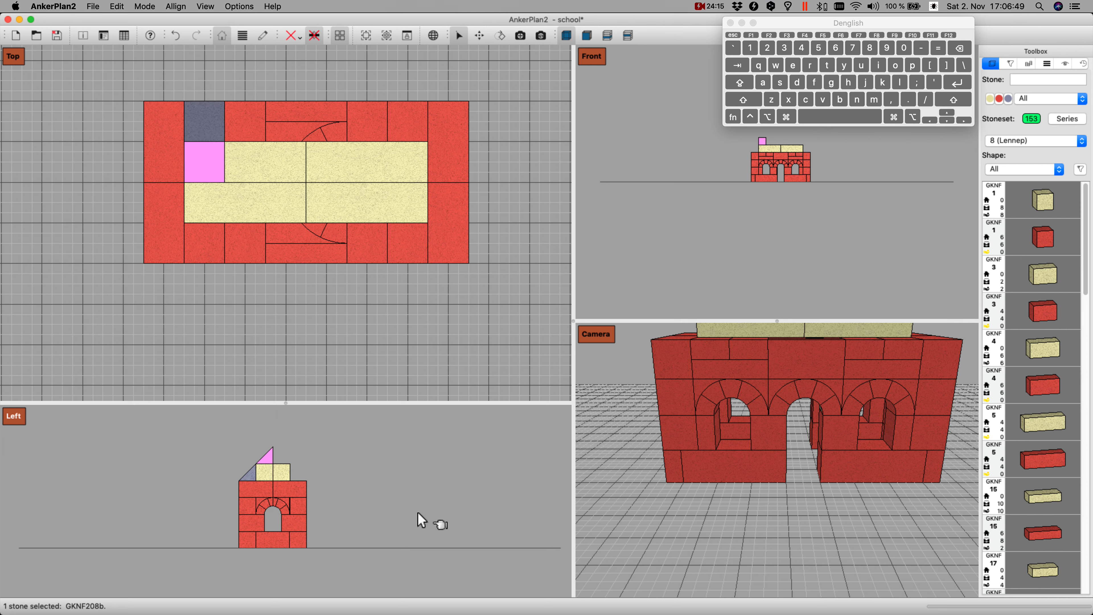
pyautogui.press('Up')
pyautogui.press('Down')
pyautogui.press('Up')
pyautogui.press('Right')
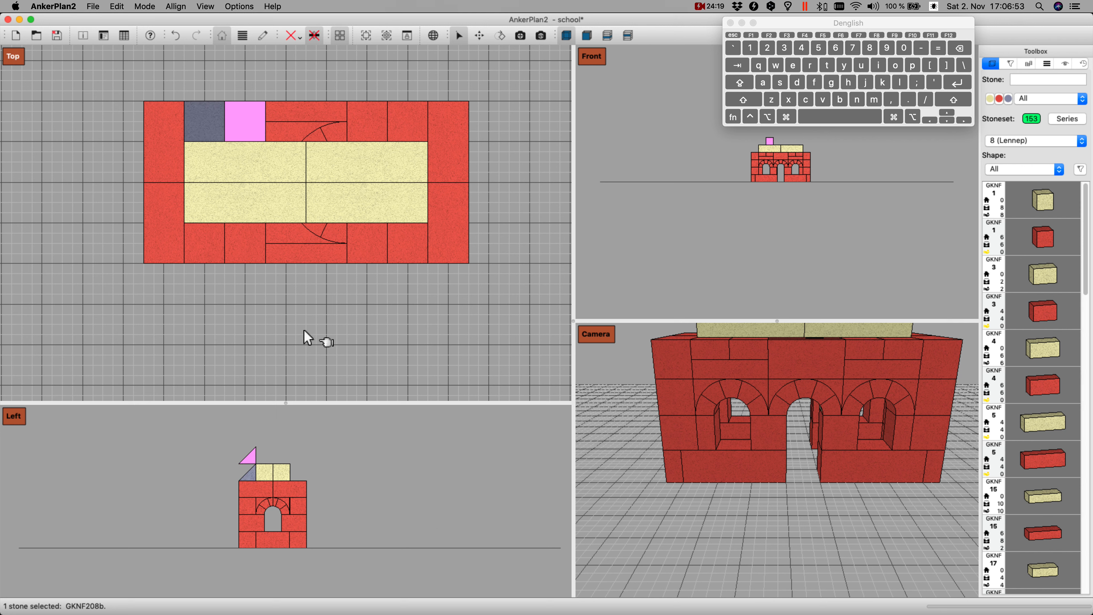
pyautogui.press('pagedown')
# Step: Duplicate the GKNF 208 stone four more times, completing the rear roof row up to the right end wall
pyautogui.press('super+d')
pyautogui.press('Right')
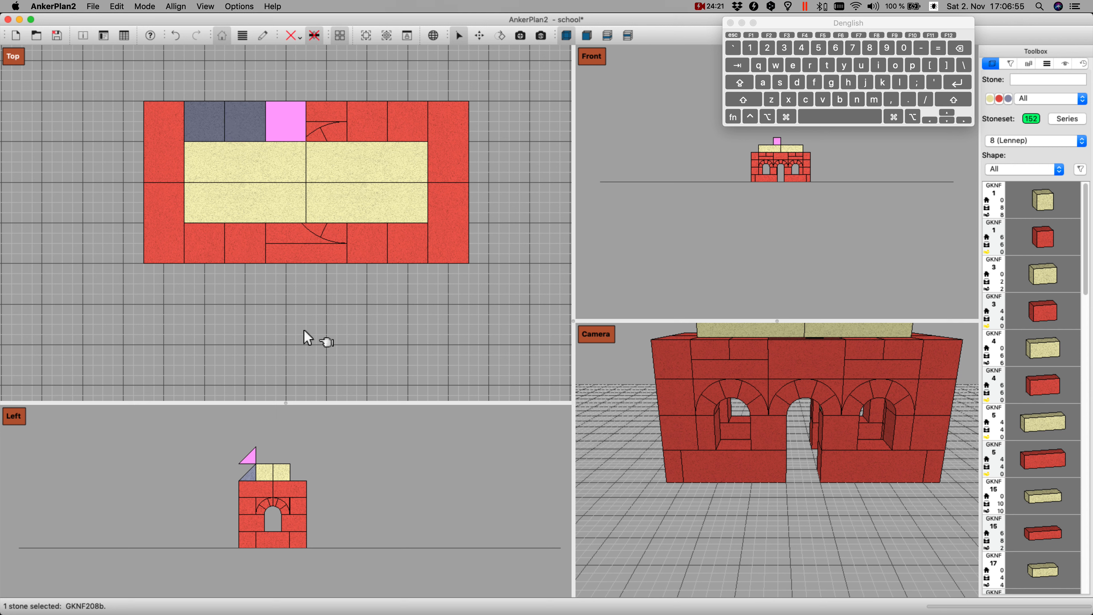
pyautogui.press('pagedown')
pyautogui.press('super+d')
pyautogui.press('Right')
pyautogui.press('pagedown')
pyautogui.press('super+d')
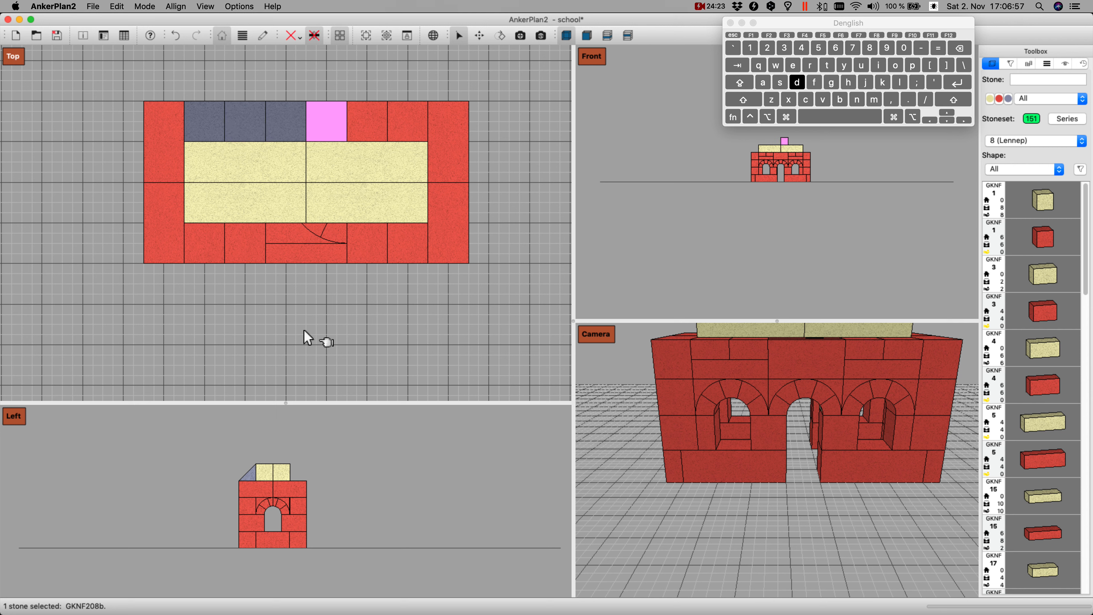
pyautogui.press('Right')
pyautogui.press('pagedown')
pyautogui.press('super+d')
pyautogui.press('Right')
pyautogui.press('pagedown')
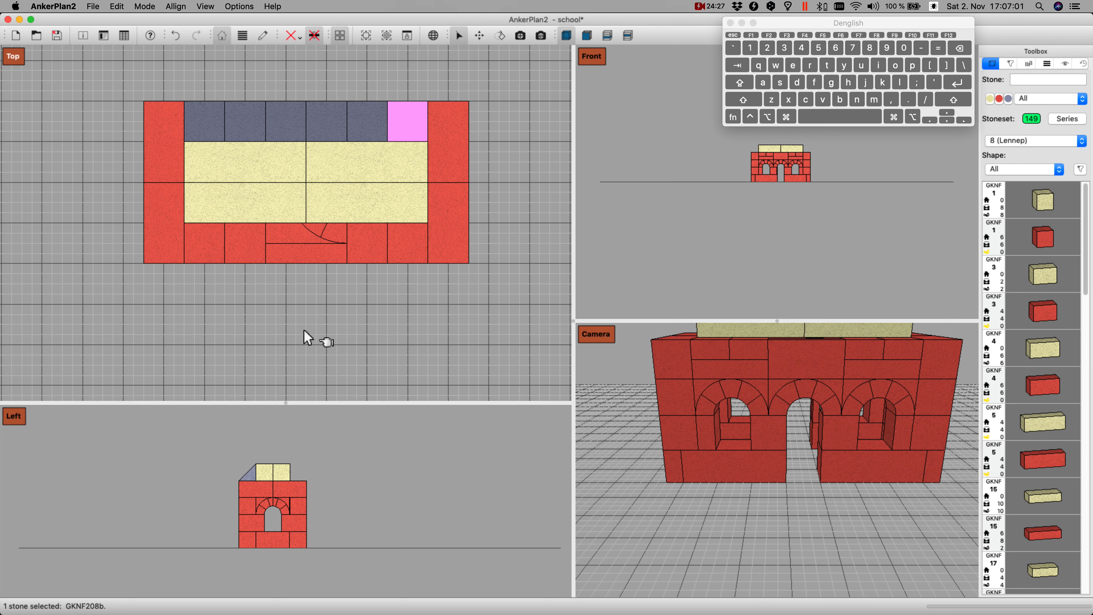
# Step: Duplicate the last GKNF 208 stone, move the copy above the front long wall, turn it half around and set it down
pyautogui.press('super+d')
pyautogui.press('Down')
pyautogui.press('Down')
pyautogui.press('r')
pyautogui.press('r')
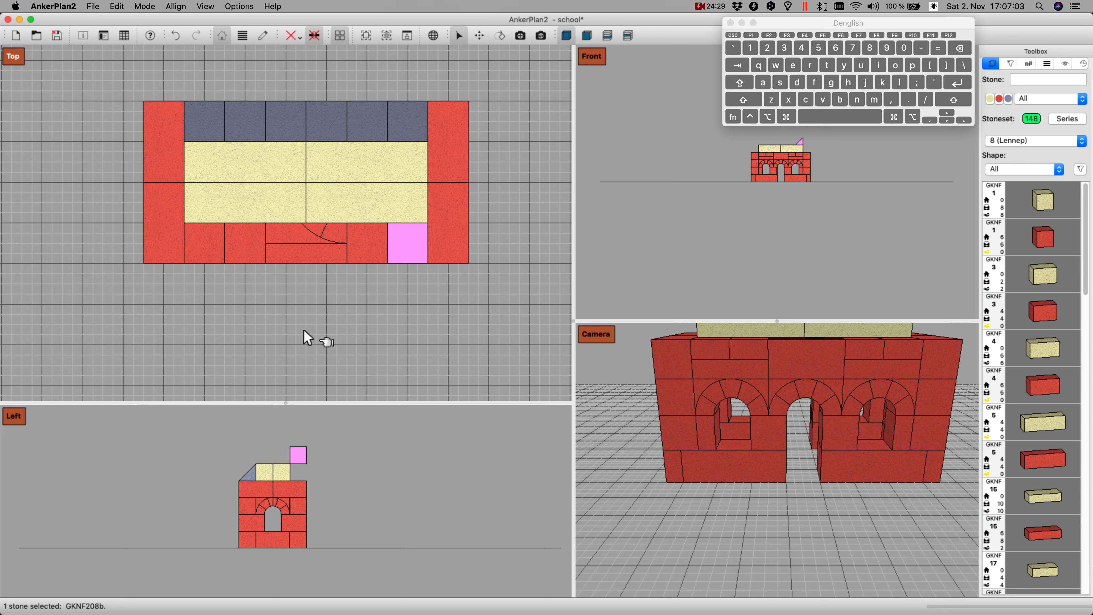
pyautogui.press('pagedown')
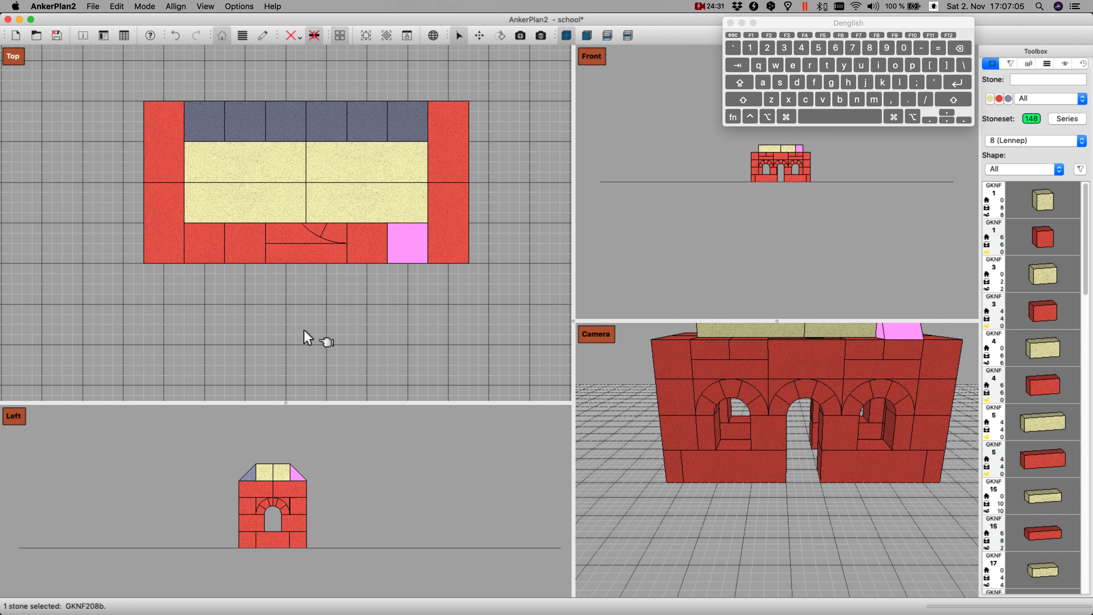
# Step: Duplicate the front GKNF 208 stone and set the copy down directly to its left
pyautogui.press('super+d')
pyautogui.press('pageup')
pyautogui.press('Left')
pyautogui.press('Return')
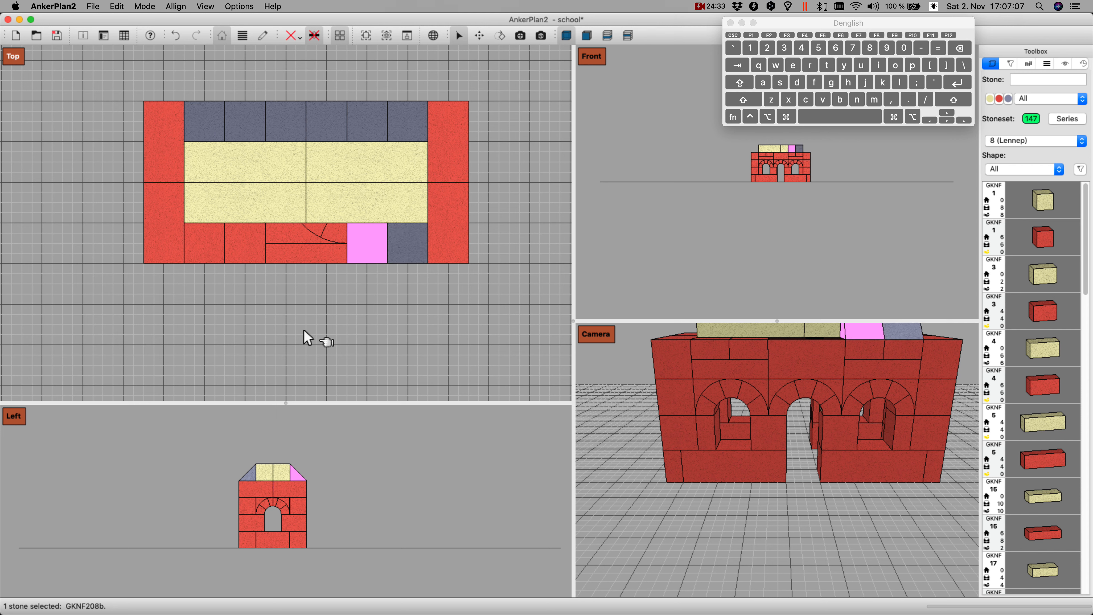
# Step: Duplicate the GKNF 208 stone twice along the front wall's left part, leaving a two-stone gap at the centre
pyautogui.press('d')
pyautogui.press('Left')
pyautogui.press('Left')
pyautogui.press('Left')
pyautogui.press('Return')
pyautogui.press('d')
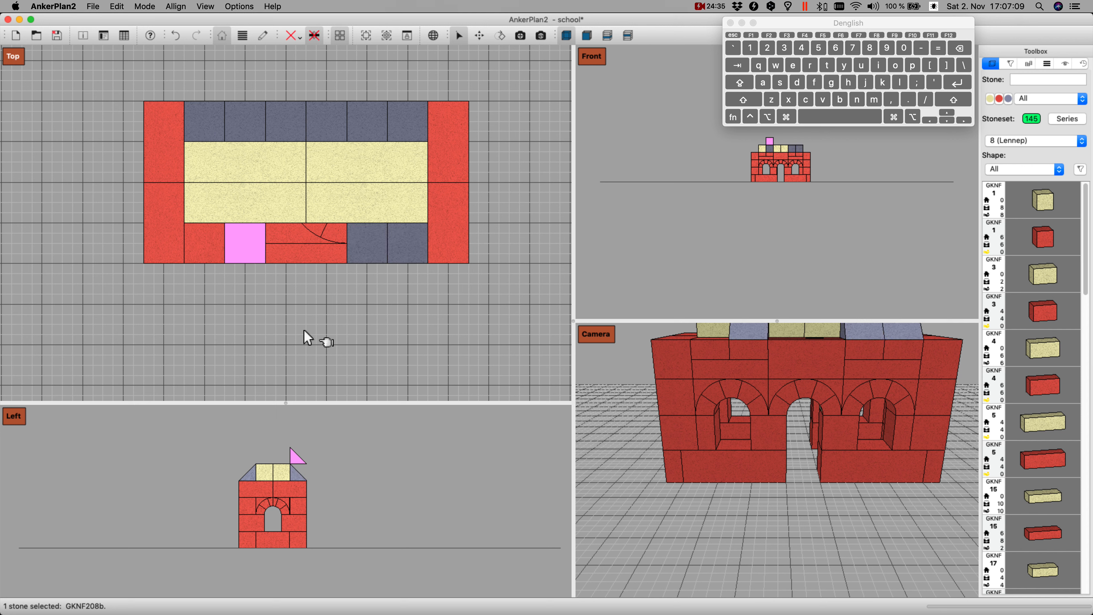
pyautogui.press('Left')
pyautogui.press('Return')
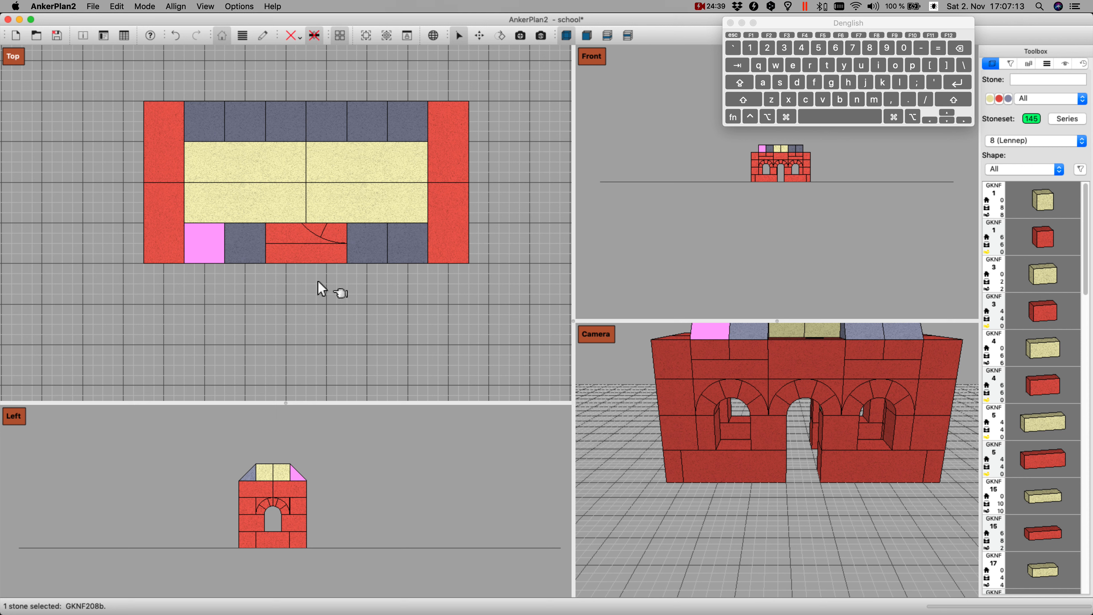
# Step: Insert a blue GKNF 210 stone, rotate it a quarter turn and align it above the left end wall, next to the front corner
pyautogui.write('210')
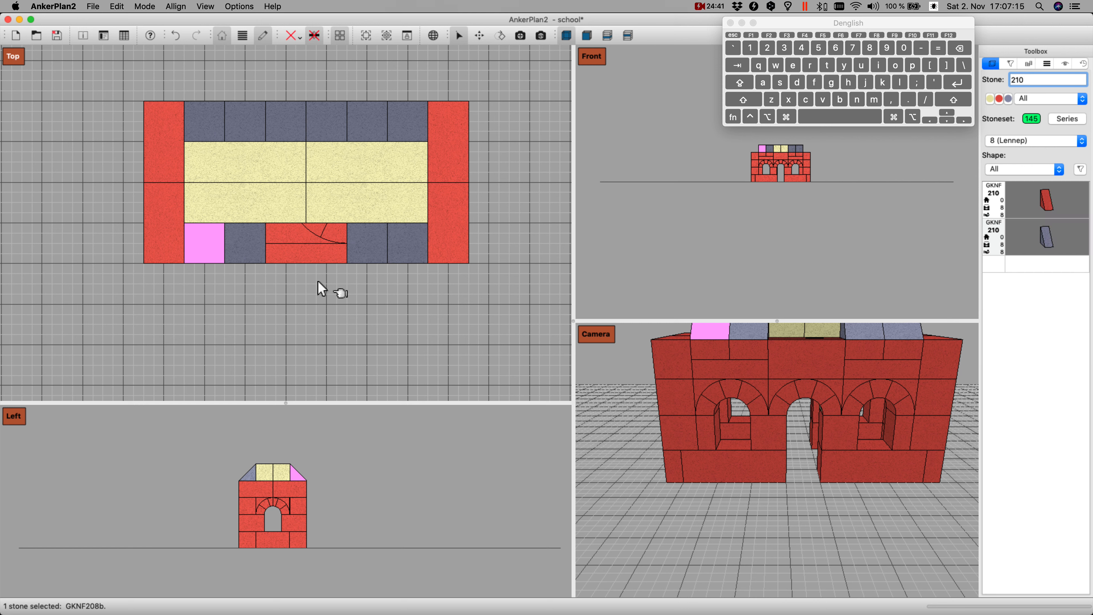
pyautogui.press('Return')
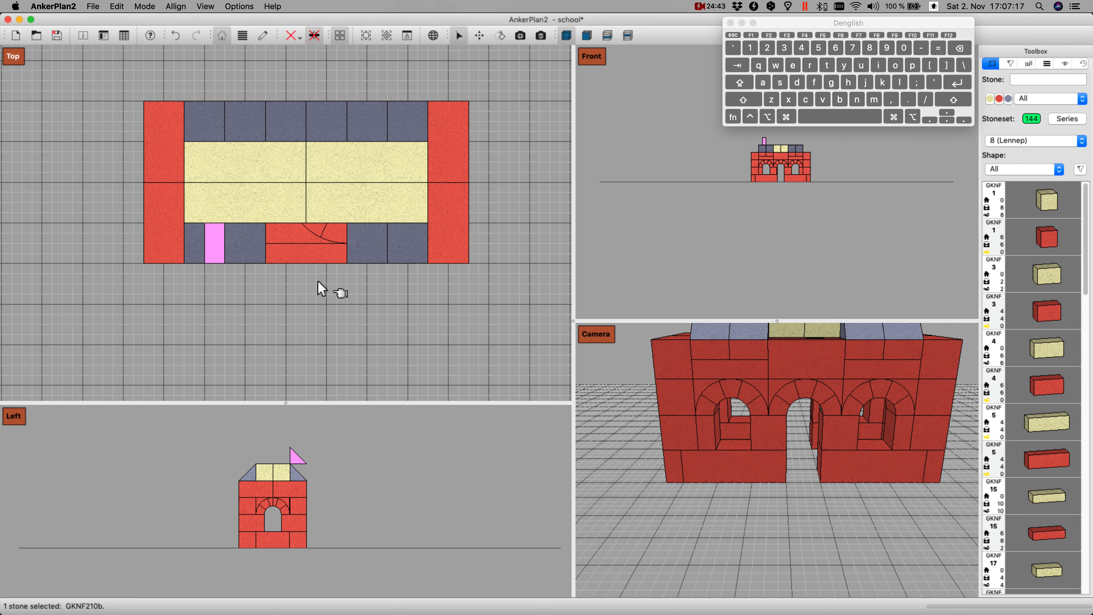
pyautogui.press('Left')
pyautogui.press('r')
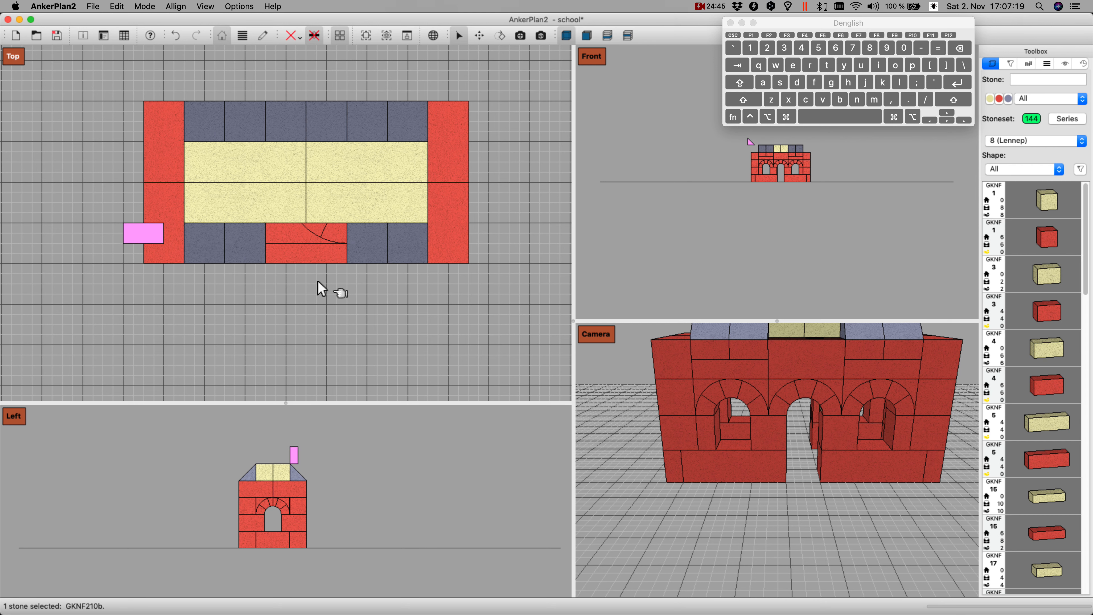
pyautogui.press('Right')
pyautogui.press('Up')
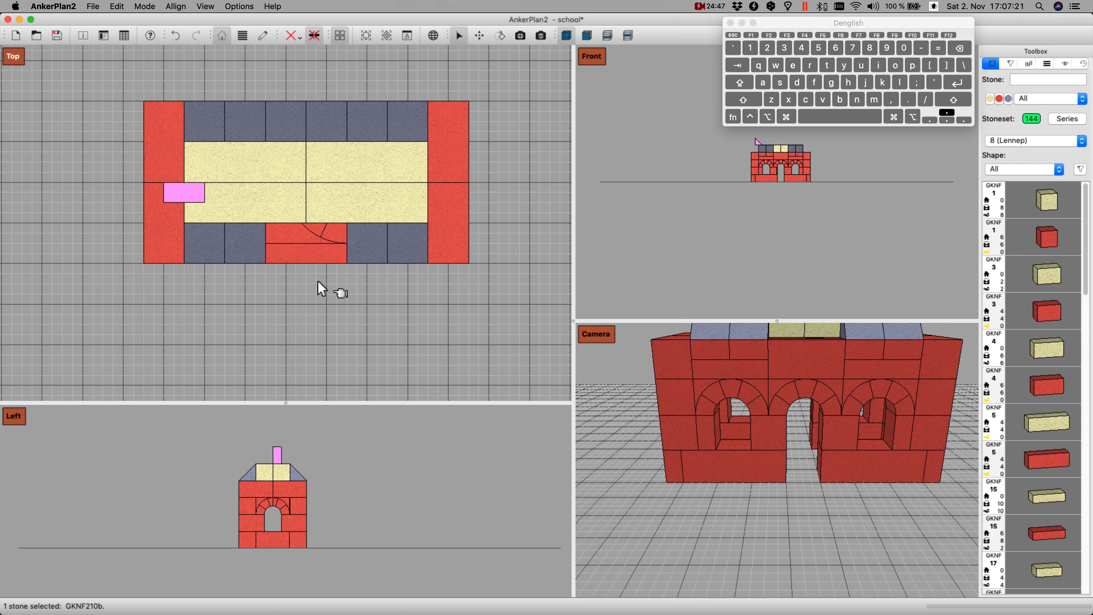
pyautogui.hotkey('shift', 'Down')
pyautogui.hotkey('shift', 'Left')
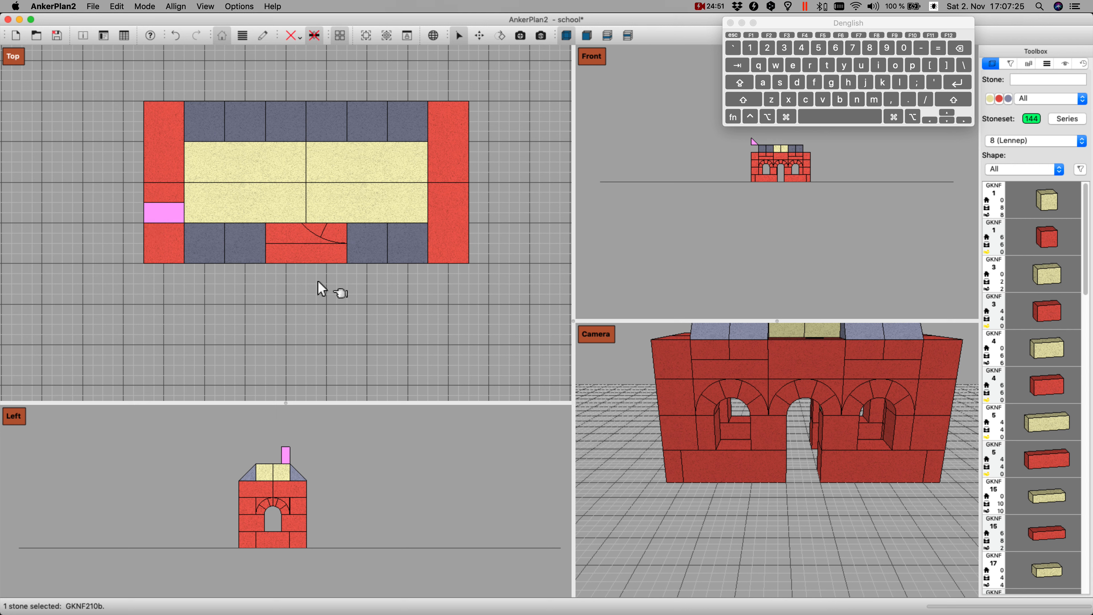
# Step: Turn the GKNF 210 stone so its slope faces outward and set it down on the left end wall
pyautogui.press('i')
pyautogui.press('i')
pyautogui.press('pagedown')
# Step: Duplicate the GKNF 210 stone three times to fill the left end roof row between the two corners
pyautogui.press('super+d')
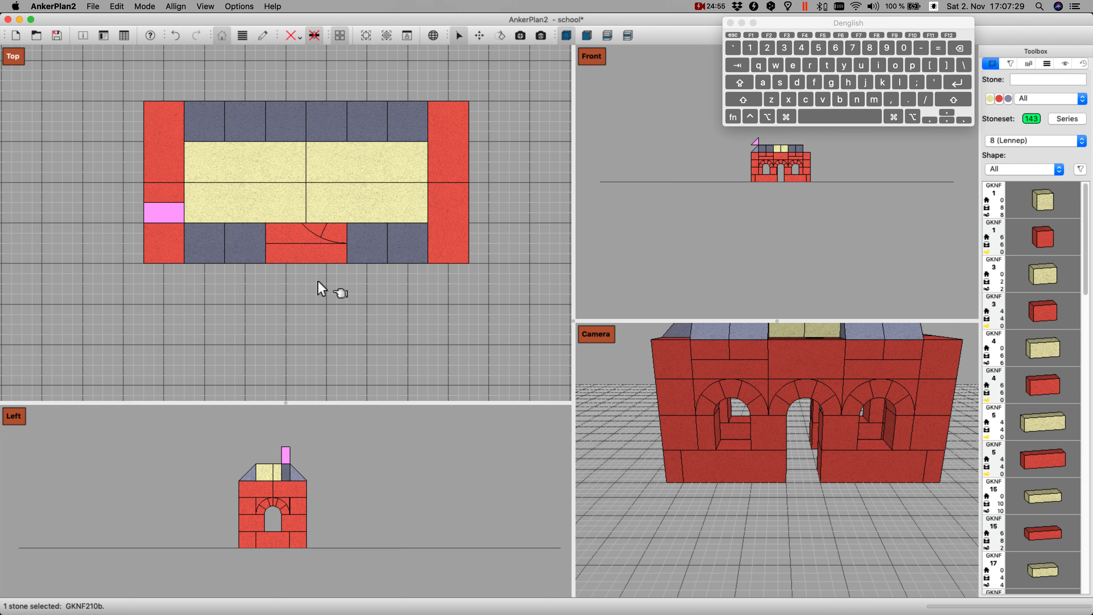
pyautogui.press('Up')
pyautogui.press('pagedown')
pyautogui.press('super+d')
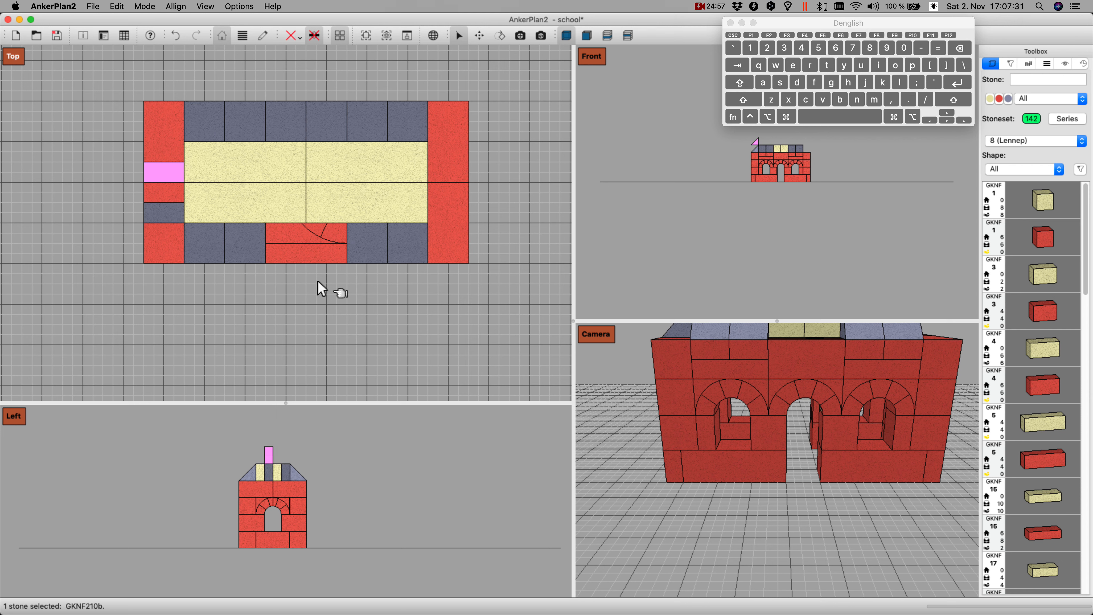
pyautogui.press('Up')
pyautogui.hotkey('shift', 'Down')
pyautogui.press('Return')
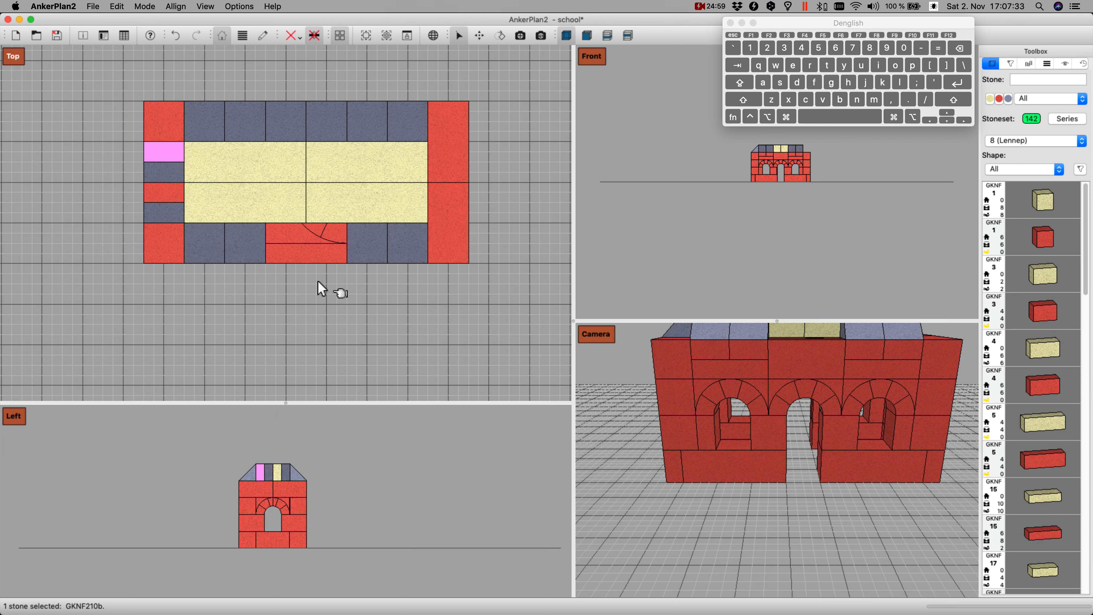
pyautogui.press('Down')
pyautogui.press('pagedown')
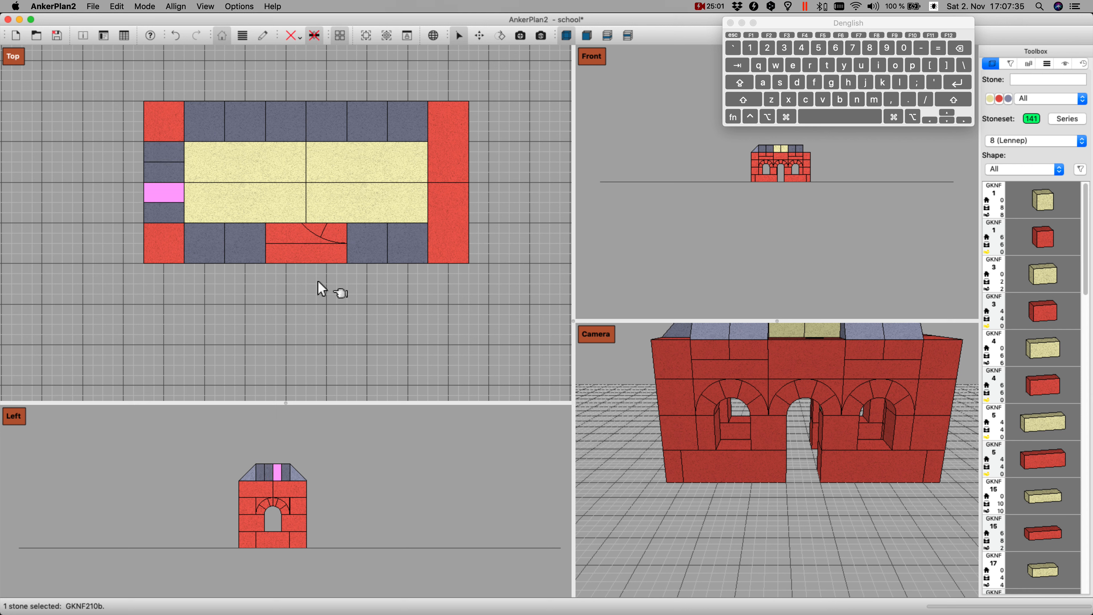
pyautogui.press('Up')
pyautogui.press('Up')
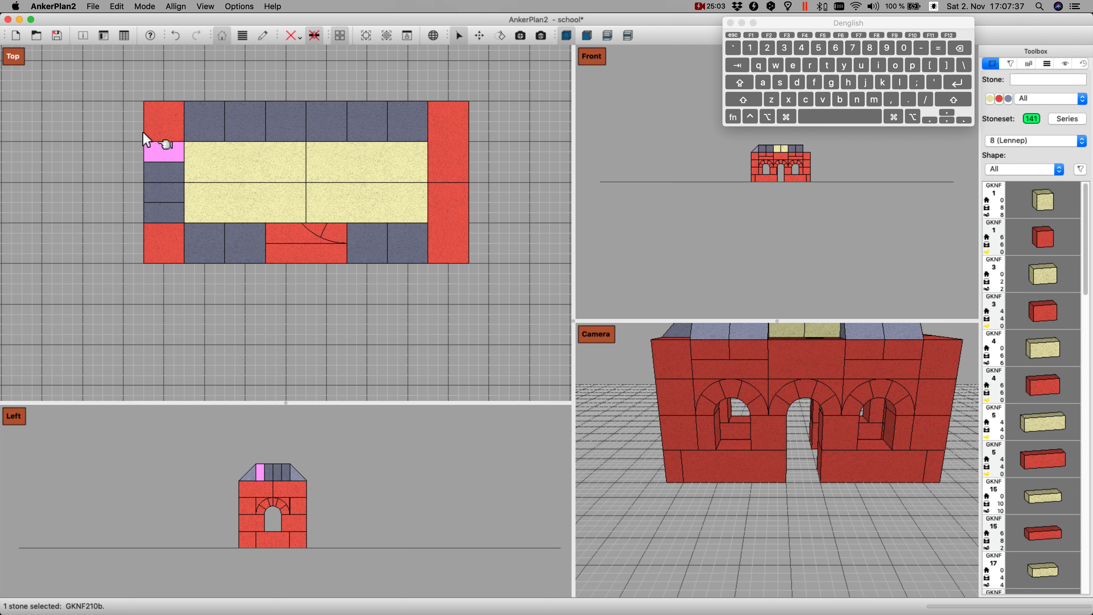
# Step: Duplicate the four GKNF 210 stones of the left end row, turn the copies outward and set them down on the right end wall
pyautogui.click(131, 184)
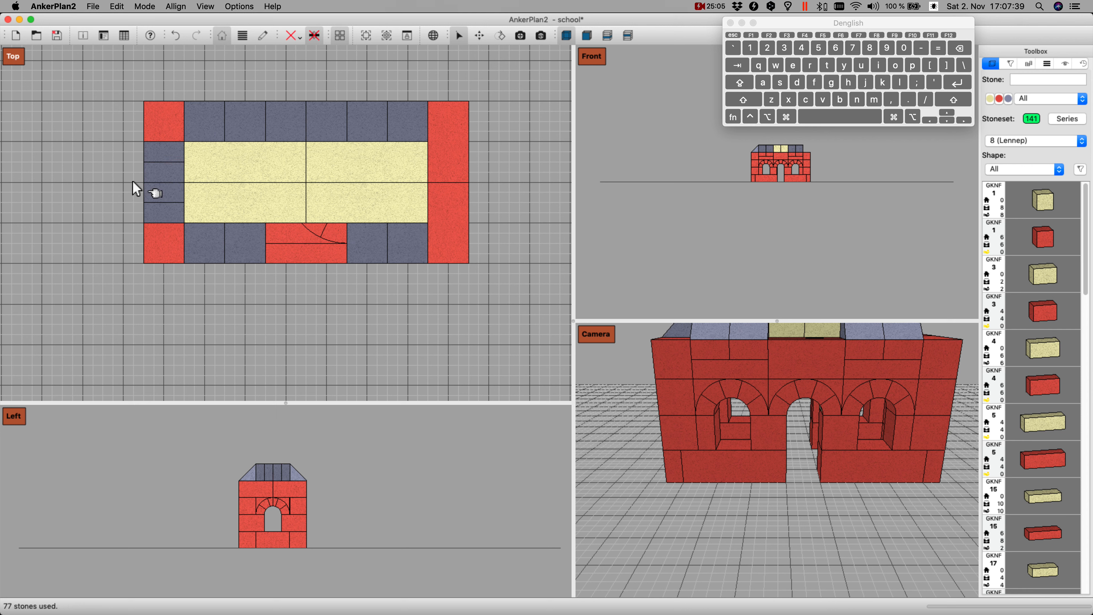
pyautogui.click(172, 149)
pyautogui.keyDown('shift'); pyautogui.click(173, 177); pyautogui.keyUp('shift')
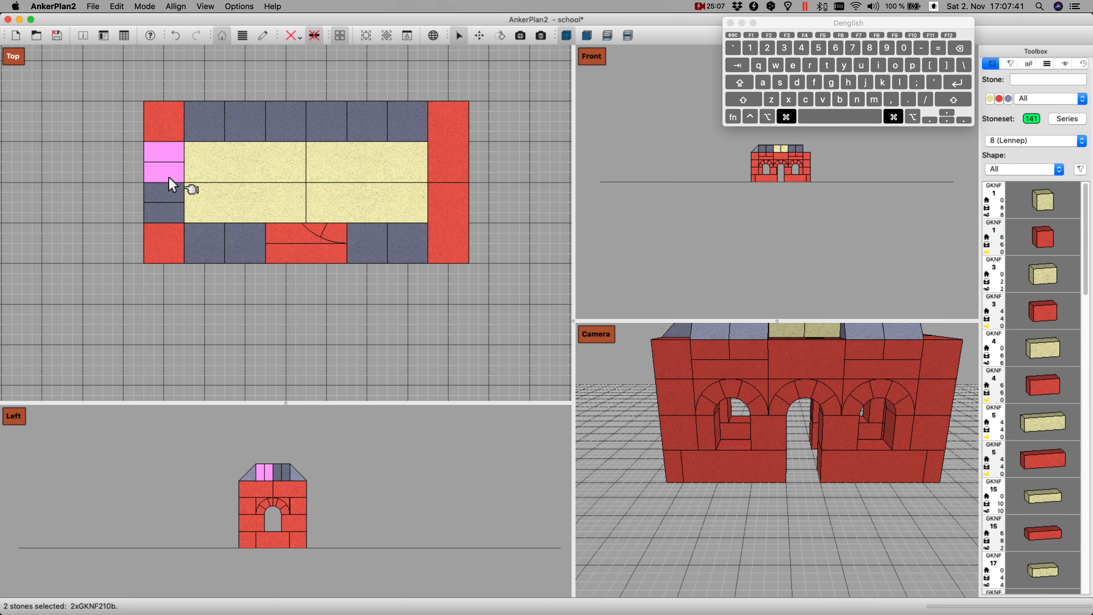
pyautogui.keyDown('shift'); pyautogui.click(171, 193); pyautogui.keyUp('shift')
pyautogui.keyDown('shift'); pyautogui.click(172, 213); pyautogui.keyUp('shift')
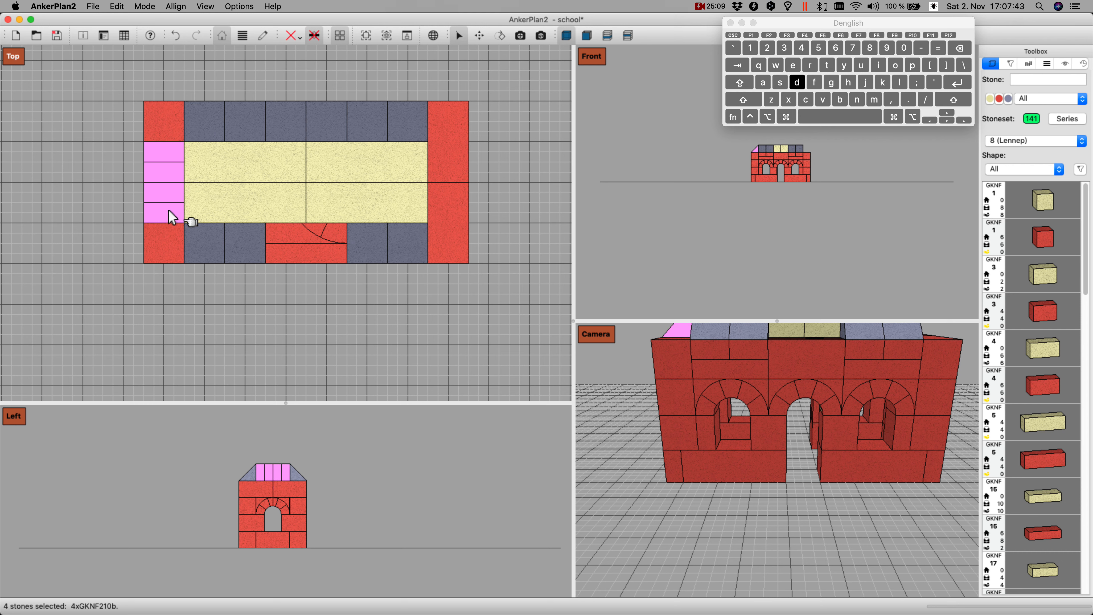
pyautogui.press('Right')
pyautogui.press('Right')
pyautogui.press('Right')
pyautogui.press('Right')
pyautogui.press('Right')
pyautogui.press('Right')
pyautogui.press('Right')
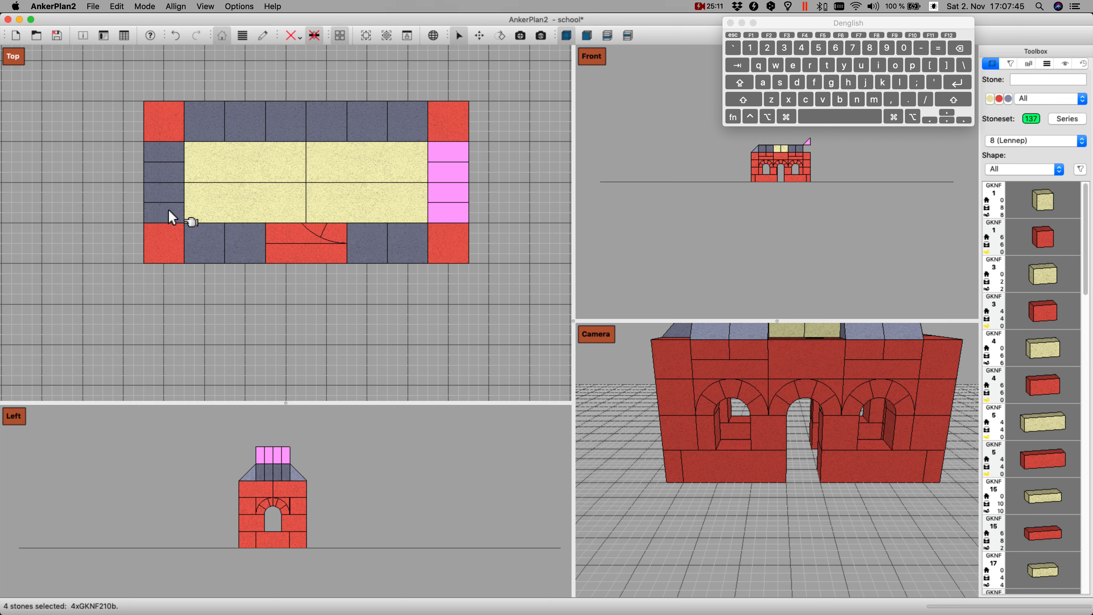
pyautogui.press('Right')
pyautogui.press('Left')
pyautogui.press('pagedown')
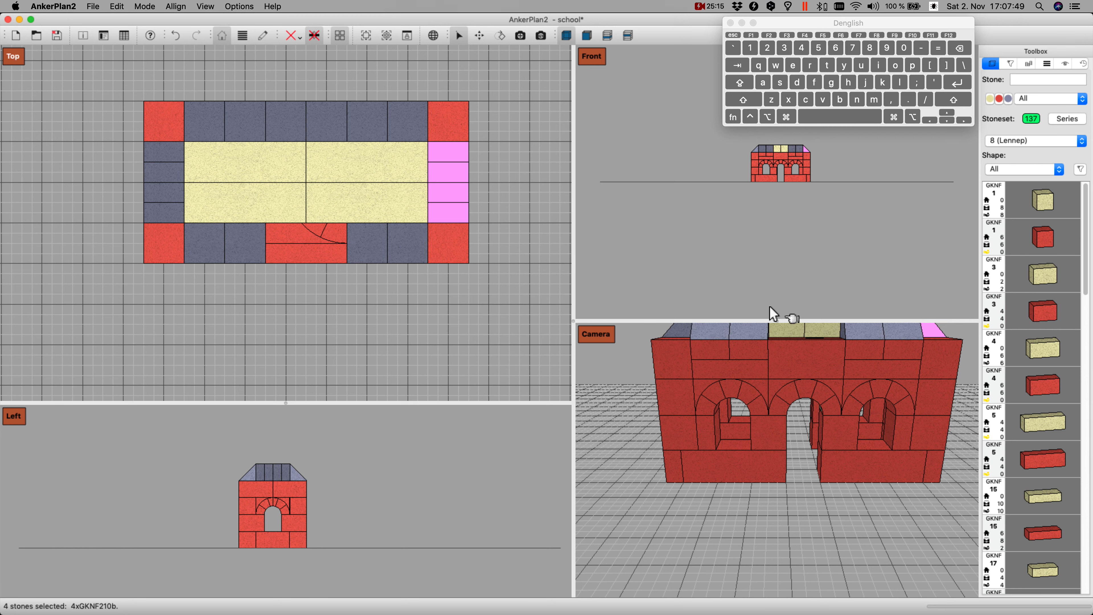
# Step: Insert a blue GKNF 212 corner stone above the roof near the rear right corner
pyautogui.moveTo(778, 322); pyautogui.dragTo(778, 283)
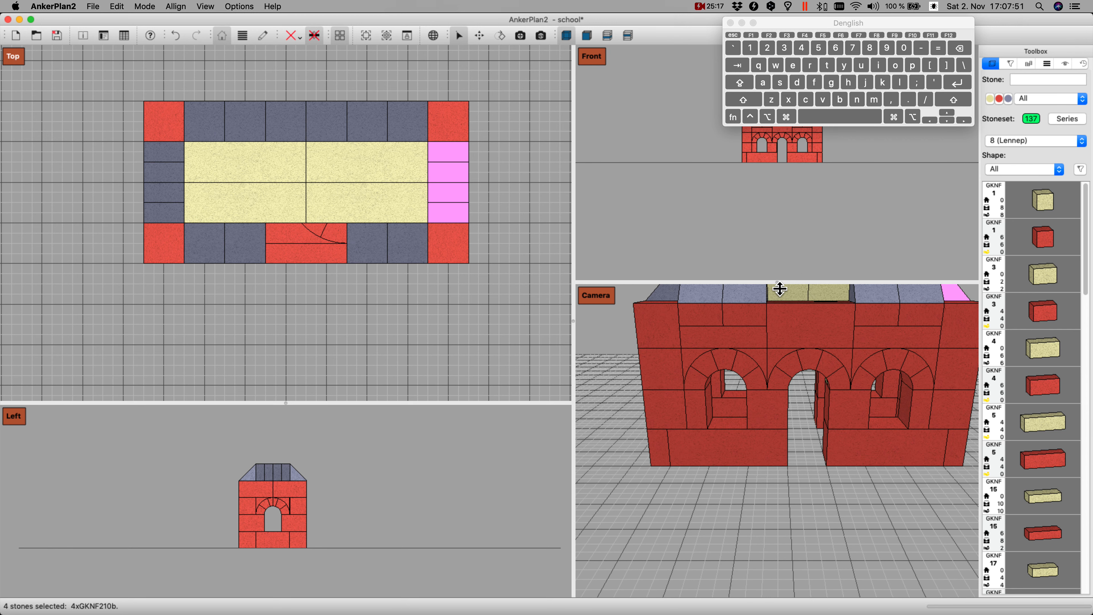
pyautogui.moveTo(791, 345); pyautogui.dragTo(787, 352)
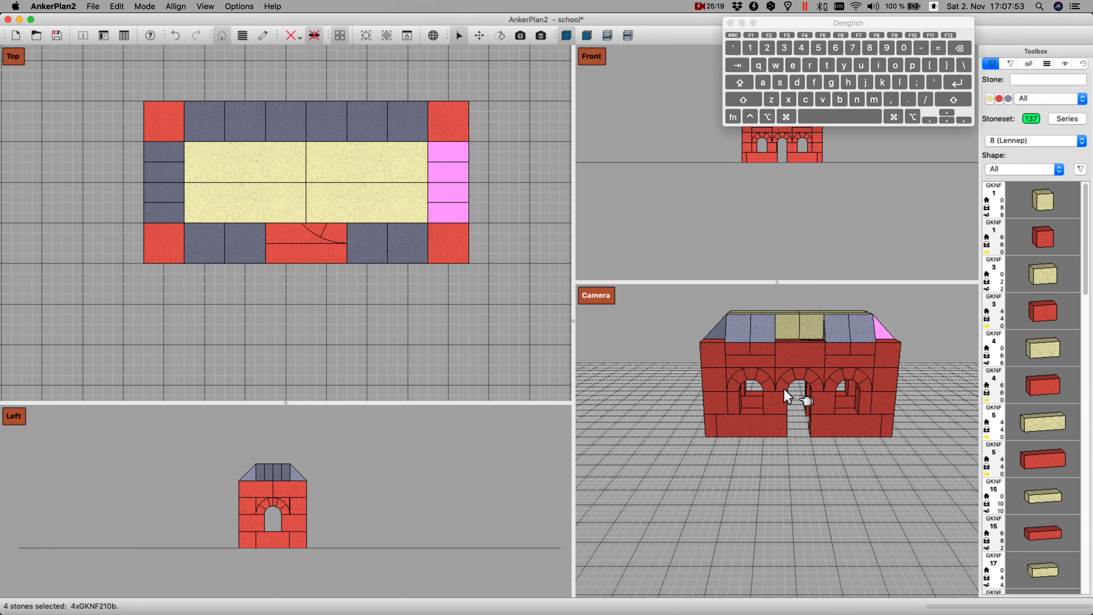
pyautogui.moveTo(784, 390); pyautogui.dragTo(734, 400)
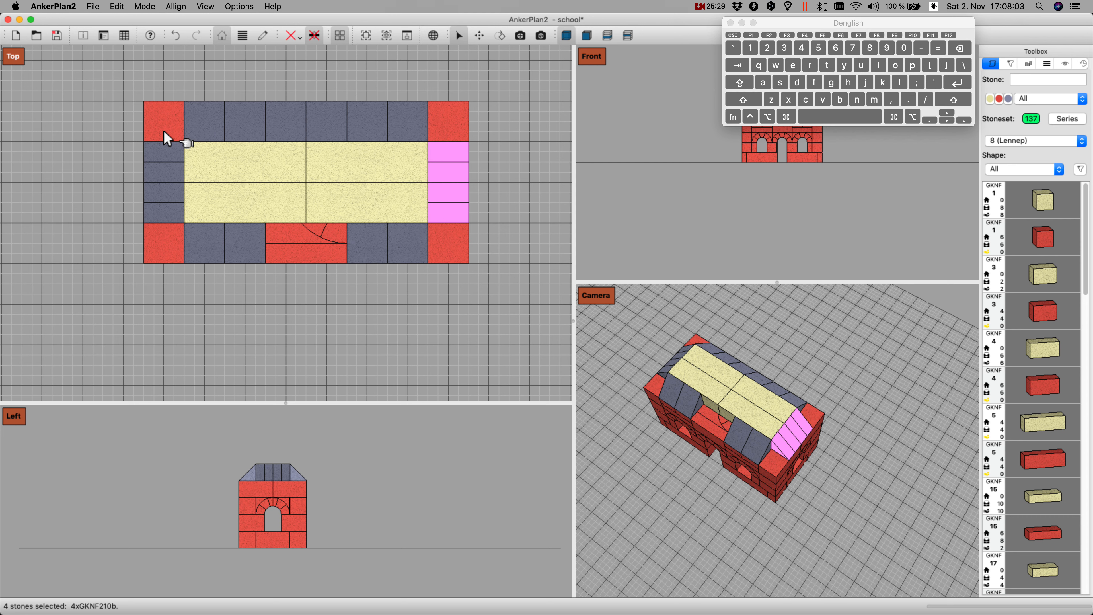
pyautogui.write('2')
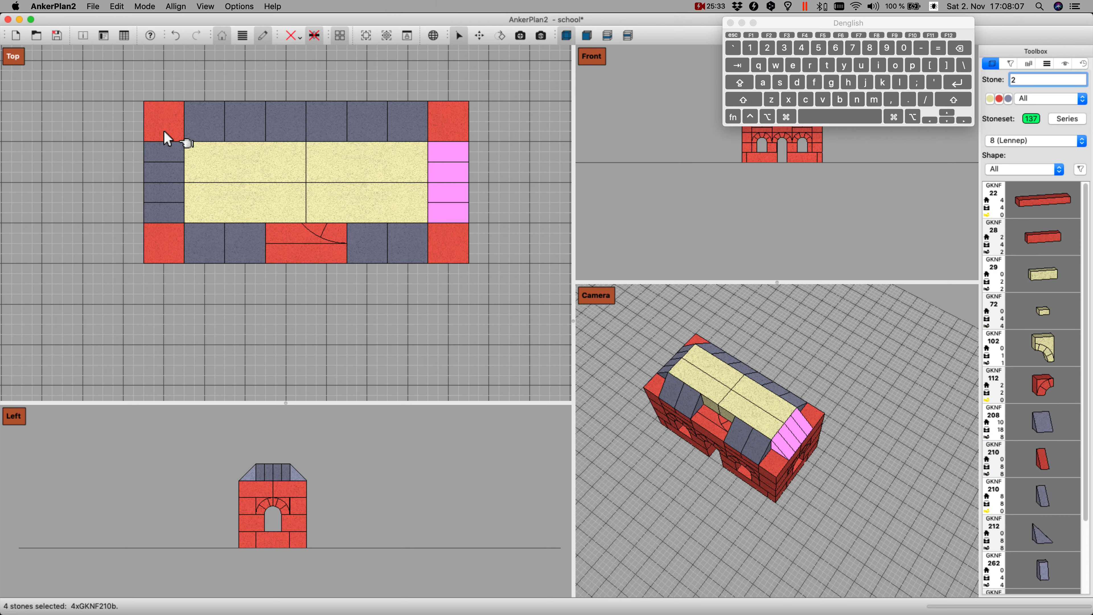
pyautogui.write('12')
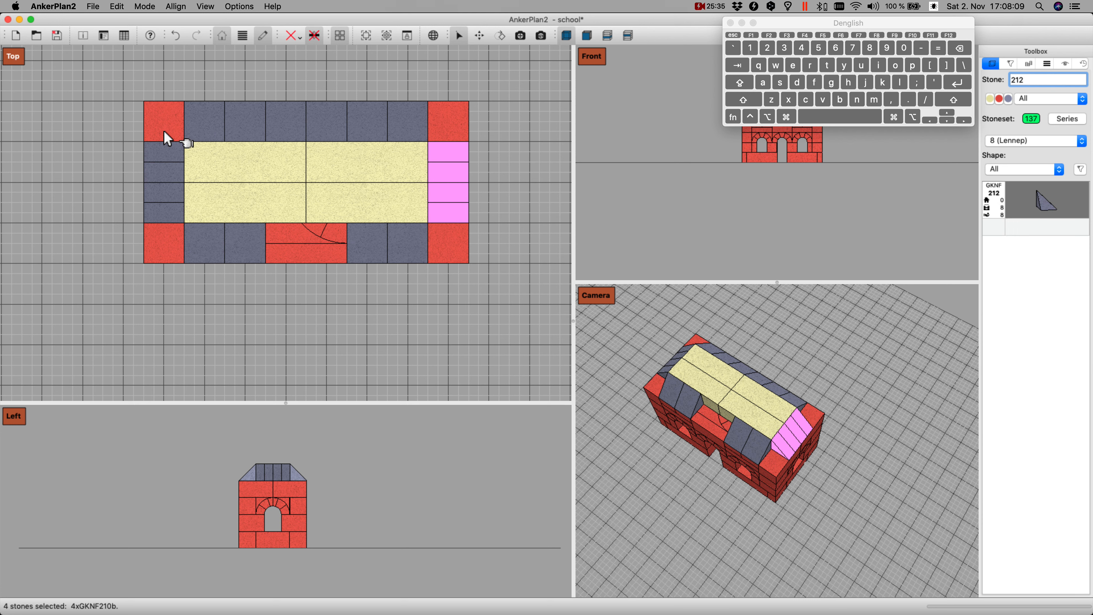
pyautogui.press('Return')
pyautogui.press('Up')
pyautogui.press('Up')
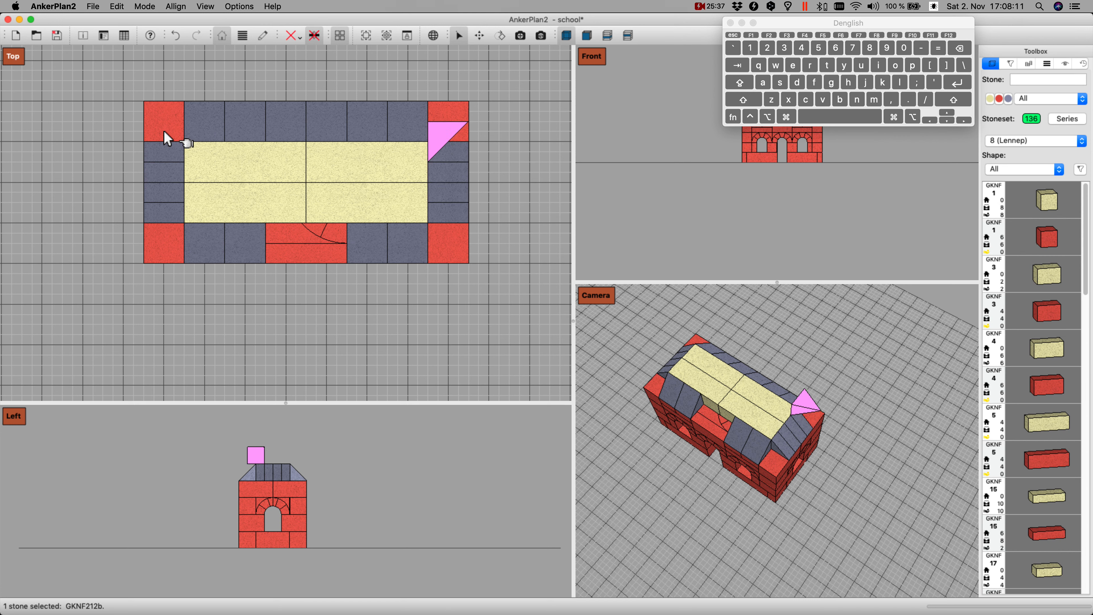
# Step: Turn the GKNF 212 stone so its ridge runs diagonally outward and set it down on the rear right corner
pyautogui.press('i')
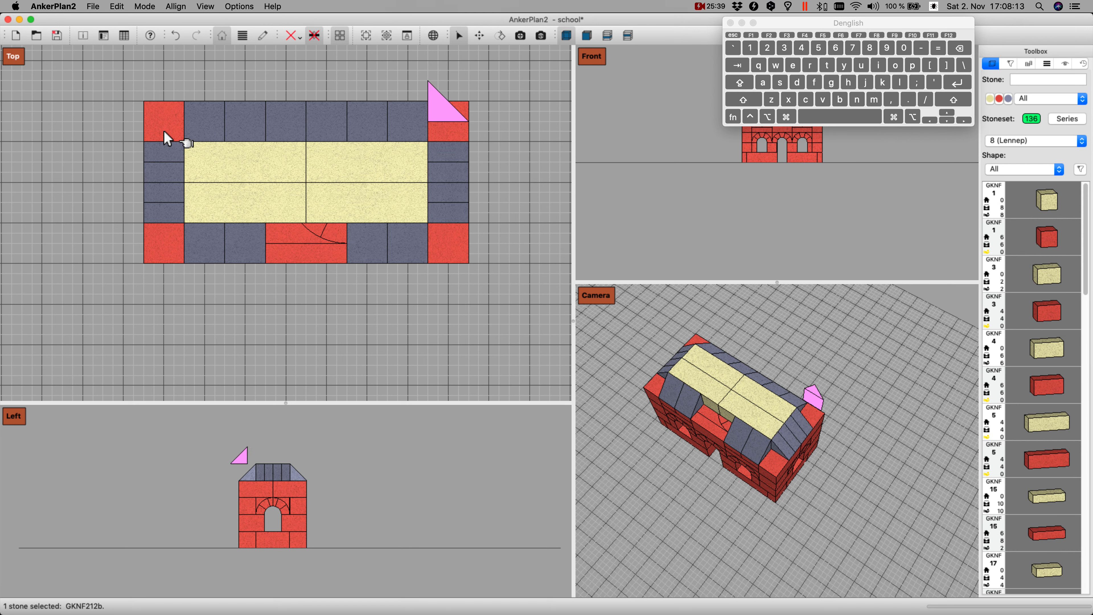
pyautogui.press('i')
pyautogui.press('i')
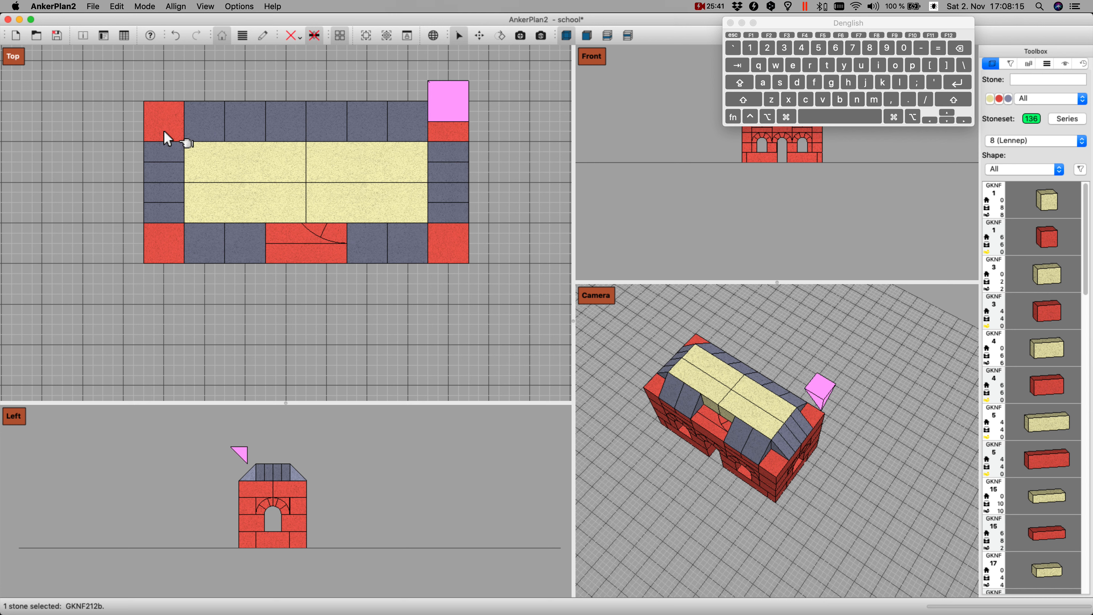
pyautogui.press('i')
pyautogui.press('i')
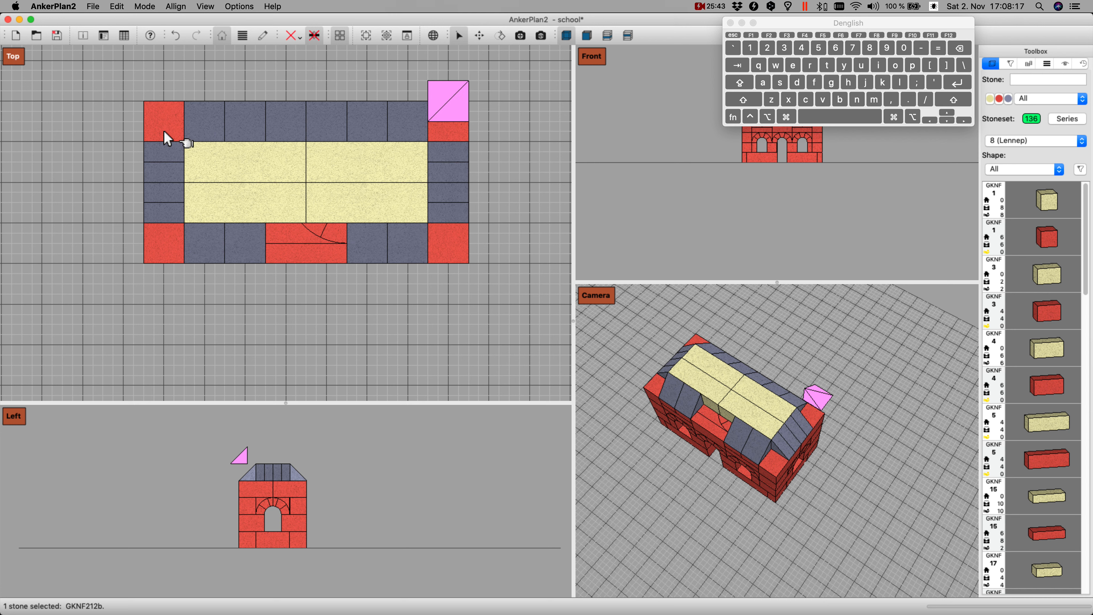
pyautogui.press('Down')
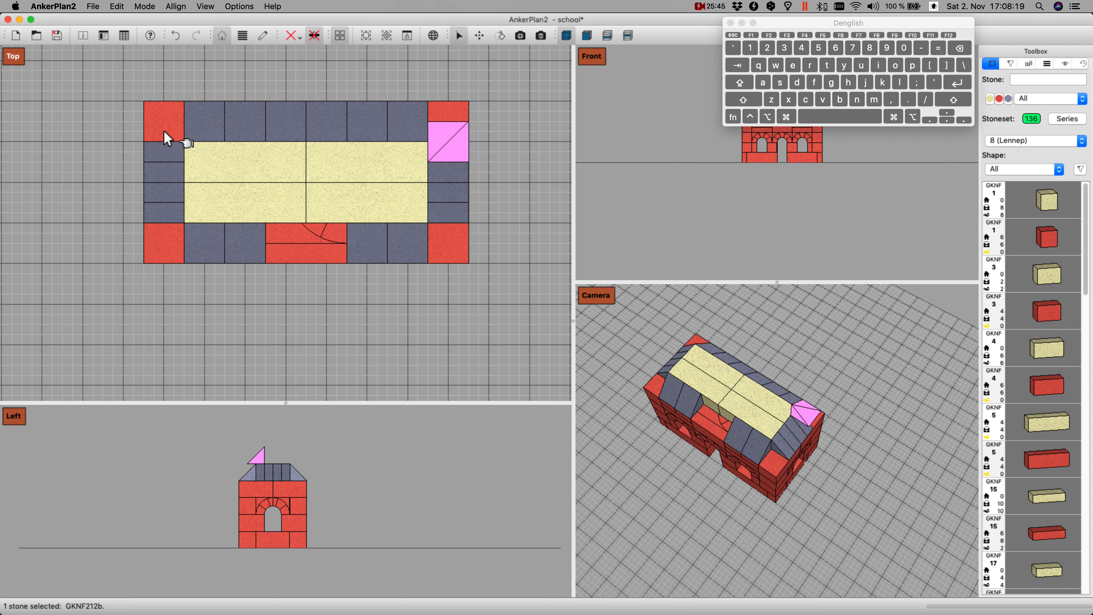
pyautogui.press('Up')
pyautogui.hotkey('shift', 'Down')
pyautogui.press('pagedown')
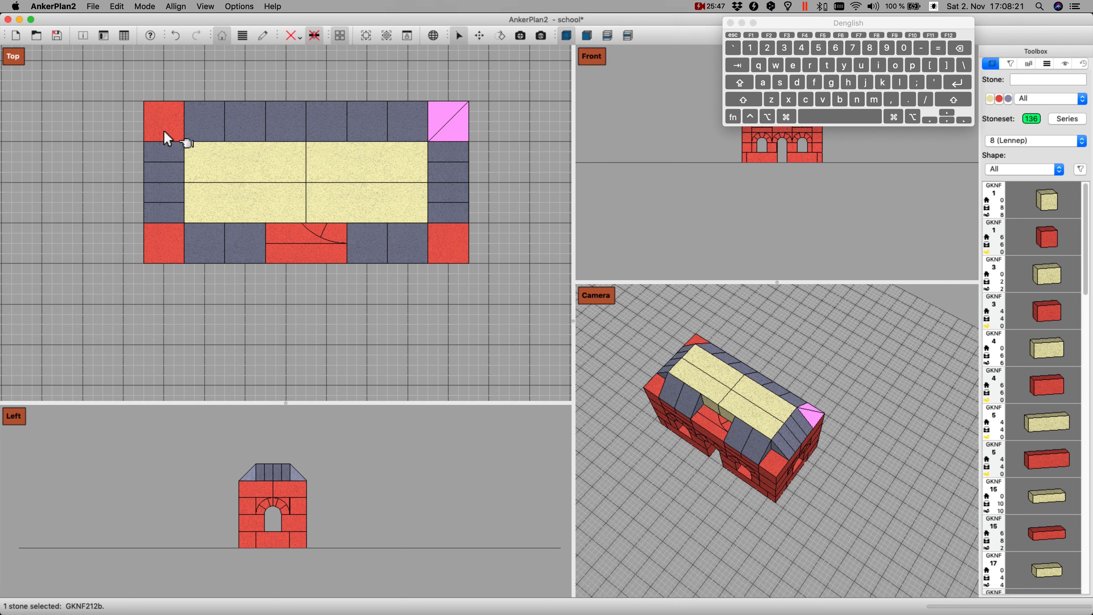
# Step: Duplicate the GKNF 212 corner stone, turn the copy to fit and set it down on the rear left corner
pyautogui.press('pageup')
pyautogui.press('Left')
pyautogui.press('Left')
pyautogui.press('Left')
pyautogui.press('Left')
pyautogui.press('Left')
pyautogui.press('Left')
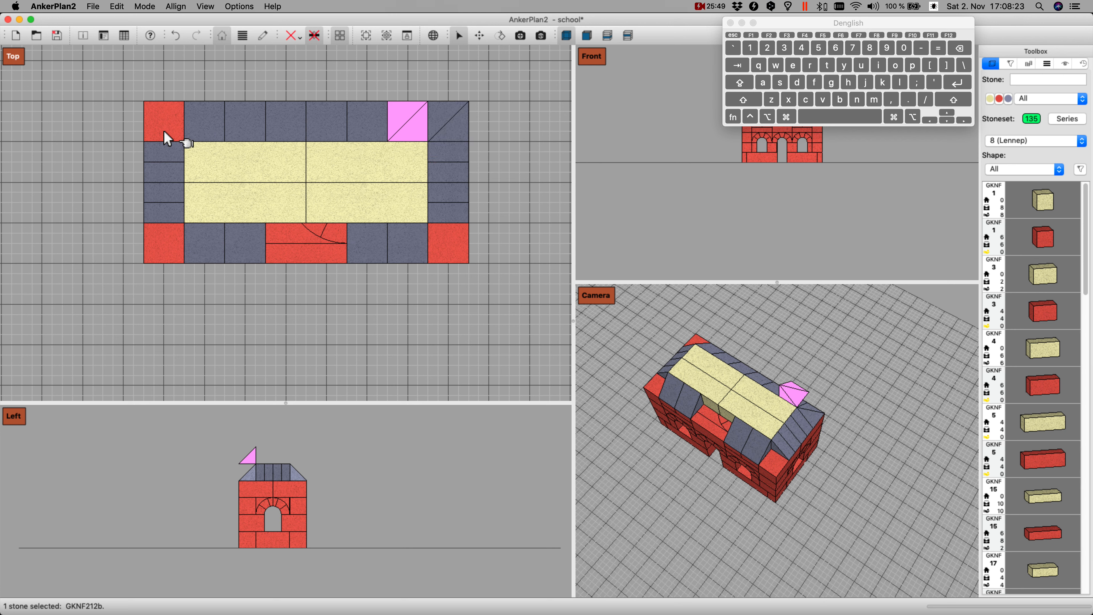
pyautogui.press('i')
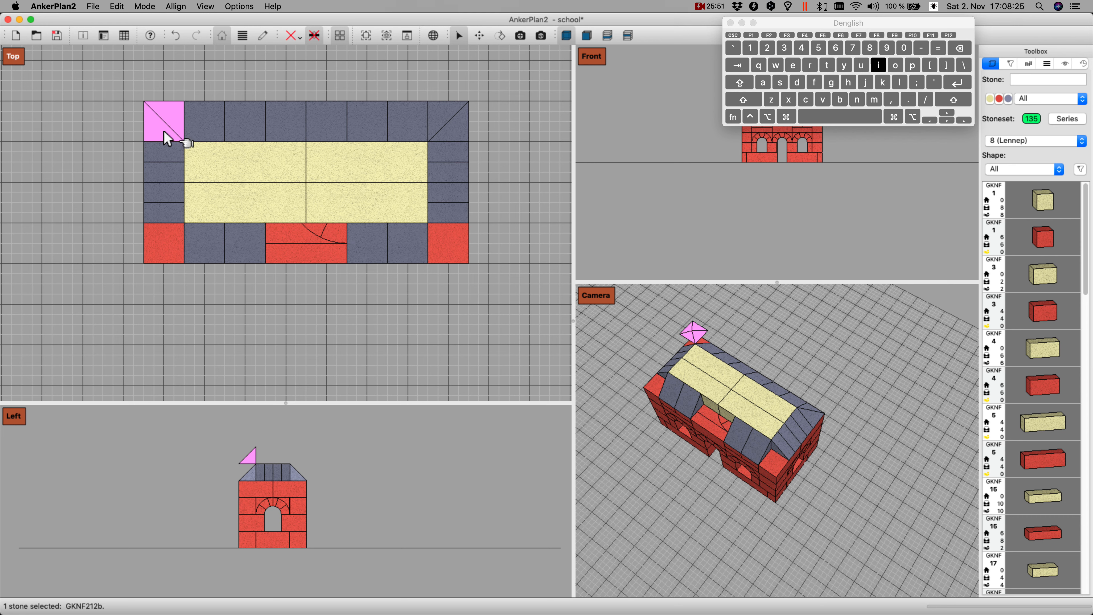
pyautogui.press('pagedown')
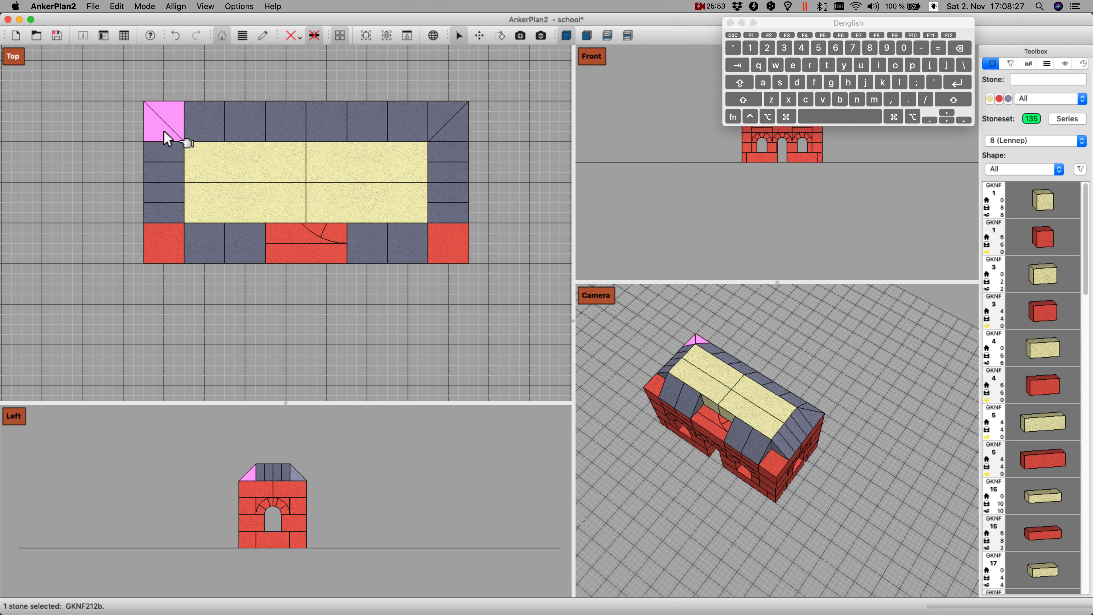
# Step: Duplicate the rear left GKNF 212 stone, turn the copy to fit and set it down on the front left corner
pyautogui.press('Down')
pyautogui.press('Down')
pyautogui.press('Down')
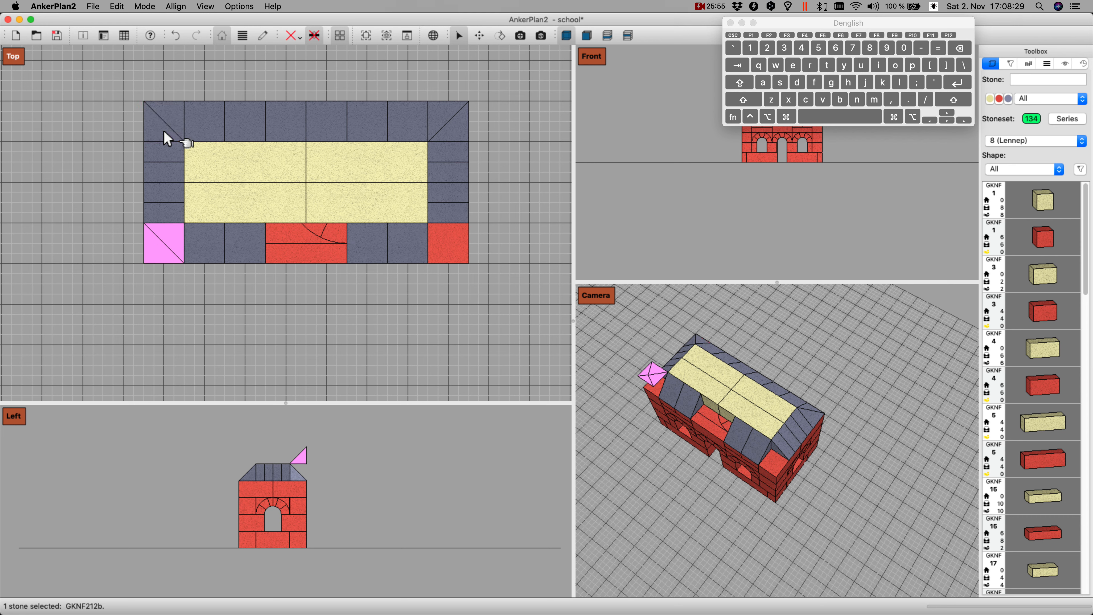
pyautogui.press('i')
pyautogui.press('pagedown')
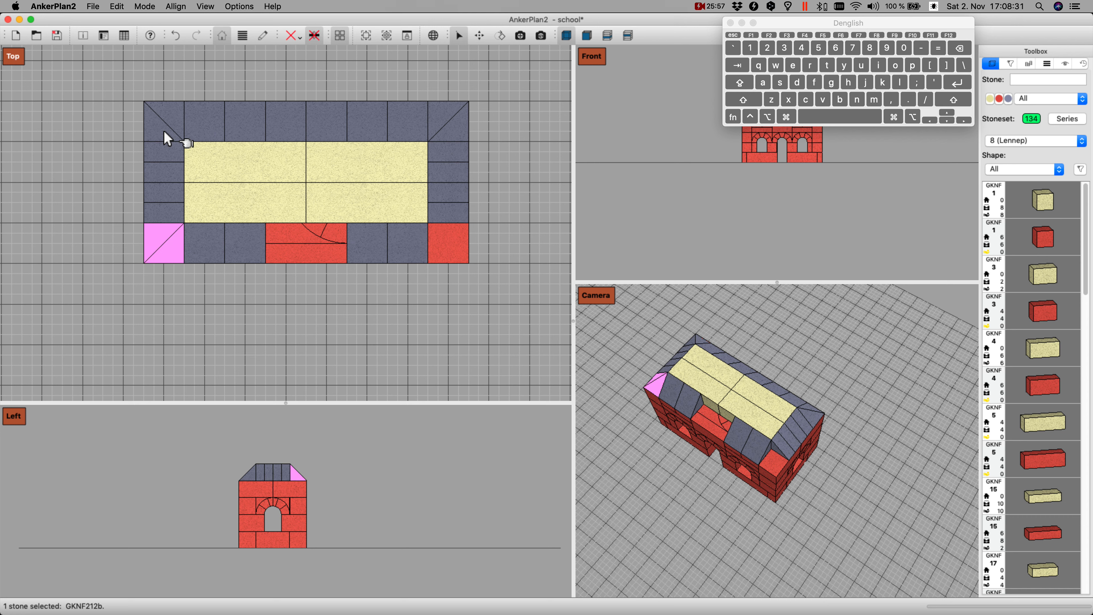
# Step: Duplicate the front left GKNF 212 stone, turn the copy to fit and set it down on the front right corner
pyautogui.press('Right')
pyautogui.press('Right')
pyautogui.press('Right')
pyautogui.press('Right')
pyautogui.press('Right')
pyautogui.press('Right')
pyautogui.press('Right')
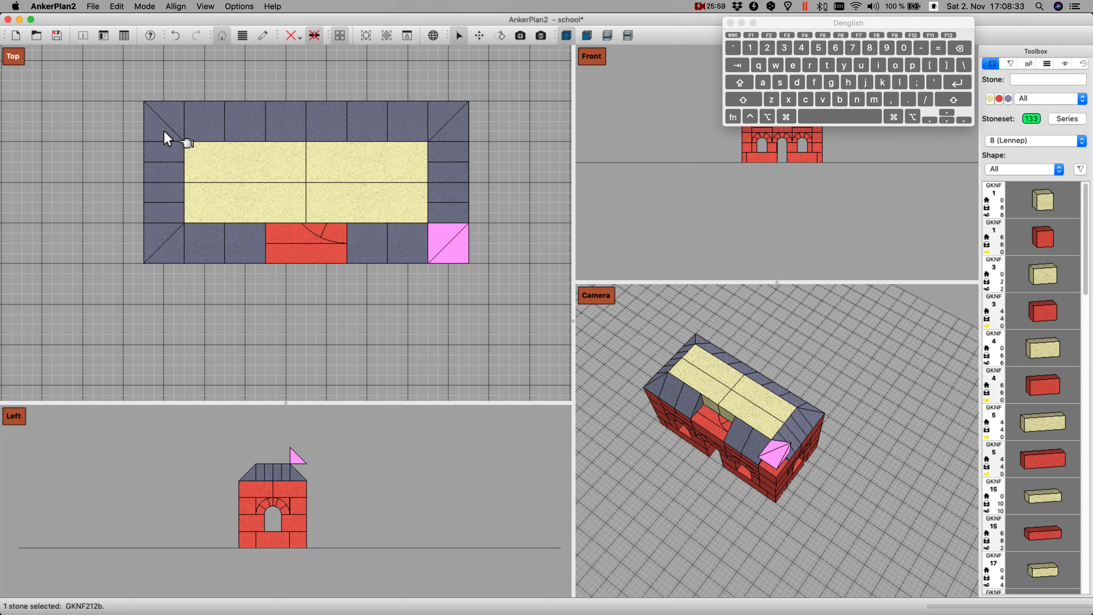
pyautogui.press('i')
pyautogui.press('pagedown')
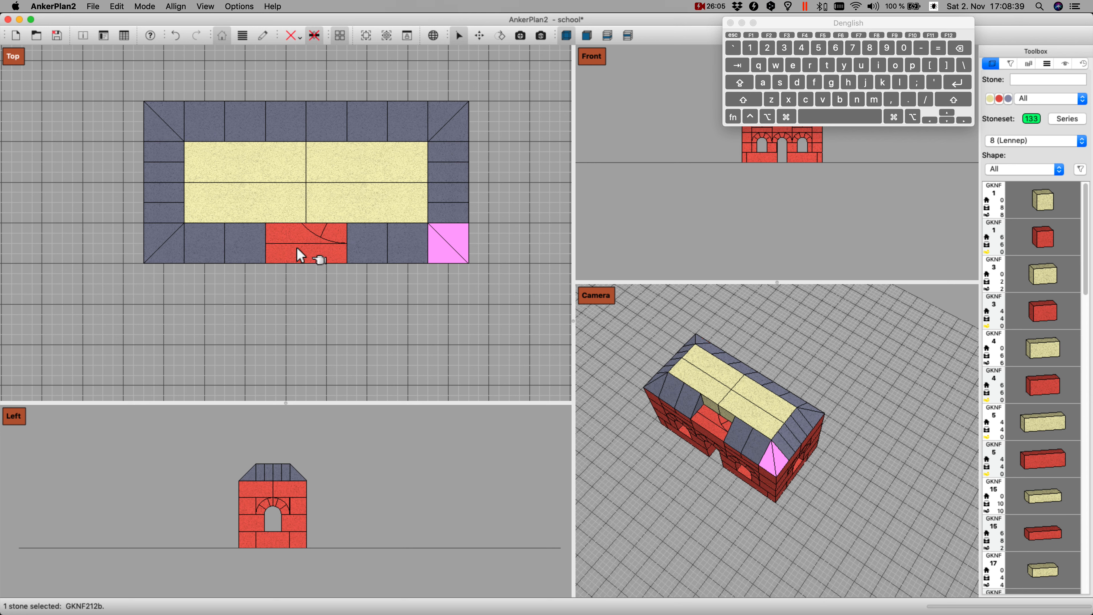
# Step: Insert a yellow GKNF 4 stone and lower it into the gap in the middle of the front roof edge
pyautogui.write('4')
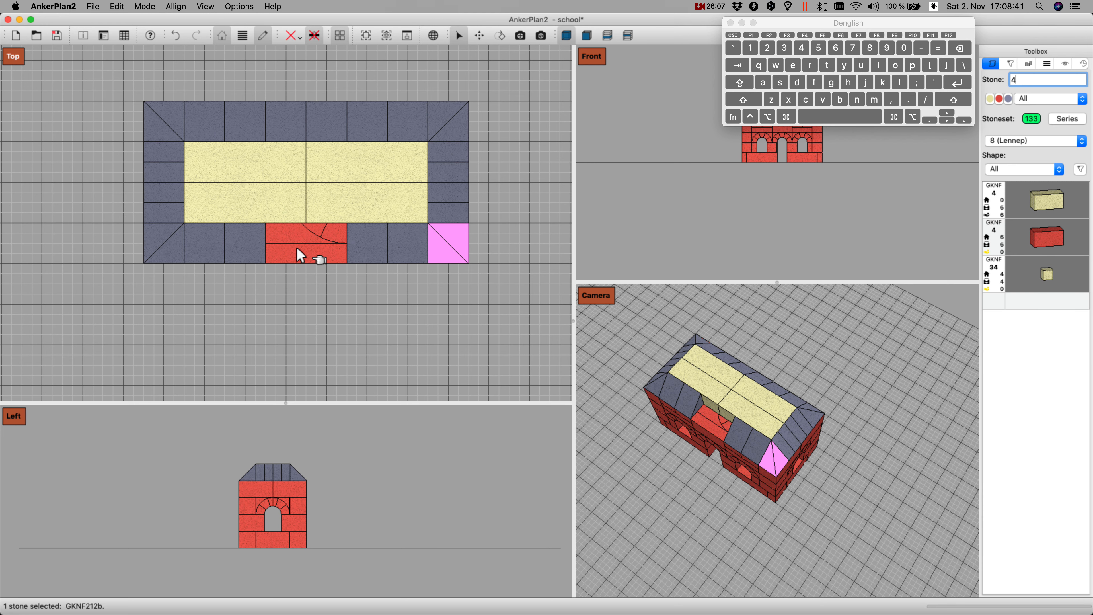
pyautogui.press('Return')
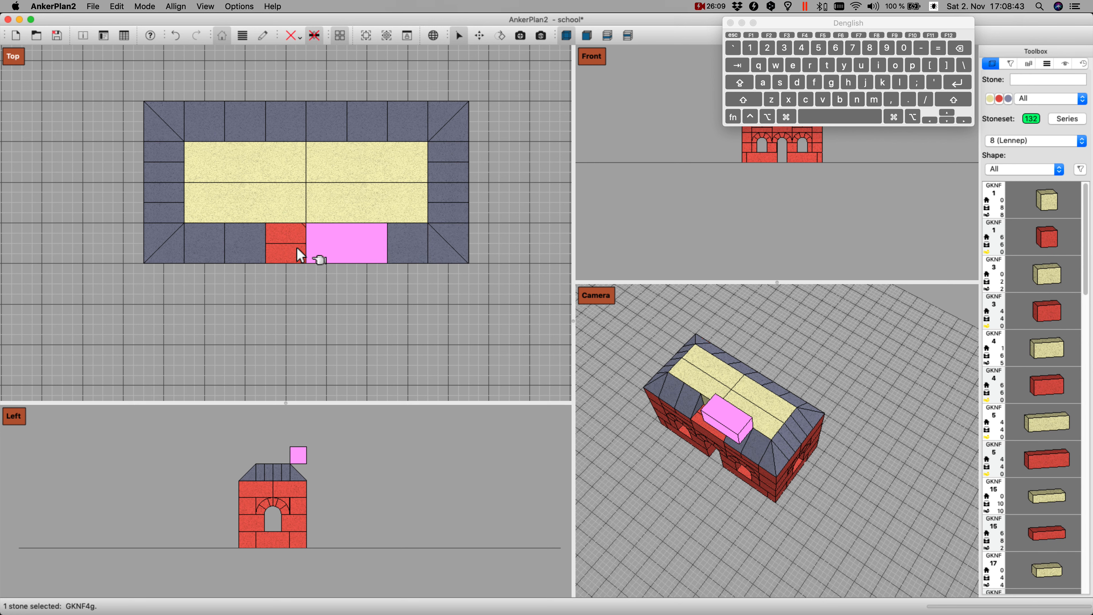
pyautogui.press('pagedown')
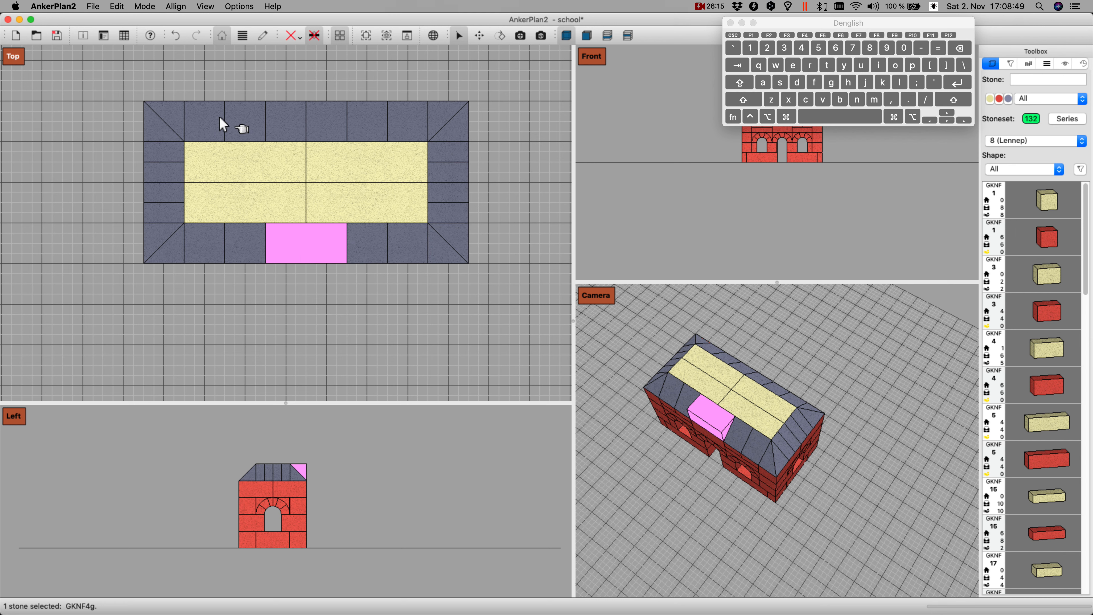
# Step: Copy the rear left and front left GKNF 212 corner stones one position diagonally inward onto the second roof layer
pyautogui.click(173, 126)
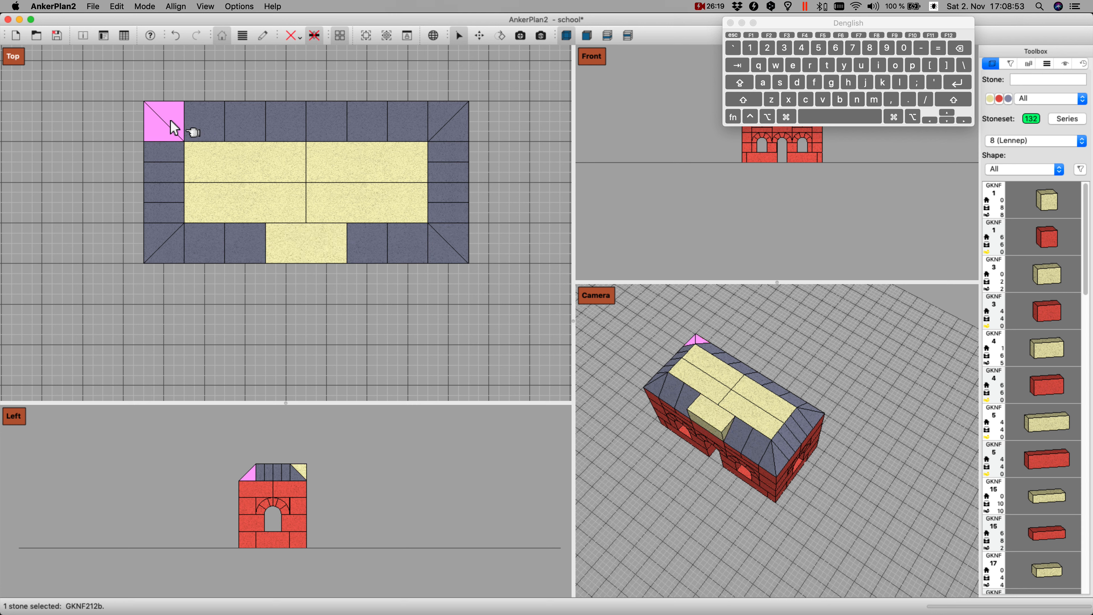
pyautogui.hotkey('alt', 'Down')
pyautogui.press('Right')
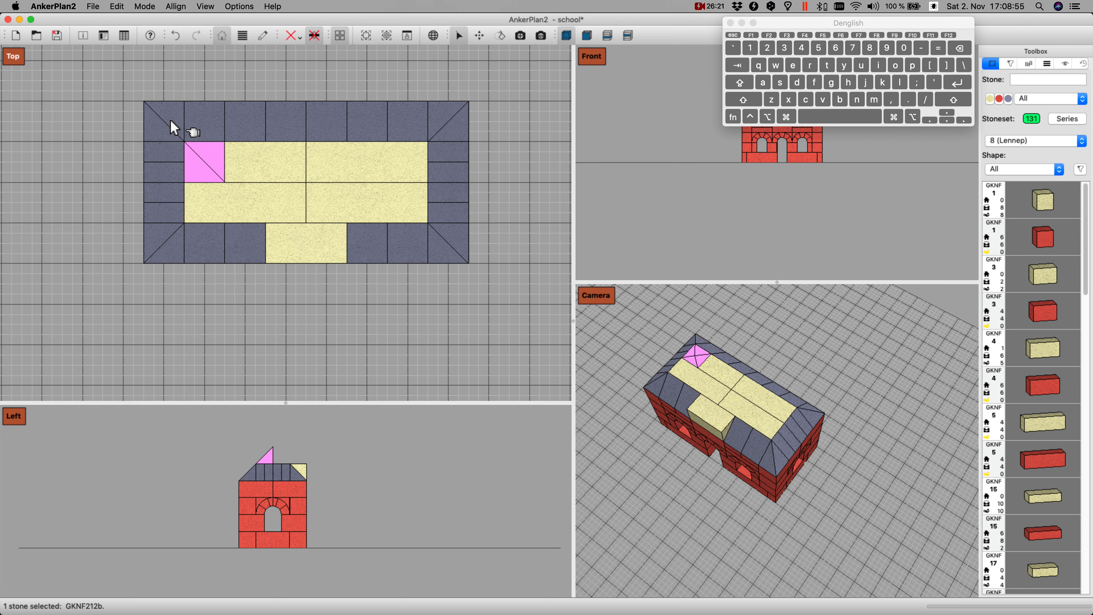
pyautogui.click(171, 247)
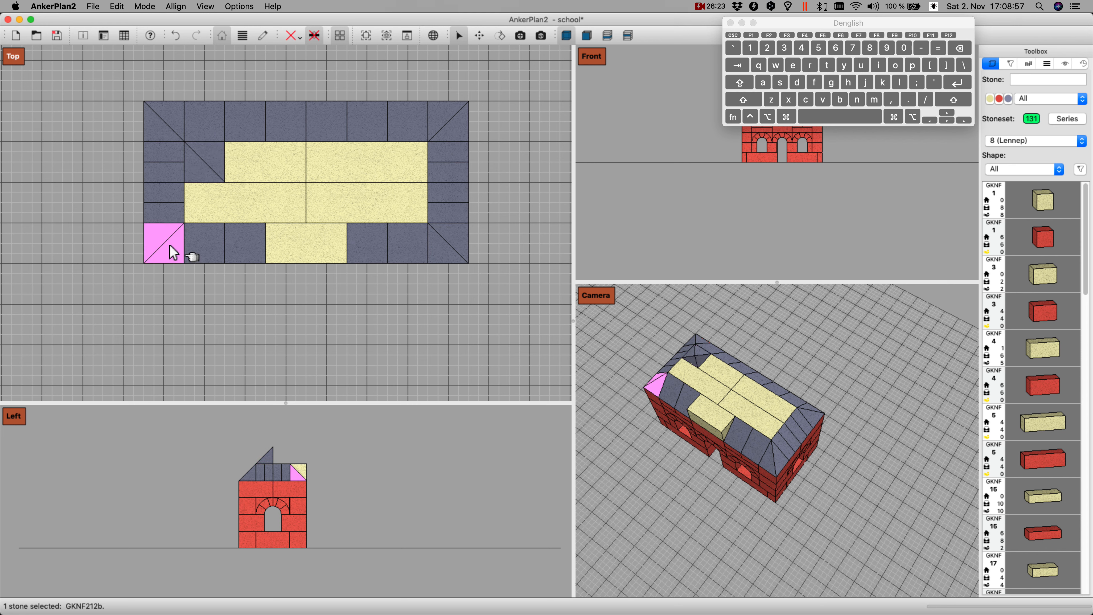
pyautogui.hotkey('alt', 'Up')
pyautogui.press('Right')
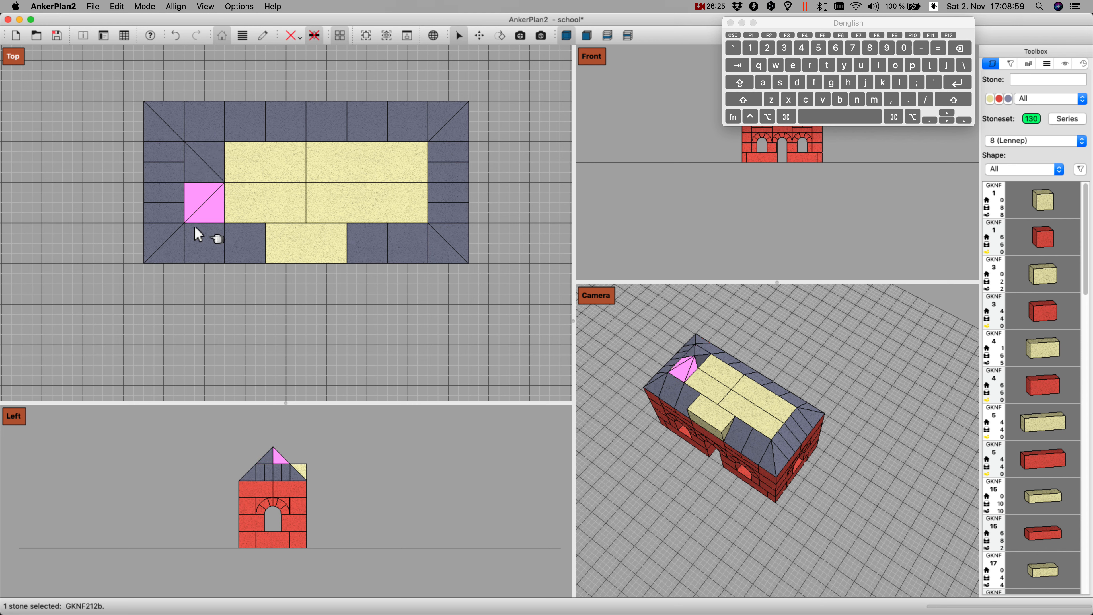
# Step: Copy the rear right and front right GKNF 212 corner stones one position diagonally inward onto the second roof layer
pyautogui.click(446, 125)
pyautogui.press('Down')
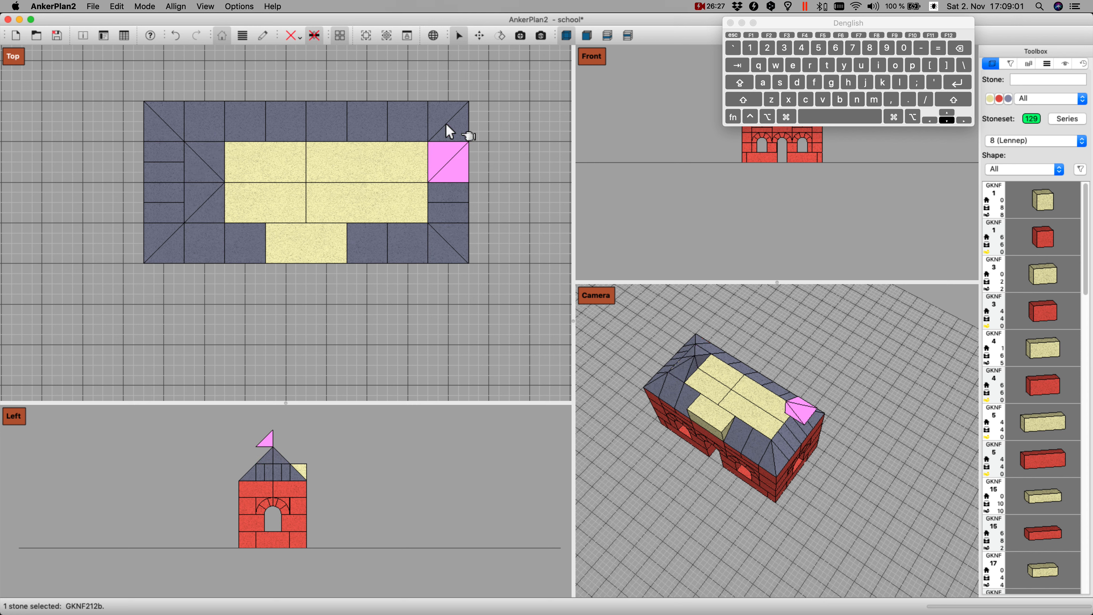
pyautogui.press('Left')
pyautogui.press('Return')
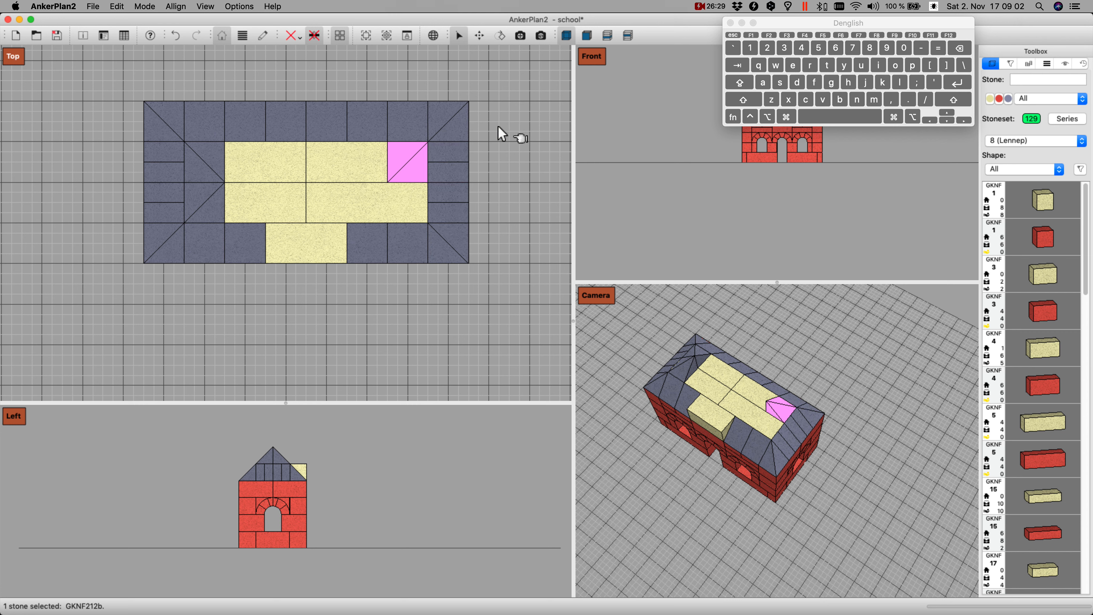
pyautogui.click(449, 242)
pyautogui.hotkey('alt', 'Up')
pyautogui.press('Left')
pyautogui.press('Up')
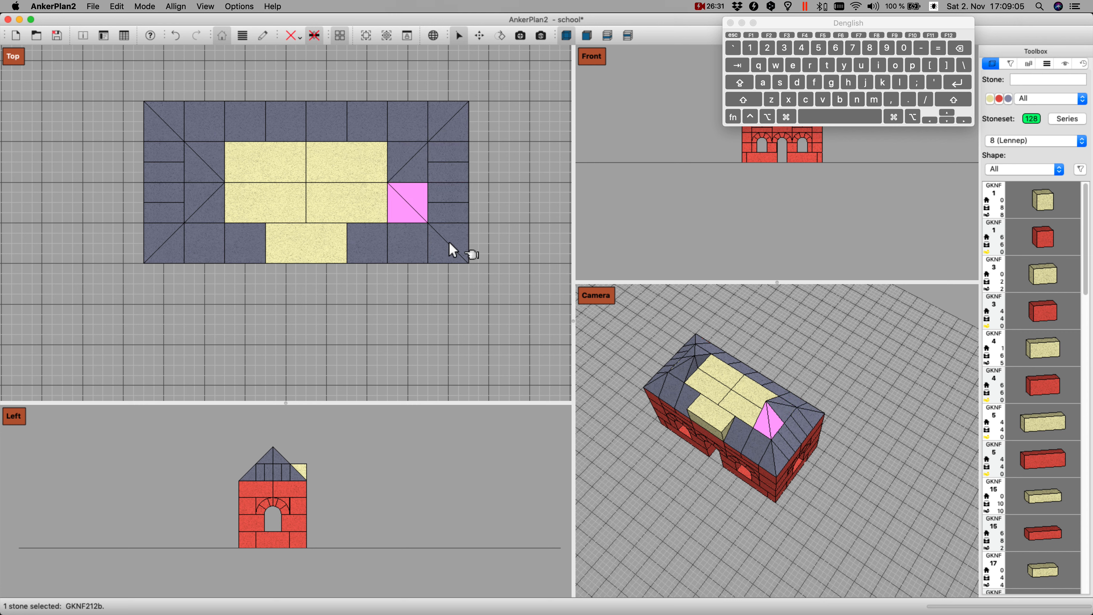
# Step: Copy the four middle GKNF 208 stones of the rear slope one row inward and set them on the second roof layer
pyautogui.click(251, 117)
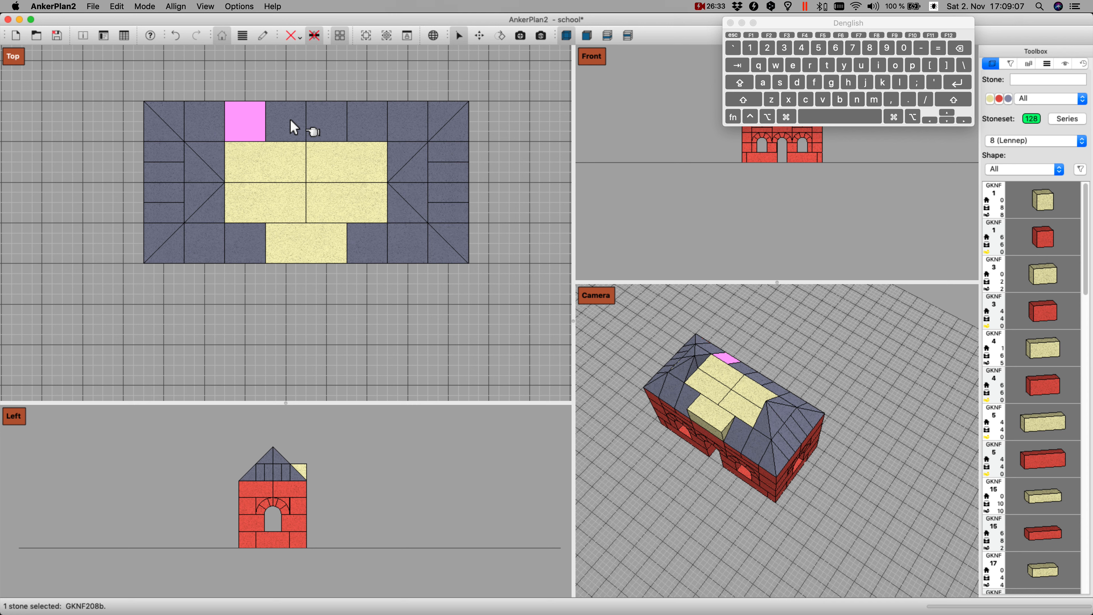
pyautogui.keyDown('super'); pyautogui.click(291, 121); pyautogui.keyUp('super')
pyautogui.keyDown('super'); pyautogui.click(333, 121); pyautogui.keyUp('super')
pyautogui.keyDown('super'); pyautogui.click(366, 121); pyautogui.keyUp('super')
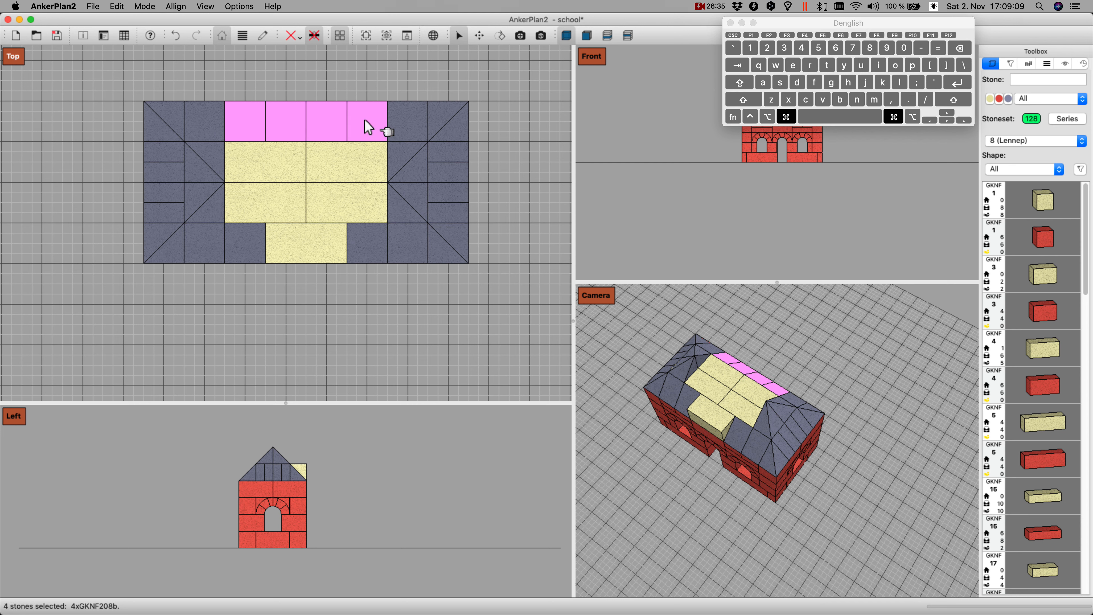
pyautogui.hotkey('alt', 'Up')
pyautogui.press('Down')
pyautogui.hotkey('alt', 'Down')
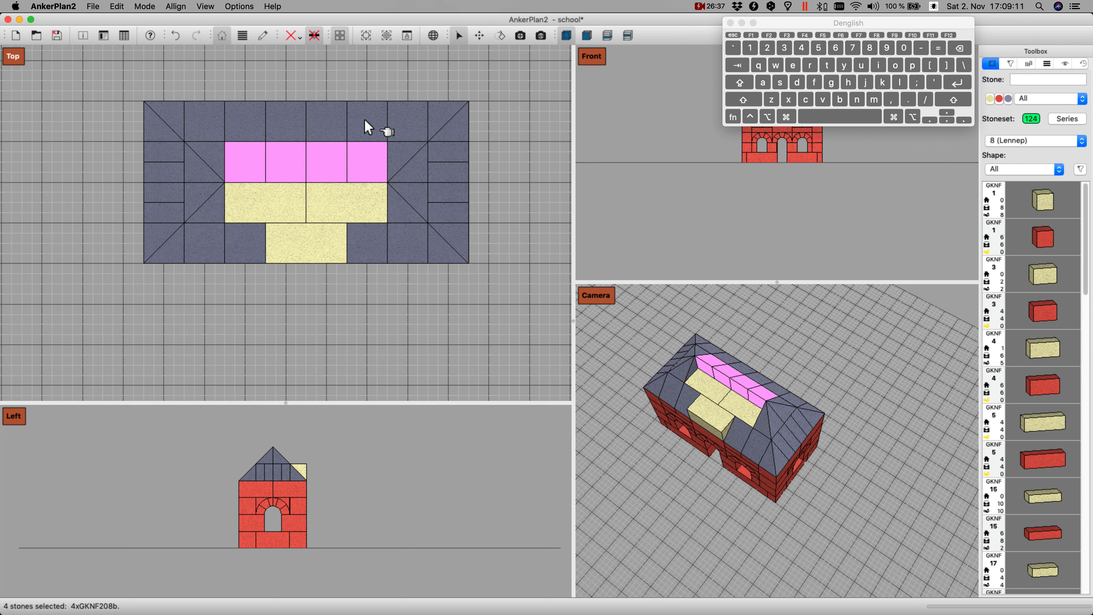
# Step: Copy the two GKNF 208 stones flanking the front yellow stone one row inward and set them on the second roof layer
pyautogui.click(256, 244)
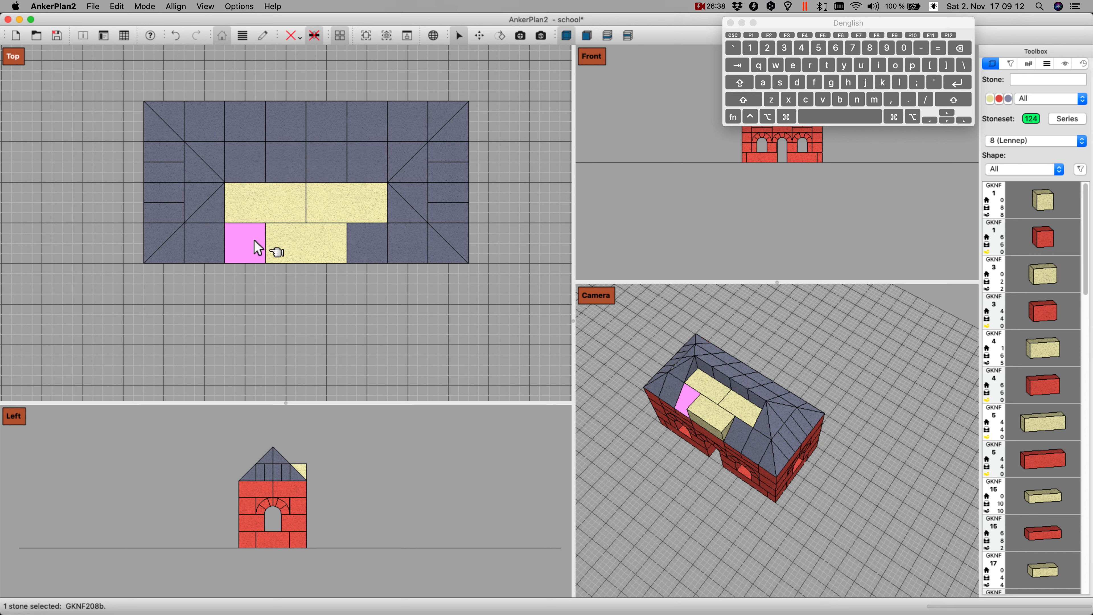
pyautogui.keyDown('super'); pyautogui.click(371, 247); pyautogui.keyUp('super')
pyautogui.hotkey('alt', 'Up')
pyautogui.press('Up')
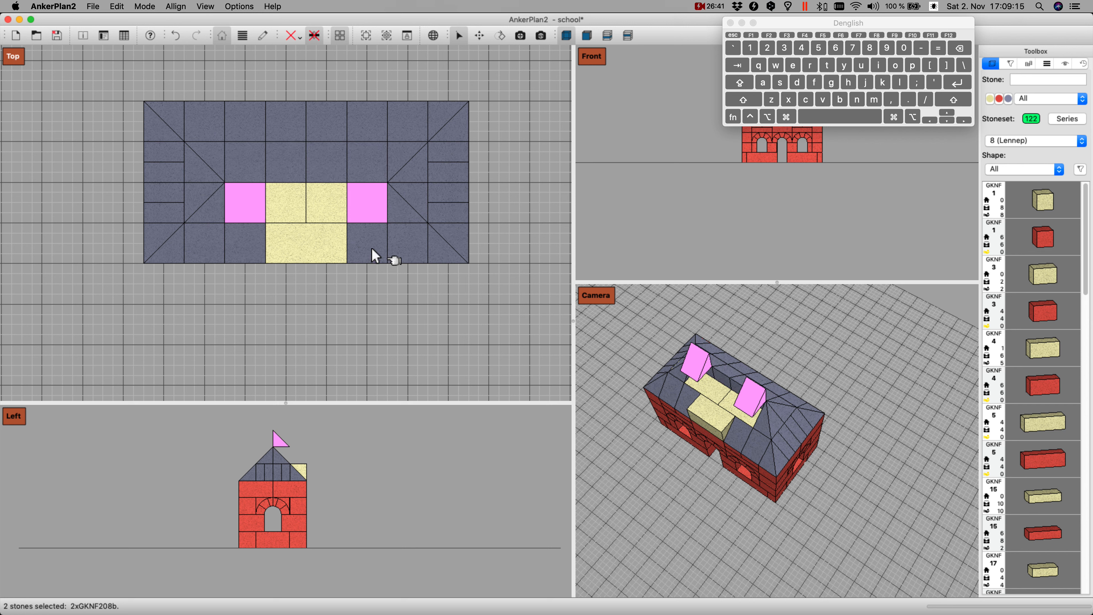
pyautogui.hotkey('alt', 'Down')
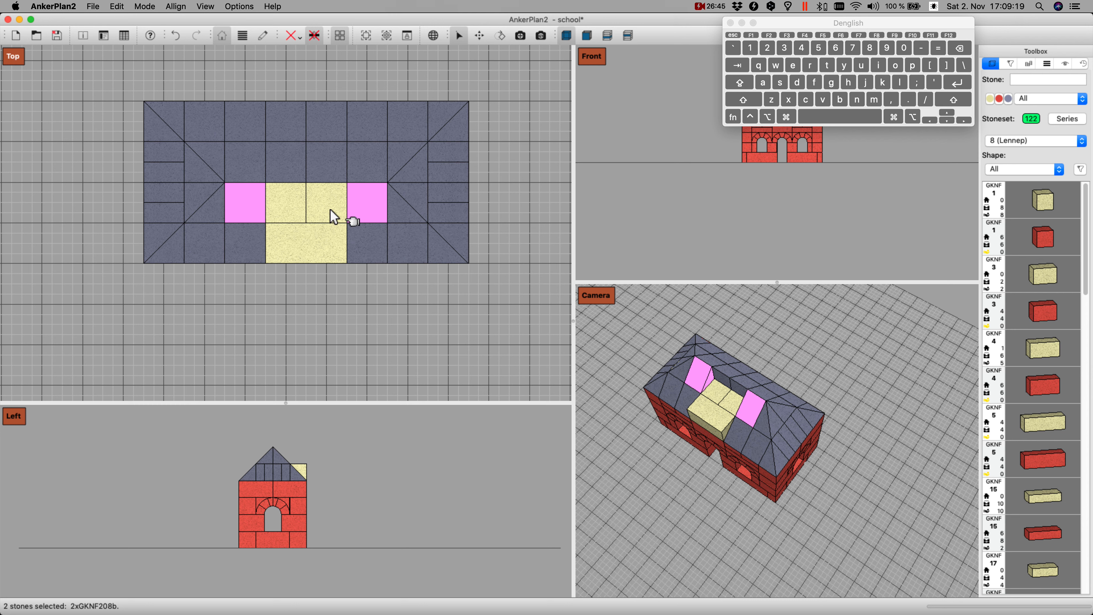
# Step: Insert a yellow GKNF 19 stone, center it at the rear of the tower base and lower it onto the base
pyautogui.write('19')
pyautogui.press('Return')
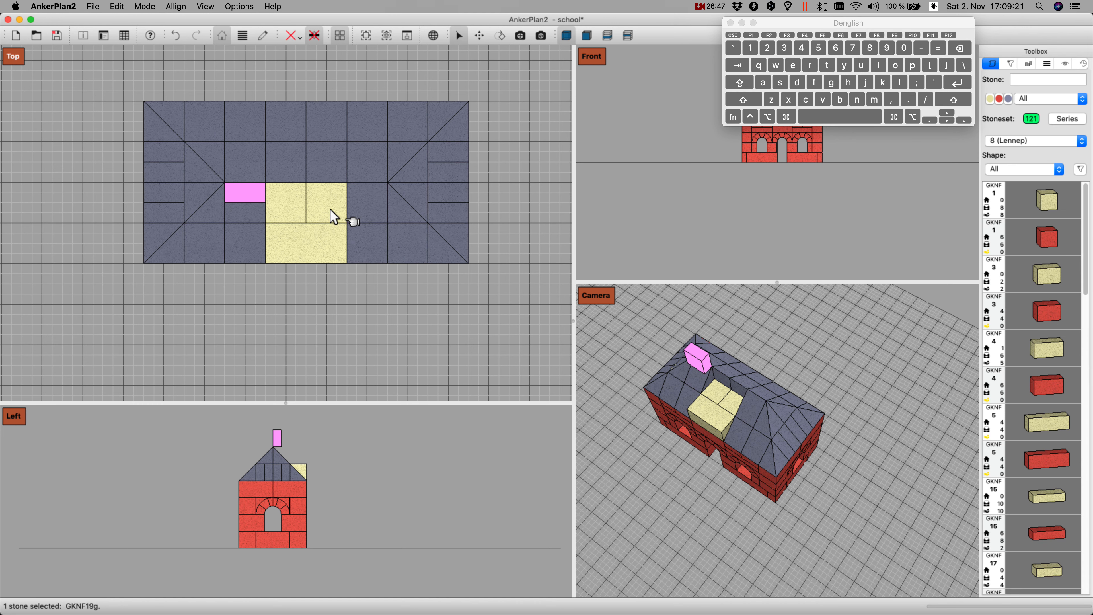
pyautogui.press('Right')
pyautogui.hotkey('shift', 'Left')
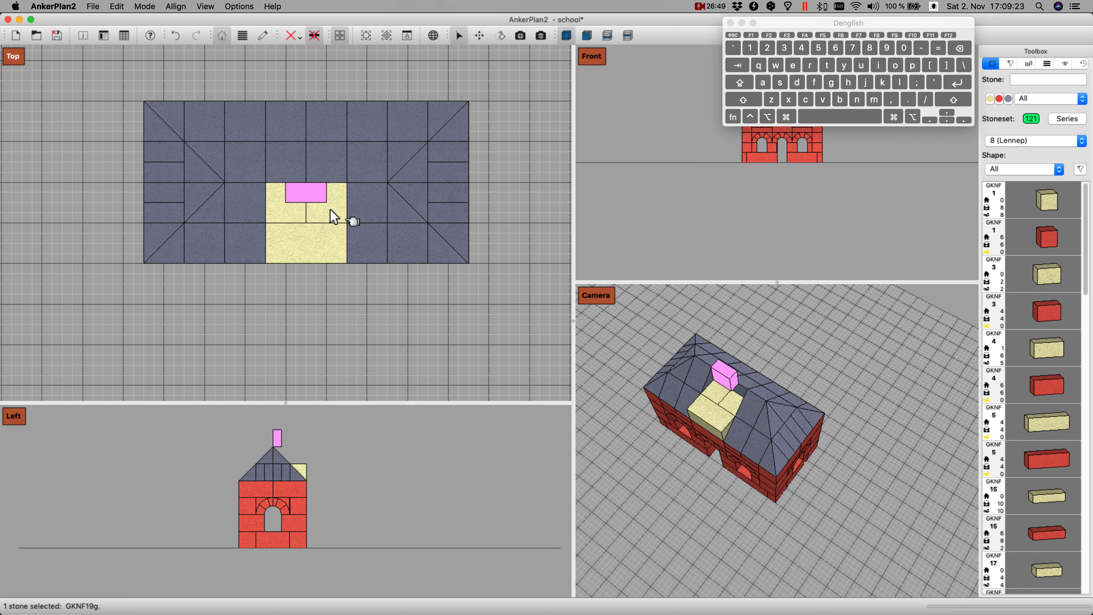
pyautogui.press('pagedown')
# Step: Insert a yellow GKNF 15 stone, turn it front to back and set it down as the tower's left side wall
pyautogui.write('15')
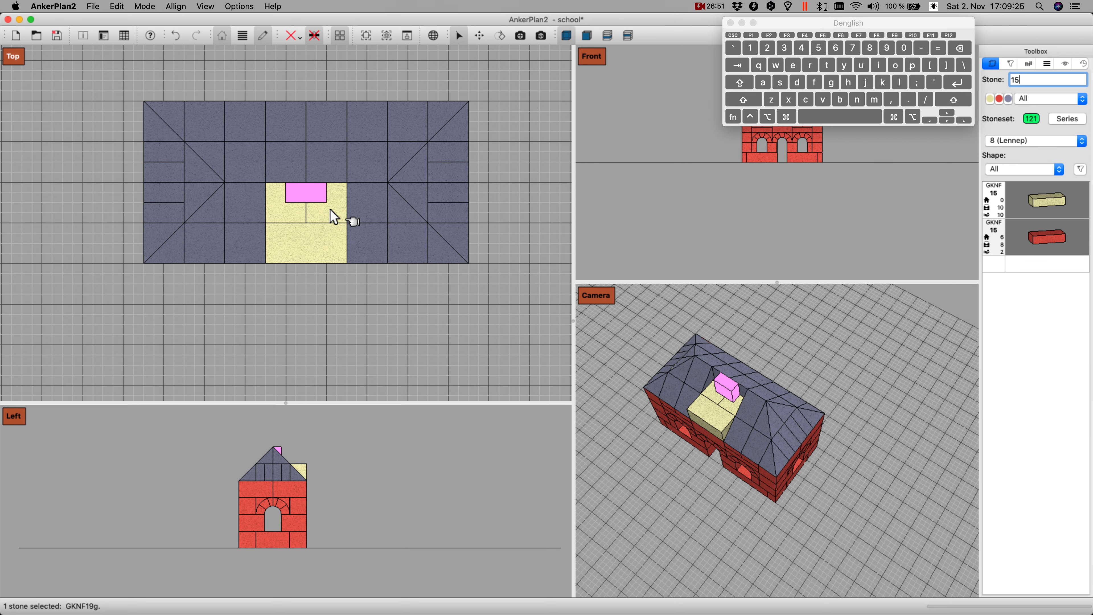
pyautogui.press('Return')
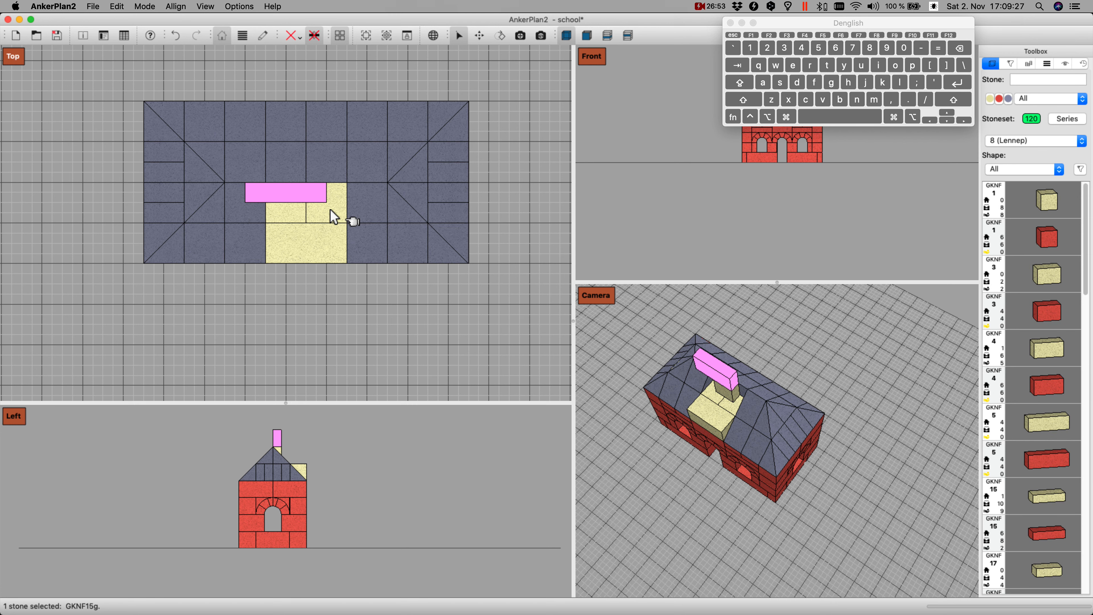
pyautogui.press('i')
pyautogui.hotkey('shift', 'Right')
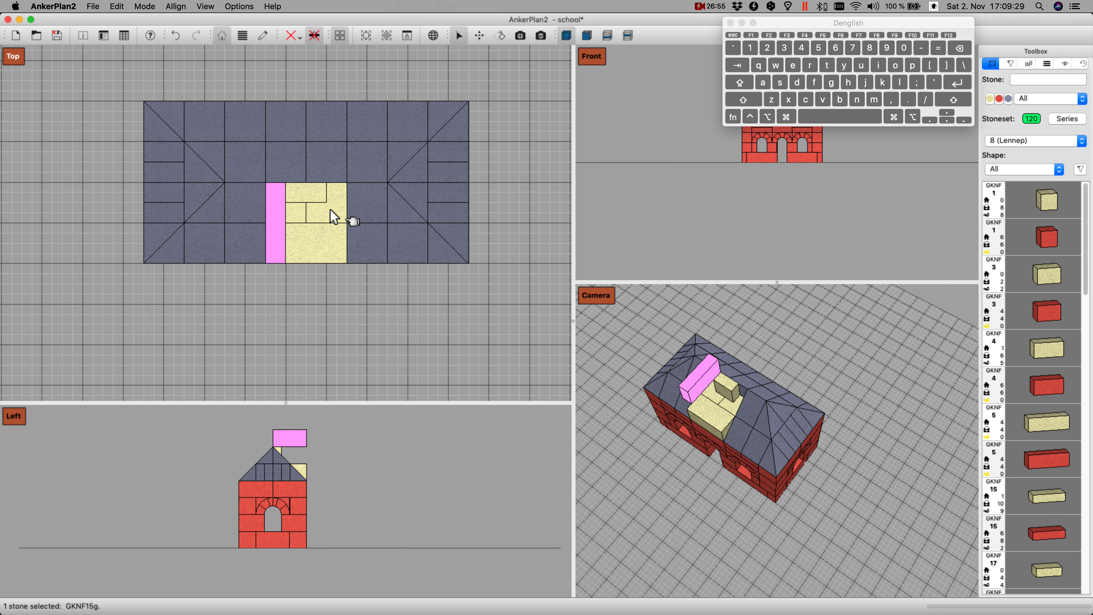
pyautogui.press('pagedown')
# Step: Duplicate the GKNF 15 side wall stone and set the copy down along the right edge of the tower base
pyautogui.press('d')
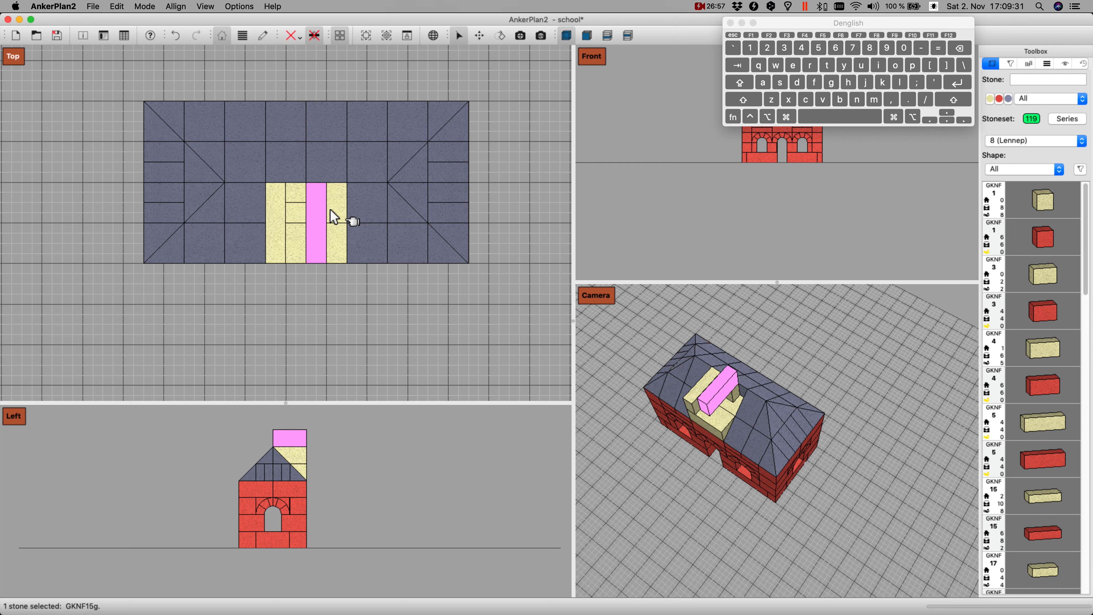
pyautogui.press('Right')
pyautogui.hotkey('shift', 'Left')
pyautogui.press('pagedown')
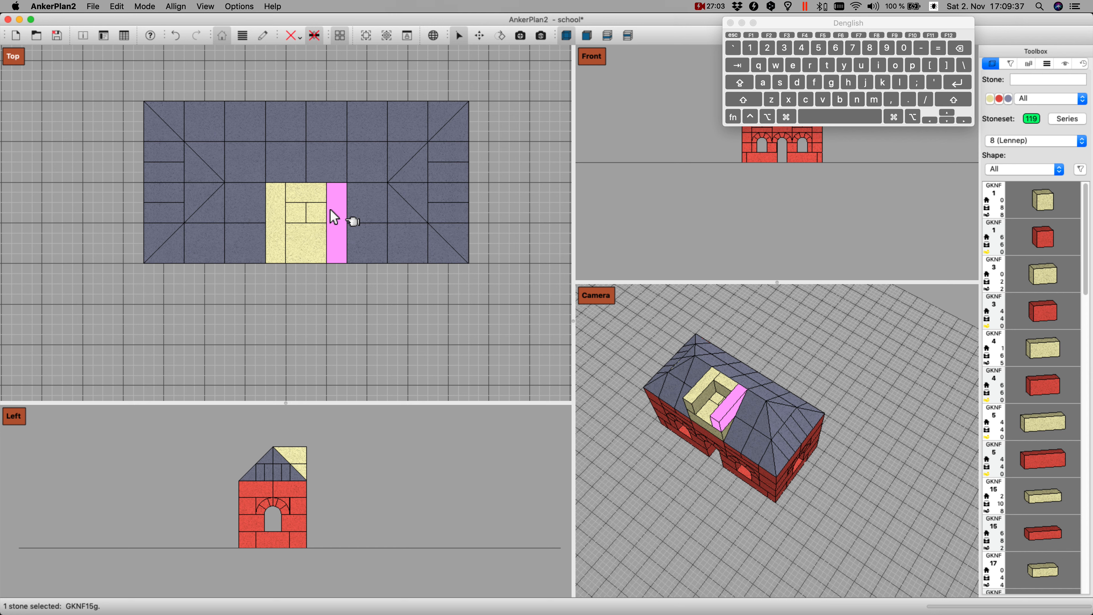
# Step: Try a GKNF 4y stone turned crosswise over the rear of the tower walls, then delete it
pyautogui.write('4y')
pyautogui.press('Return')
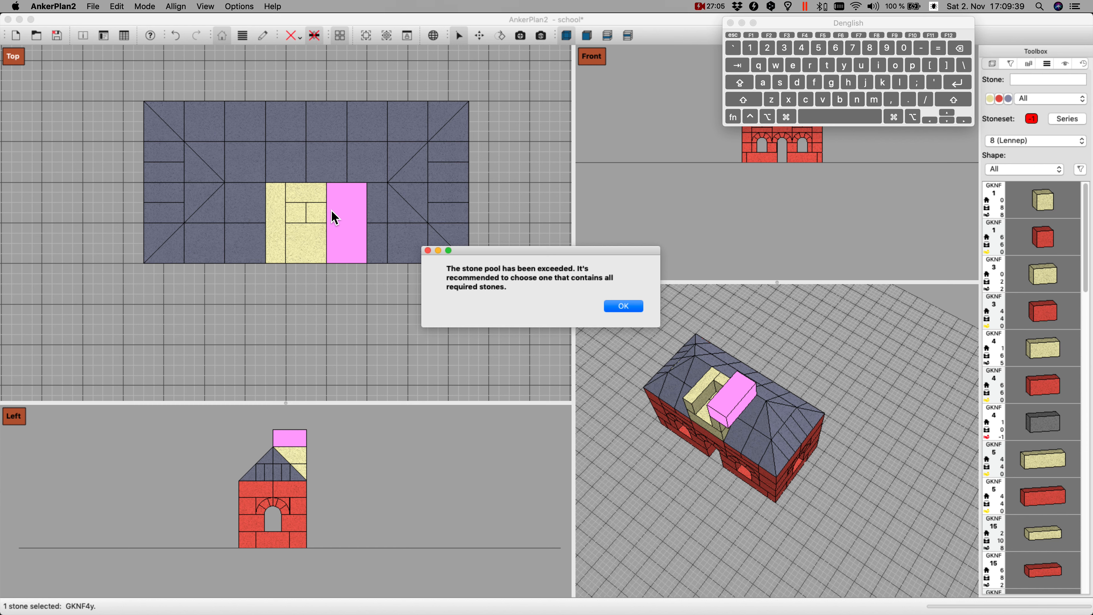
pyautogui.click(623, 307)
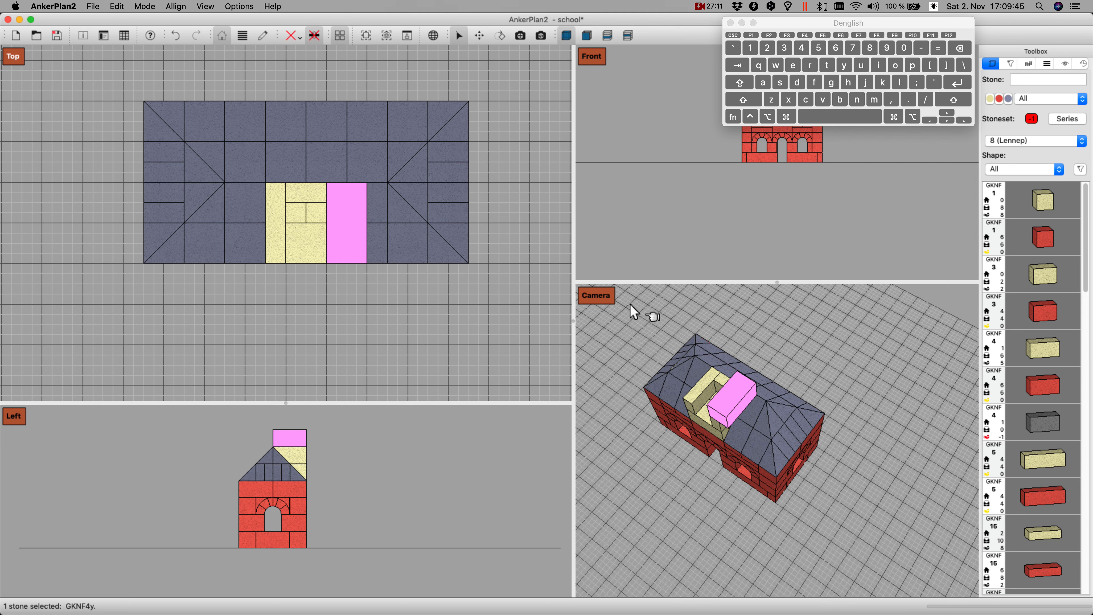
pyautogui.press('Left')
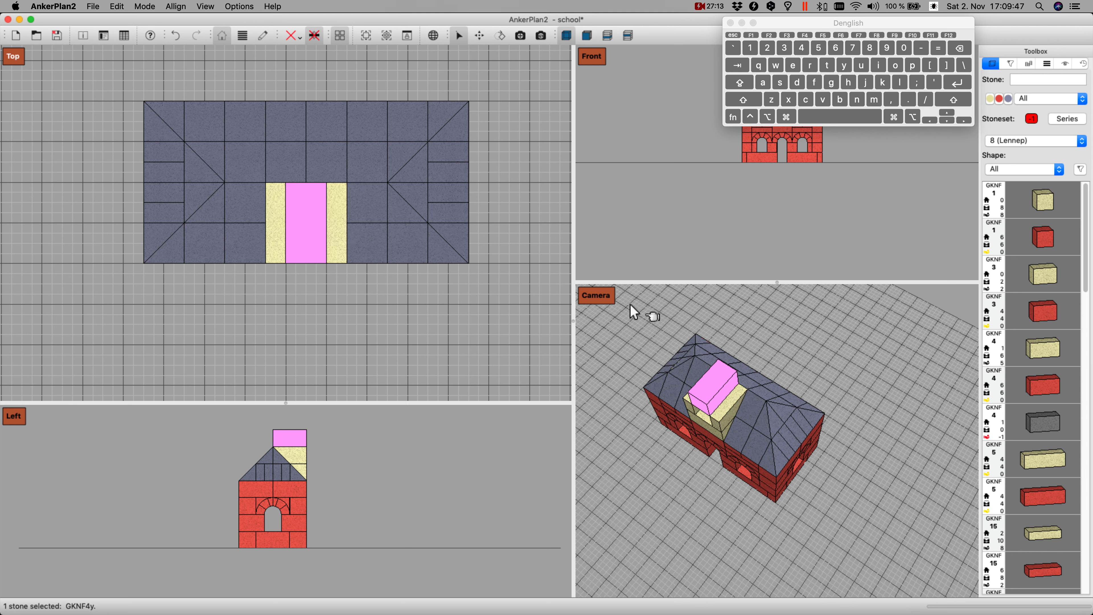
pyautogui.press('z')
pyautogui.hotkey('shift', 'Left')
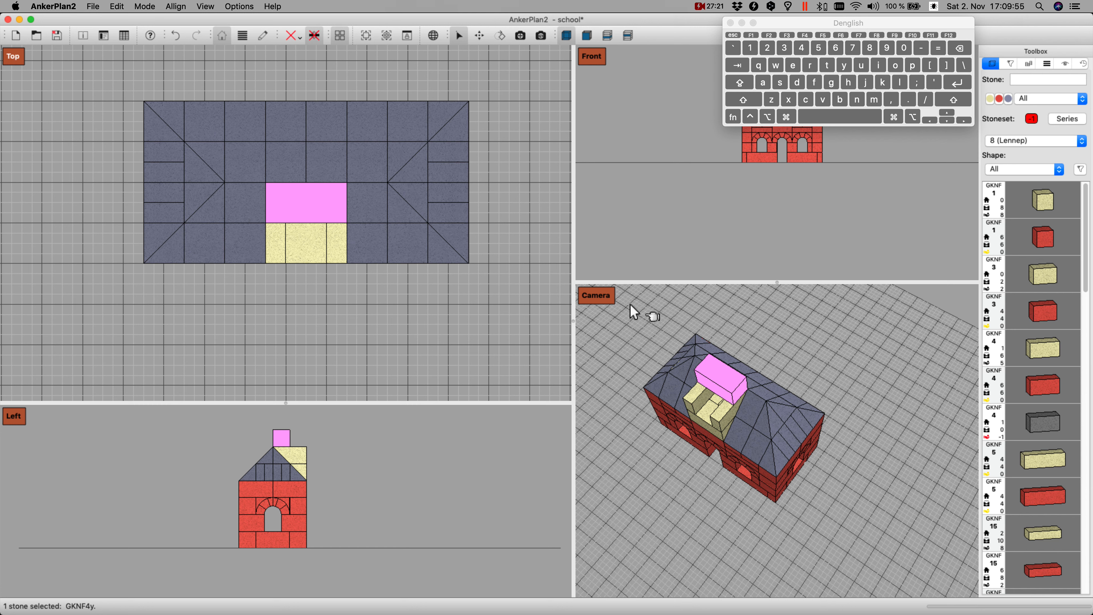
pyautogui.press('Return')
pyautogui.rightClick(310, 203)
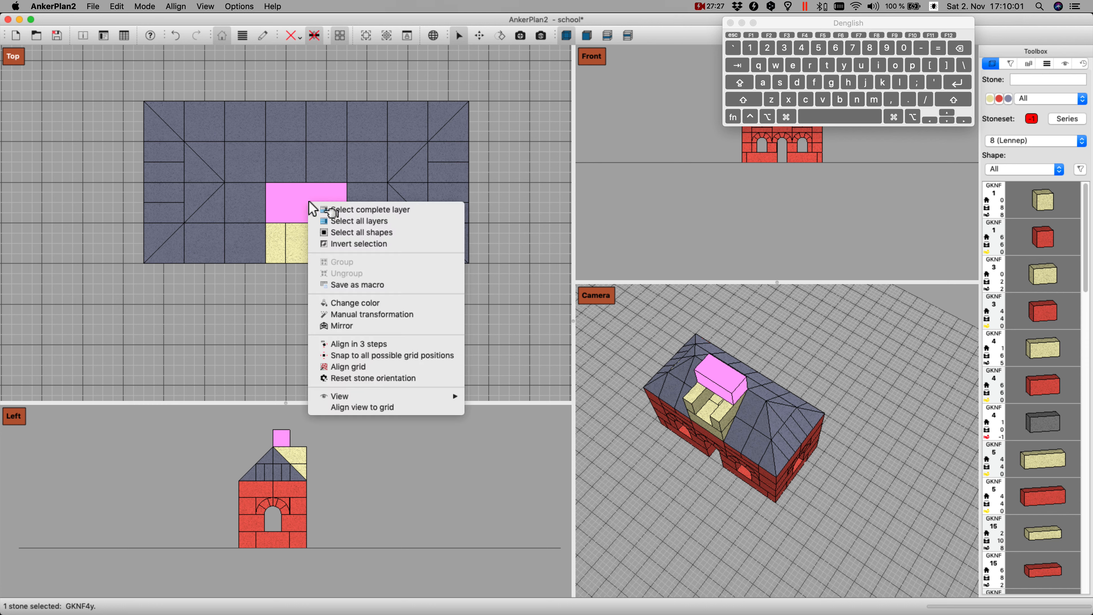
pyautogui.click(386, 481)
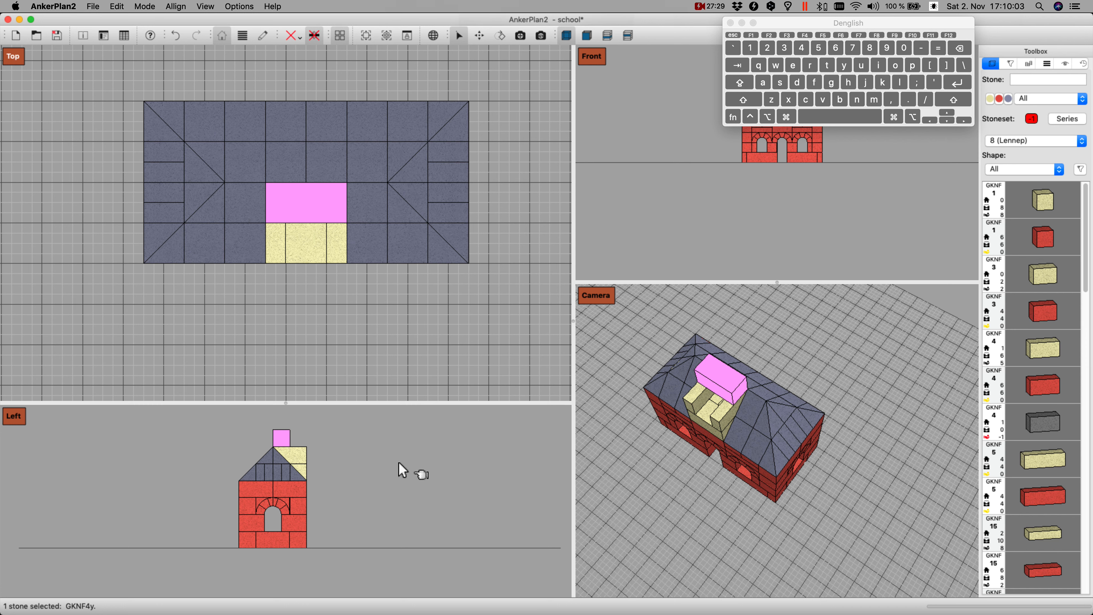
pyautogui.press('Delete')
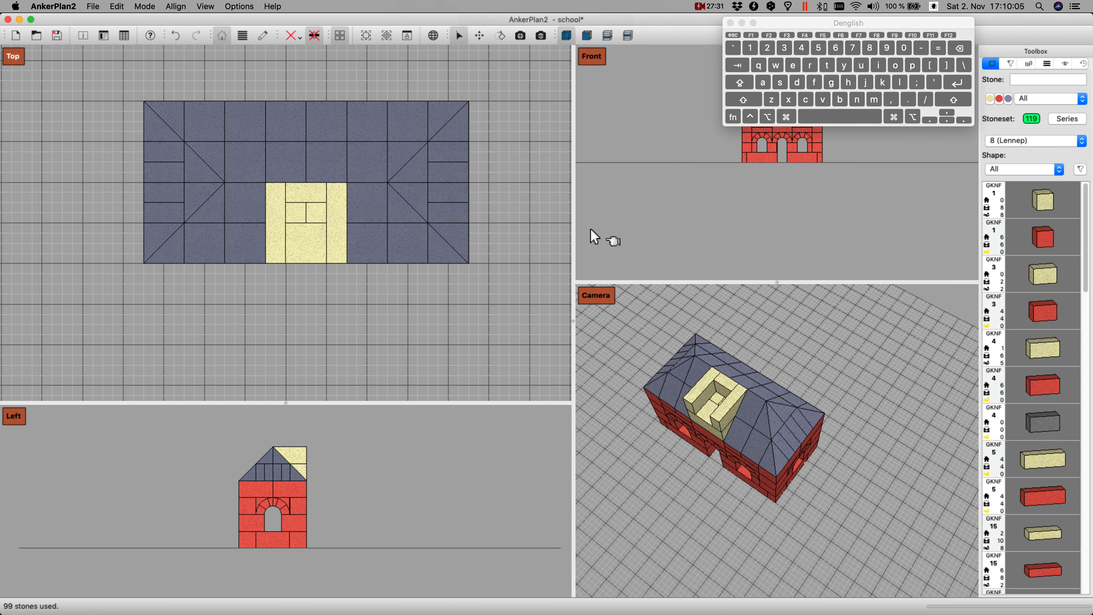
# Step: Place a yellow GKNF 4 stone across the rear of the tower walls and a duplicate of it across the front
pyautogui.doubleClick(1046, 349)
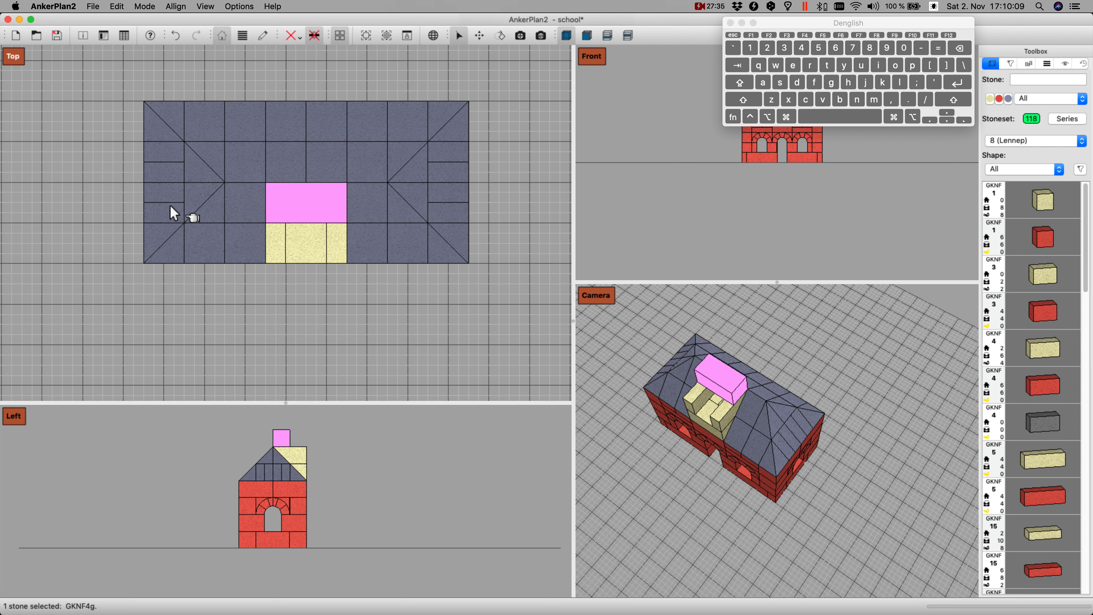
pyautogui.press('super+d')
pyautogui.press('Down')
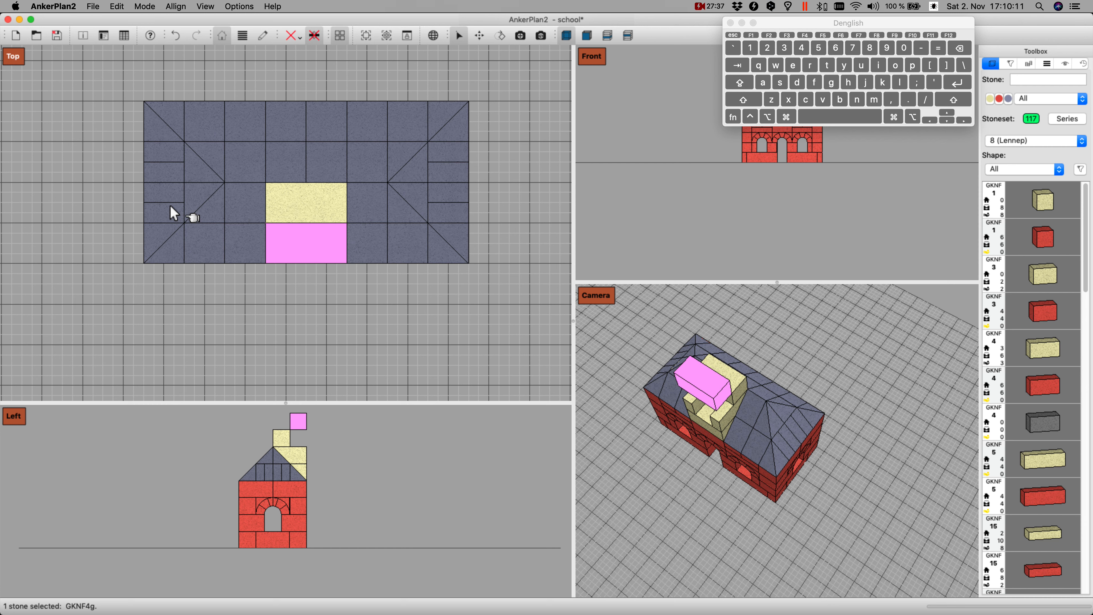
pyautogui.press('pagedown')
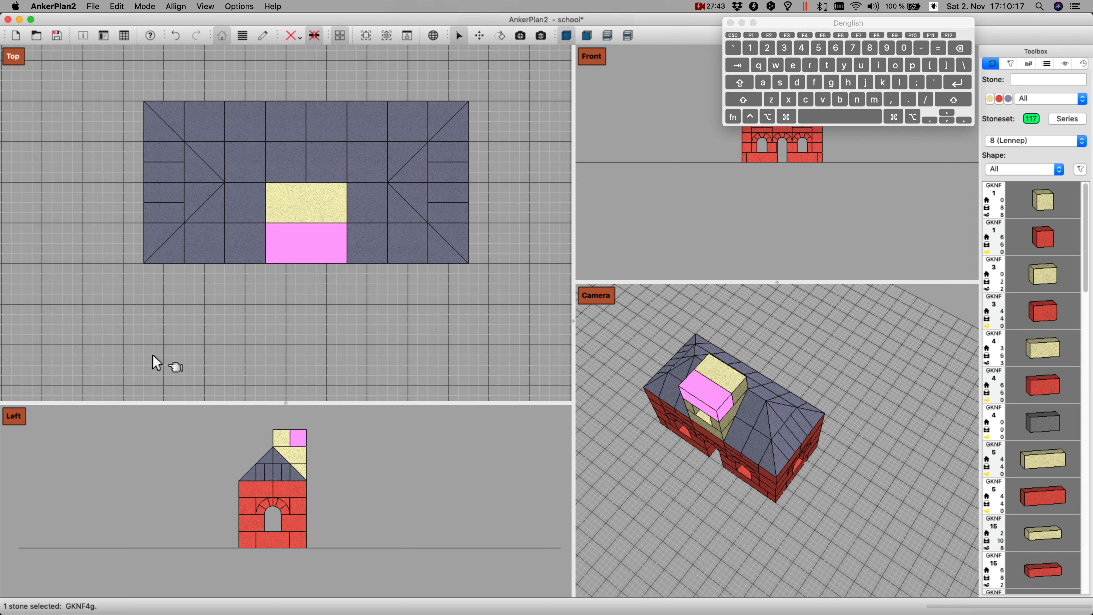
pyautogui.click(264, 287)
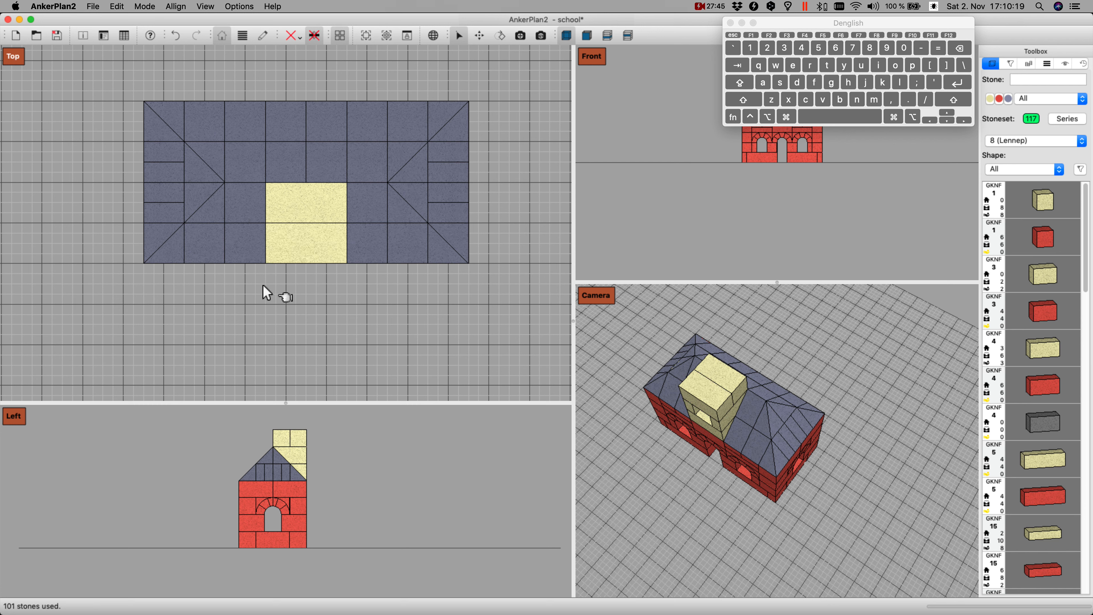
# Step: Insert a red GKNF 17 stone, lay it flat front to back, and place it overhanging the tower's front left corner by half a grid unit
pyautogui.write('17')
pyautogui.press('Return')
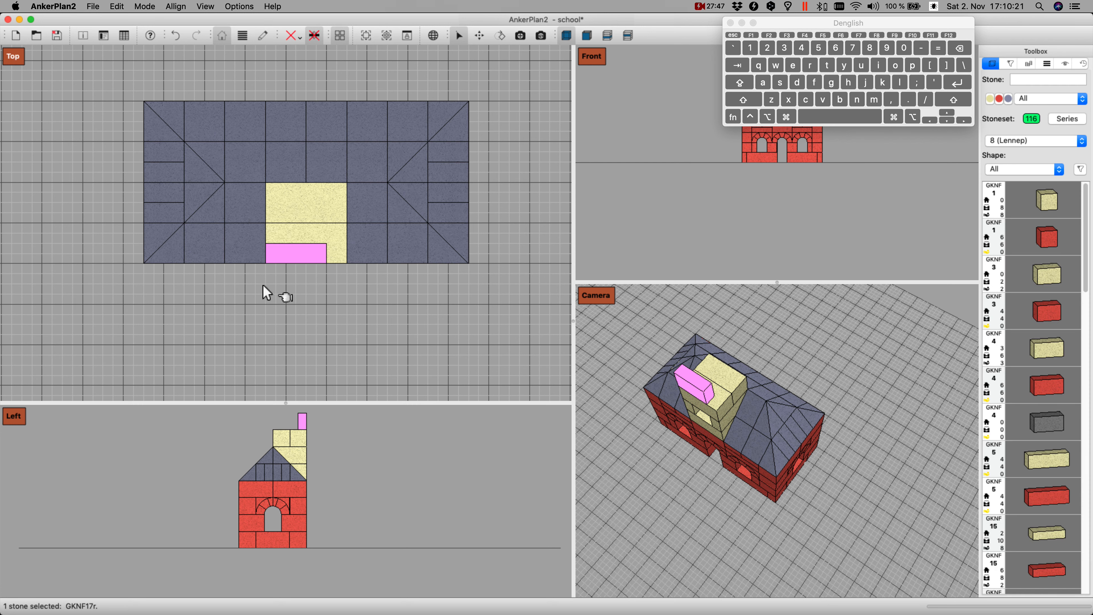
pyautogui.press('i')
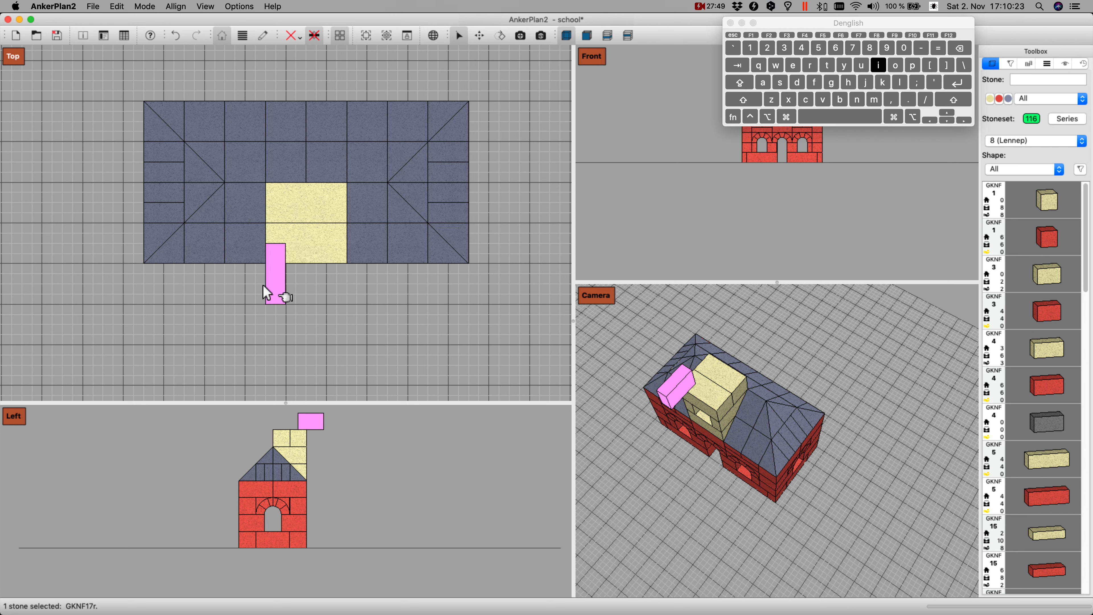
pyautogui.press('o')
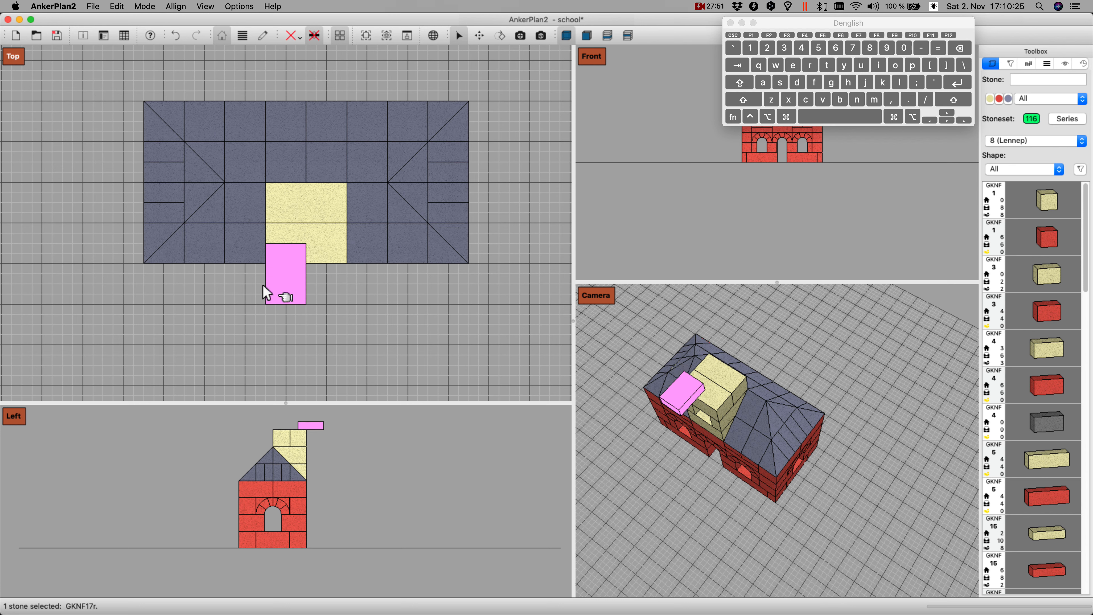
pyautogui.press('Up')
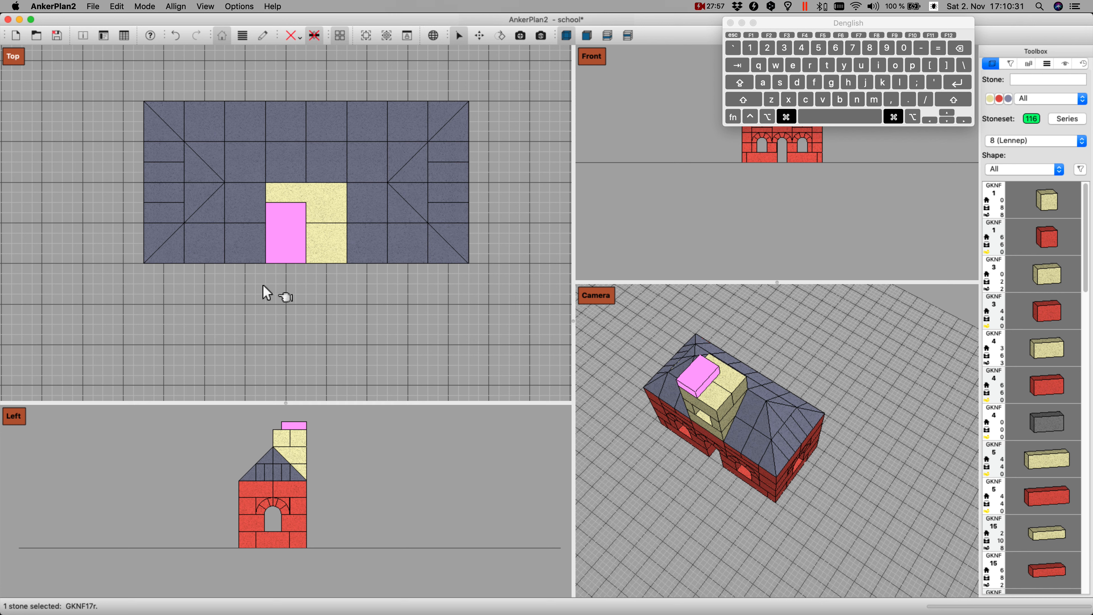
pyautogui.press('Down')
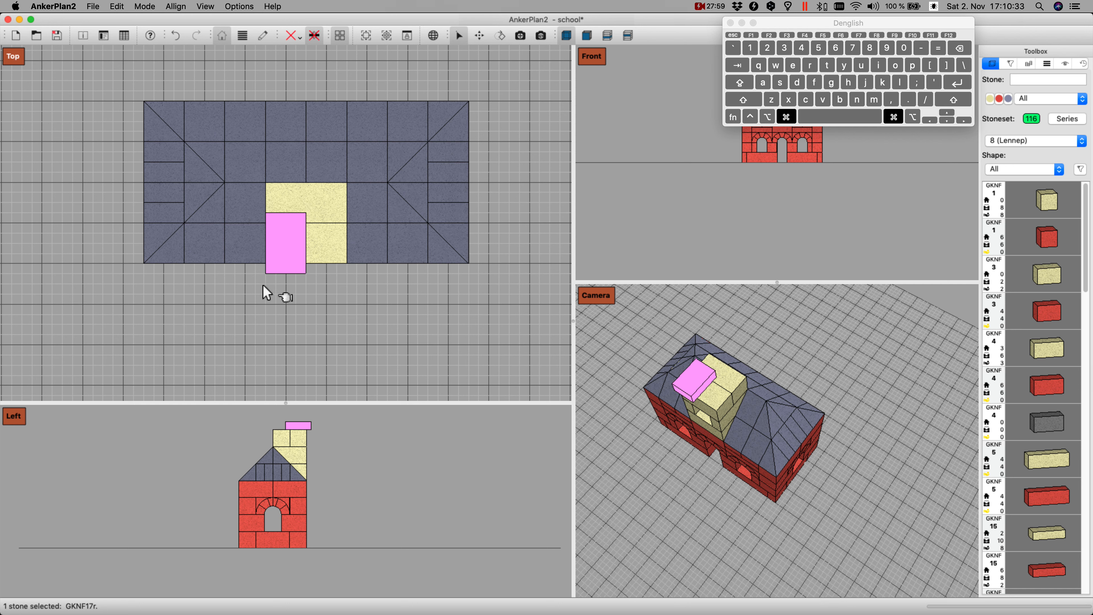
pyautogui.press('Left')
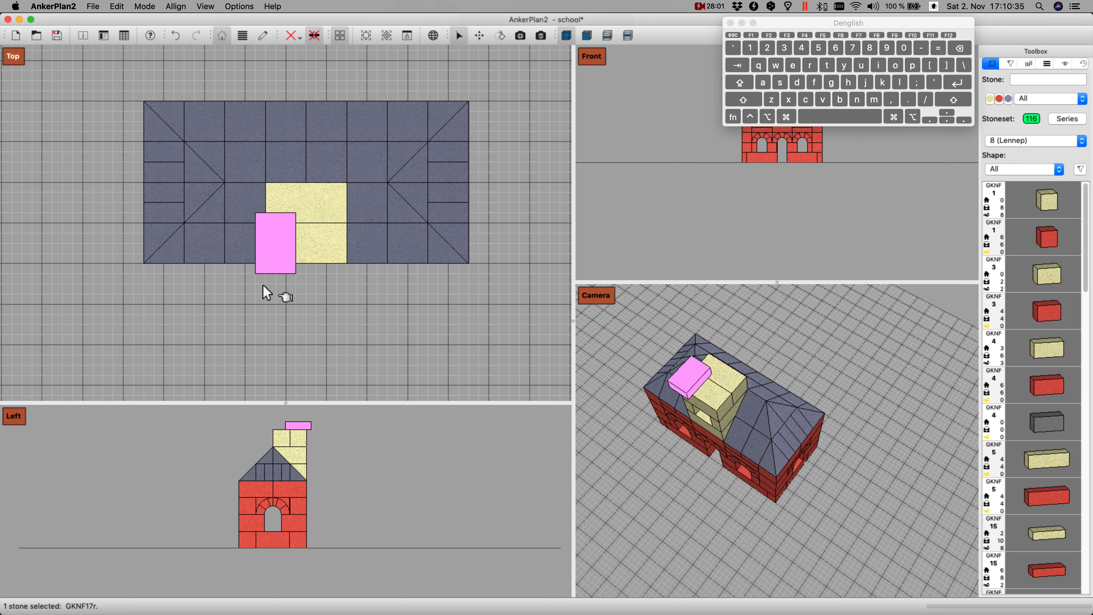
# Step: Duplicate the flat GKNF 17 stone, turn the copy crosswise, and set it down behind the first at the tower's rear left corner
pyautogui.press('Return')
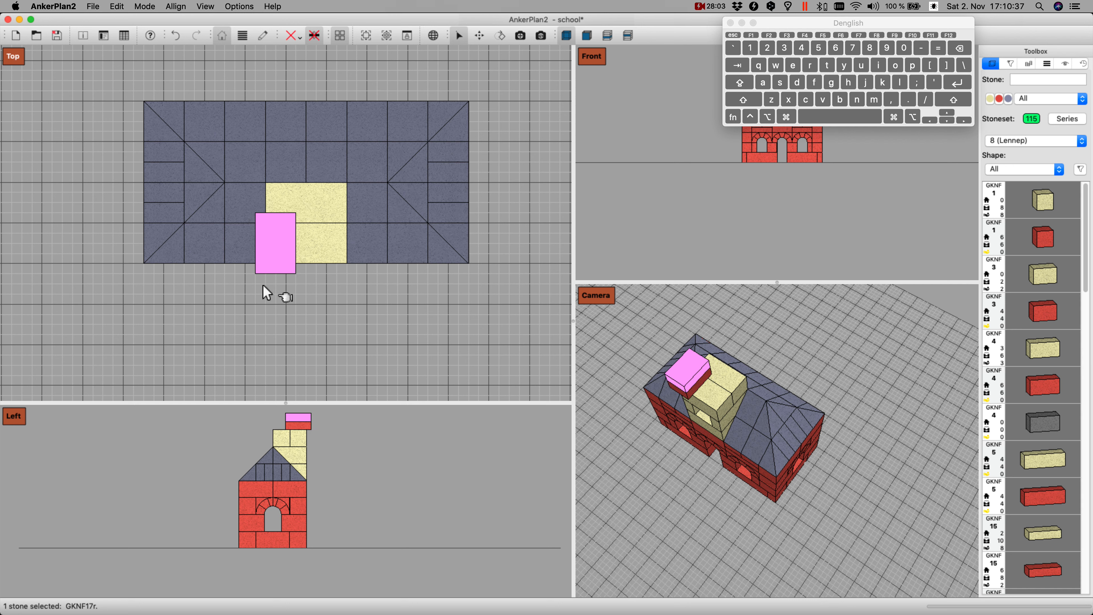
pyautogui.press('Up')
pyautogui.press('Up')
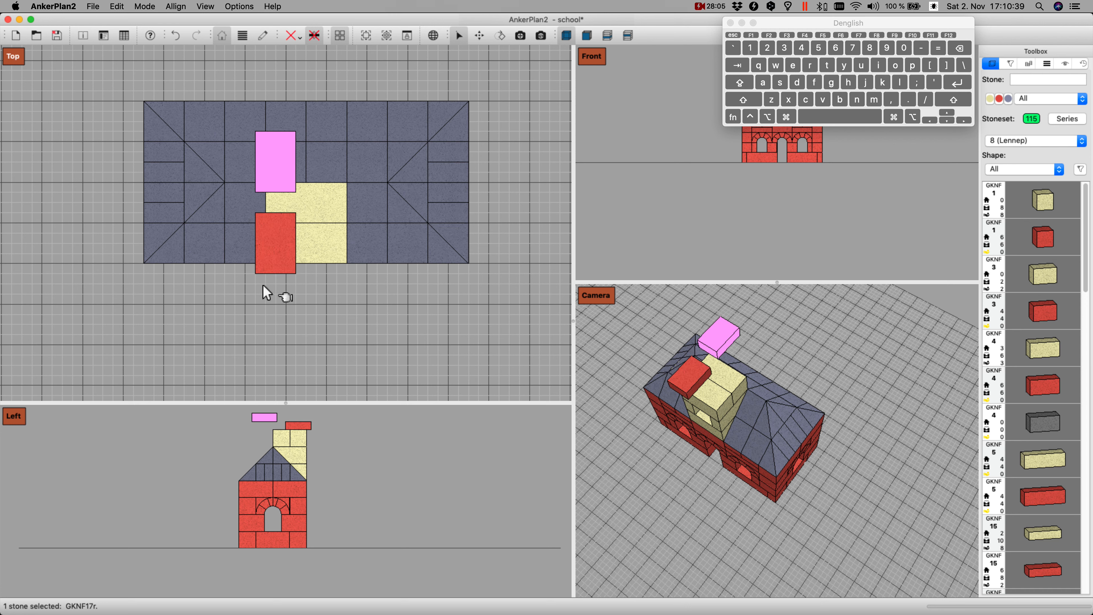
pyautogui.press('r')
pyautogui.press('Left')
pyautogui.press('Right')
pyautogui.press('Down')
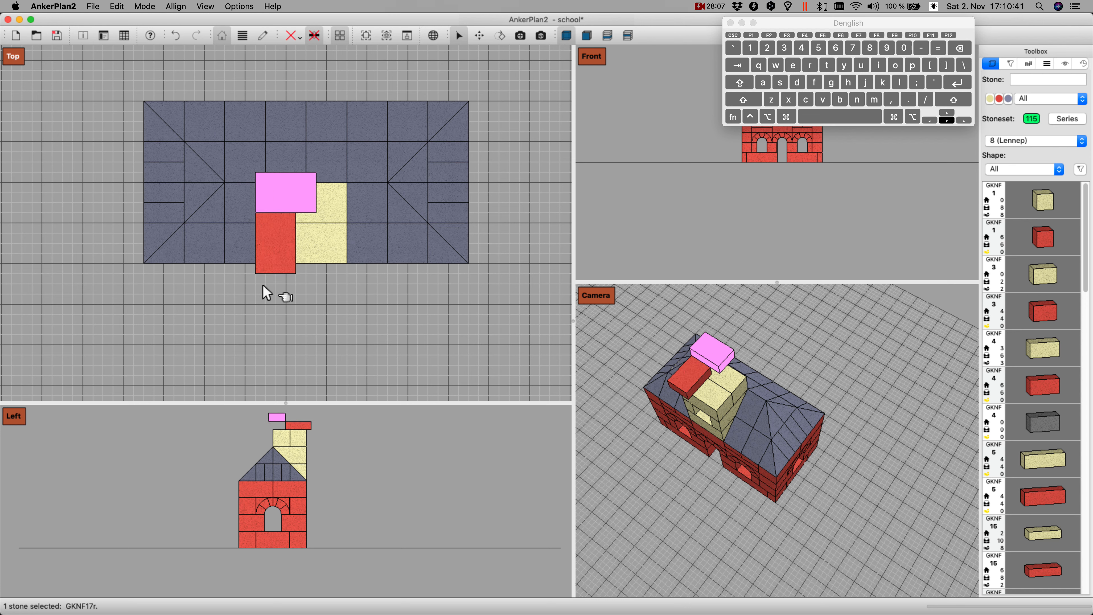
pyautogui.press('pagedown')
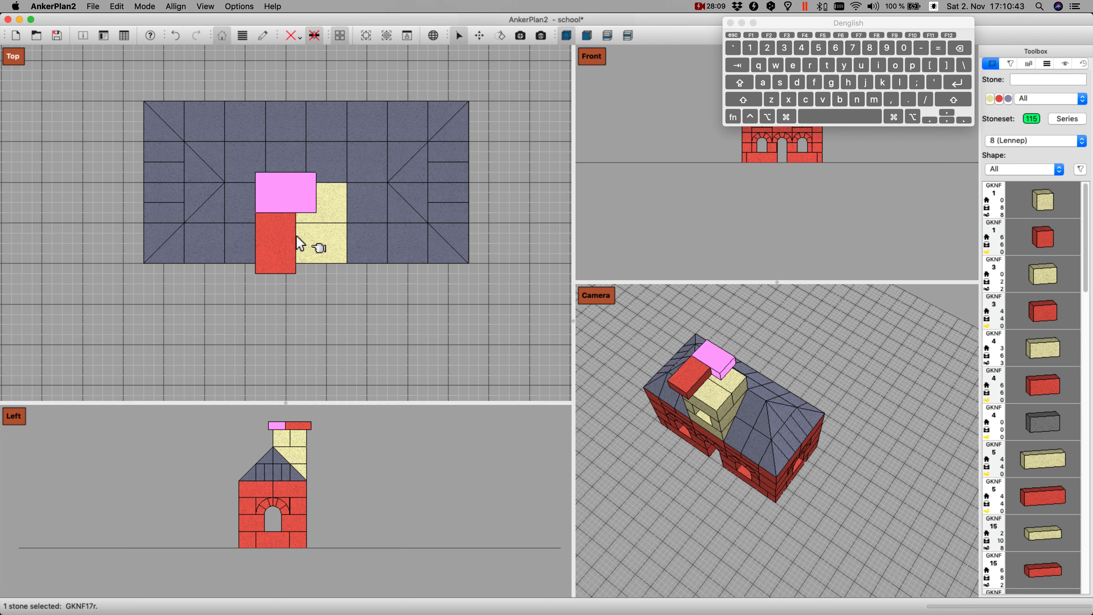
# Step: Duplicate both GKNF 17 stones, turn the pair a half turn, and close the square platform around the central hole
pyautogui.keyDown('super'); pyautogui.click(277, 238); pyautogui.keyUp('super')
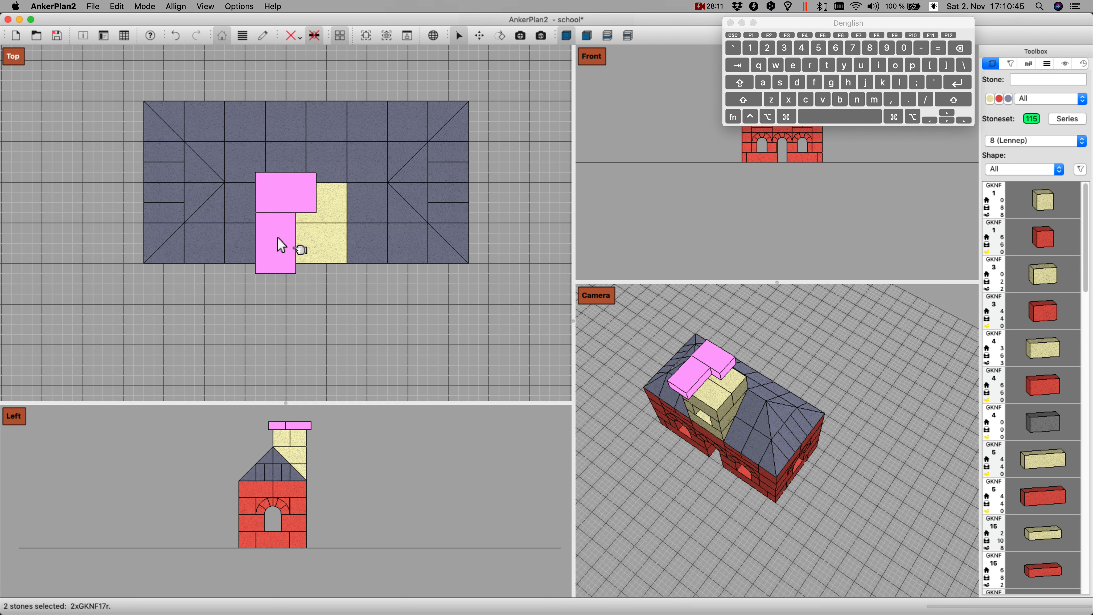
pyautogui.press('d')
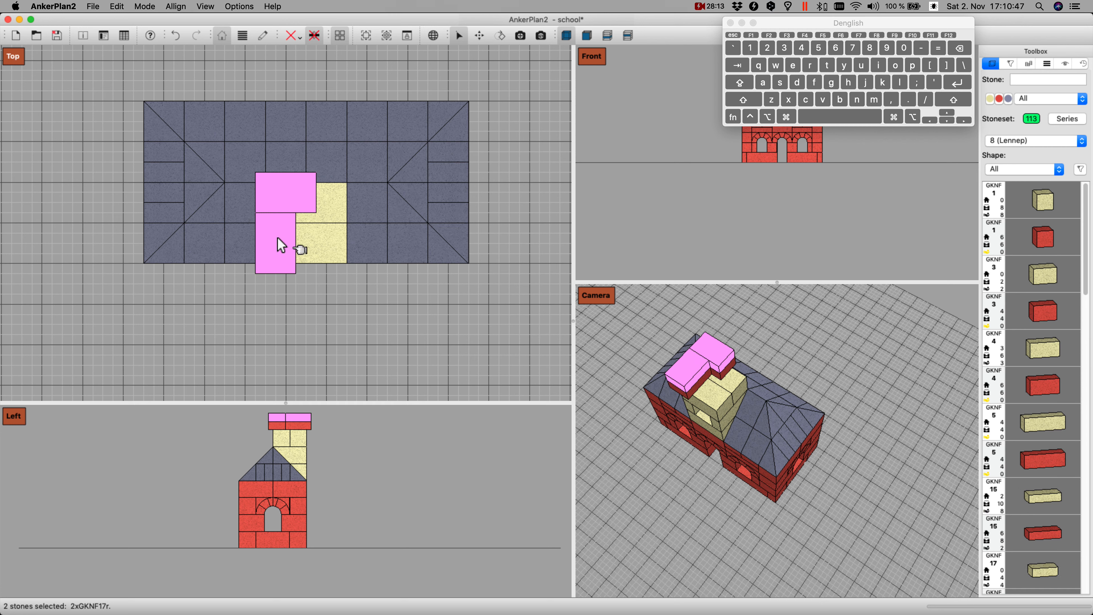
pyautogui.press('r')
pyautogui.press('r')
pyautogui.press('Right')
pyautogui.press('Right')
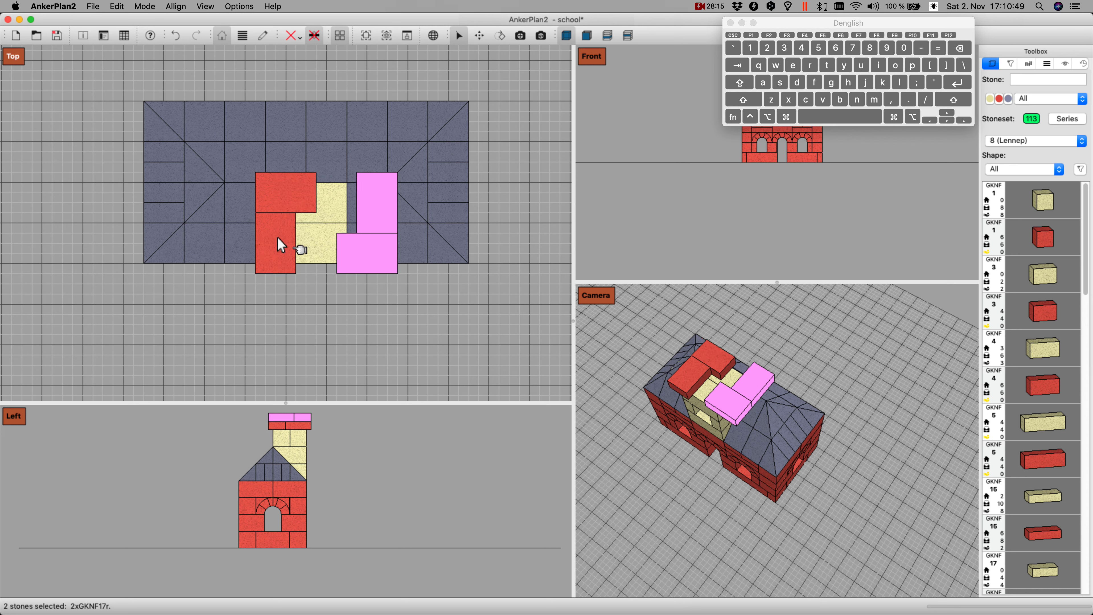
pyautogui.press('Left')
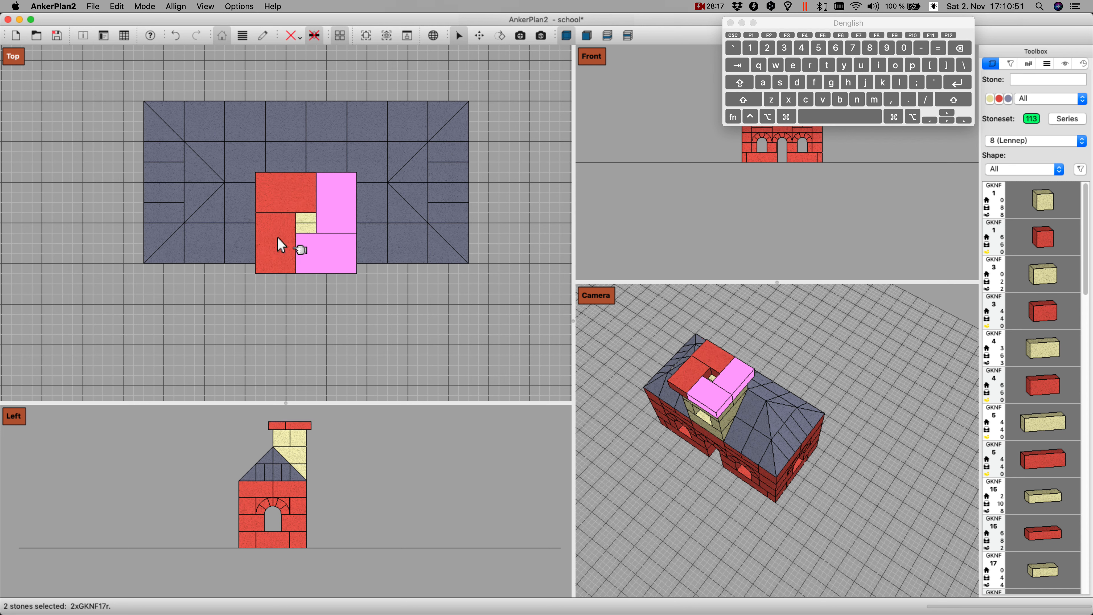
# Step: Insert a yellow GKNF 29 stone, stand it upright over the platform's central hole, and lower it into the hole
pyautogui.write('29')
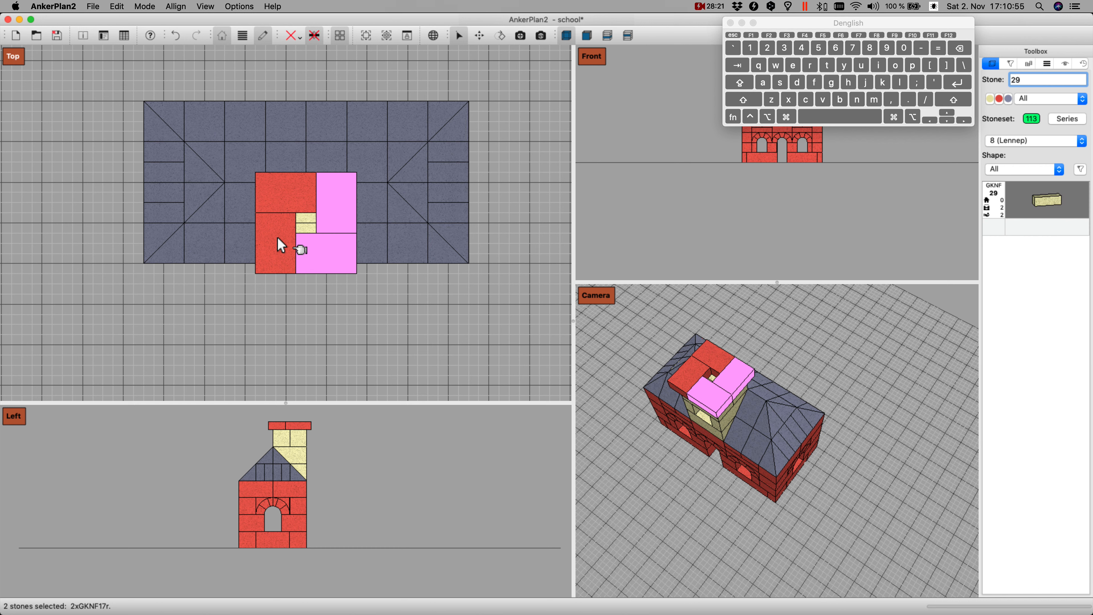
pyautogui.press('Return')
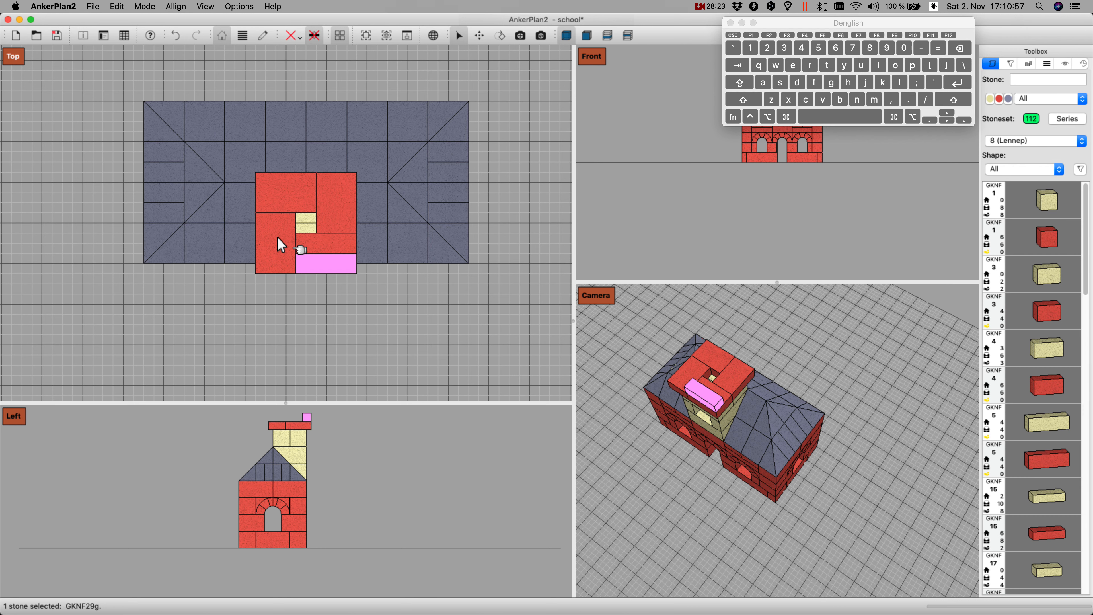
pyautogui.press('Up')
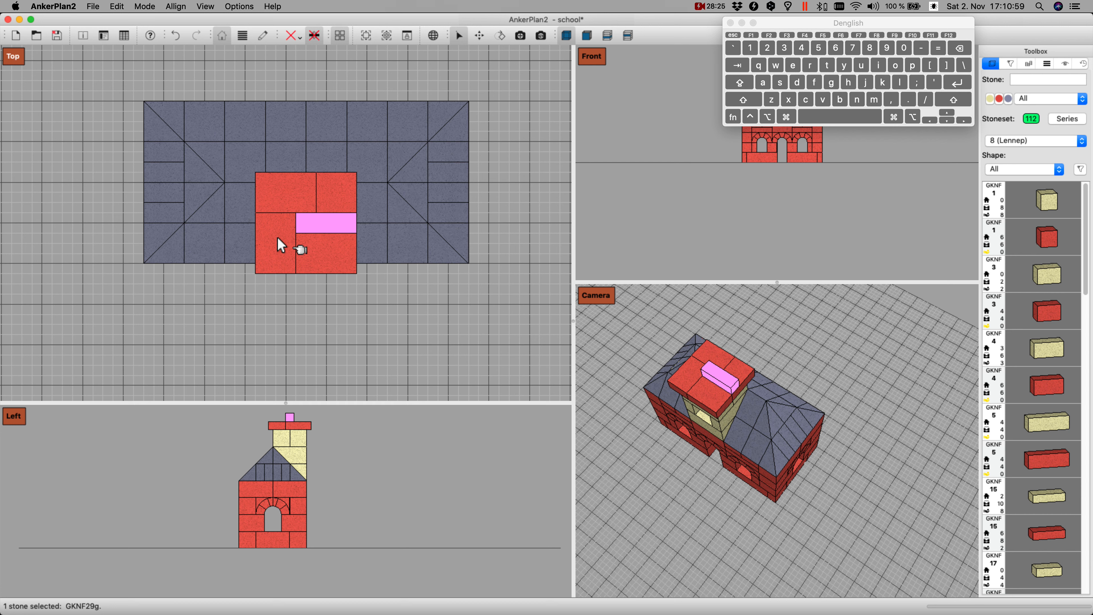
pyautogui.press('k')
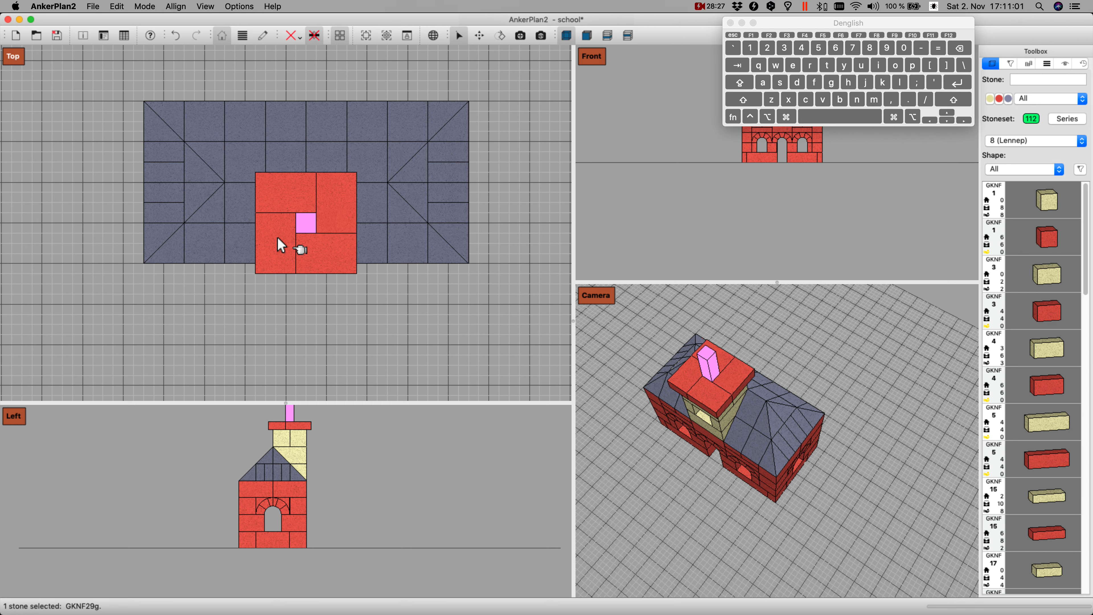
pyautogui.press('pagedown')
# Step: Insert a blue GKNF 265 stone, stand it upright, and move it over the rear left corner of the red platform
pyautogui.write('265')
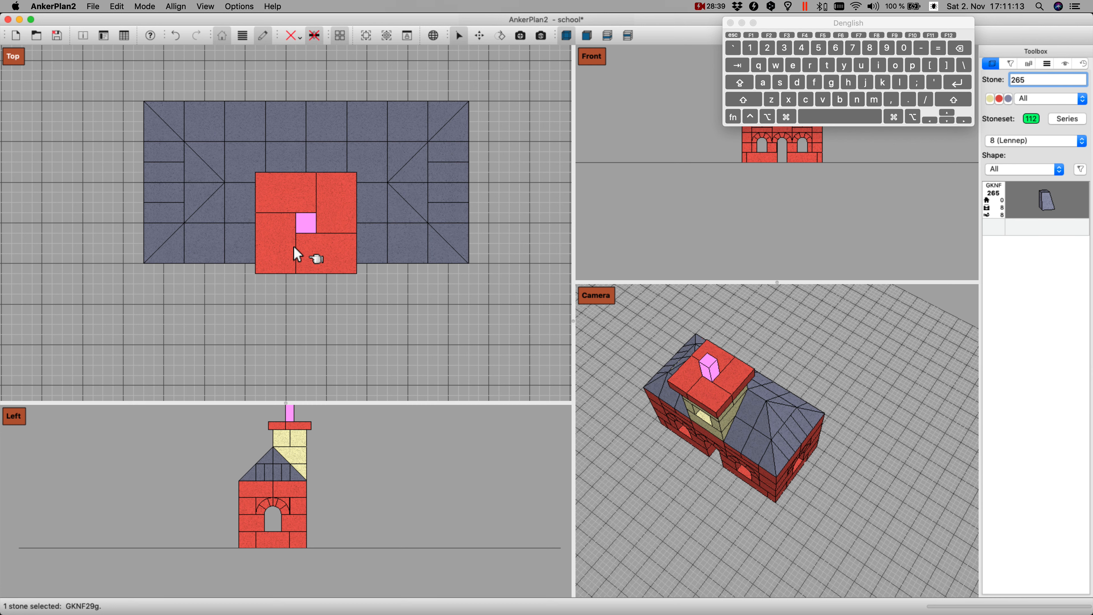
pyautogui.press('Return')
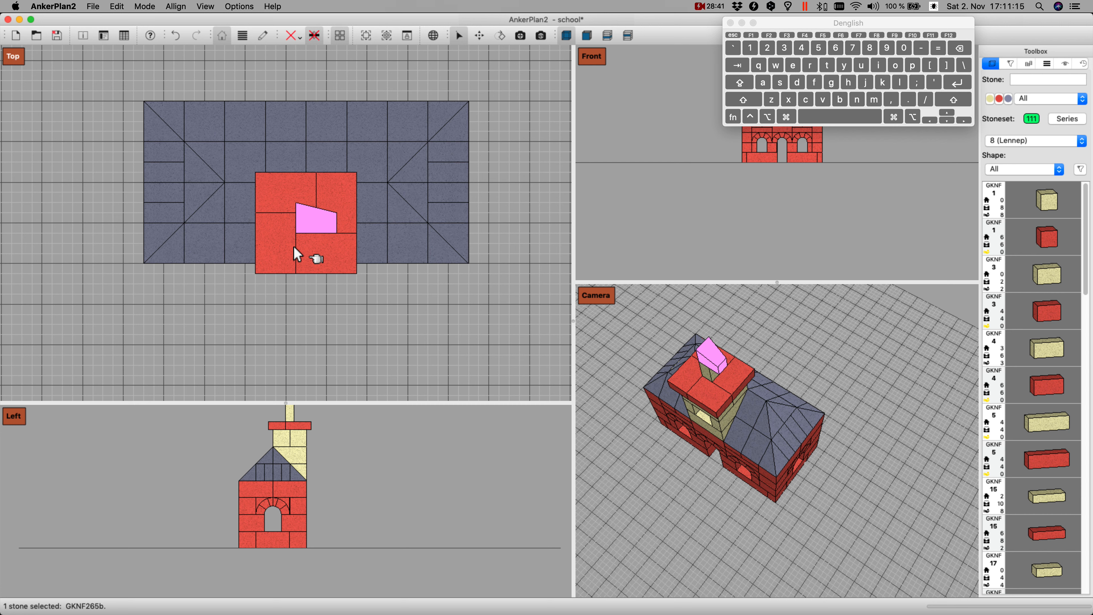
pyautogui.press('y')
pyautogui.press('Up')
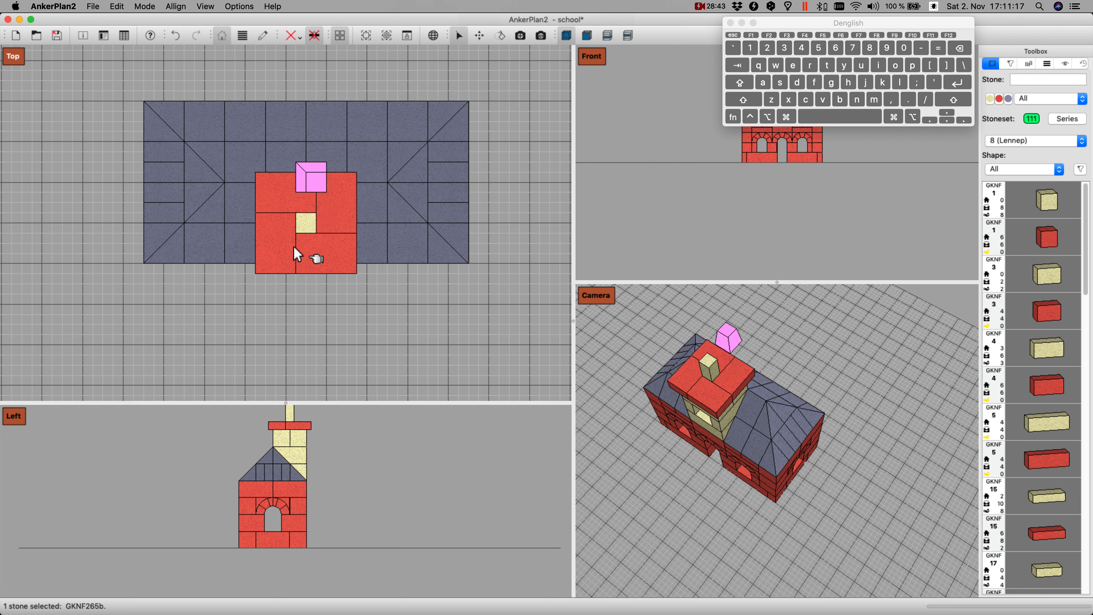
pyautogui.press('super+Down')
pyautogui.press('super+Down')
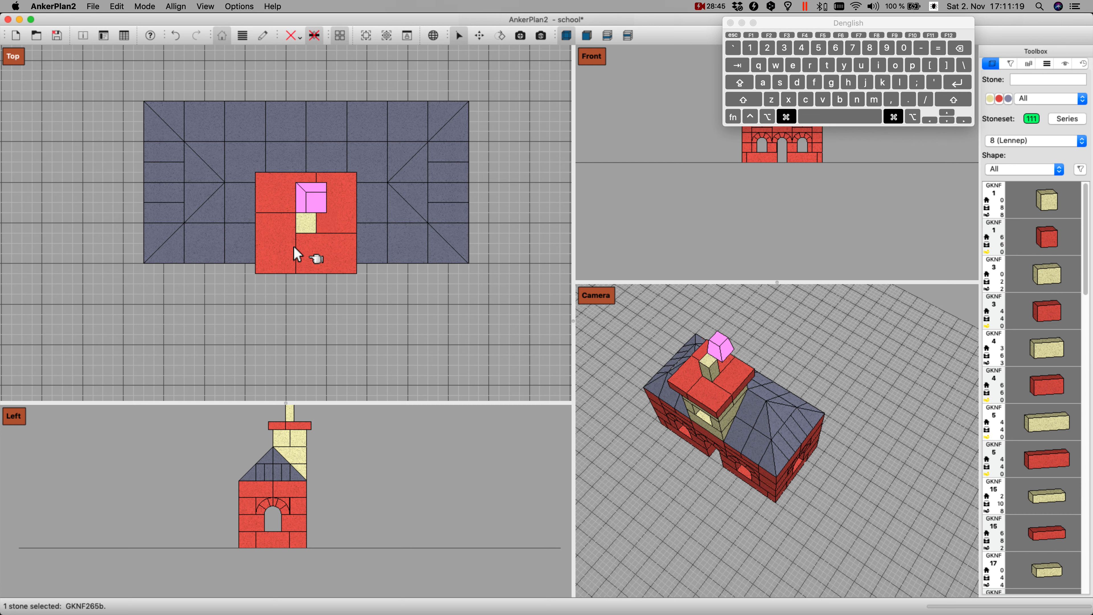
pyautogui.press('super+Left')
pyautogui.press('super+Left')
pyautogui.press('super+Left')
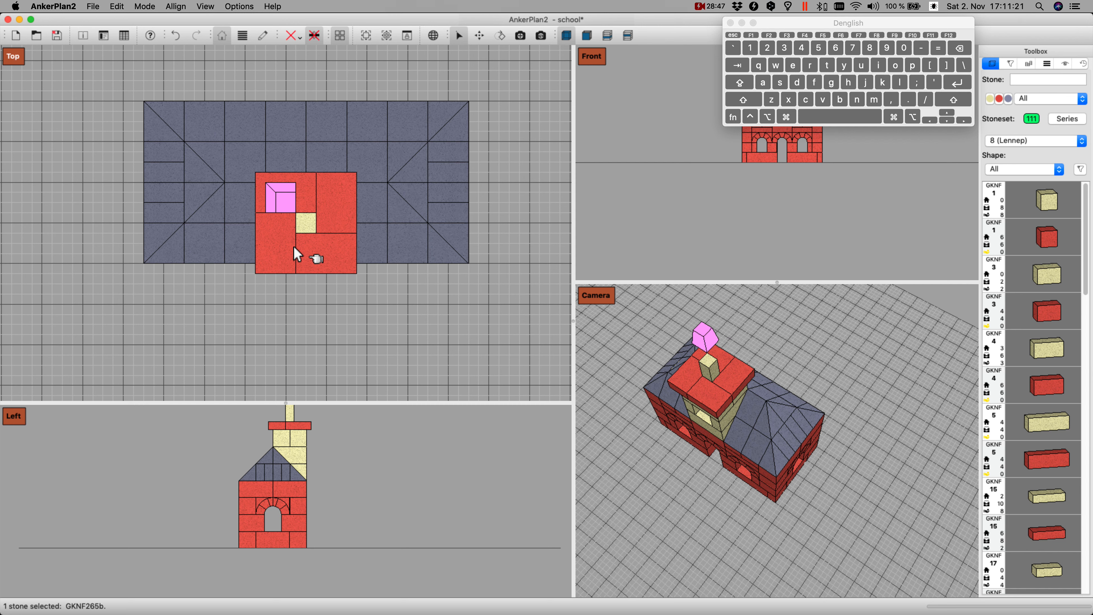
# Step: Duplicate the GKNF 265 stone, give the copy a half turn, and set it down on the platform's front right corner
pyautogui.press('super+d')
pyautogui.press('Right')
pyautogui.press('Right')
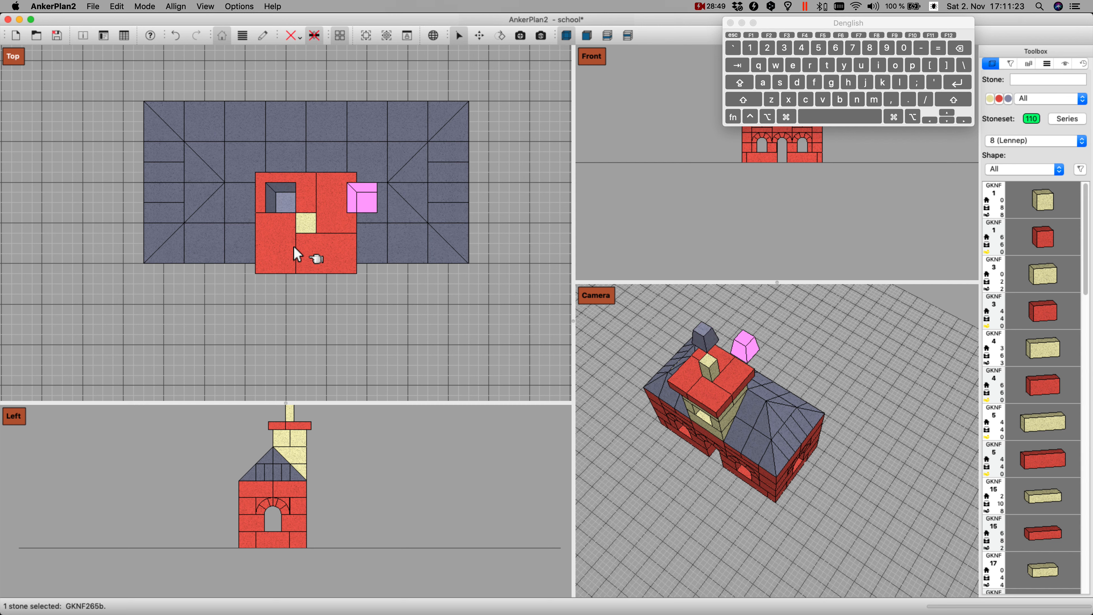
pyautogui.press('Down')
pyautogui.press('Left')
pyautogui.press('Left')
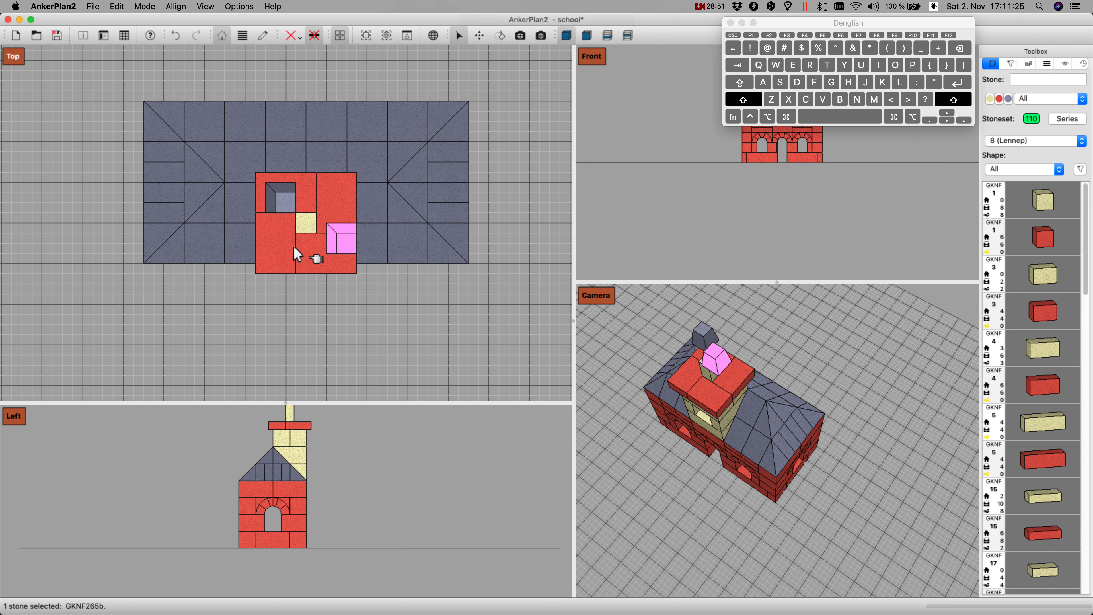
pyautogui.press('z')
pyautogui.press('z')
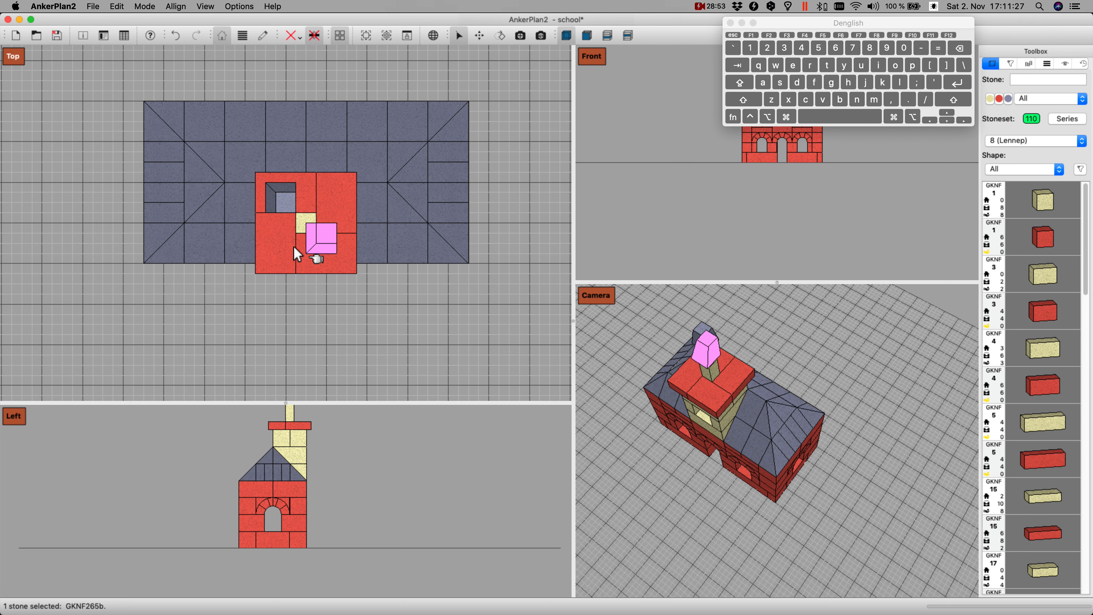
pyautogui.press('Right')
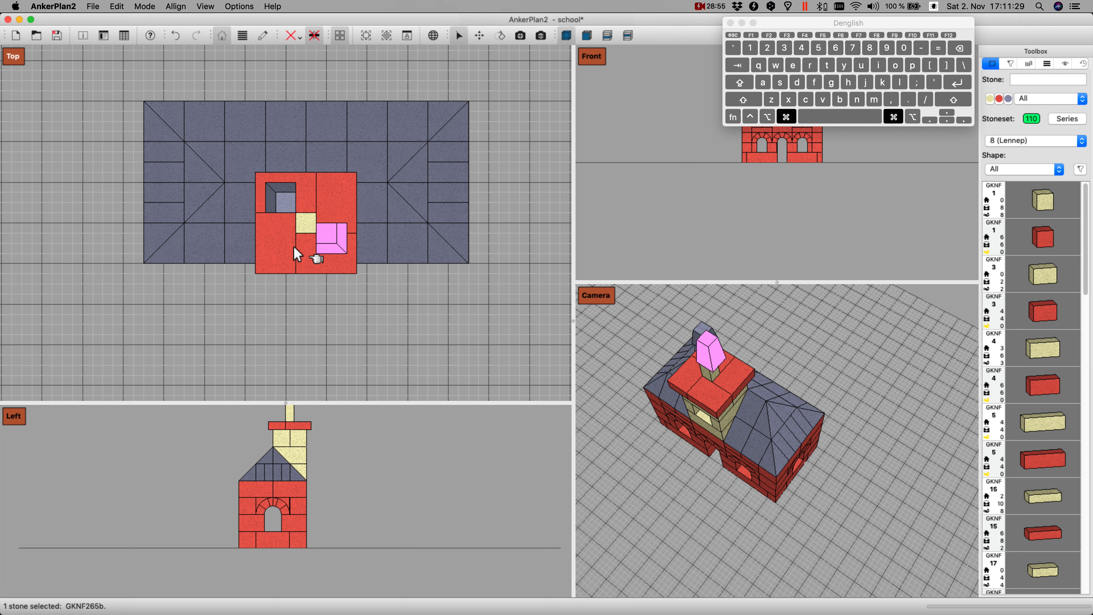
pyautogui.press('Down')
pyautogui.press('Return')
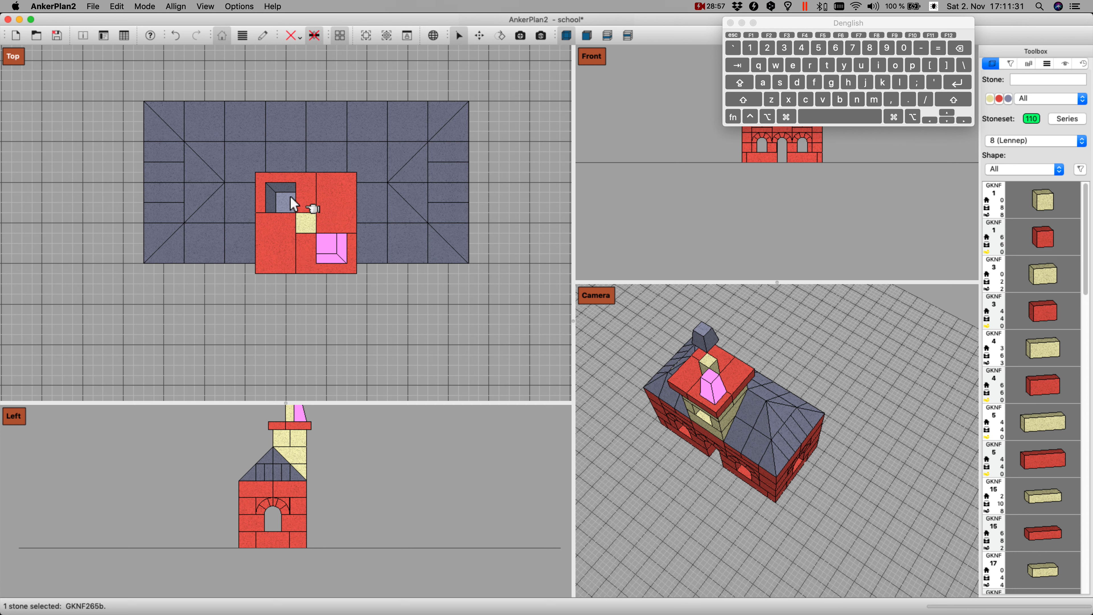
# Step: Add quarter-turned duplicates of the two GKNF 265 stones on the other two platform corners and lower the raised rear left stone
pyautogui.keyDown('super'); pyautogui.click(280, 193); pyautogui.keyUp('super')
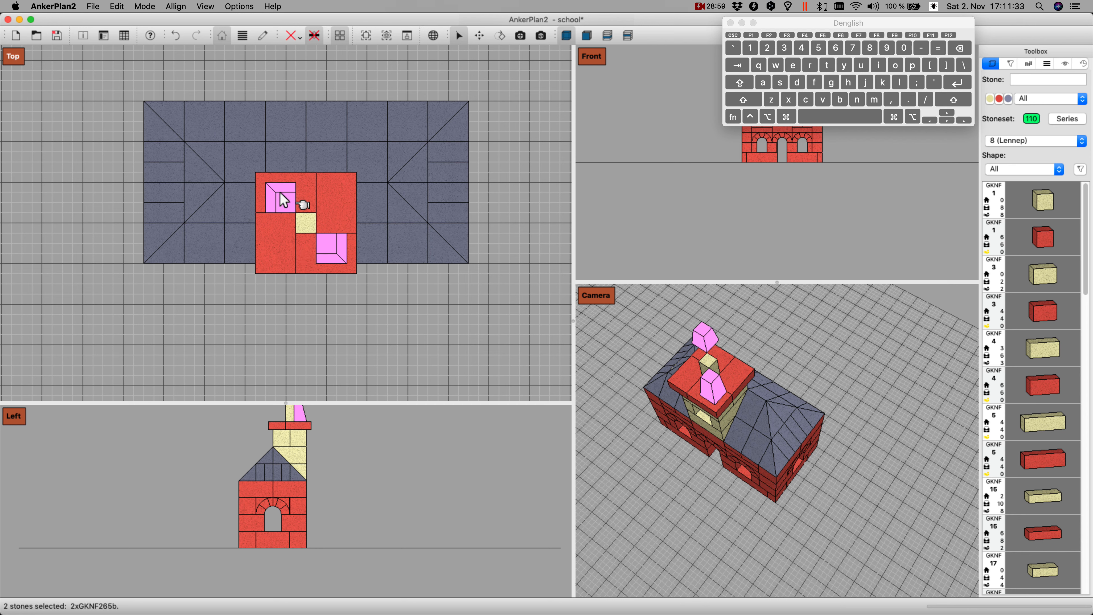
pyautogui.press('d')
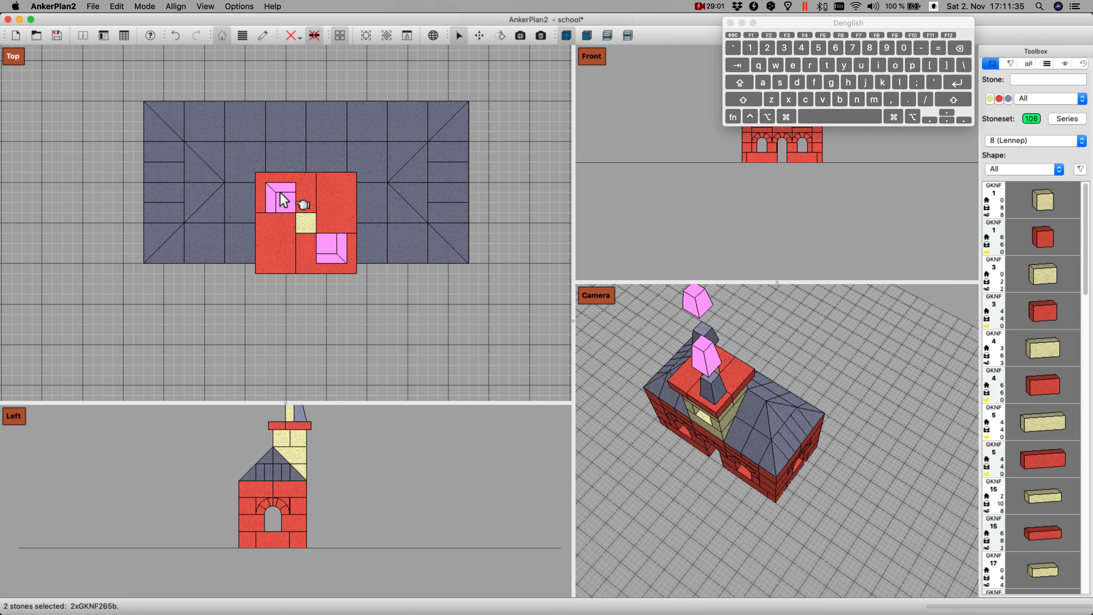
pyautogui.press('r')
pyautogui.press('pagedown')
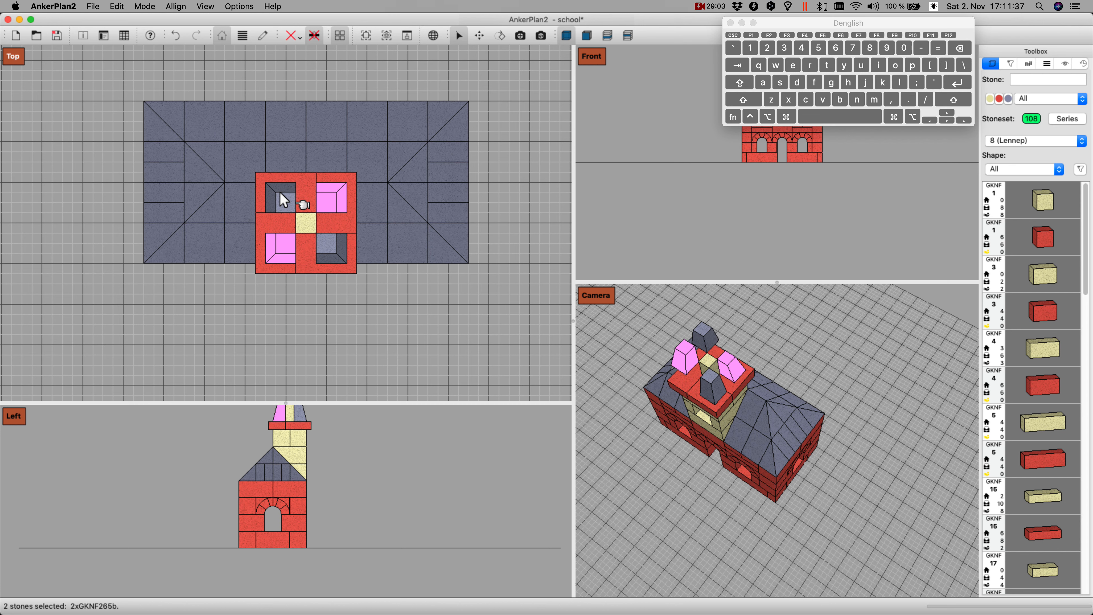
pyautogui.click(702, 332)
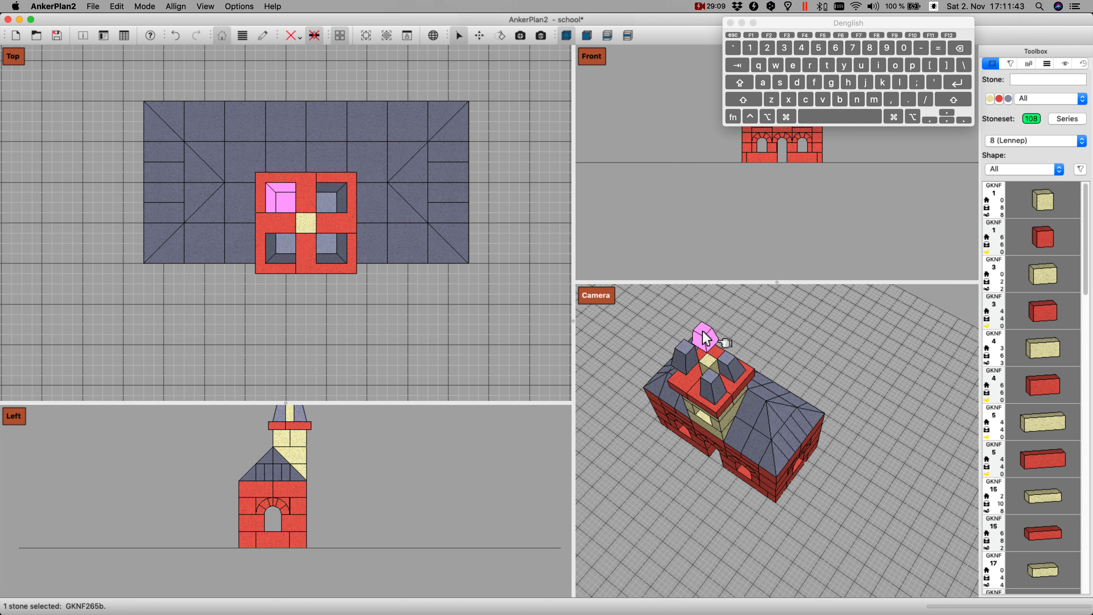
pyautogui.moveTo(706, 338); pyautogui.dragTo(688, 362)
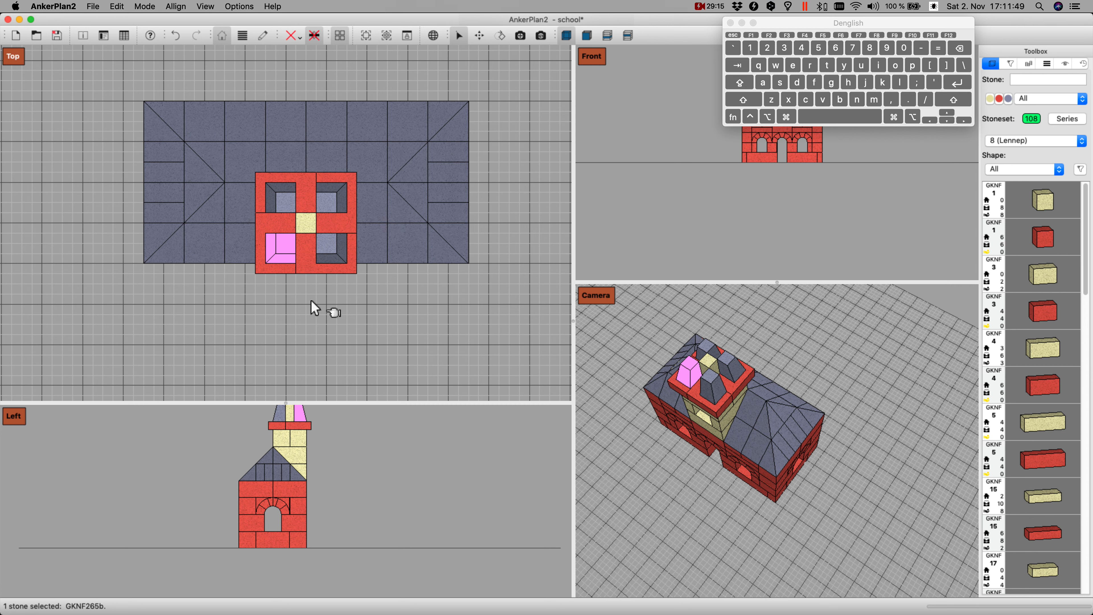
# Step: Insert a blue GKNF 262 stone and set it down in the gap between the two left corner stones of the spire
pyautogui.write('262')
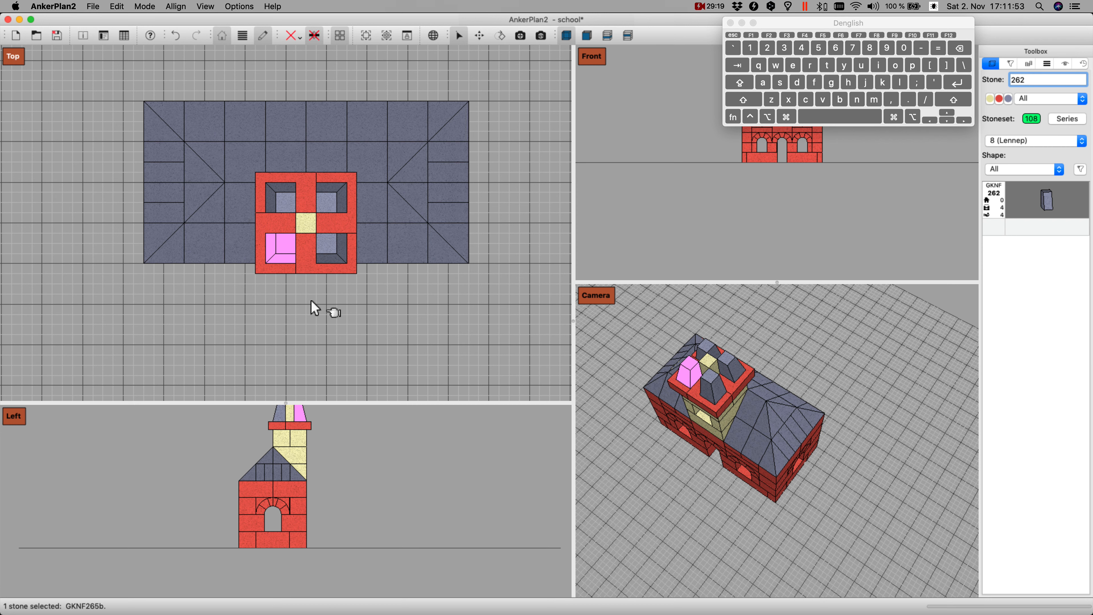
pyautogui.press('Return')
pyautogui.press('Up')
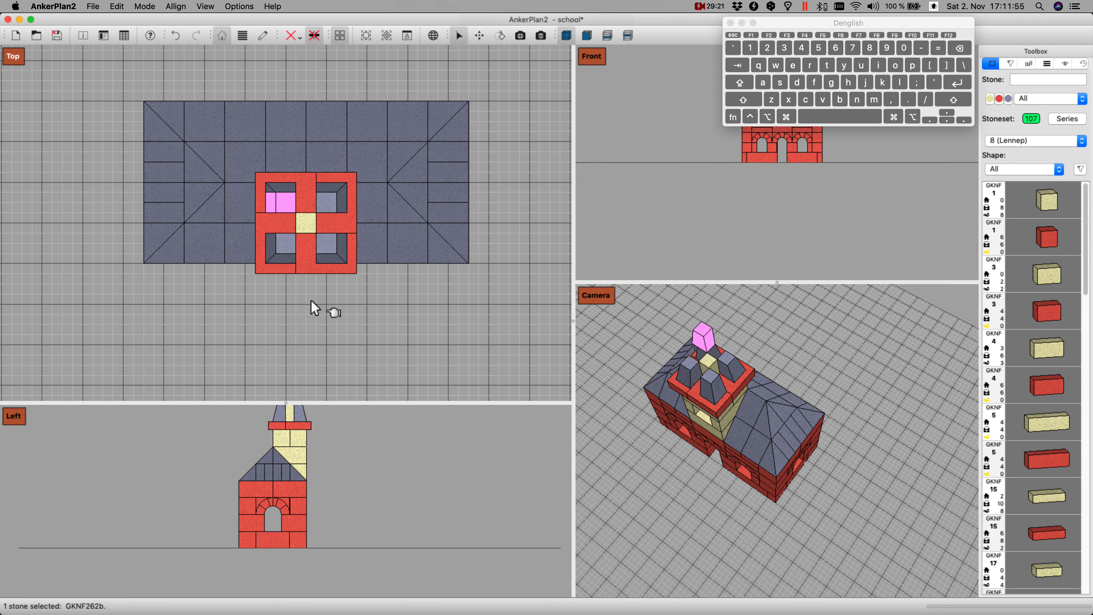
pyautogui.press('Down')
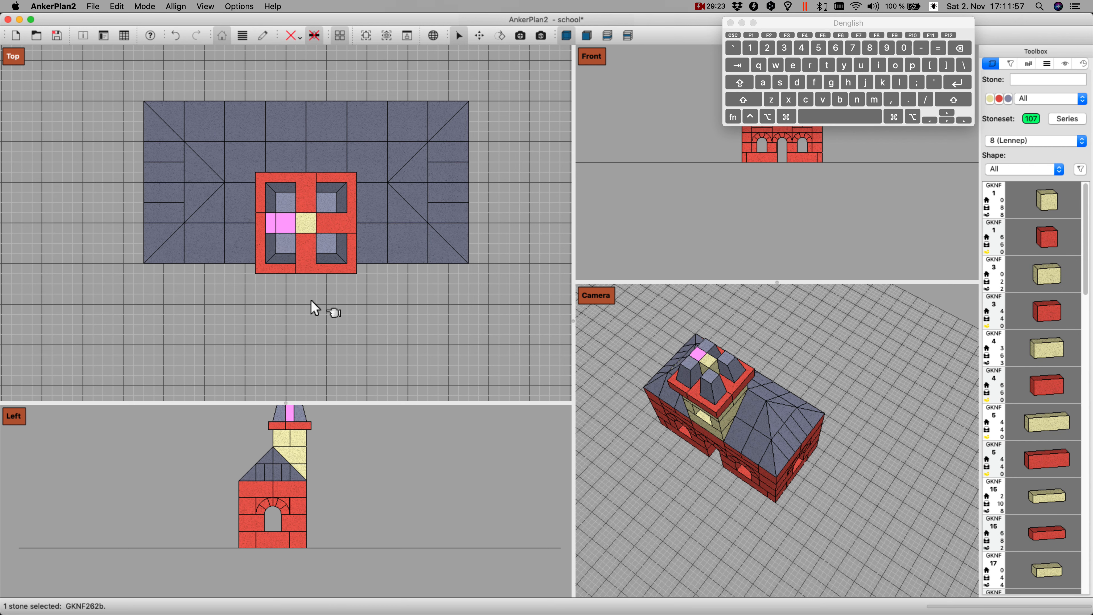
# Step: Duplicate the GKNF 262 stone, give the copy a half turn, and fit it between the two right corner stones
pyautogui.press('Right')
pyautogui.press('Right')
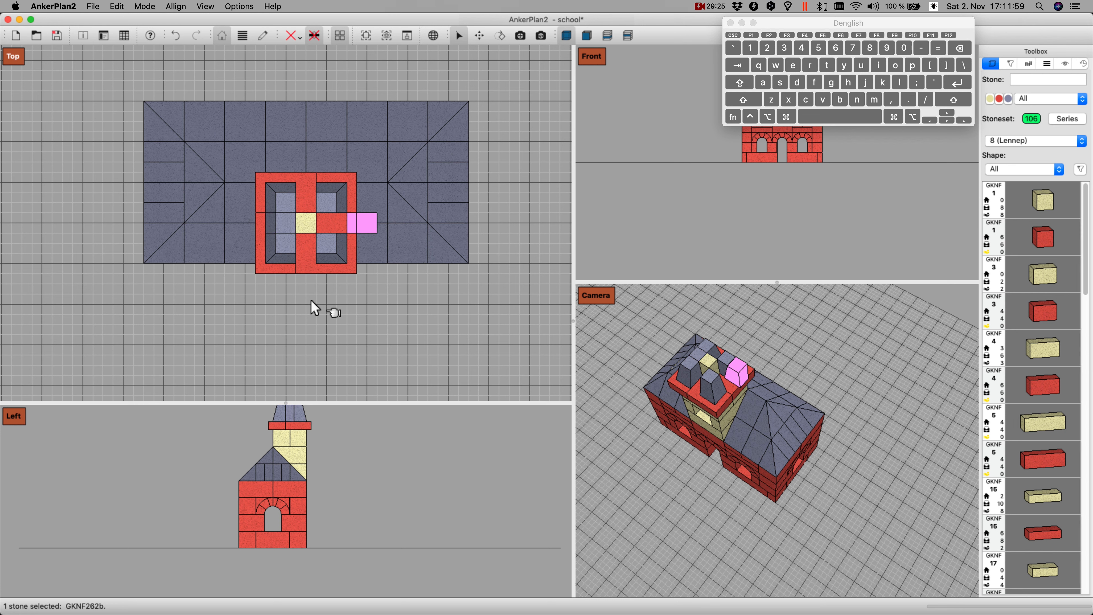
pyautogui.press('z')
pyautogui.press('z')
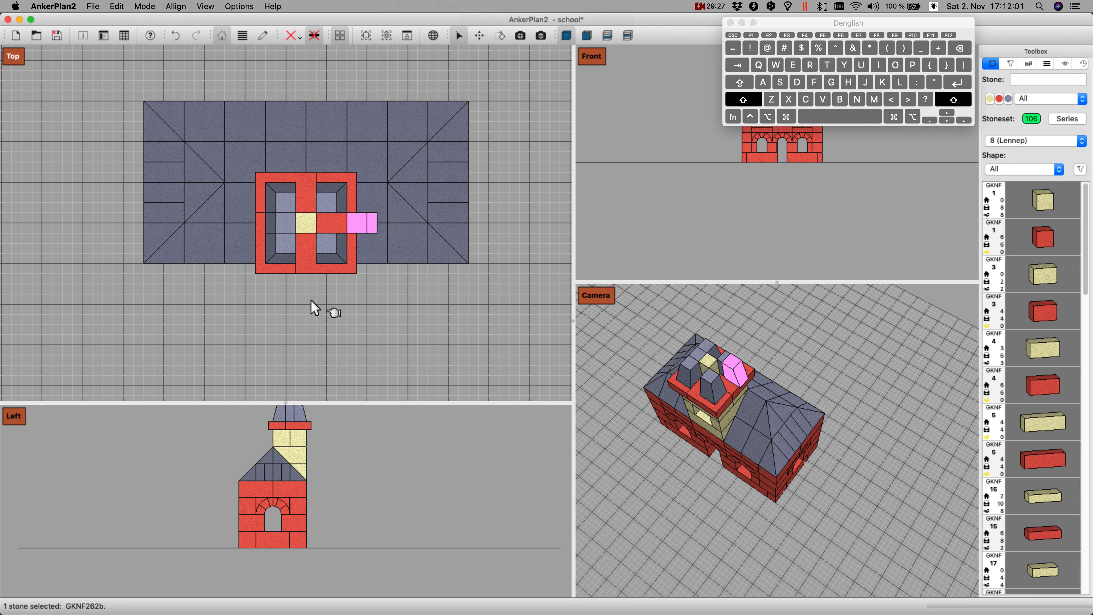
pyautogui.hotkey('shift', 'Left')
pyautogui.hotkey('shift', 'Left')
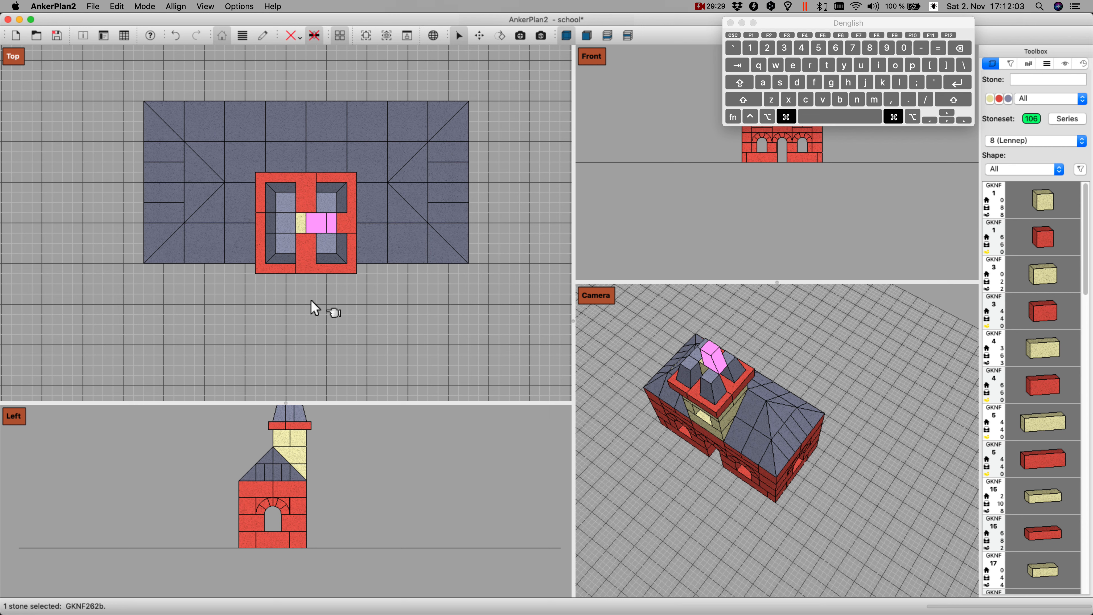
pyautogui.press('super+Right')
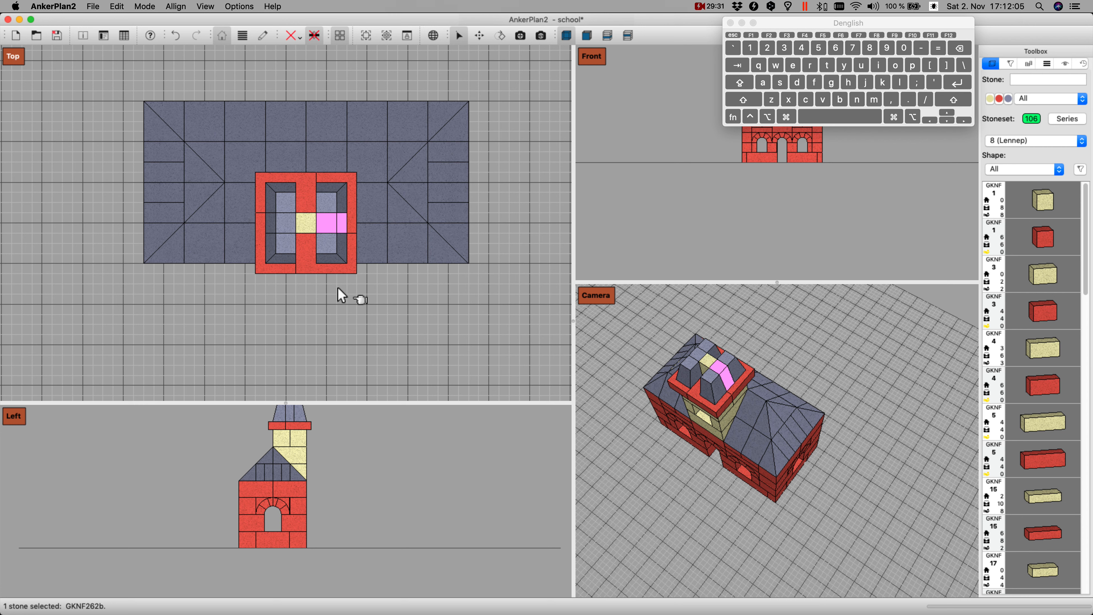
# Step: Add quarter-turned duplicates of the two GKNF 262 stones and lower them into the front and rear gaps of the spire base
pyautogui.keyDown('super'); pyautogui.click(285, 223); pyautogui.keyUp('super')
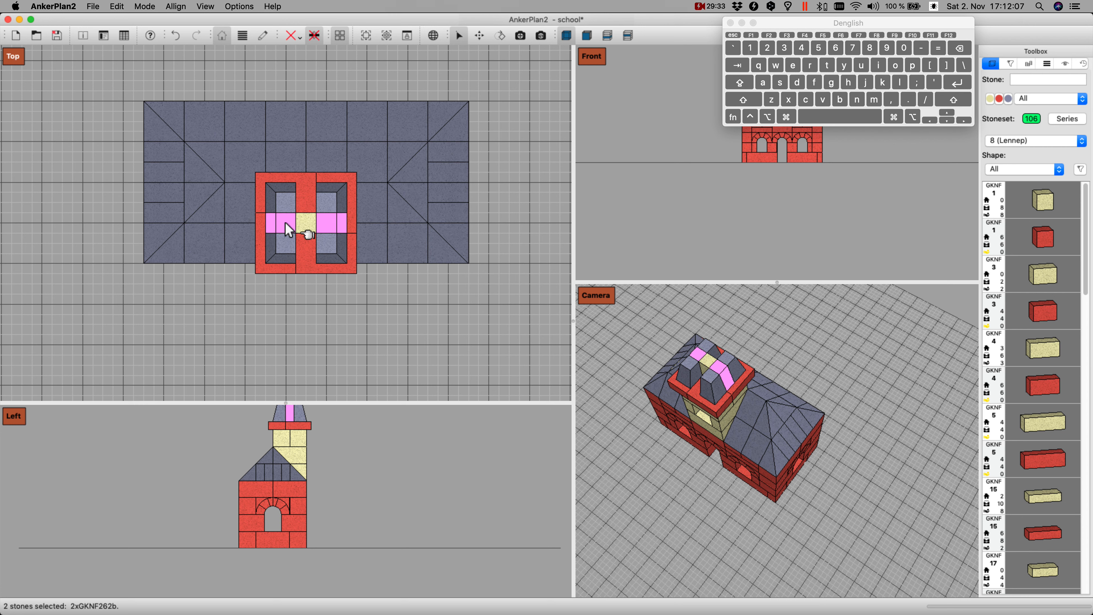
pyautogui.press('i')
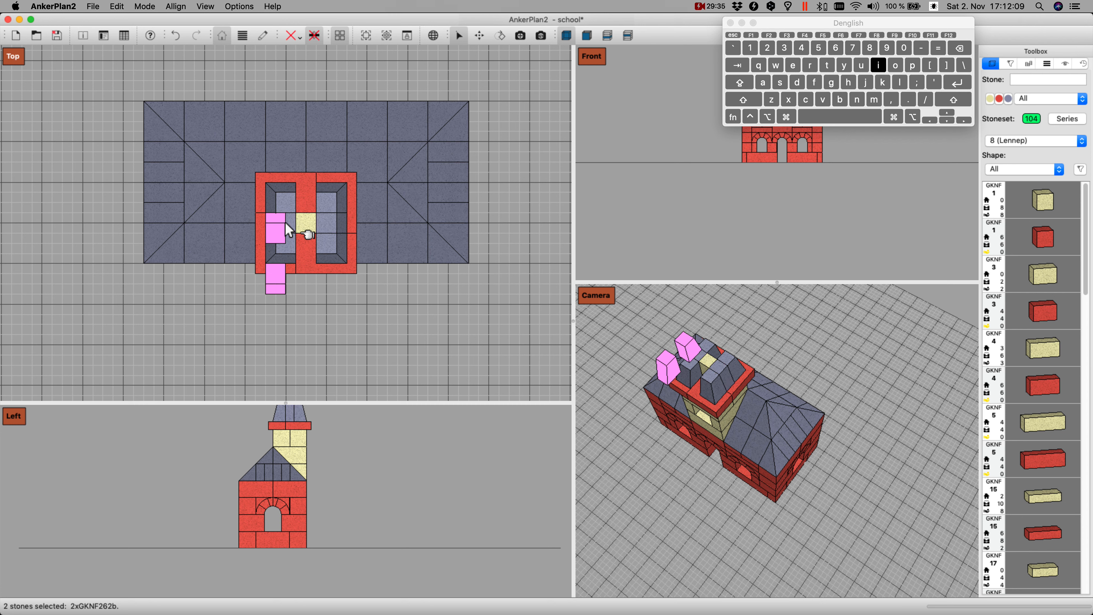
pyautogui.press('super+Up')
pyautogui.press('super+Up')
pyautogui.press('super+Up')
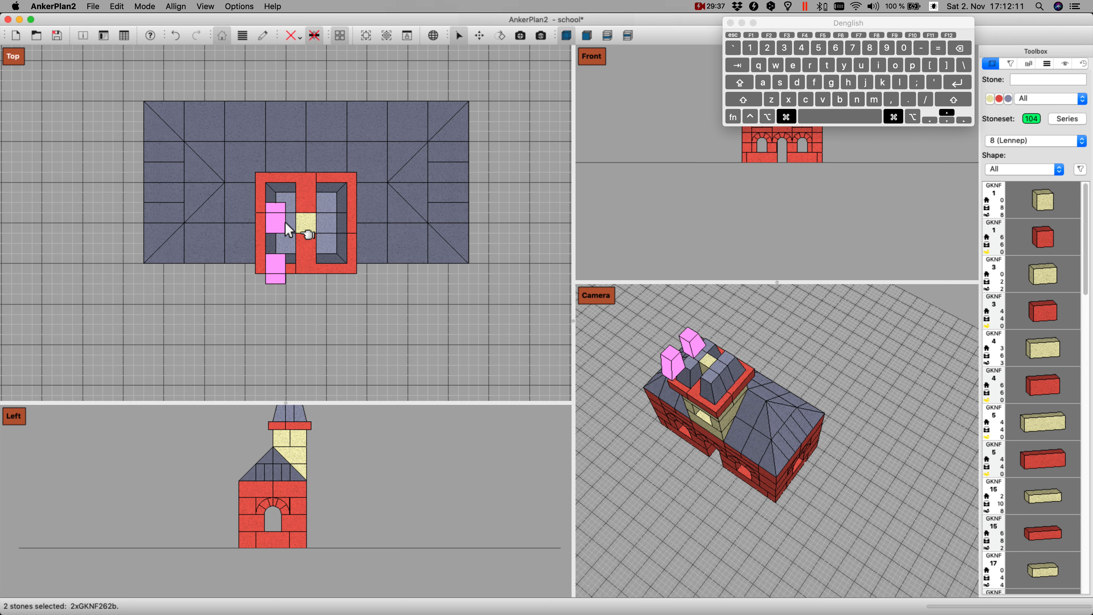
pyautogui.press('super+Right')
pyautogui.press('super+Right')
pyautogui.press('super+Right')
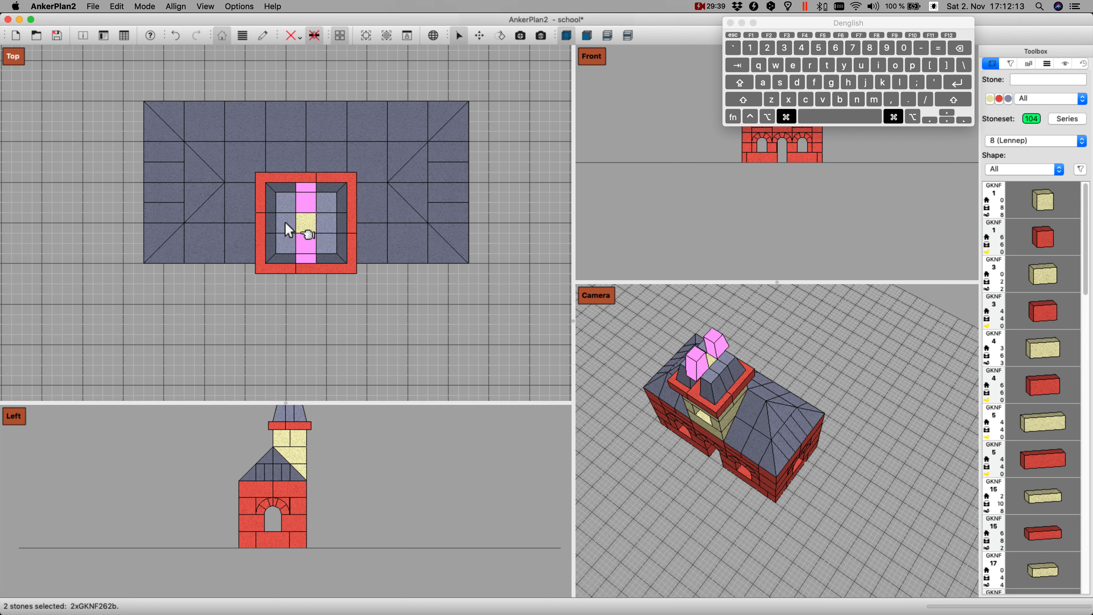
pyautogui.press('d')
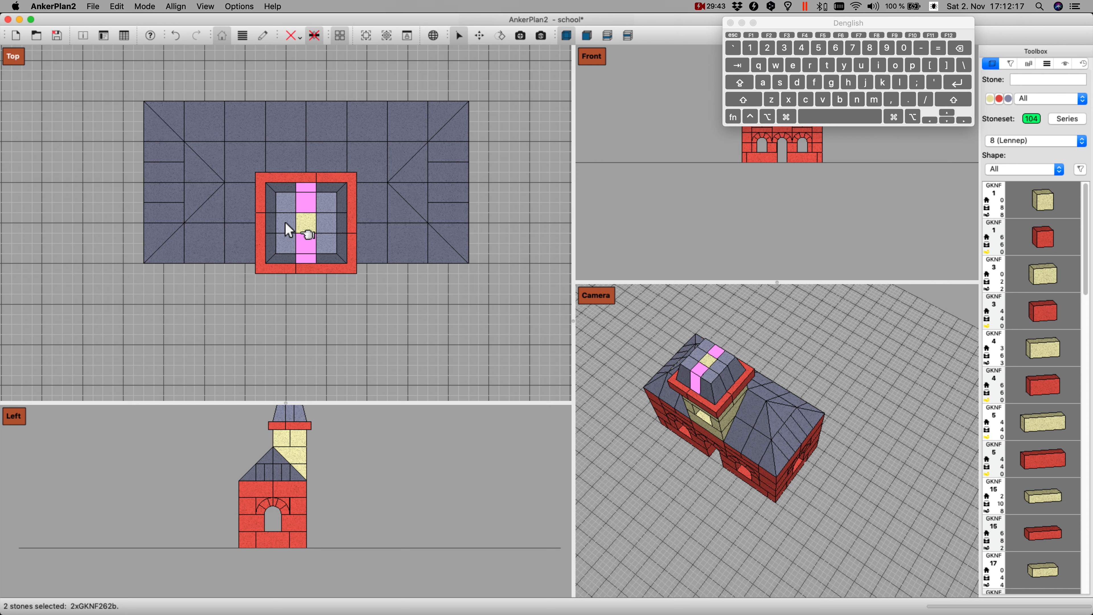
pyautogui.click(252, 203)
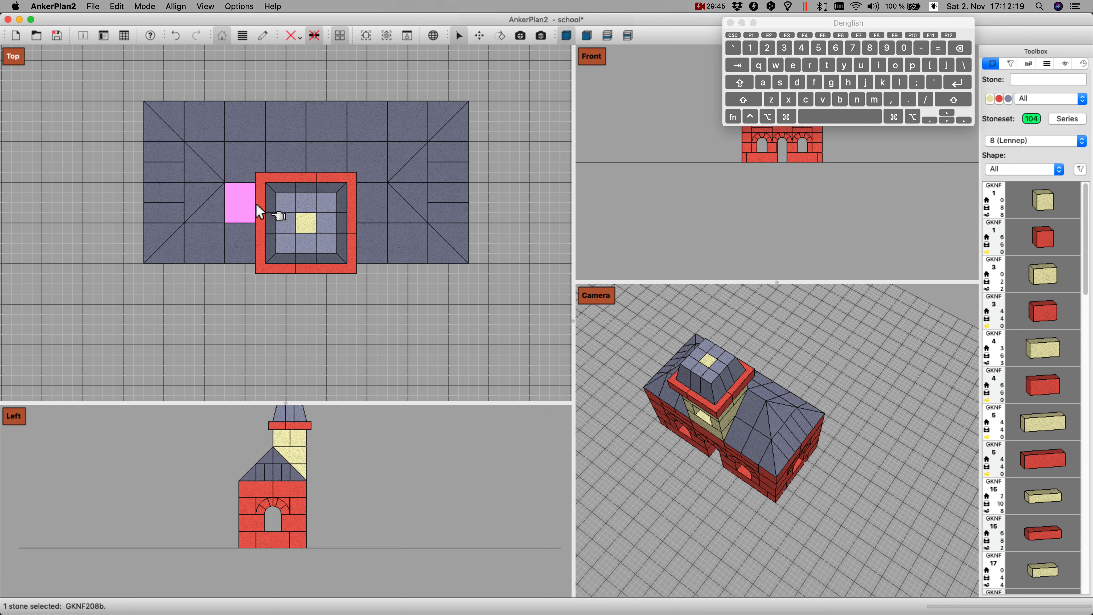
pyautogui.click(291, 197)
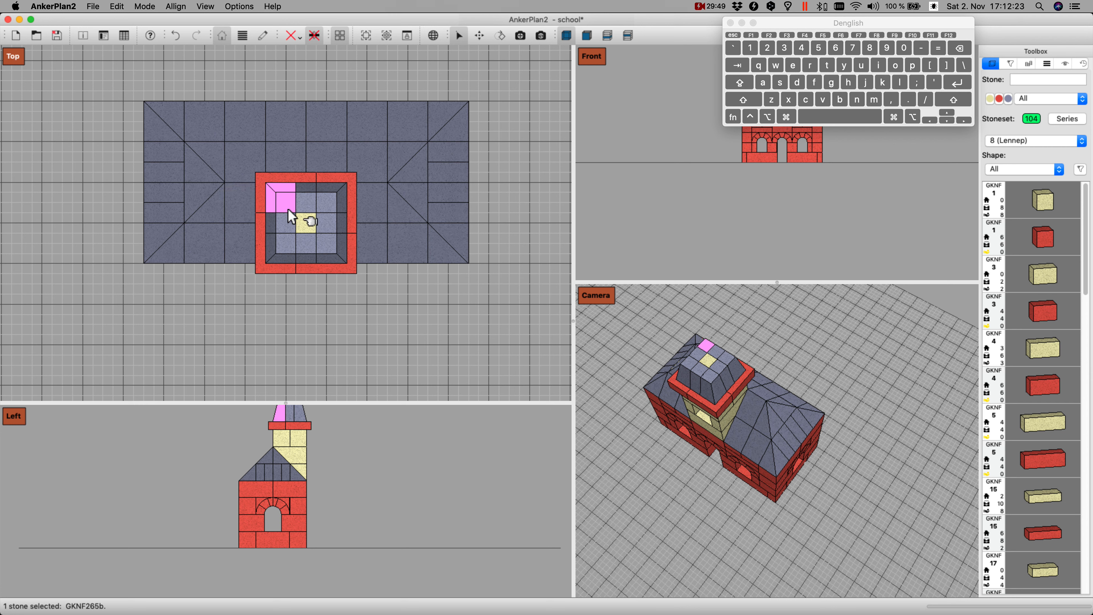
pyautogui.write('2')
pyautogui.press('BackSpace')
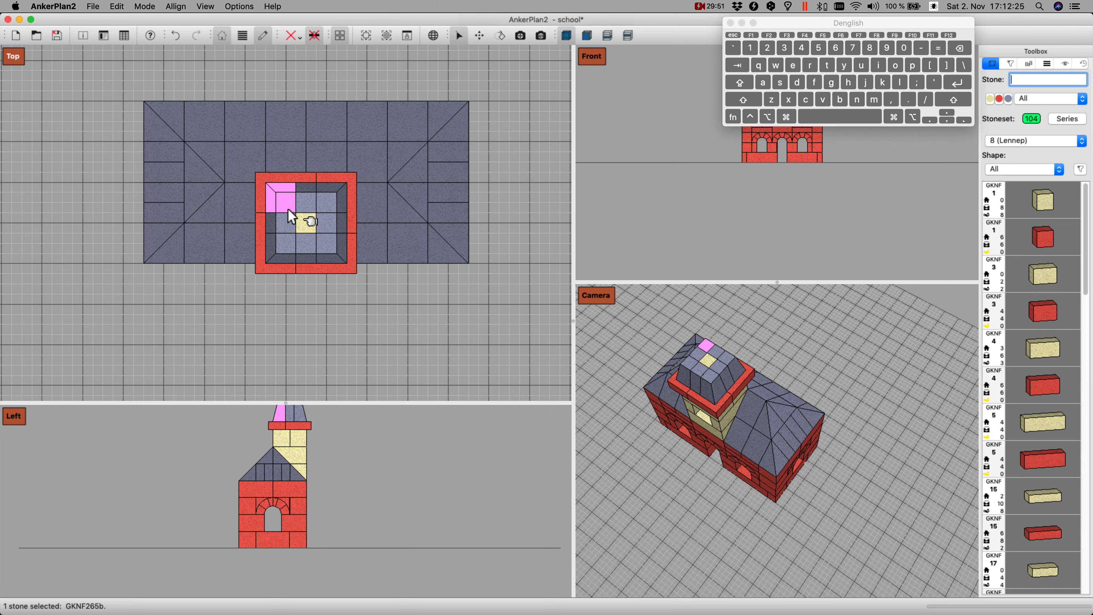
pyautogui.write('d')
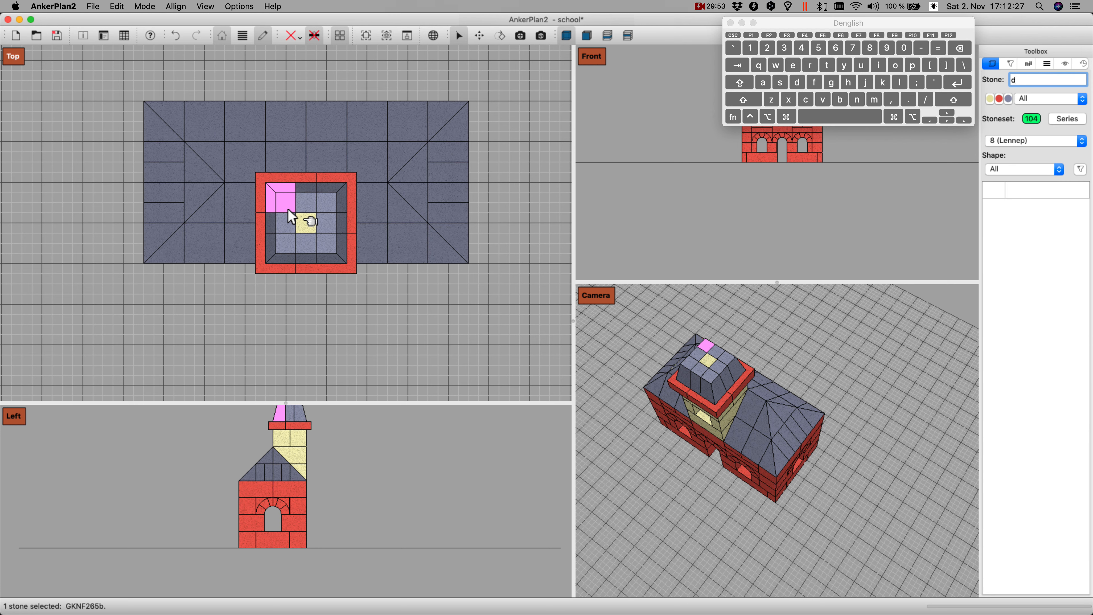
pyautogui.press('BackSpace')
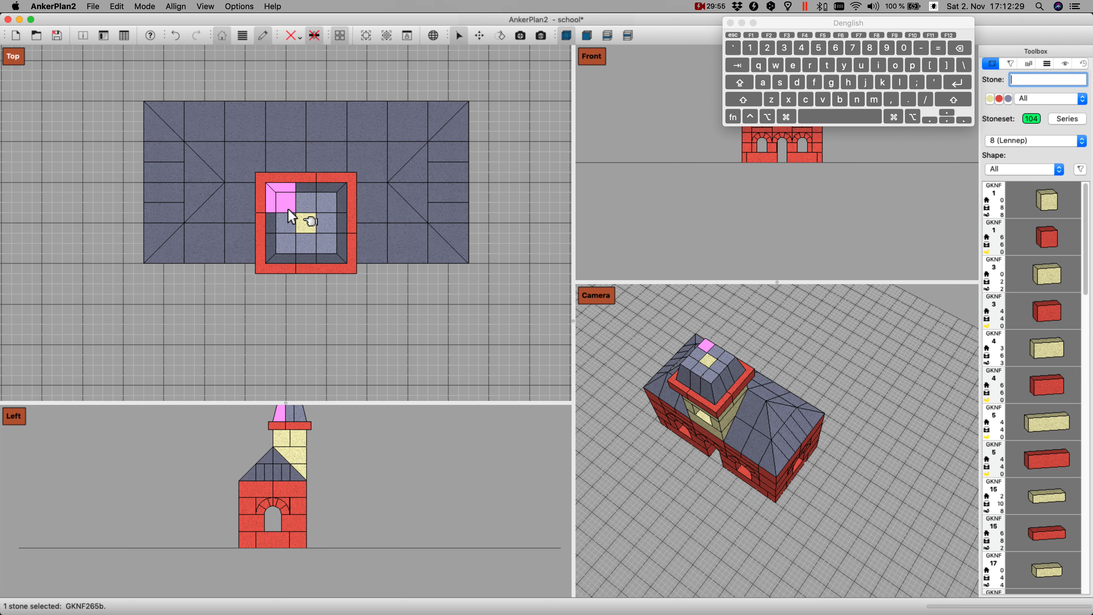
# Step: Duplicate the rear left GKNF 265 corner stone and place the copy on top, inset at the rear left of the spire's second tier
pyautogui.click(288, 205)
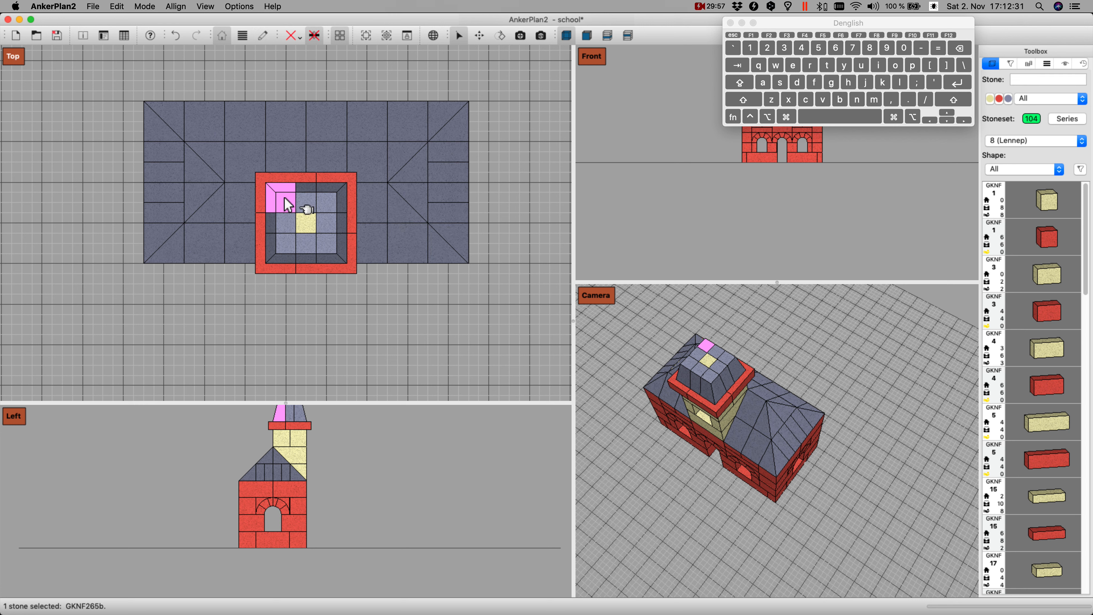
pyautogui.press('d')
pyautogui.press('Right')
pyautogui.press('Down')
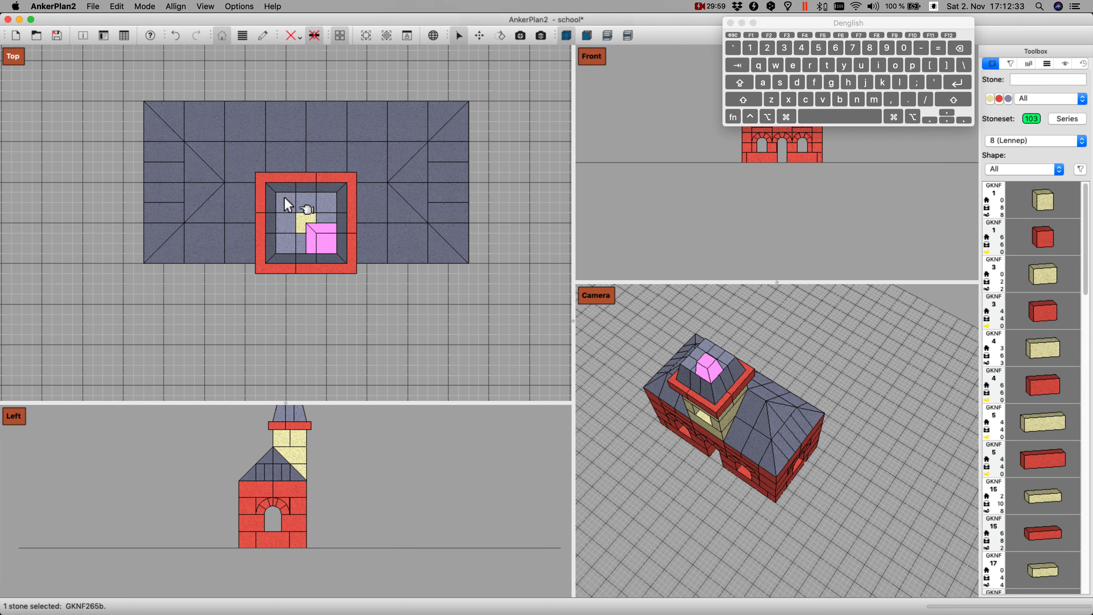
pyautogui.hotkey('shift', 'Up')
pyautogui.hotkey('shift', 'Up')
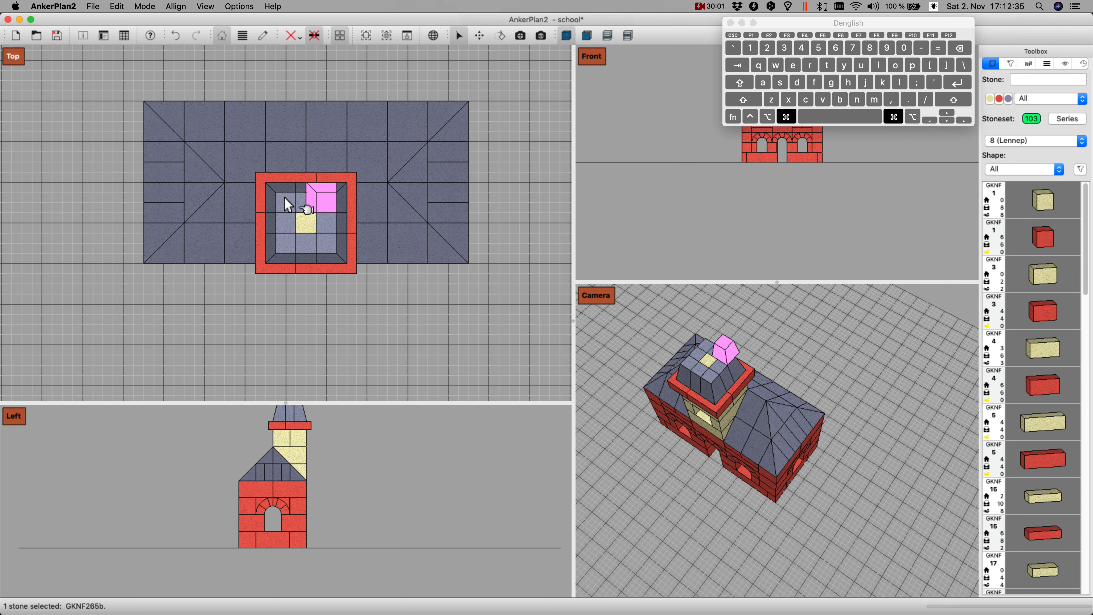
pyautogui.press('super+Down')
pyautogui.press('super+Left')
pyautogui.press('super+Left')
pyautogui.press('super+Left')
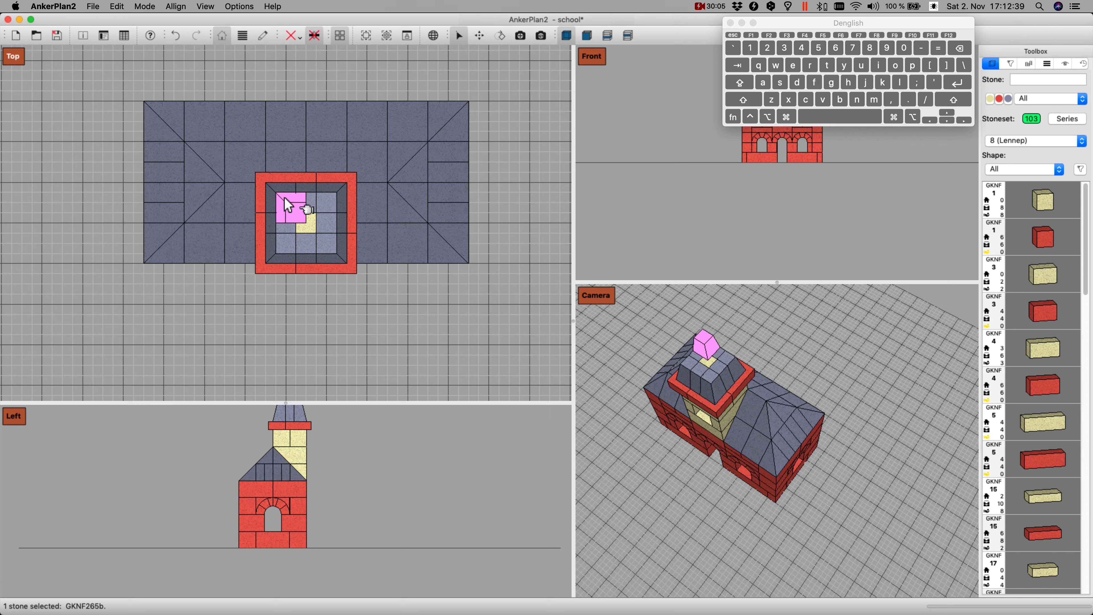
# Step: Duplicate the second-tier GKNF 265 stone, give the copy a half turn, and set it down at the tier's front right corner
pyautogui.press('Right')
pyautogui.press('Down')
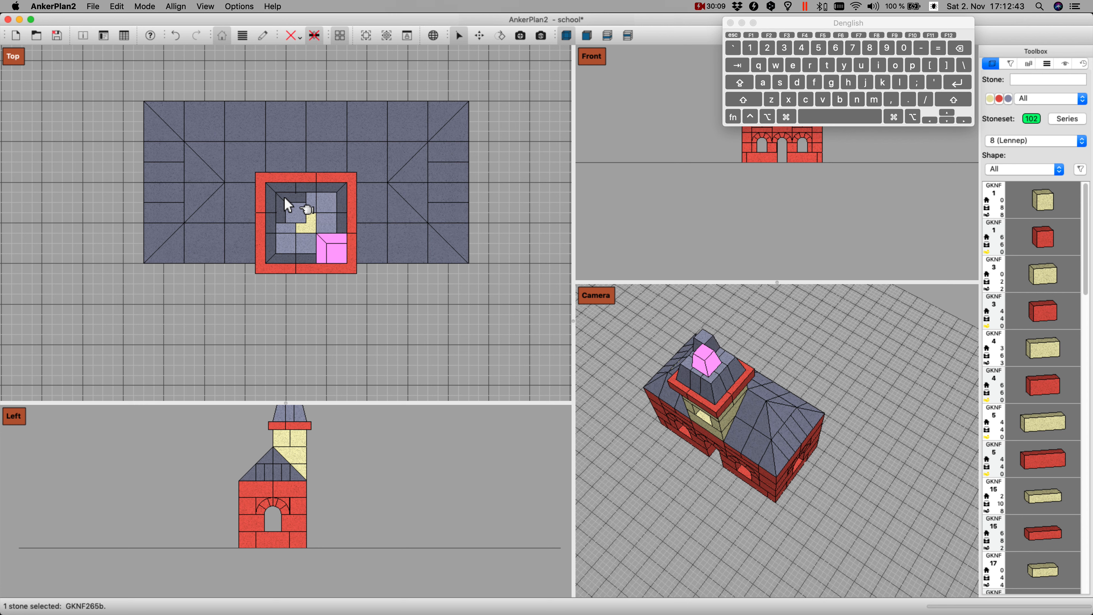
pyautogui.press('i')
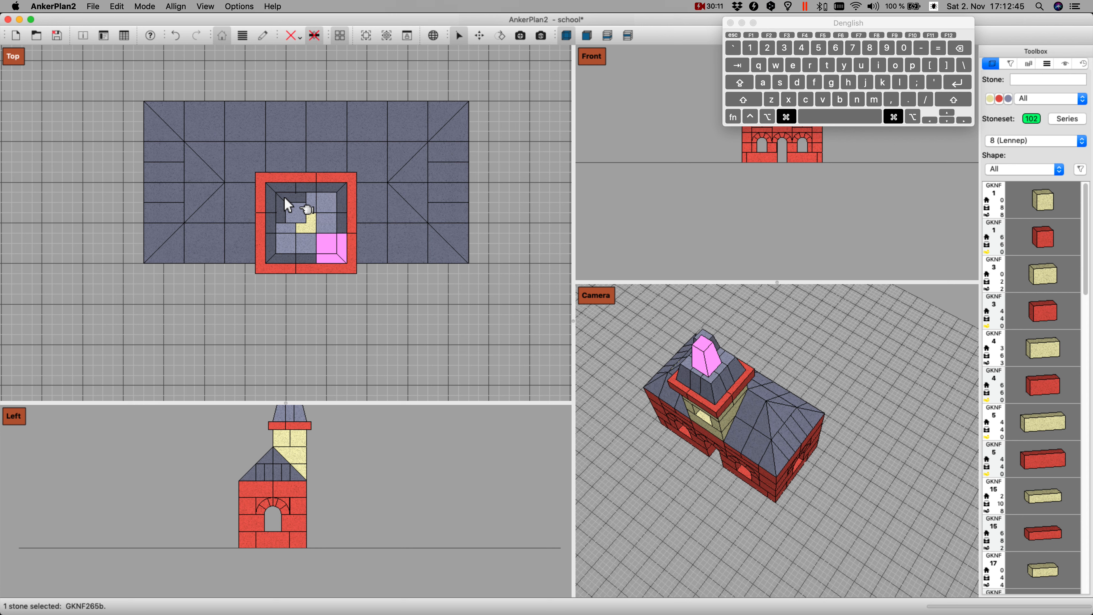
pyautogui.press('super+Up')
pyautogui.press('super+Left')
pyautogui.press('Return')
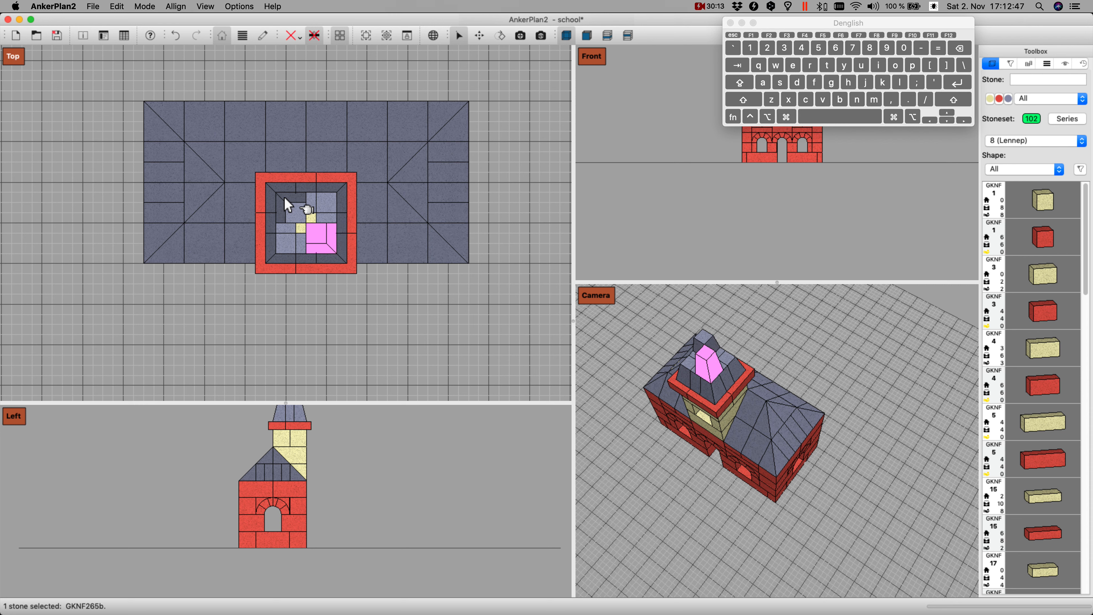
# Step: Add quarter-turned duplicates of the two second-tier GKNF 265 stones on the tier's other two corners and lower them into place
pyautogui.keyDown('super'); pyautogui.click(291, 201); pyautogui.keyUp('super')
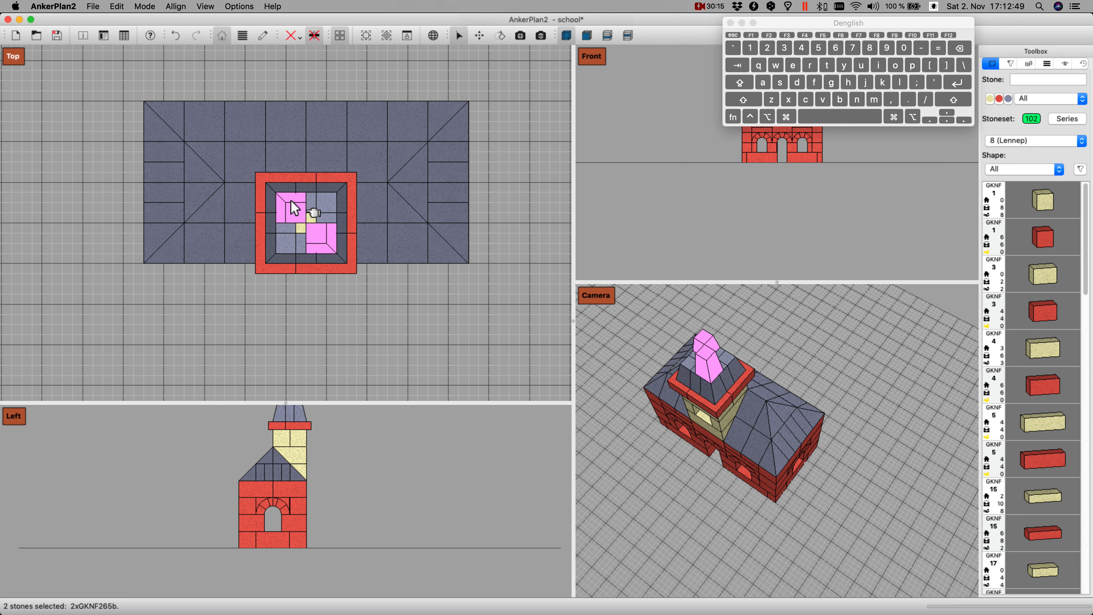
pyautogui.press('i')
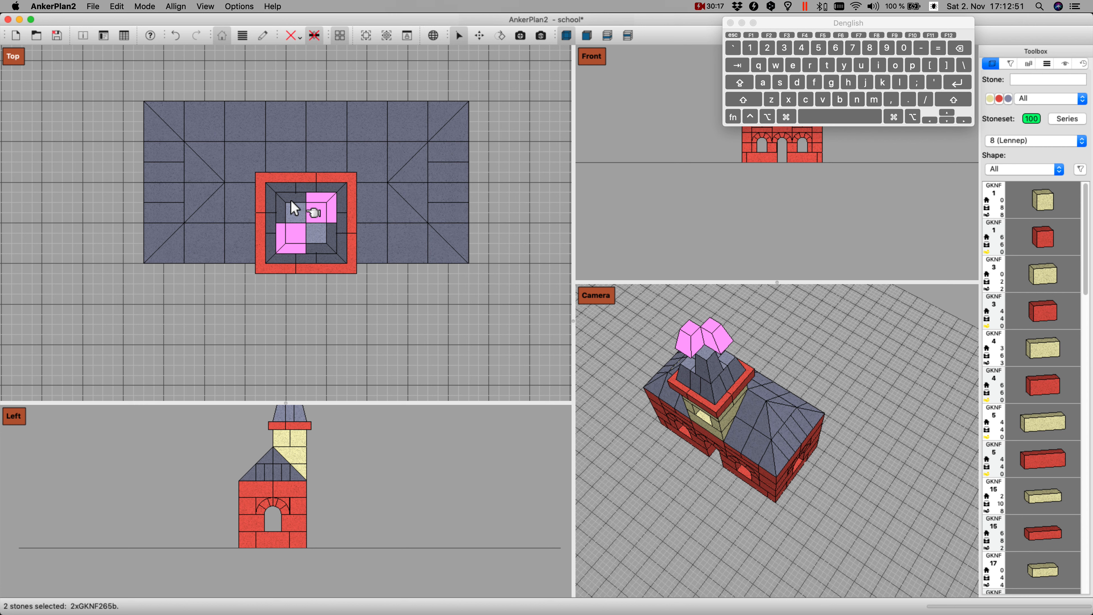
pyautogui.press('Return')
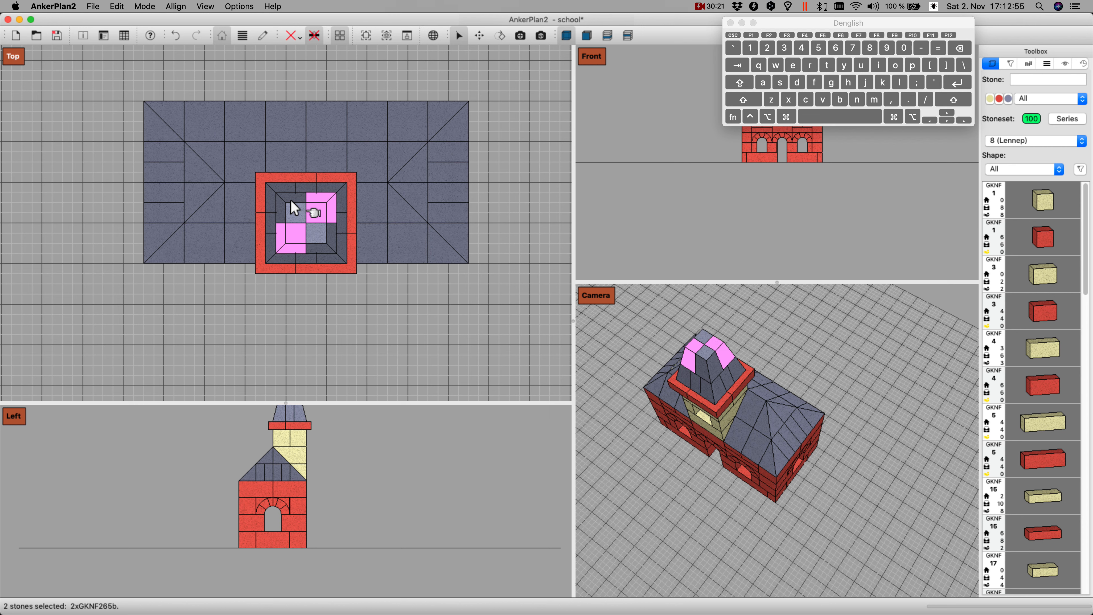
# Step: Insert a blue GKNF 288 spire stone and center it on top of the second tier
pyautogui.write('288')
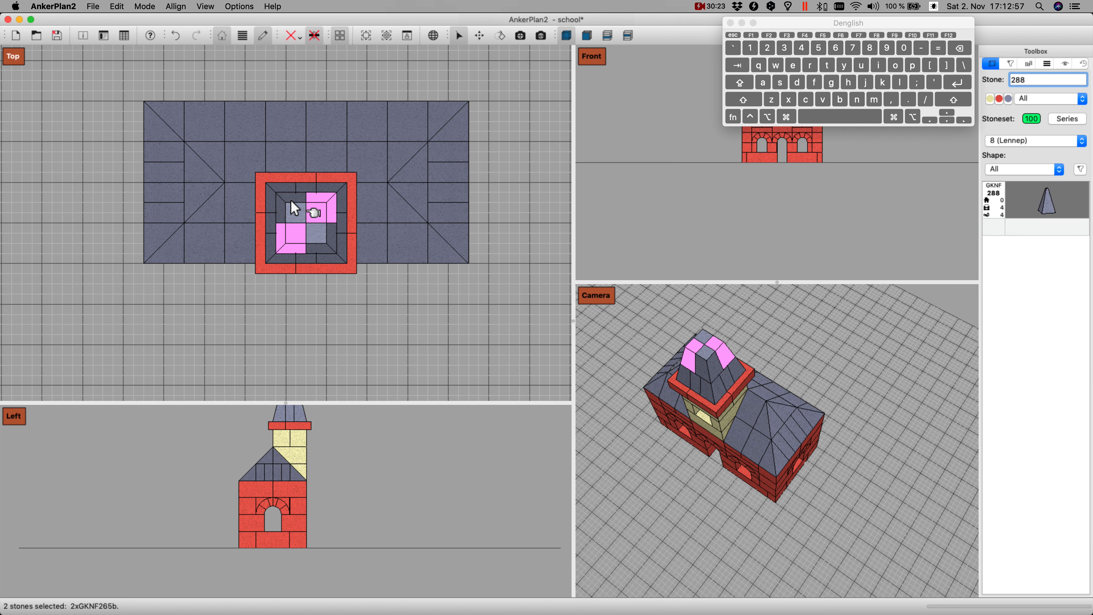
pyautogui.press('Return')
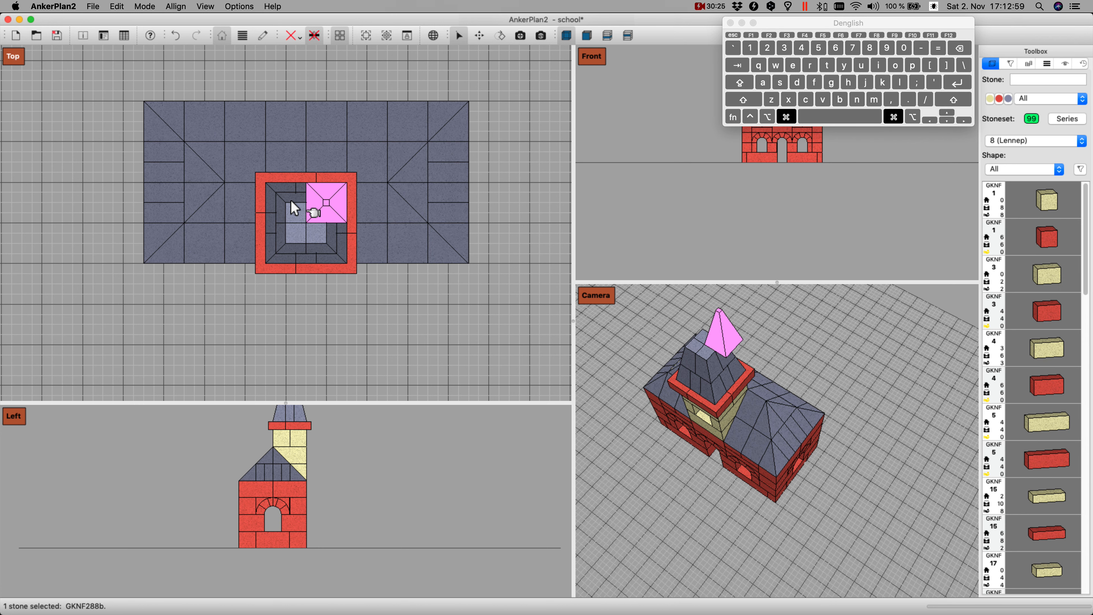
pyautogui.press('super+Down')
pyautogui.press('super+Down')
pyautogui.press('super+Left')
pyautogui.press('super+Left')
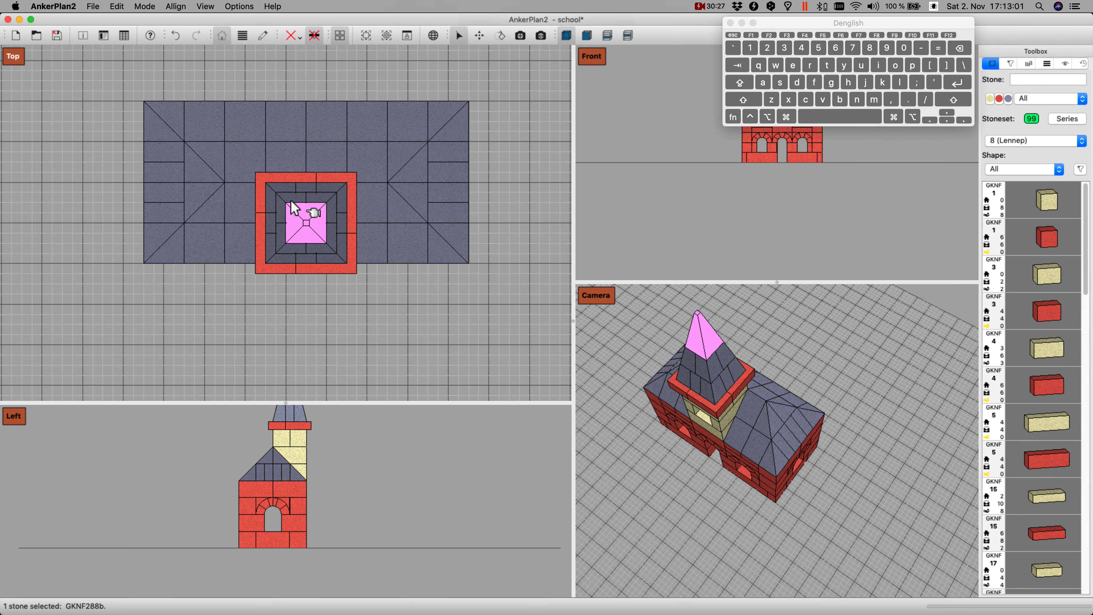
pyautogui.press('Return')
# Step: Enlarge the camera view, examine the completed building from the front and the back, and clear the stone selection
pyautogui.moveTo(574, 249); pyautogui.dragTo(292, 208)
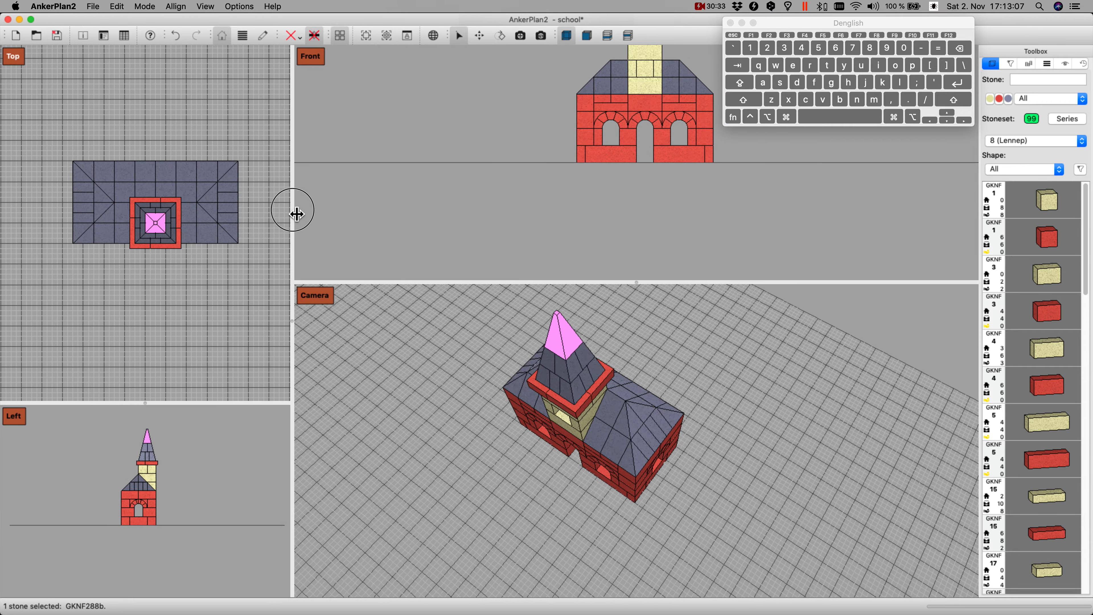
pyautogui.moveTo(651, 286); pyautogui.dragTo(639, 167)
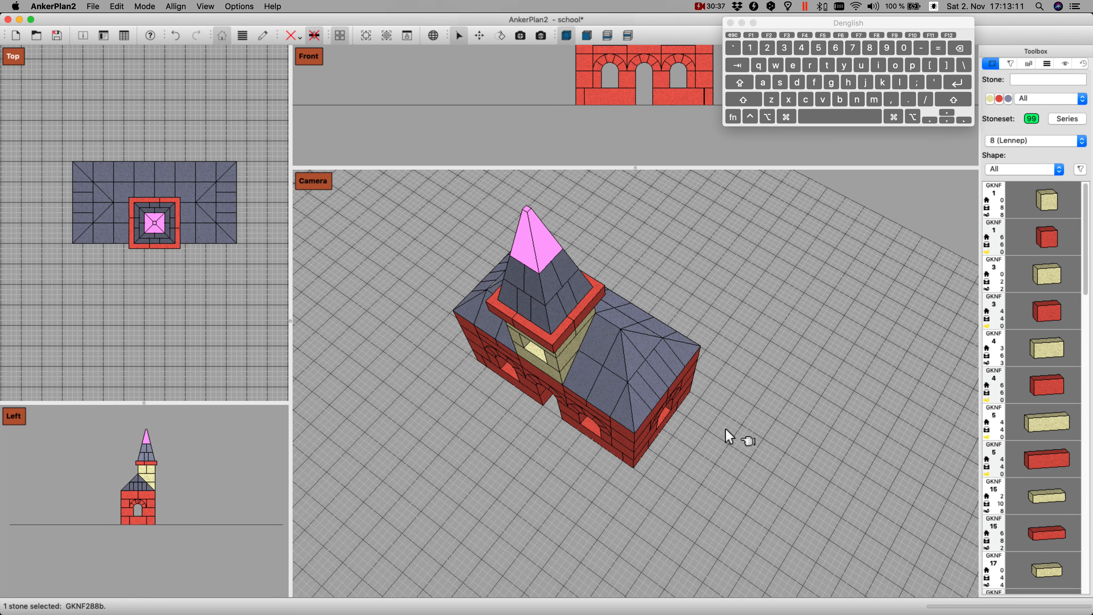
pyautogui.keyDown('alt'); pyautogui.moveTo(750, 408); pyautogui.dragTo(732, 373); pyautogui.keyUp('alt')
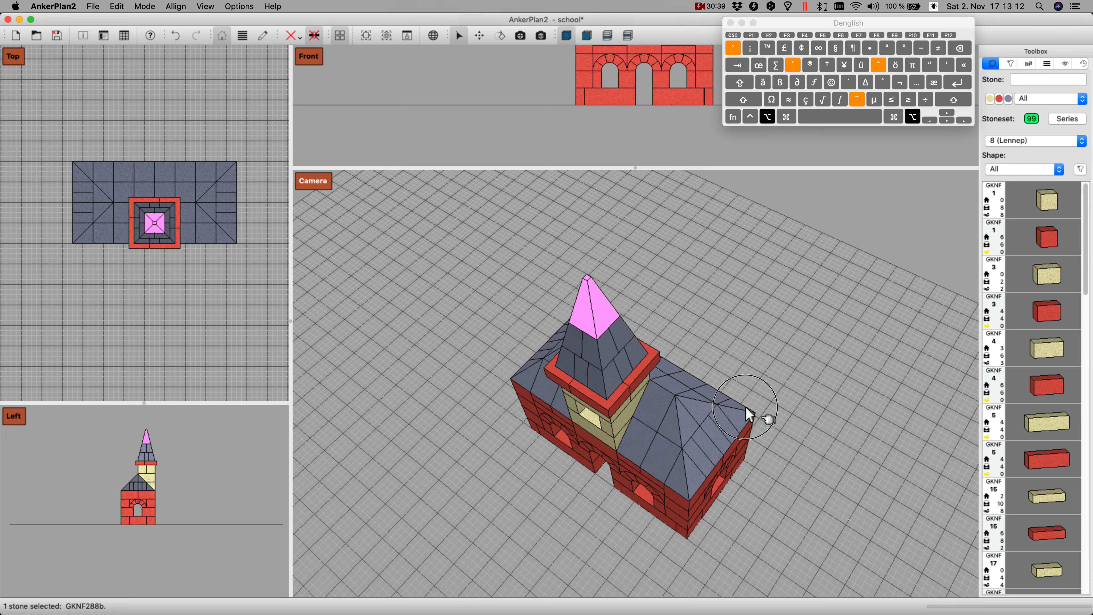
pyautogui.keyDown('alt'); pyautogui.moveTo(673, 410); pyautogui.dragTo(586, 468); pyautogui.keyUp('alt')
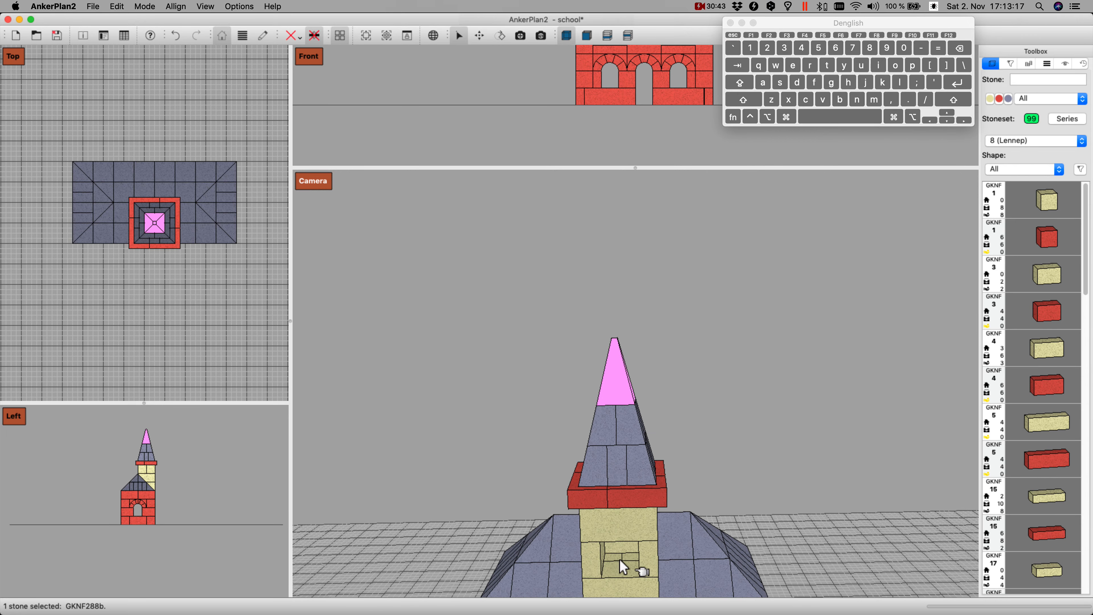
pyautogui.keyDown('shift'); pyautogui.moveTo(611, 551); pyautogui.dragTo(624, 392); pyautogui.keyUp('shift')
pyautogui.scroll(-3, 655, 449)
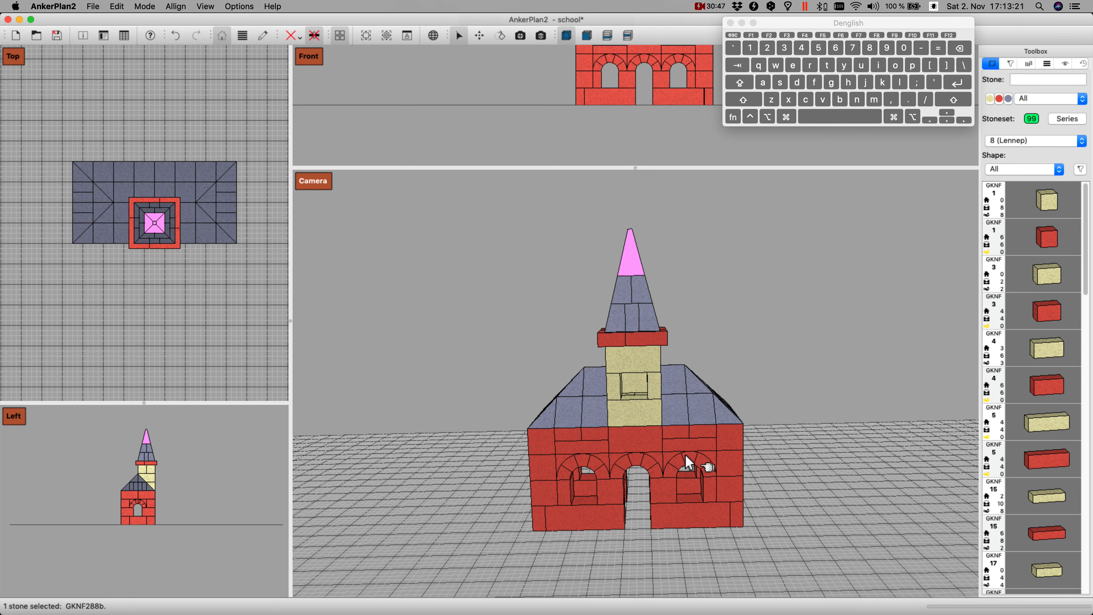
pyautogui.keyDown('alt'); pyautogui.moveTo(689, 463); pyautogui.dragTo(806, 457); pyautogui.keyUp('alt')
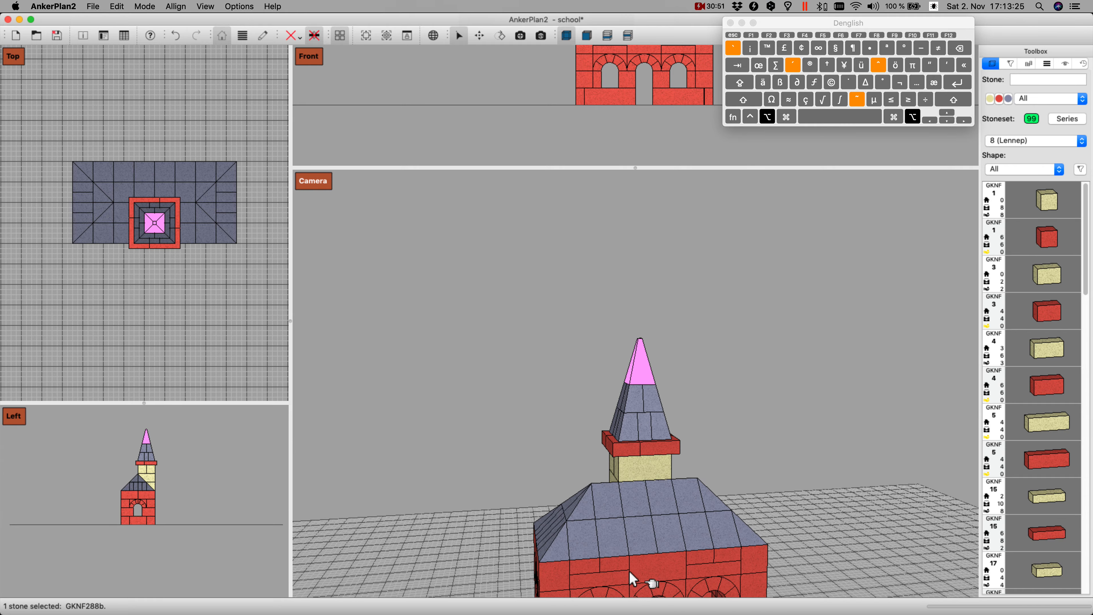
pyautogui.keyDown('shift'); pyautogui.moveTo(634, 573); pyautogui.dragTo(669, 467); pyautogui.keyUp('shift')
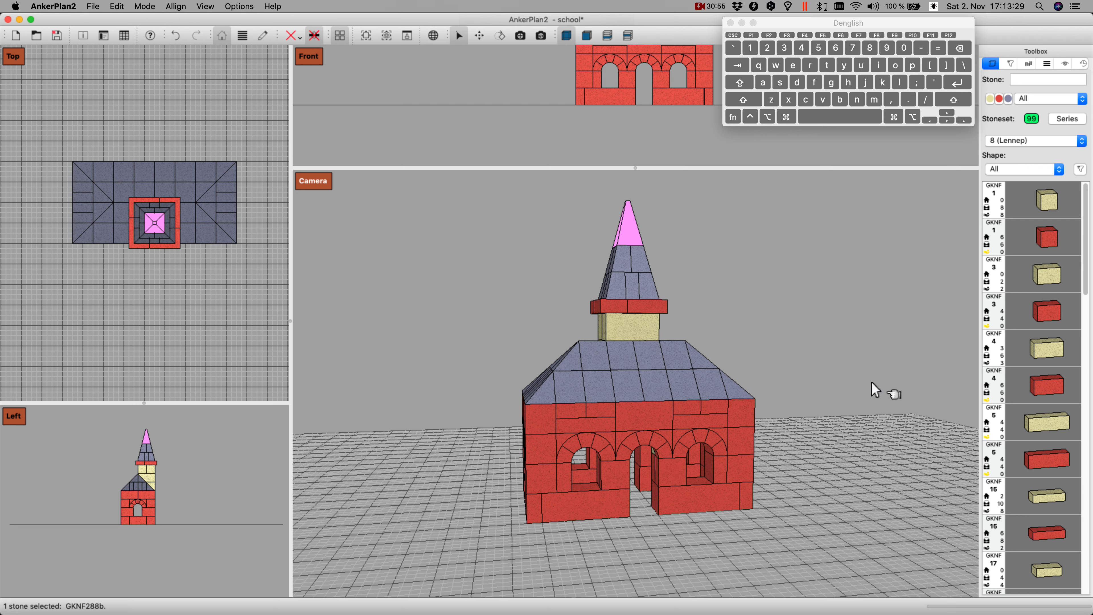
pyautogui.click(800, 416)
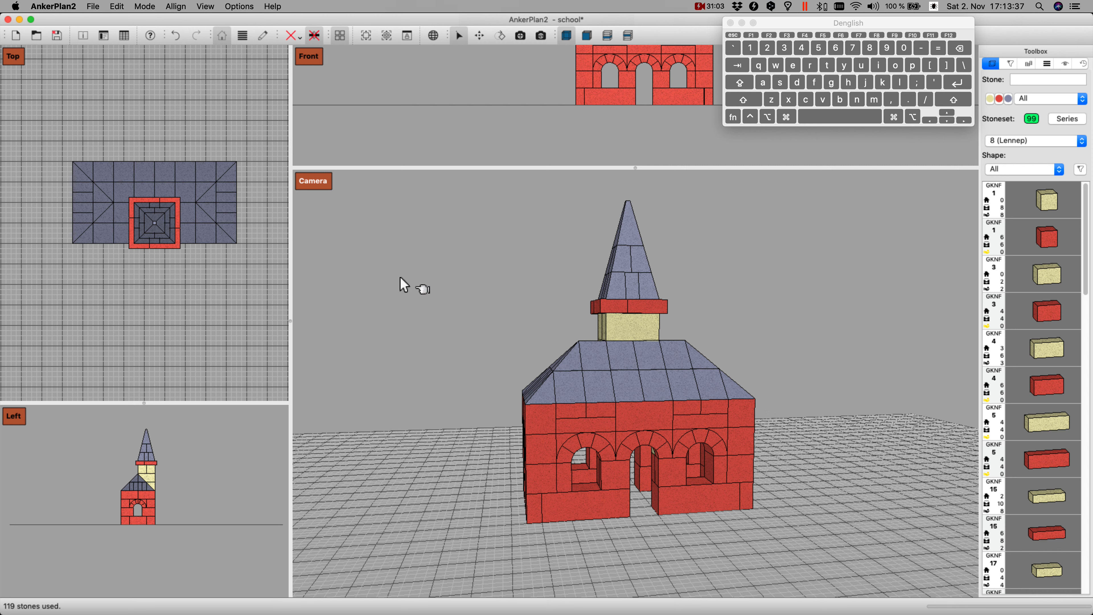
# Step: Generate the suggested layers for the building in layer mode and display layer 1
pyautogui.click(243, 35)
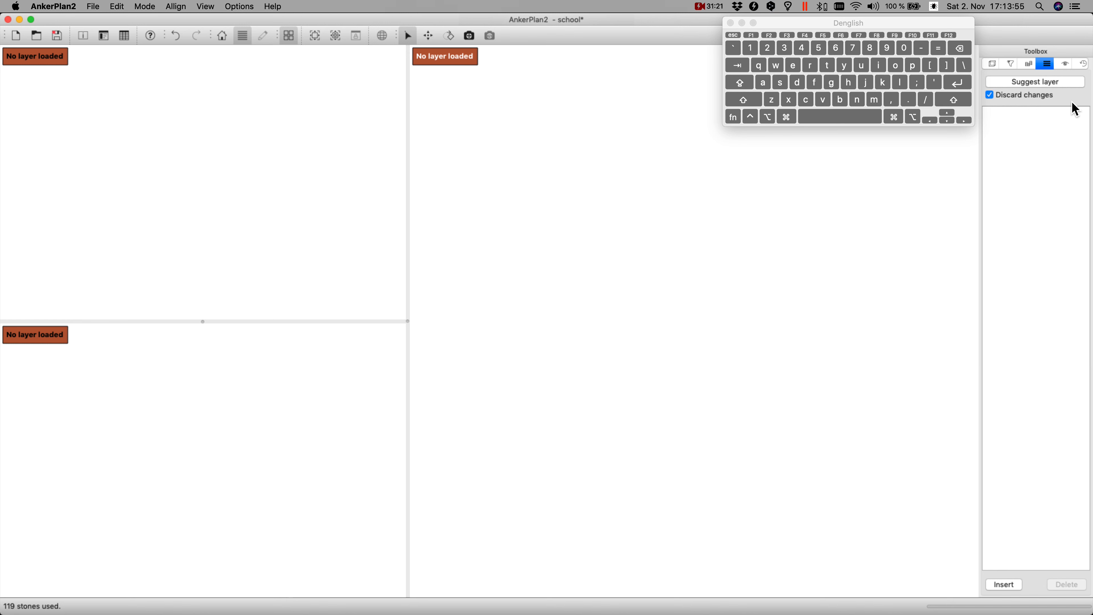
pyautogui.click(1045, 84)
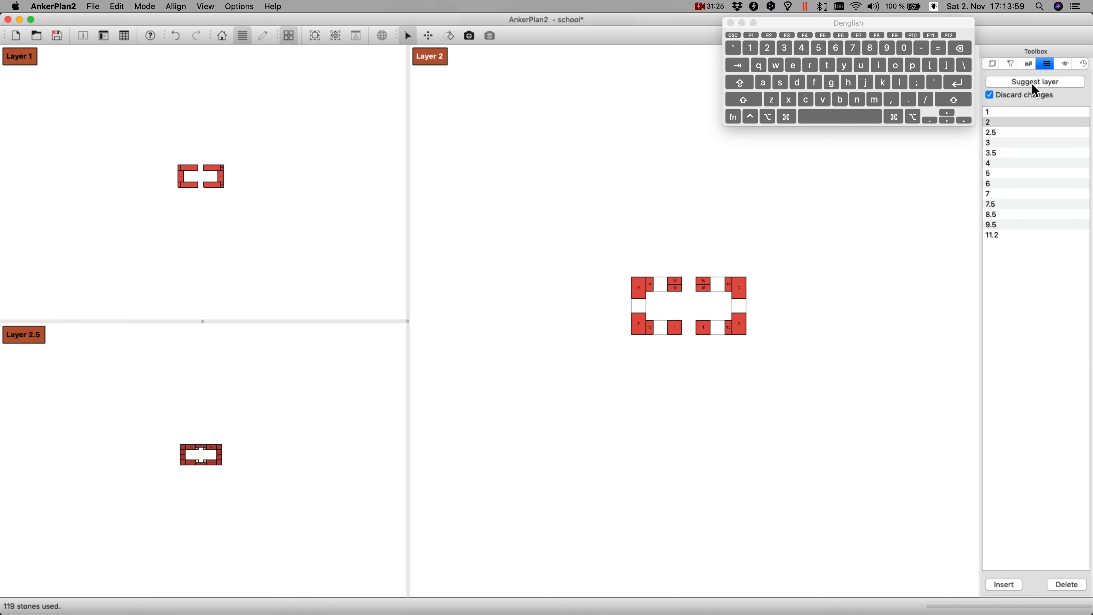
pyautogui.click(1026, 112)
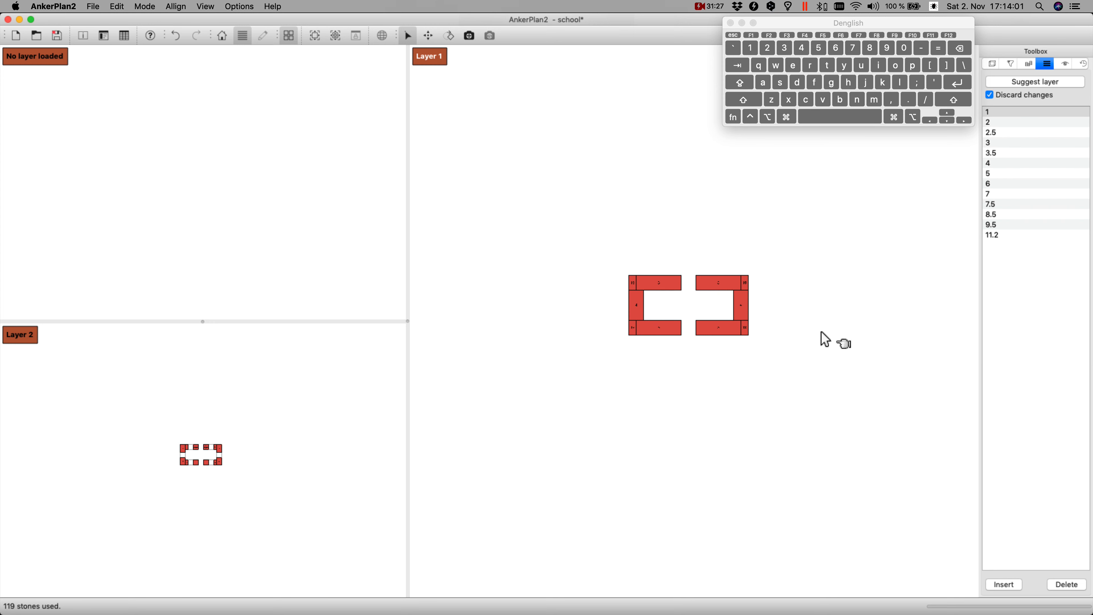